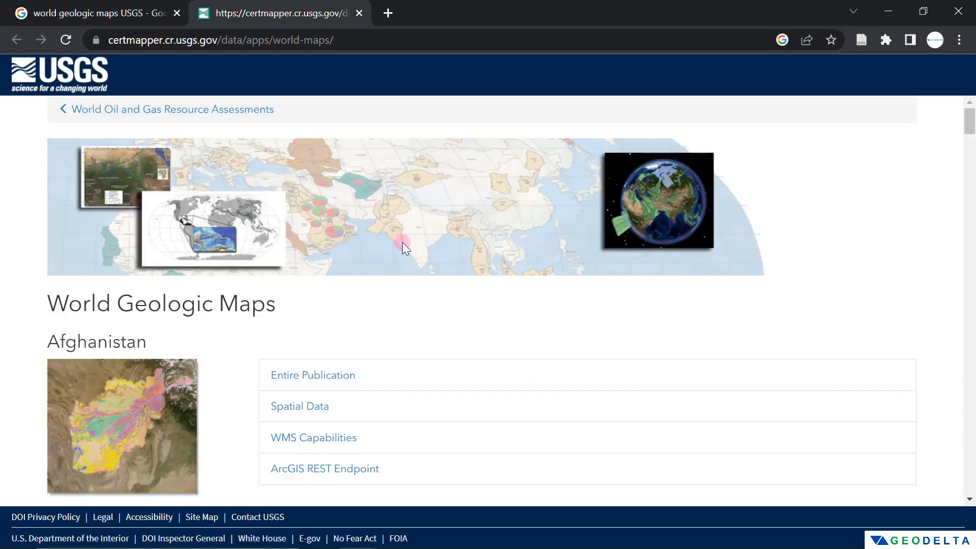
Step: Look through the regional entries on the World Geologic Maps page as far as the Europe section
{"action": "scroll", "coordinate": [409, 237], "scroll_direction": "down", "scroll_amount": 5}
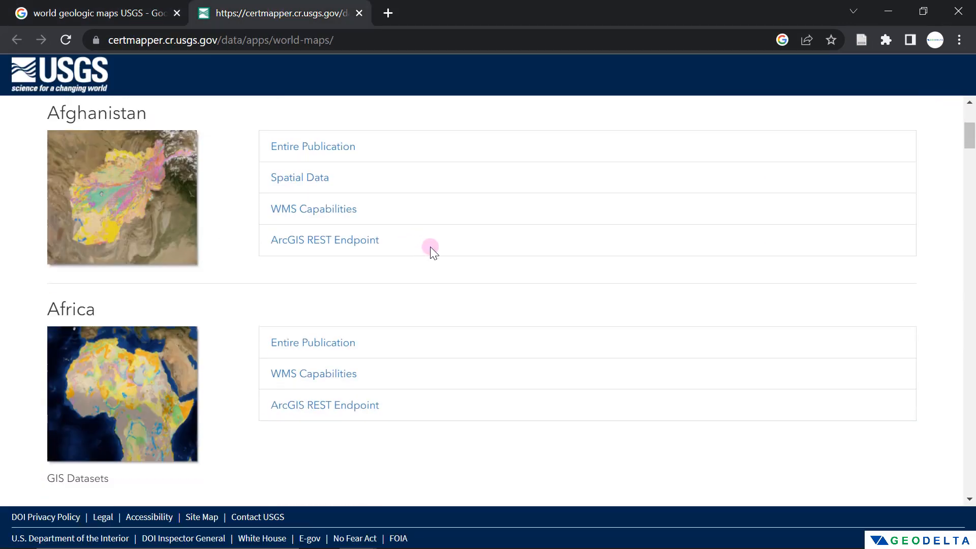
{"action": "scroll", "coordinate": [436, 243], "scroll_direction": "down", "scroll_amount": 15}
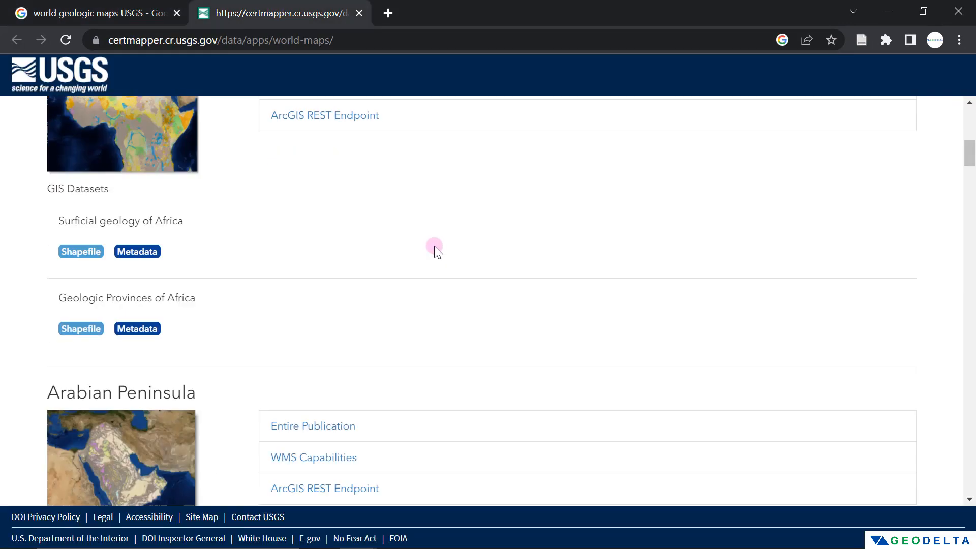
{"action": "scroll", "coordinate": [440, 247], "scroll_direction": "down", "scroll_amount": 10}
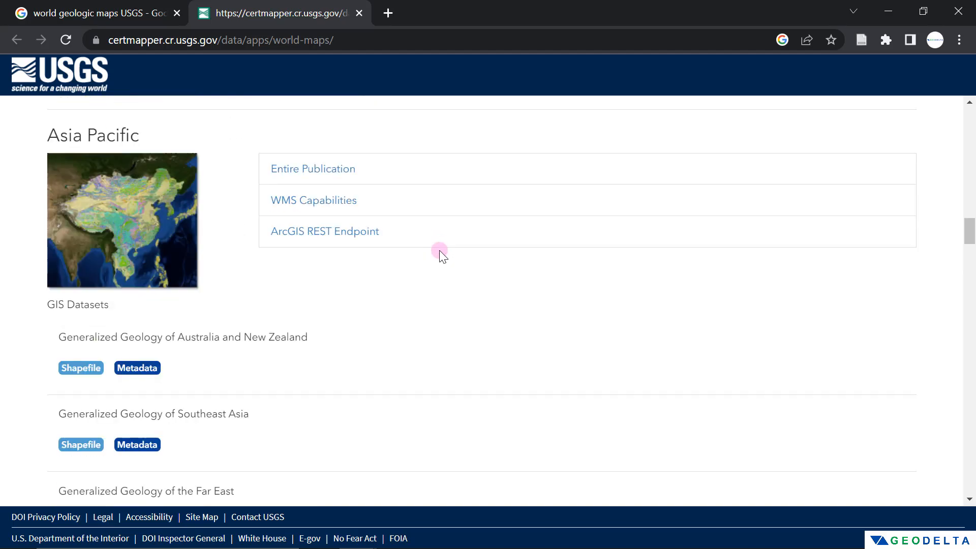
{"action": "scroll", "coordinate": [432, 249], "scroll_direction": "up", "scroll_amount": 5}
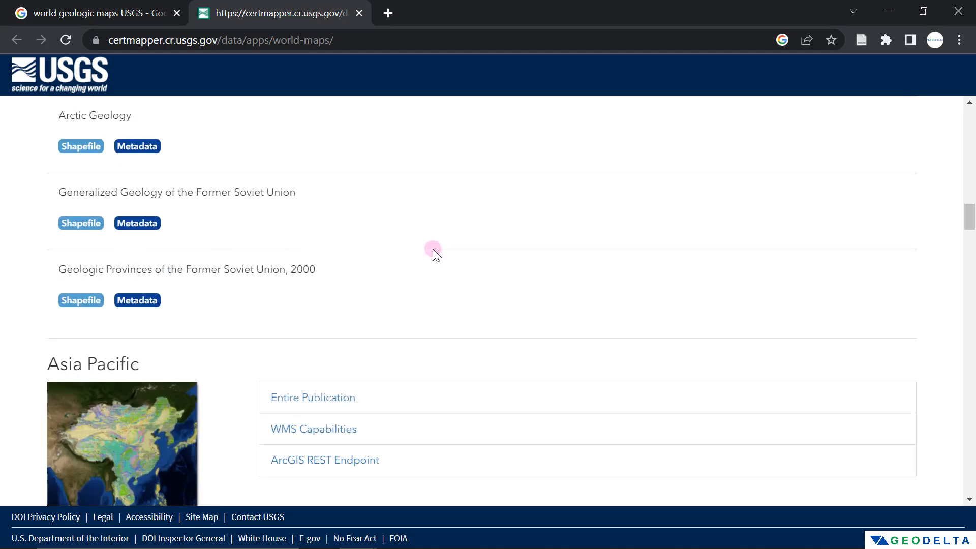
{"action": "scroll", "coordinate": [434, 249], "scroll_direction": "down", "scroll_amount": 15}
{"action": "scroll", "coordinate": [438, 257], "scroll_direction": "down", "scroll_amount": 15}
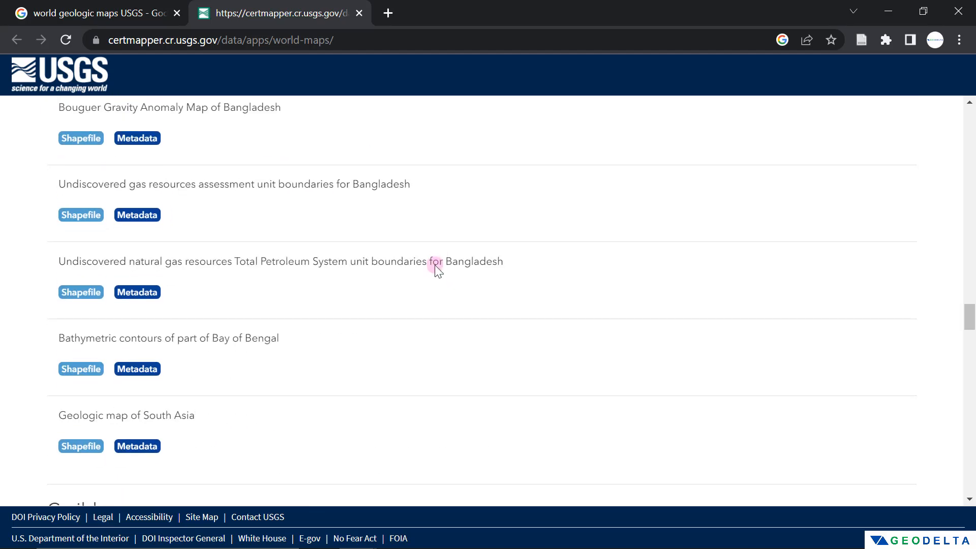
{"action": "scroll", "coordinate": [434, 254], "scroll_direction": "up", "scroll_amount": 5}
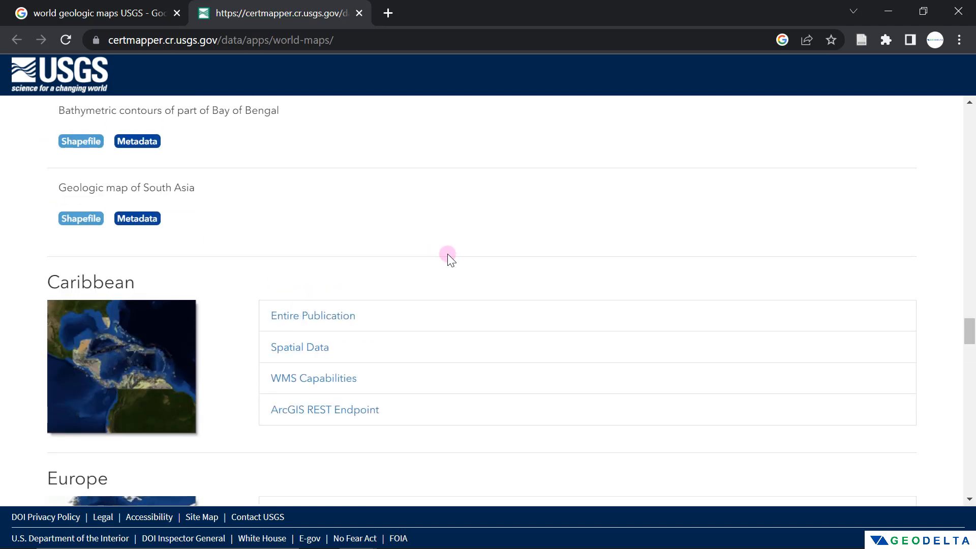
{"action": "scroll", "coordinate": [447, 255], "scroll_direction": "down", "scroll_amount": 8}
{"action": "scroll", "coordinate": [449, 255], "scroll_direction": "up", "scroll_amount": 2}
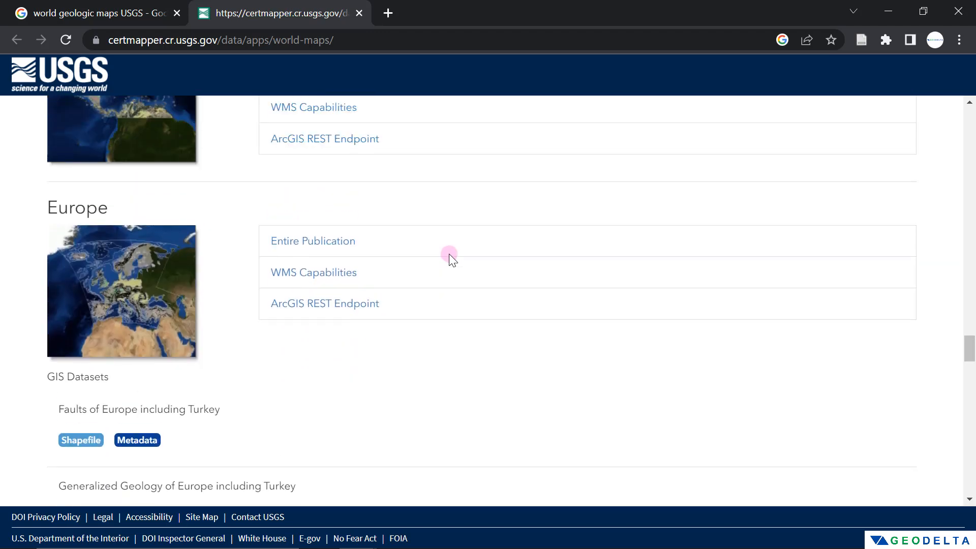
{"action": "scroll", "coordinate": [449, 254], "scroll_direction": "down", "scroll_amount": 4}
{"action": "scroll", "coordinate": [272, 267], "scroll_direction": "up", "scroll_amount": 1}
{"action": "scroll", "coordinate": [272, 273], "scroll_direction": "up", "scroll_amount": 2}
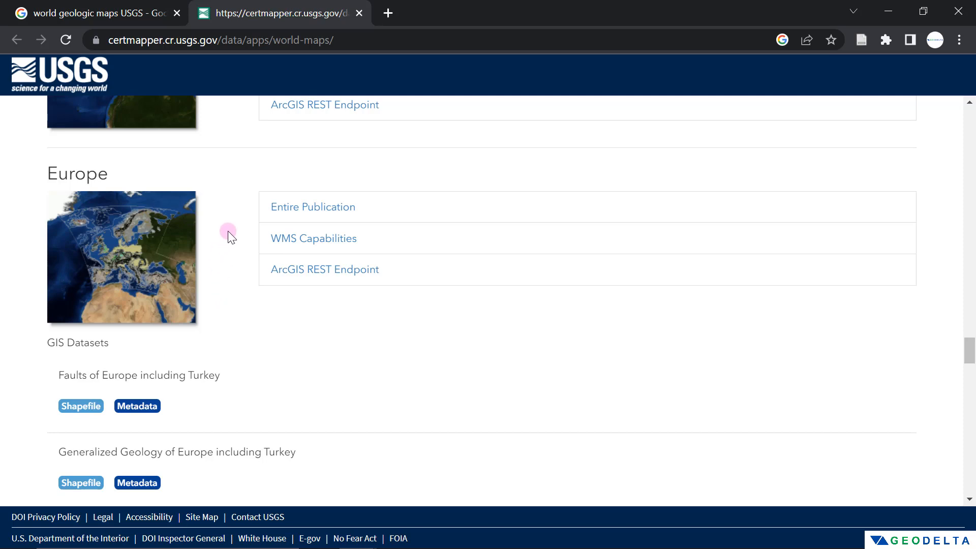
Step: View the entire publication page for the Europe geologic map, then return to the World Geologic Maps page
{"action": "left_click", "coordinate": [296, 208]}
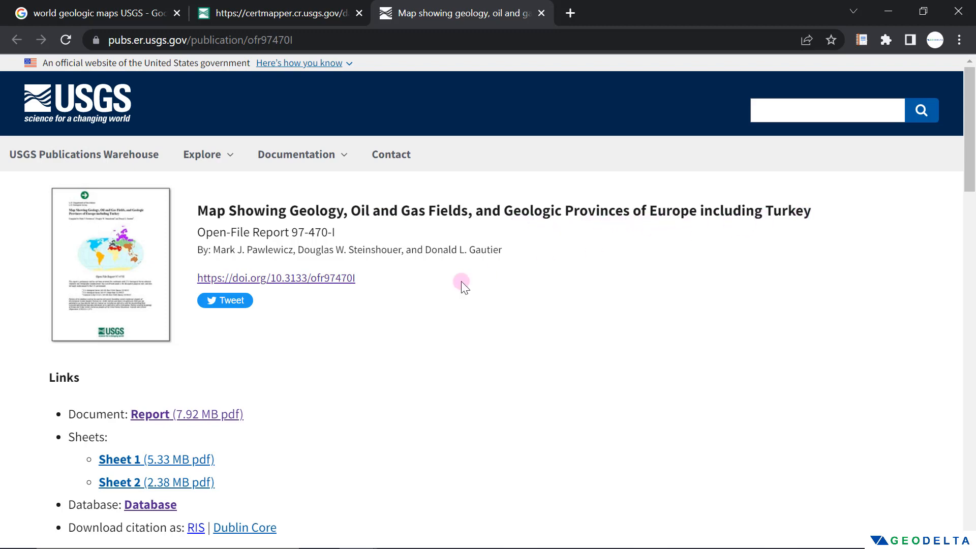
{"action": "scroll", "coordinate": [382, 313], "scroll_direction": "down", "scroll_amount": 3}
{"action": "scroll", "coordinate": [385, 302], "scroll_direction": "up", "scroll_amount": 3}
{"action": "left_click", "coordinate": [325, 11]}
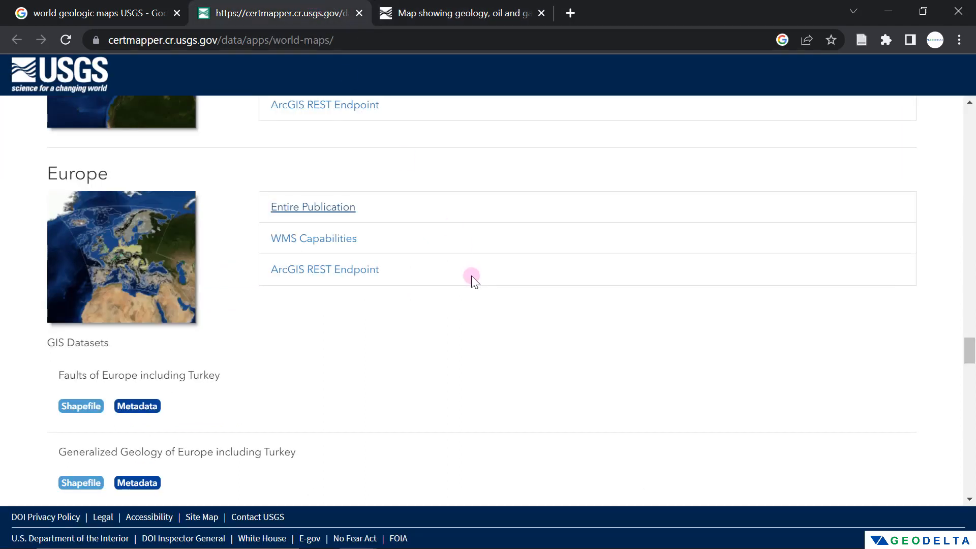
Step: Download the Generalized Geology of Europe including Turkey shapefile and show the downloaded archive in its folder
{"action": "scroll", "coordinate": [440, 278], "scroll_direction": "down", "scroll_amount": 2}
{"action": "scroll", "coordinate": [445, 285], "scroll_direction": "up", "scroll_amount": 2}
{"action": "scroll", "coordinate": [440, 298], "scroll_direction": "down", "scroll_amount": 1}
{"action": "scroll", "coordinate": [305, 277], "scroll_direction": "up", "scroll_amount": 1}
{"action": "scroll", "coordinate": [95, 309], "scroll_direction": "down", "scroll_amount": 2}
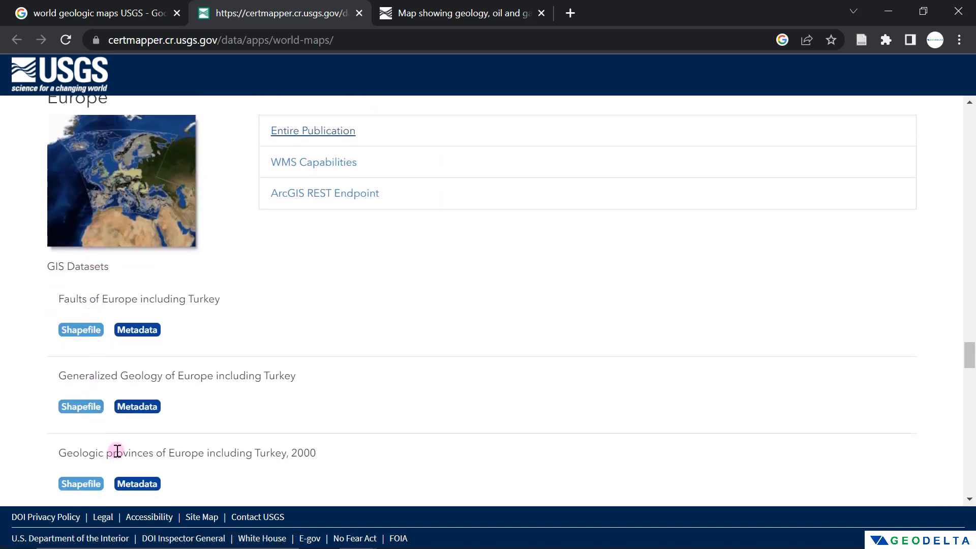
{"action": "scroll", "coordinate": [71, 303], "scroll_direction": "down", "scroll_amount": 2}
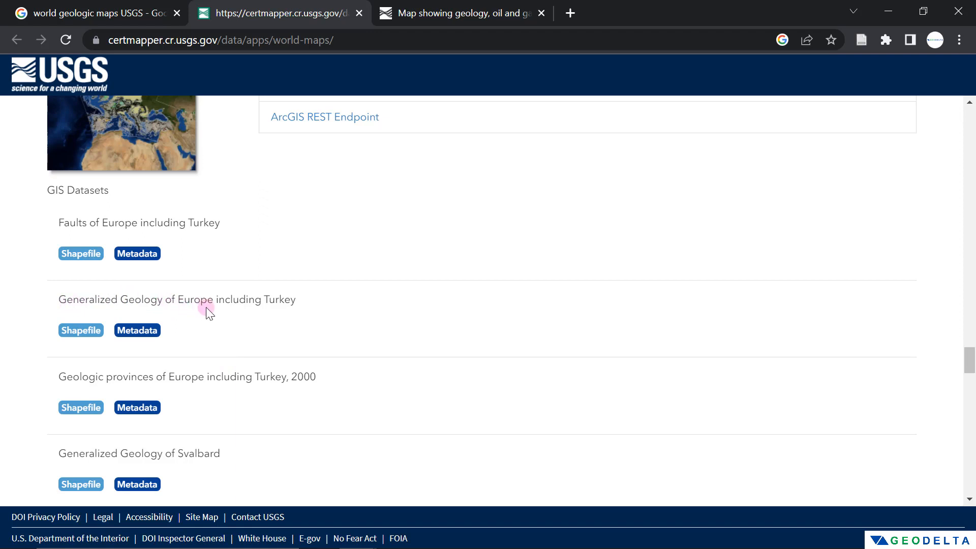
{"action": "scroll", "coordinate": [204, 309], "scroll_direction": "up", "scroll_amount": 1}
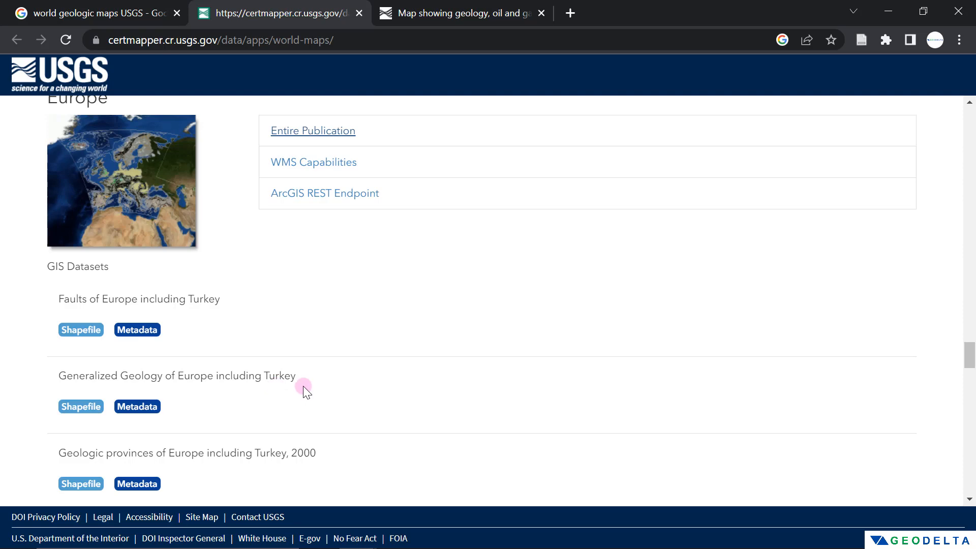
{"action": "left_click", "coordinate": [82, 406]}
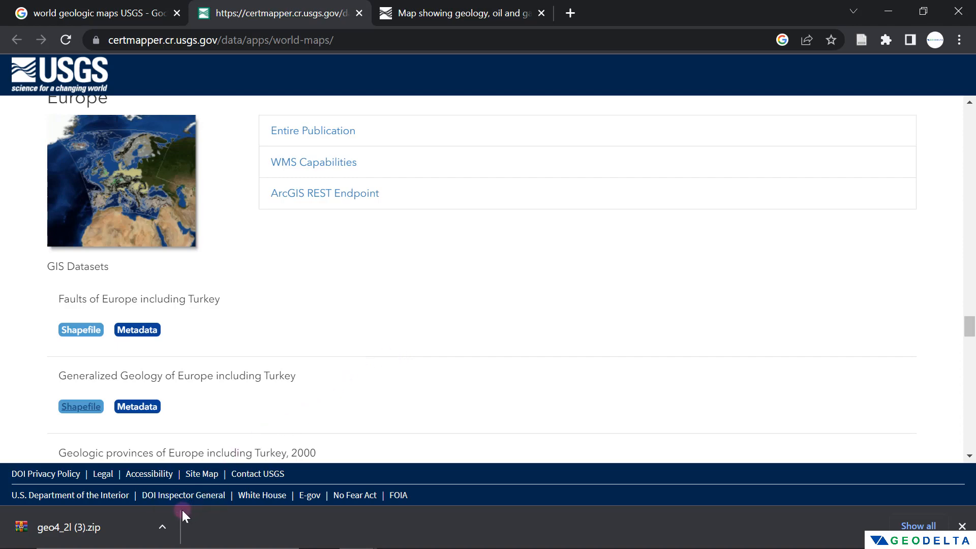
{"action": "left_click", "coordinate": [163, 526]}
{"action": "left_click", "coordinate": [193, 460]}
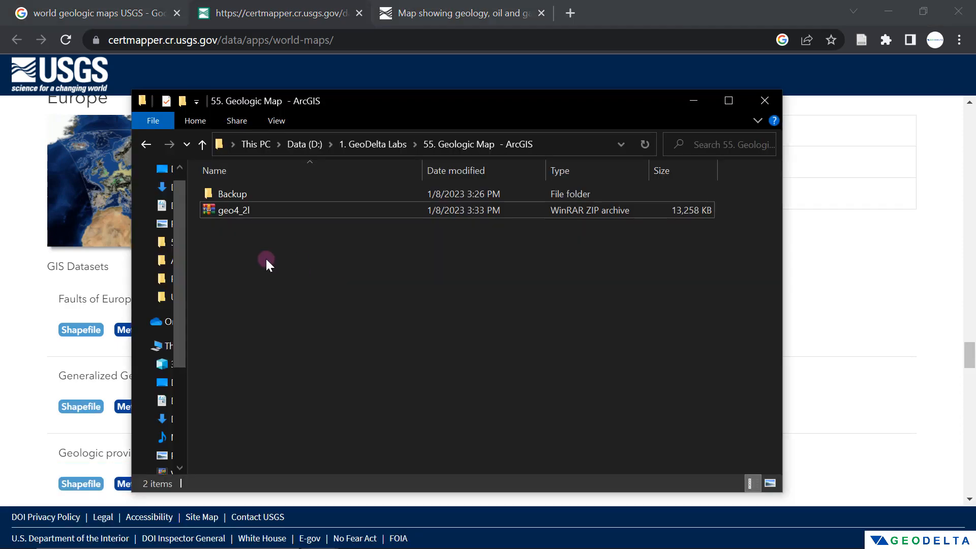
Step: Extract the contents of the geo4_2l ZIP archive into the current 55. Geologic Map - ArcGIS folder
{"action": "left_click", "coordinate": [255, 212]}
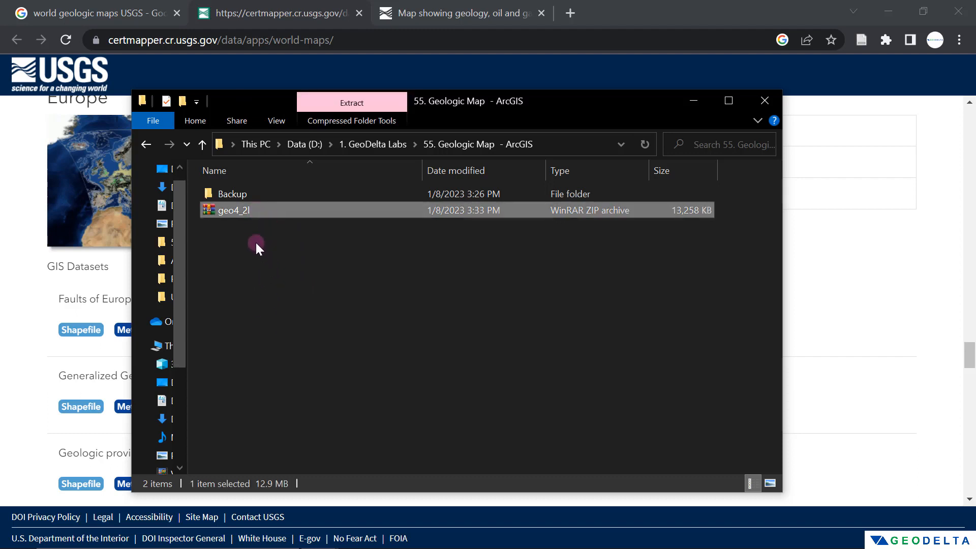
{"action": "right_click", "coordinate": [252, 210]}
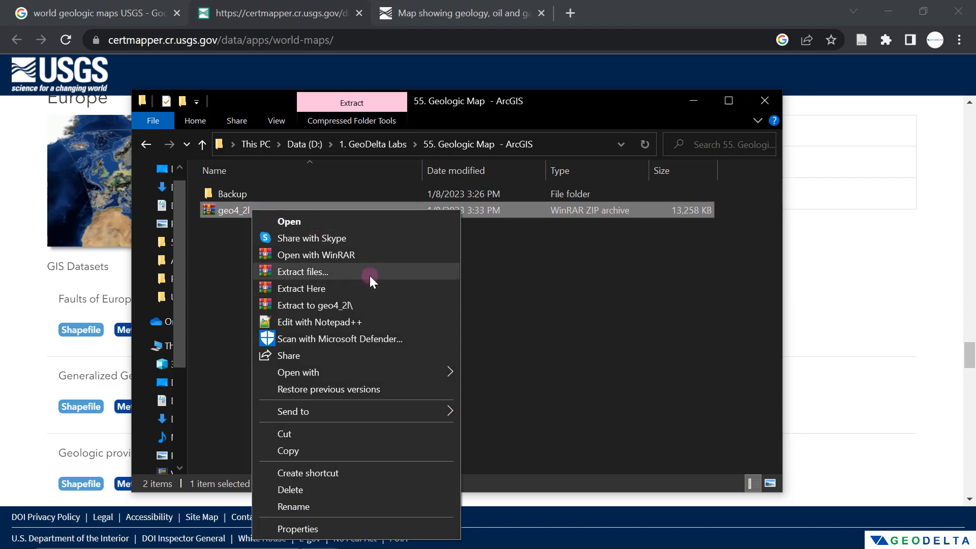
{"action": "left_click", "coordinate": [368, 288]}
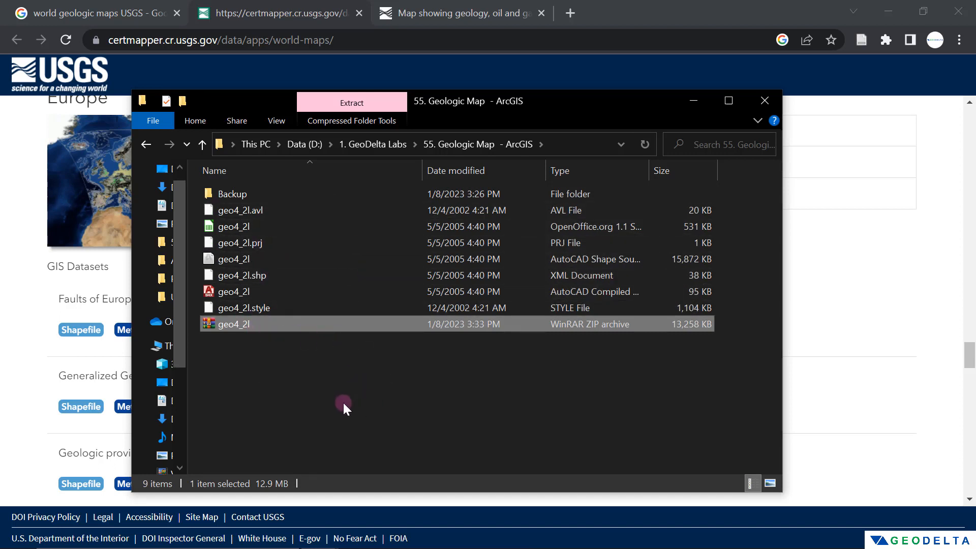
{"action": "left_click", "coordinate": [454, 391]}
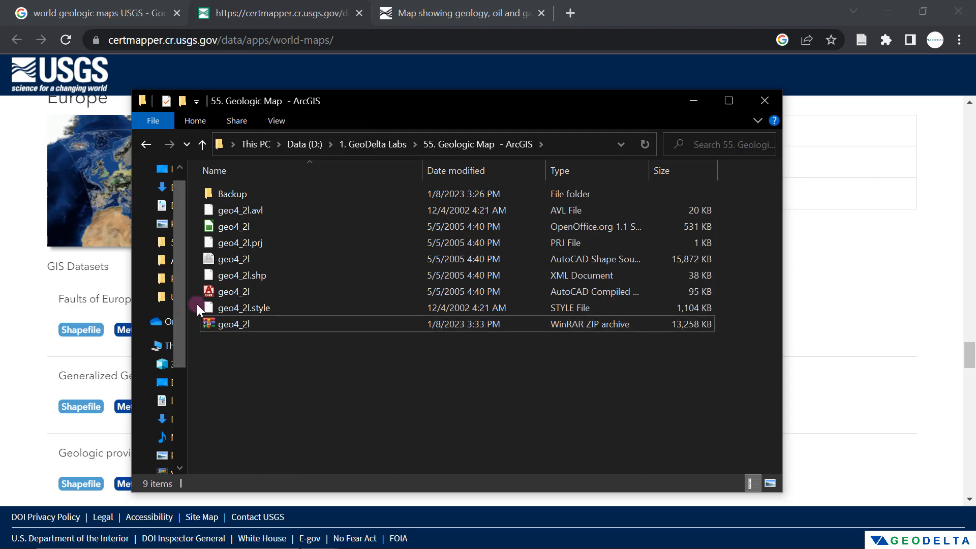
{"action": "left_click_drag", "start_coordinate": [197, 307], "coordinate": [277, 216]}
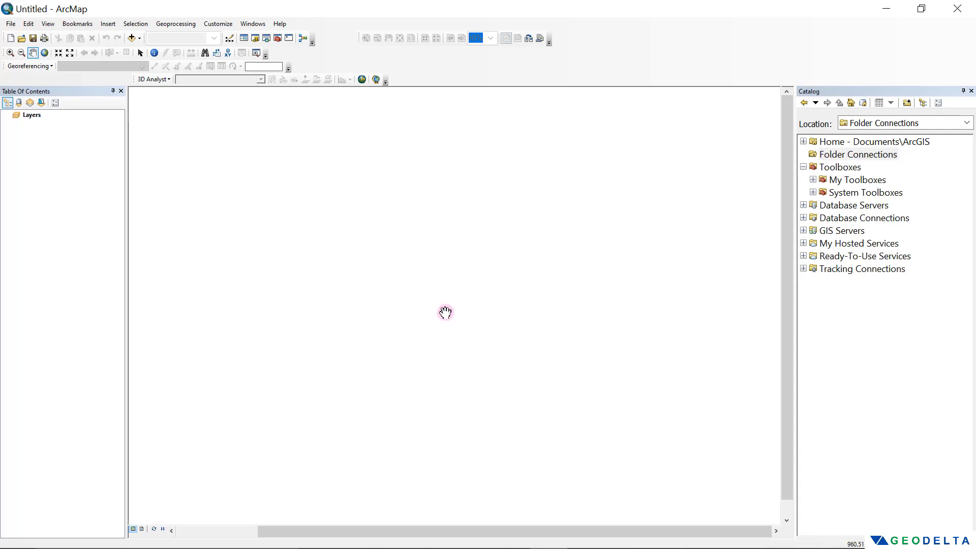
Step: In ArcMap, connect to the folder D:\1. GeoDelta Labs\55. Geologic Map - ArcGIS and widen the Catalog to fit its path
{"action": "left_click", "coordinate": [908, 103]}
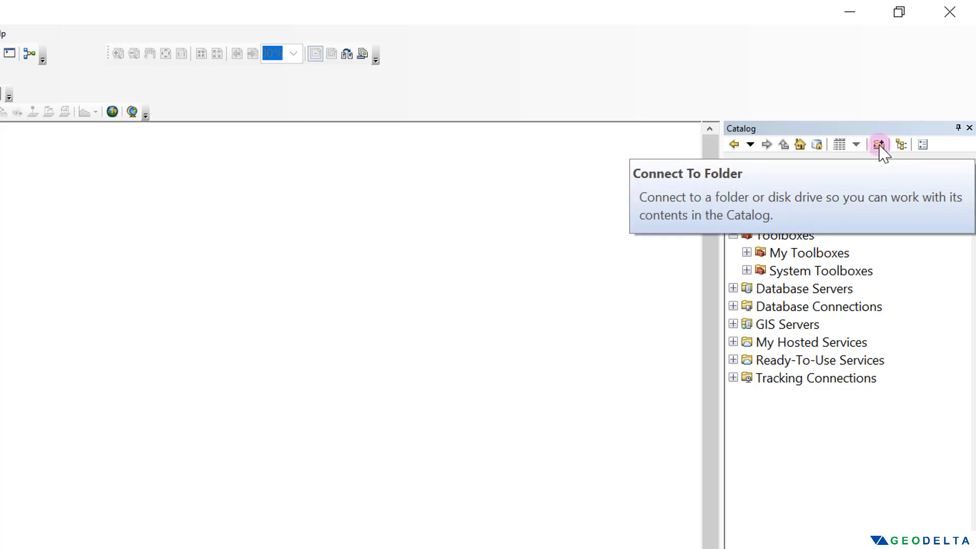
{"action": "left_click", "coordinate": [879, 145]}
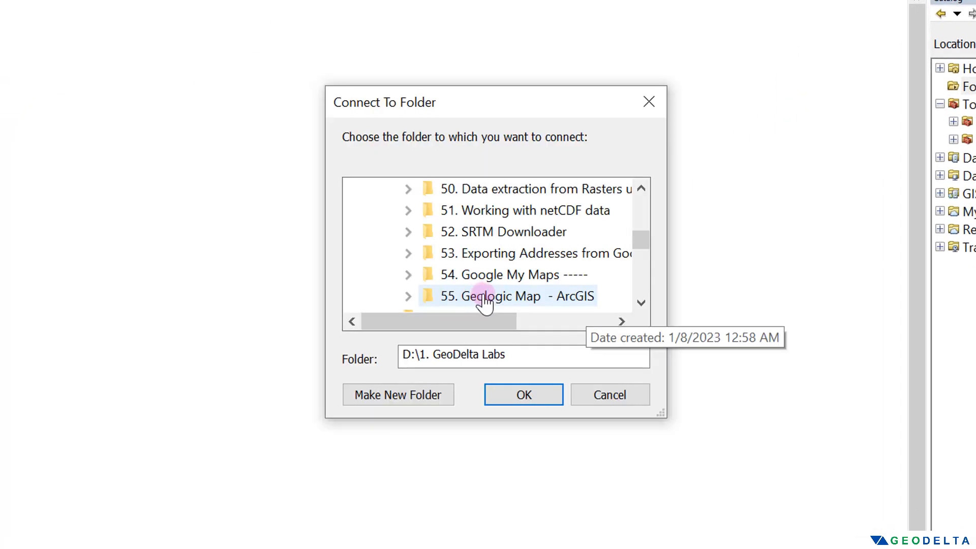
{"action": "left_click", "coordinate": [485, 297]}
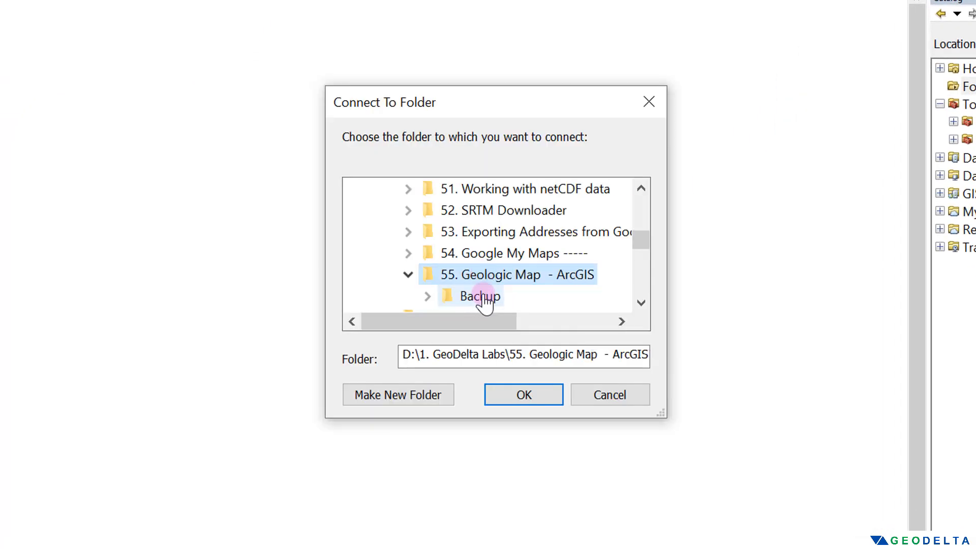
{"action": "left_click", "coordinate": [533, 395]}
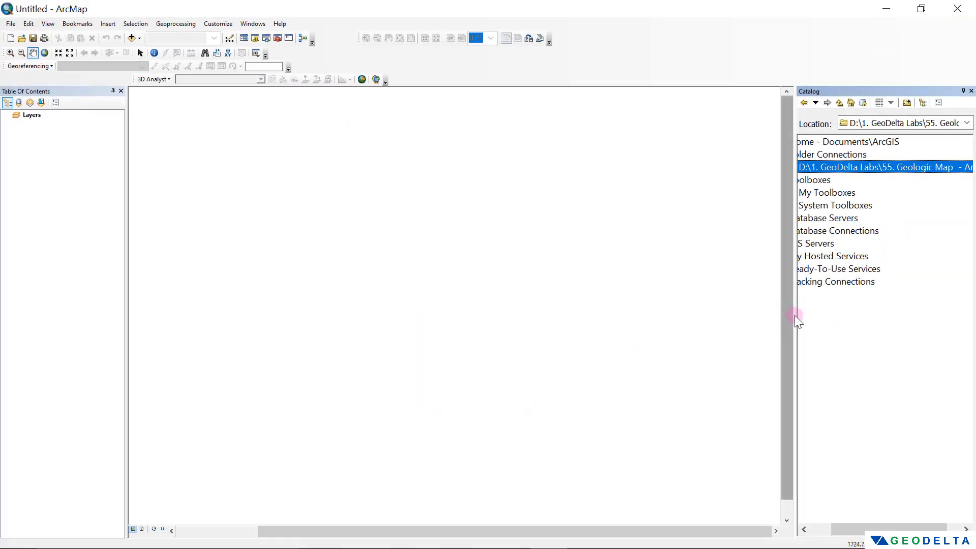
{"action": "left_click_drag", "start_coordinate": [684, 319], "coordinate": [684, 319]}
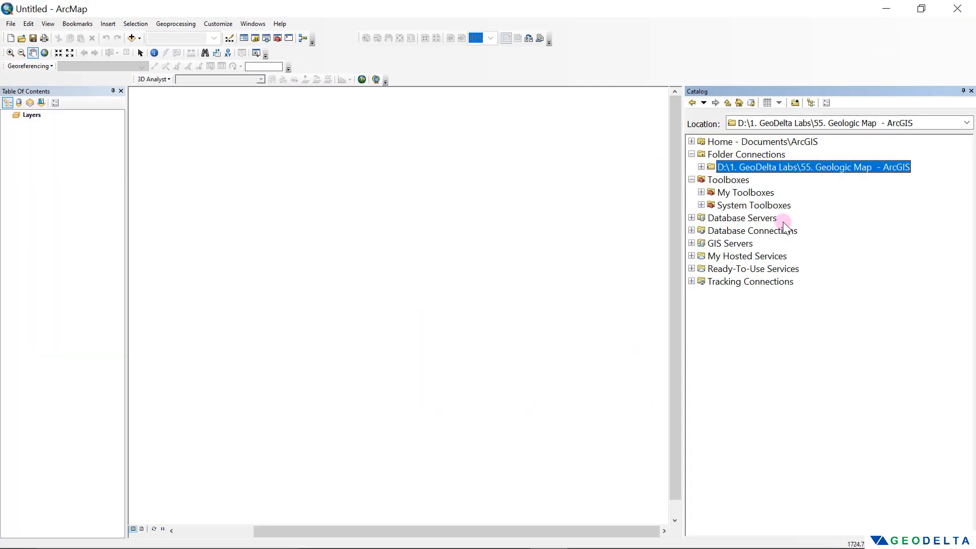
Step: Add the geo4_2l.shp shapefile from the connected Geologic Map folder to the map
{"action": "left_click", "coordinate": [701, 168]}
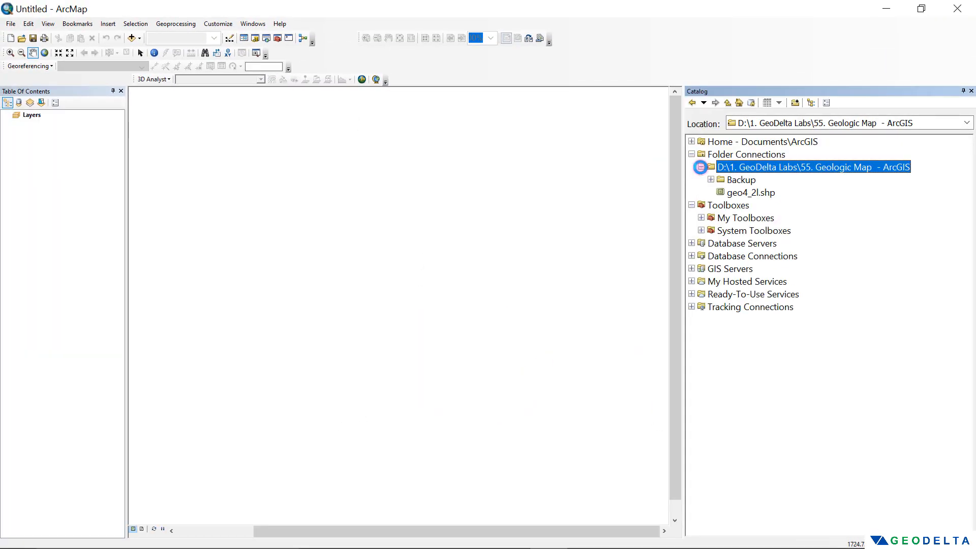
{"action": "left_click", "coordinate": [743, 192]}
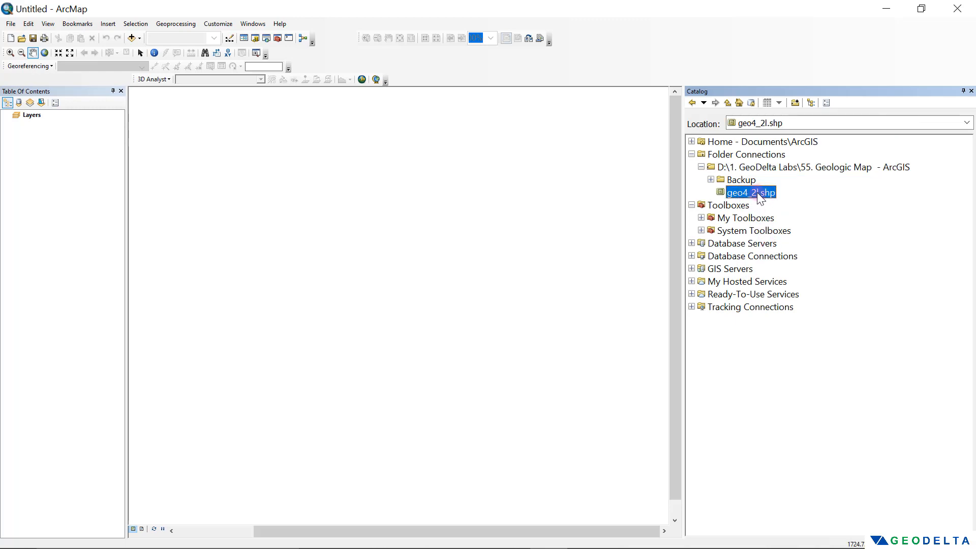
{"action": "left_click_drag", "start_coordinate": [748, 193], "coordinate": [380, 206]}
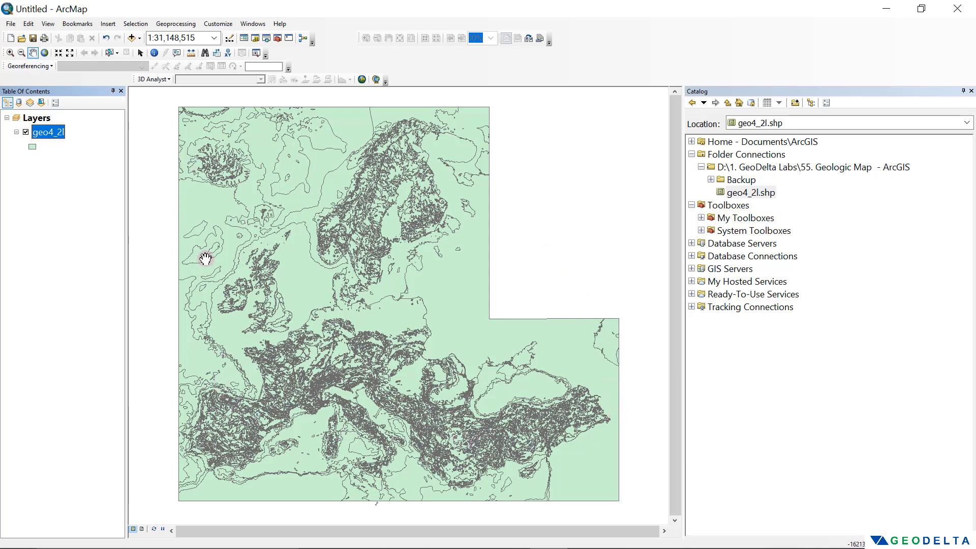
Step: Open the attribute table of the geo4_2l layer and go through its fields from Shape to GLG
{"action": "right_click", "coordinate": [58, 133]}
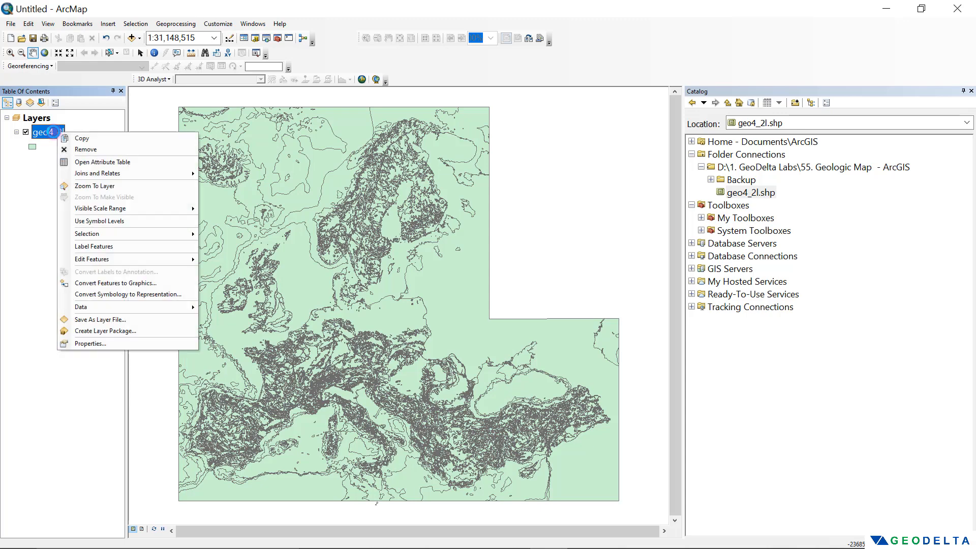
{"action": "left_click", "coordinate": [113, 164]}
{"action": "left_click", "coordinate": [188, 202]}
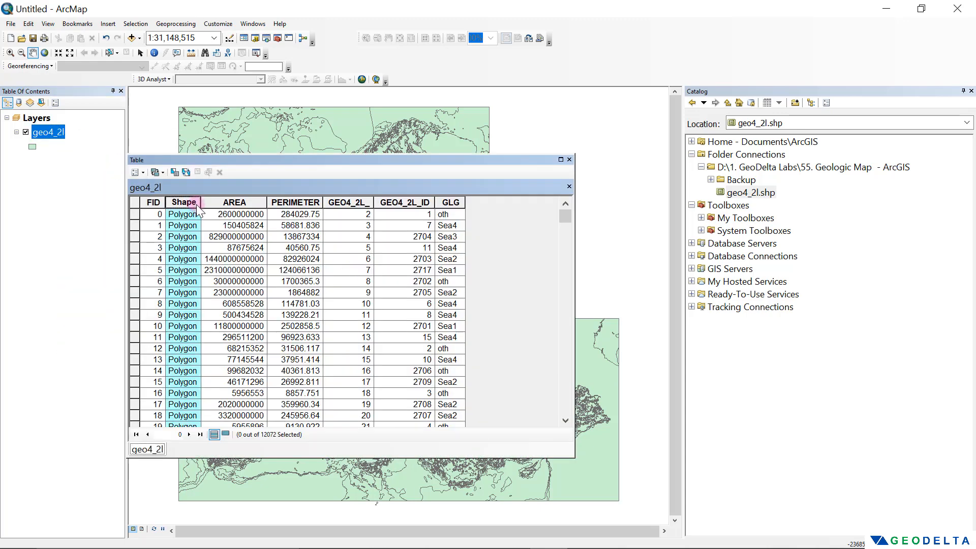
{"action": "left_click", "coordinate": [227, 203]}
{"action": "left_click", "coordinate": [290, 201]}
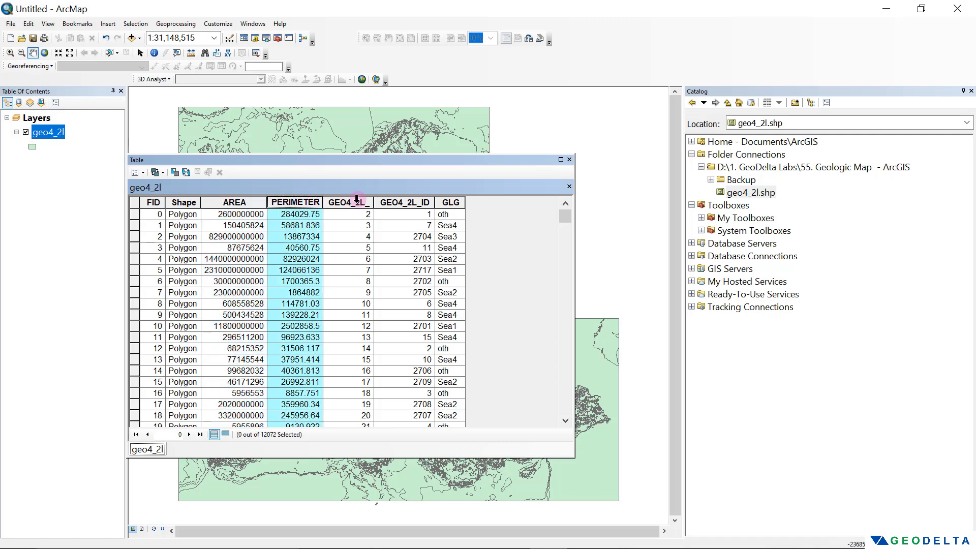
{"action": "left_click", "coordinate": [402, 203]}
{"action": "left_click", "coordinate": [236, 202]}
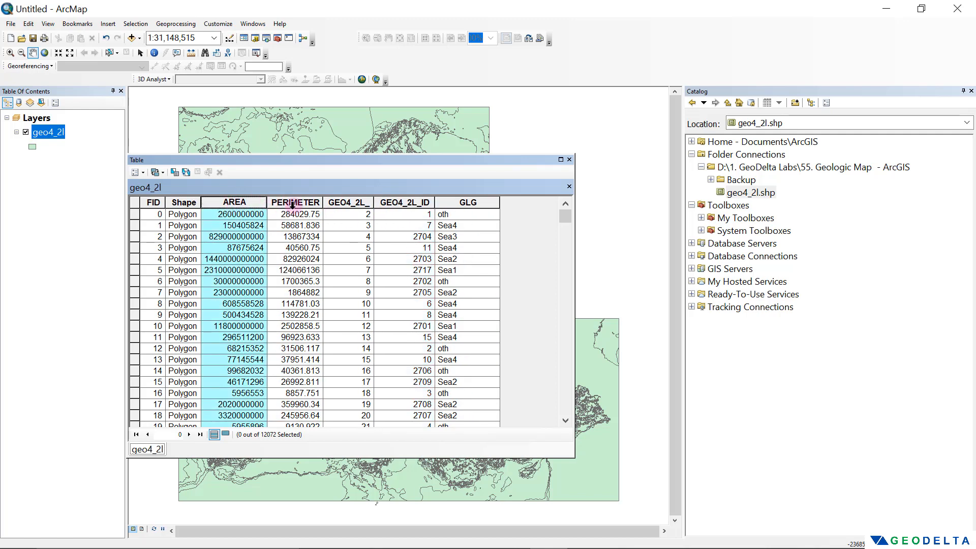
{"action": "left_click", "coordinate": [295, 203]}
{"action": "left_click", "coordinate": [361, 201]}
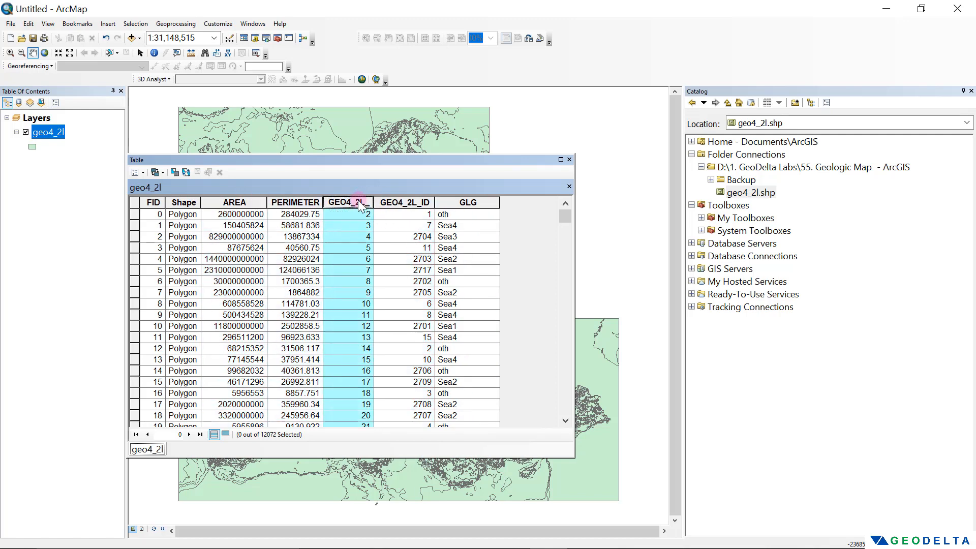
{"action": "left_click", "coordinate": [403, 202]}
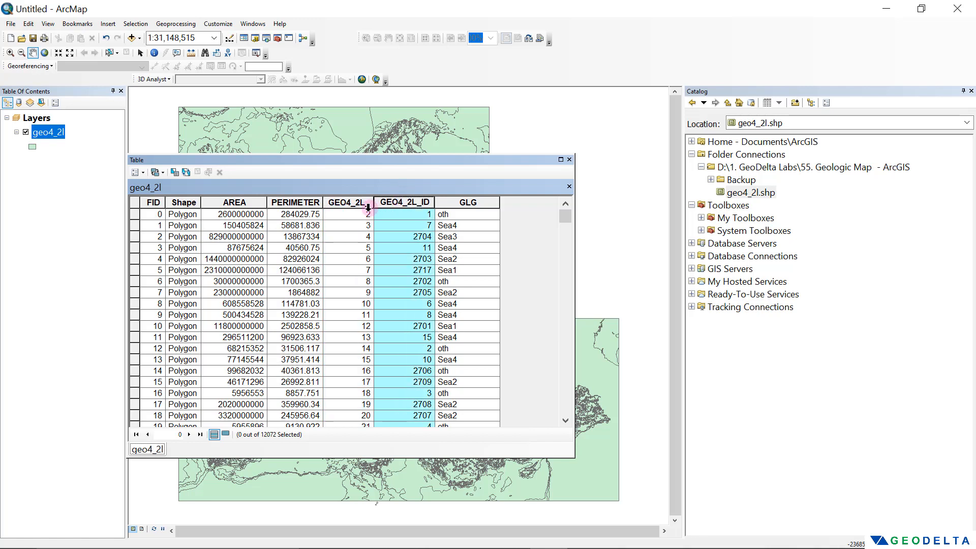
{"action": "left_click", "coordinate": [250, 204]}
{"action": "left_click", "coordinate": [287, 200]}
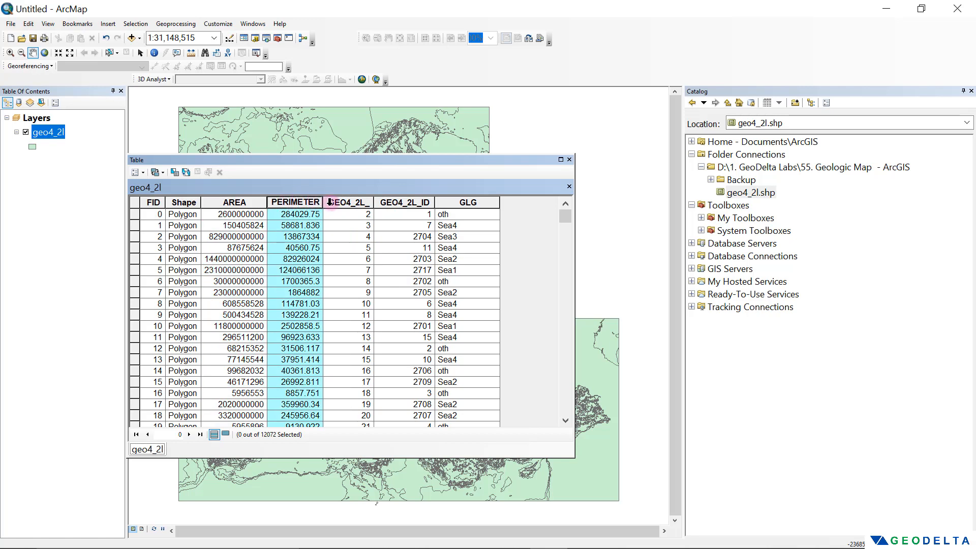
{"action": "left_click", "coordinate": [349, 201]}
{"action": "left_click", "coordinate": [388, 203]}
{"action": "left_click", "coordinate": [481, 202]}
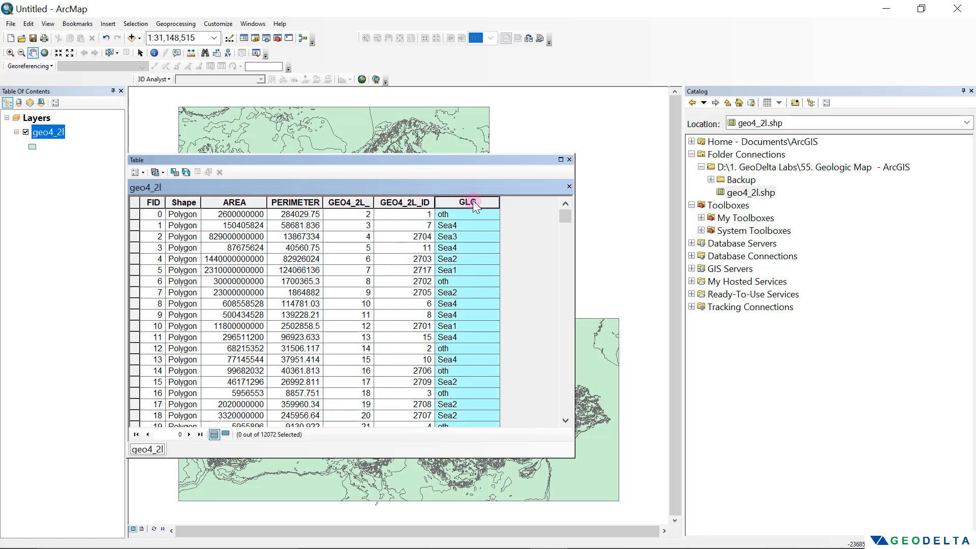
Step: Browse the records of the geo4_2l attribute table to examine the geologic codes in the GLG field
{"action": "left_click_drag", "start_coordinate": [565, 215], "coordinate": [565, 306]}
{"action": "scroll", "coordinate": [468, 282], "scroll_direction": "down", "scroll_amount": 20}
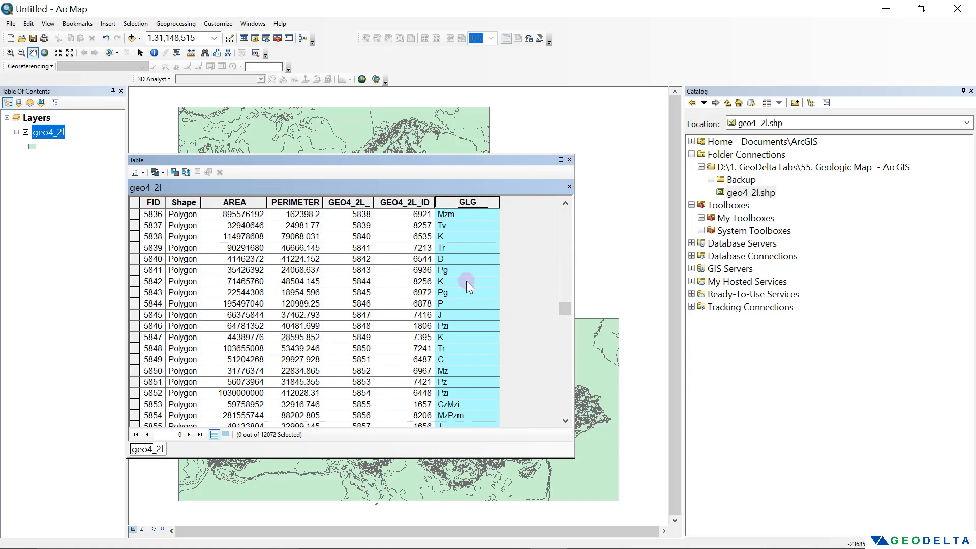
{"action": "scroll", "coordinate": [464, 279], "scroll_direction": "down", "scroll_amount": 19}
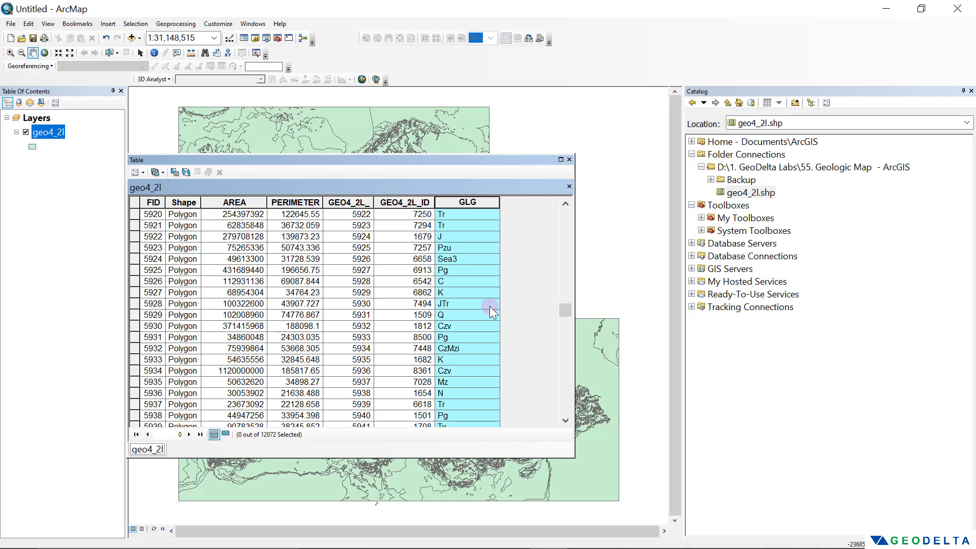
{"action": "scroll", "coordinate": [489, 306], "scroll_direction": "down", "scroll_amount": 13}
{"action": "scroll", "coordinate": [477, 293], "scroll_direction": "up", "scroll_amount": 3}
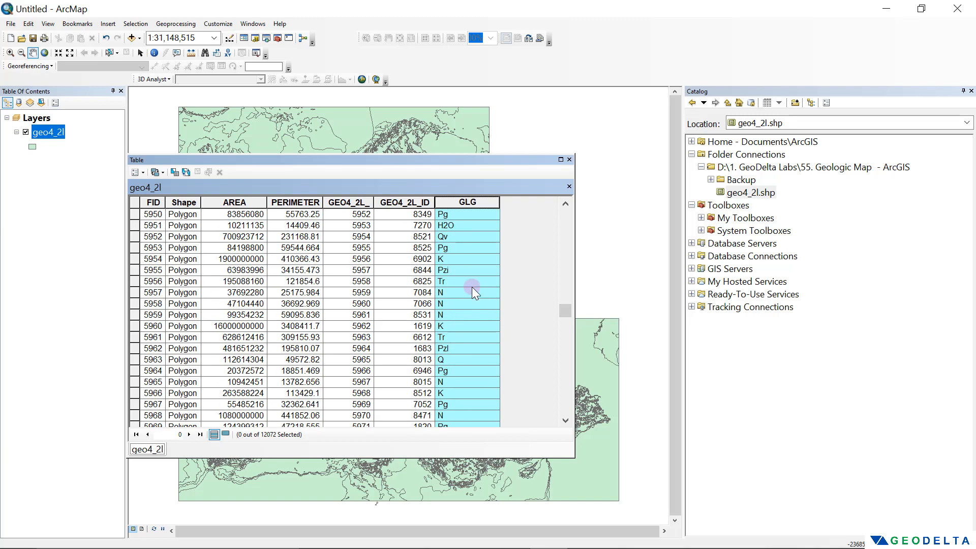
{"action": "left_click", "coordinate": [462, 263]}
{"action": "left_click", "coordinate": [463, 292]}
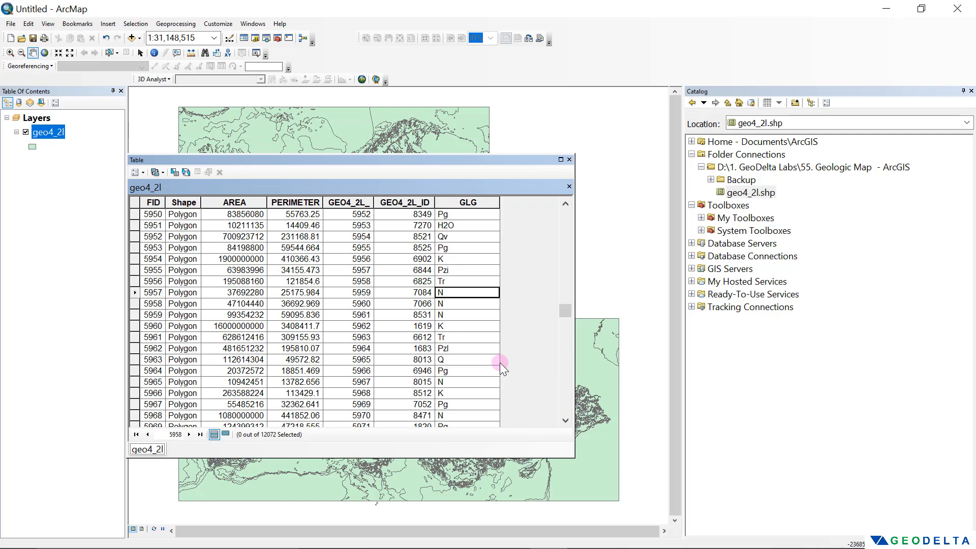
{"action": "left_click_drag", "start_coordinate": [565, 310], "coordinate": [484, 267]}
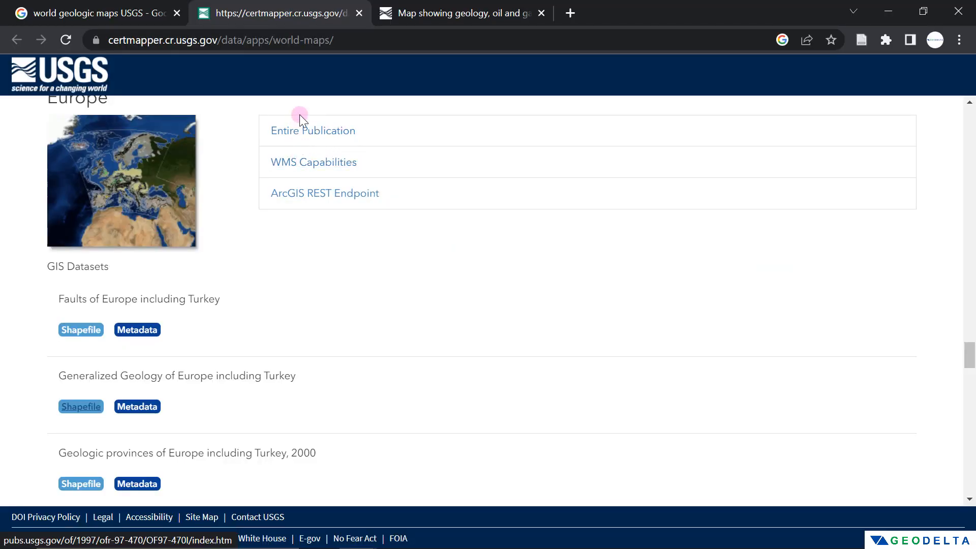
Step: In the browser, open the Report PDF from the USGS Open-File Report 97-470-I page and find its explanation of map units and symbols
{"action": "left_click", "coordinate": [433, 12]}
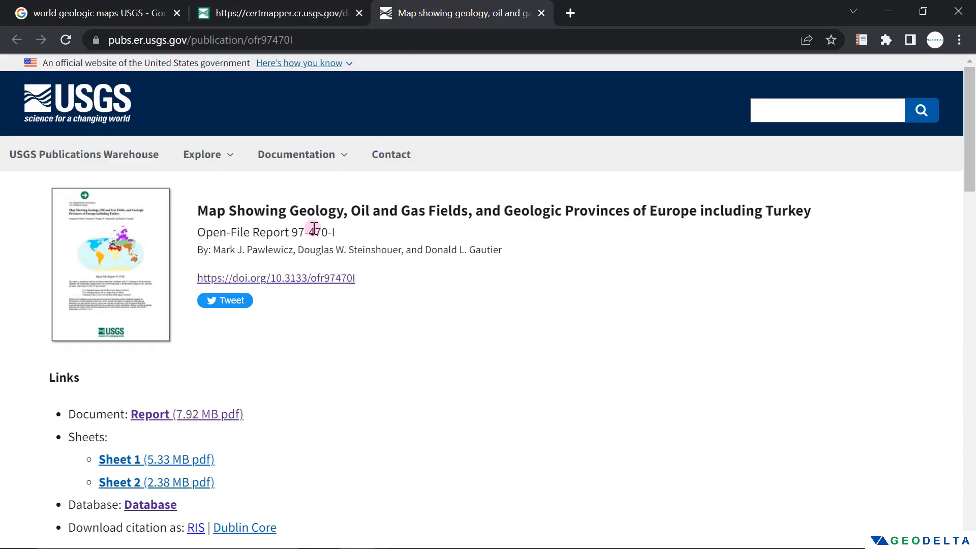
{"action": "left_click", "coordinate": [148, 413]}
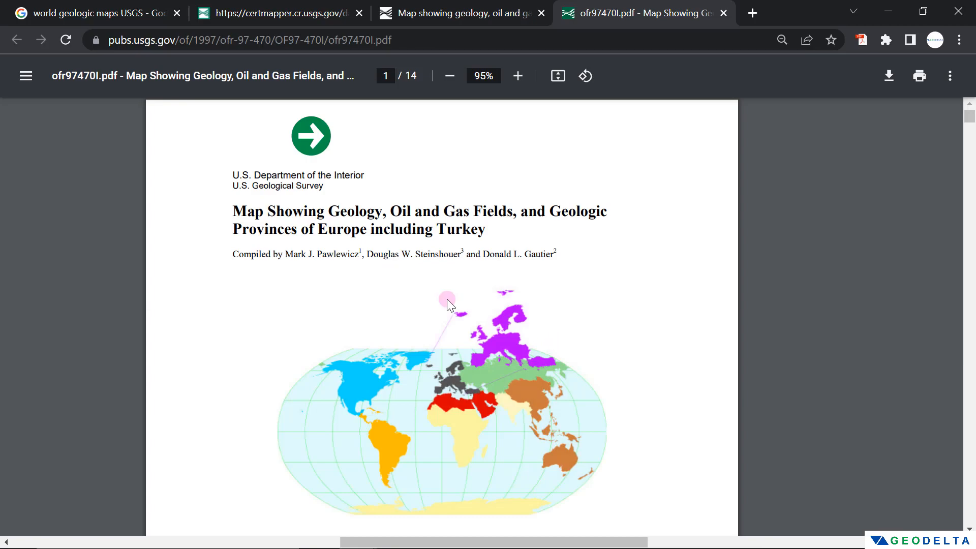
{"action": "scroll", "coordinate": [447, 305], "scroll_direction": "down", "scroll_amount": 20}
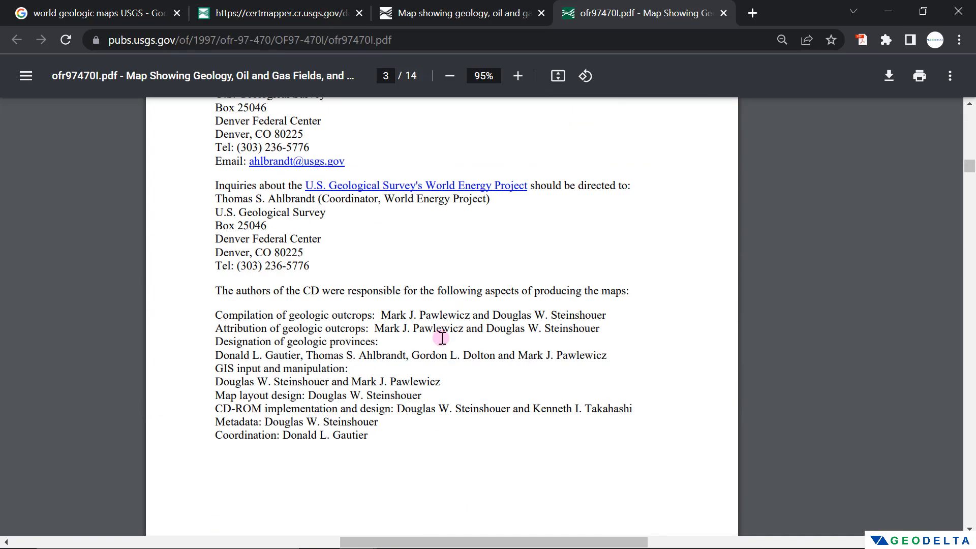
{"action": "scroll", "coordinate": [435, 362], "scroll_direction": "down", "scroll_amount": 20}
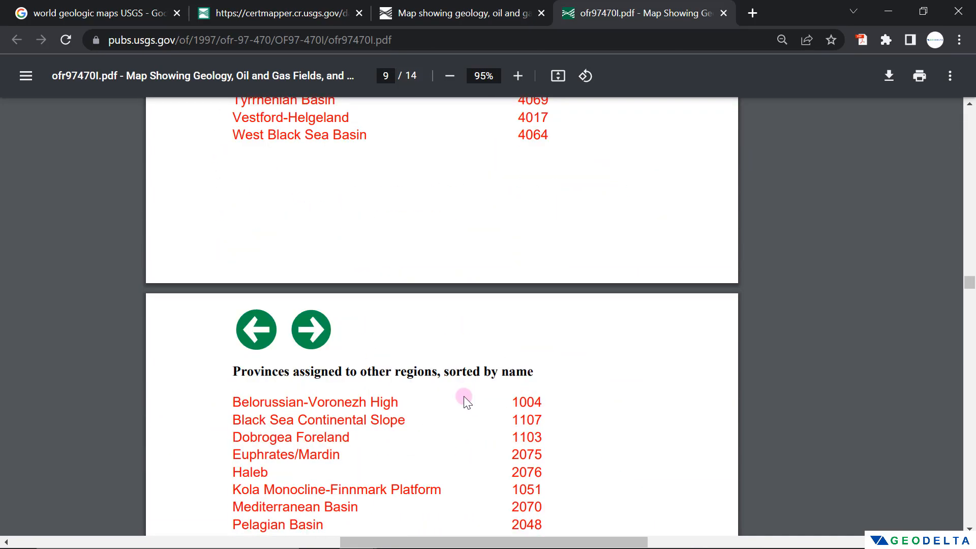
{"action": "left_click", "coordinate": [472, 393]}
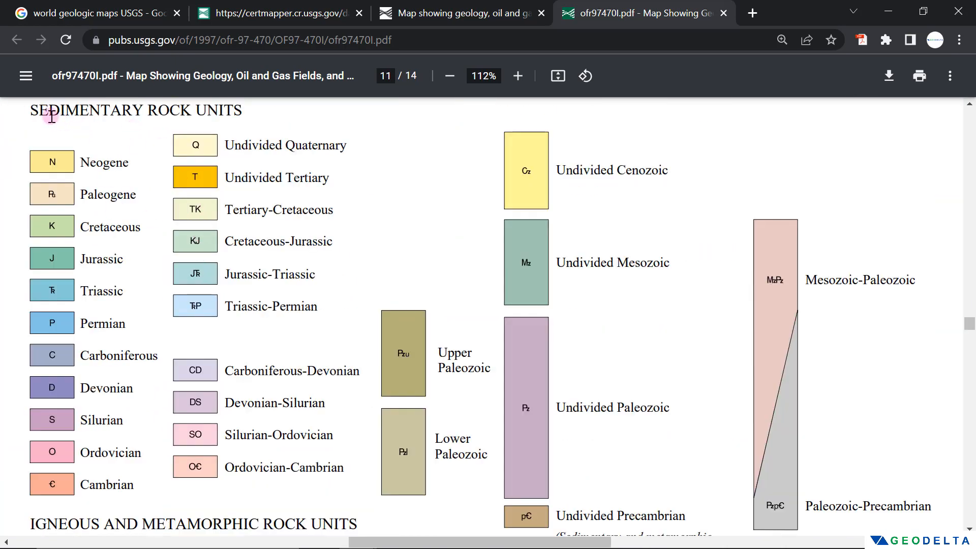
Step: Examine the sedimentary and the igneous and metamorphic rock units in the report's explanation of map units
{"action": "left_click_drag", "start_coordinate": [30, 111], "coordinate": [240, 119]}
{"action": "scroll", "coordinate": [236, 244], "scroll_direction": "down", "scroll_amount": 7}
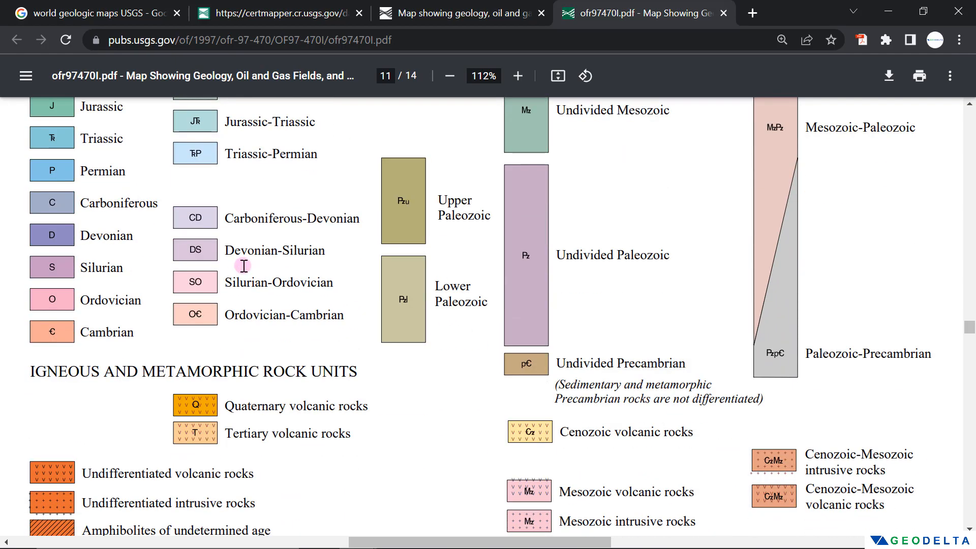
{"action": "left_click_drag", "start_coordinate": [34, 143], "coordinate": [355, 140]}
{"action": "scroll", "coordinate": [484, 128], "scroll_direction": "up", "scroll_amount": 8}
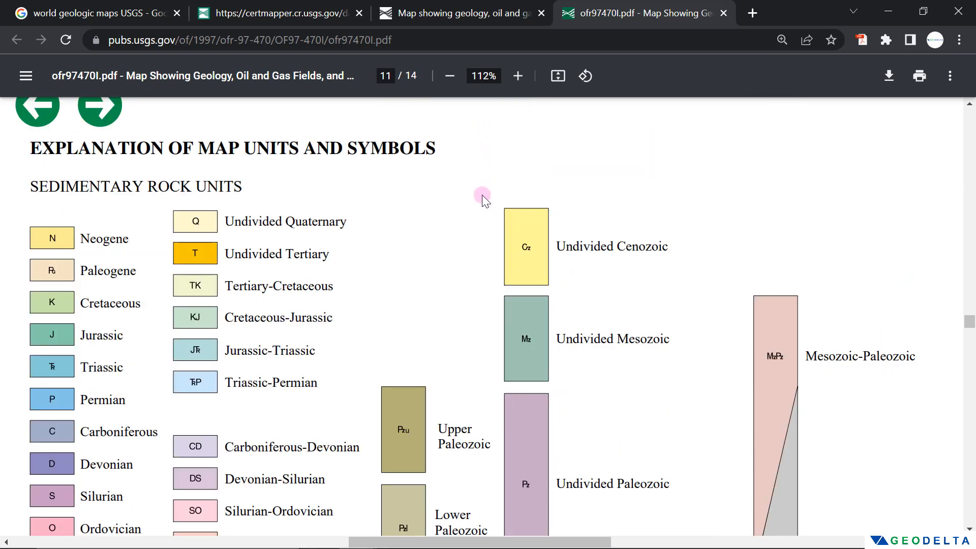
Step: Switch to ArcMap and compare GLG codes such as J, P and C in the attribute table with the report's map unit legend
{"action": "key", "text": "alt+Tab"}
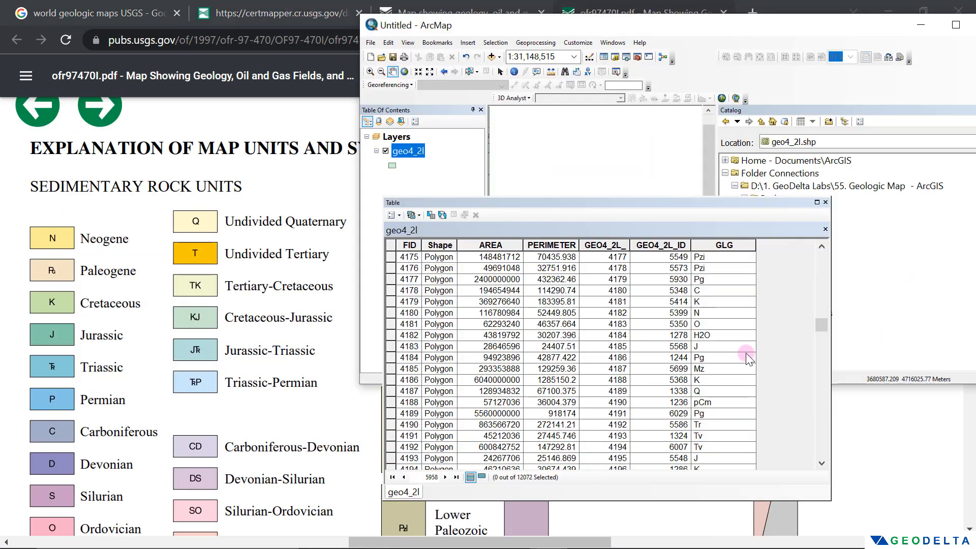
{"action": "left_click", "coordinate": [704, 346]}
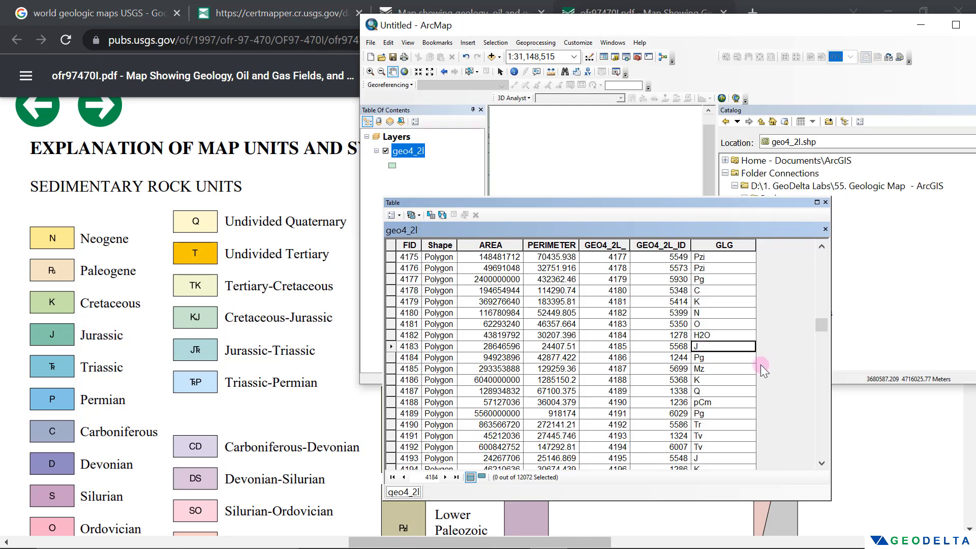
{"action": "scroll", "coordinate": [737, 346], "scroll_direction": "up", "scroll_amount": 11}
{"action": "left_click", "coordinate": [707, 301]}
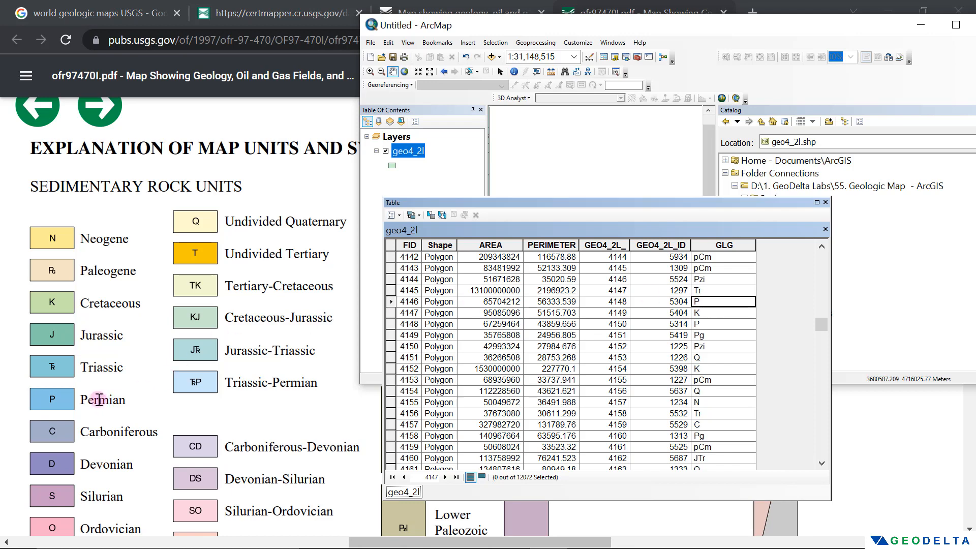
{"action": "scroll", "coordinate": [708, 359], "scroll_direction": "up", "scroll_amount": 6}
{"action": "left_click", "coordinate": [708, 359]}
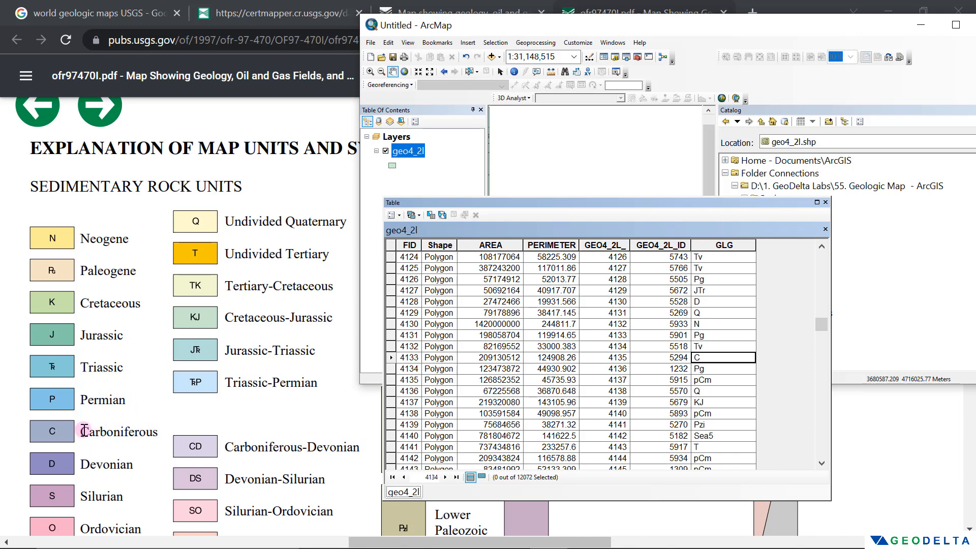
{"action": "scroll", "coordinate": [244, 358], "scroll_direction": "down", "scroll_amount": 2}
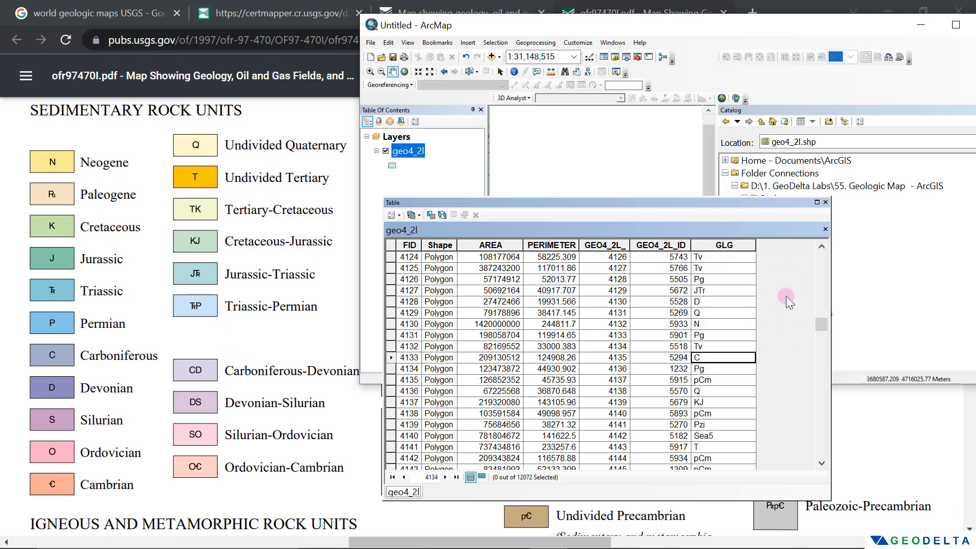
{"action": "left_click", "coordinate": [727, 245]}
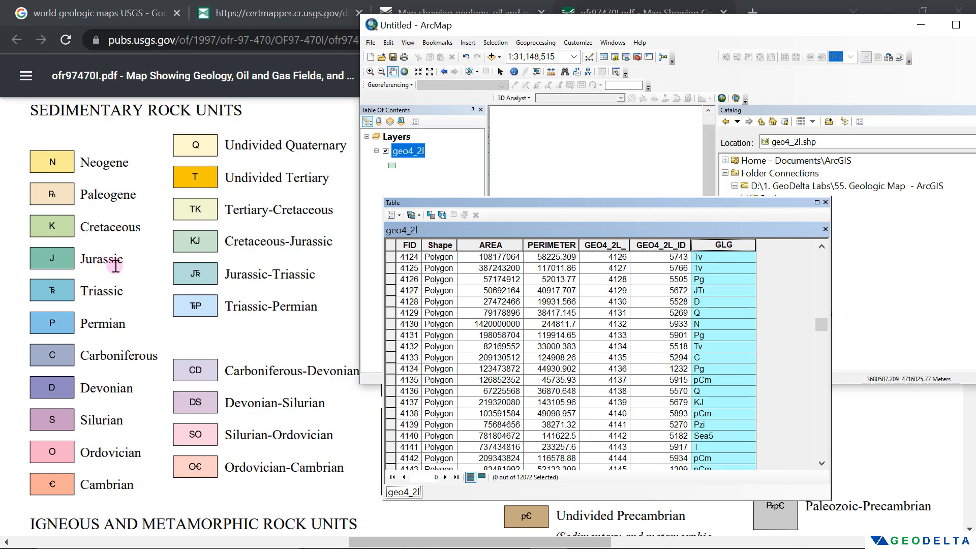
{"action": "left_click", "coordinate": [163, 155]}
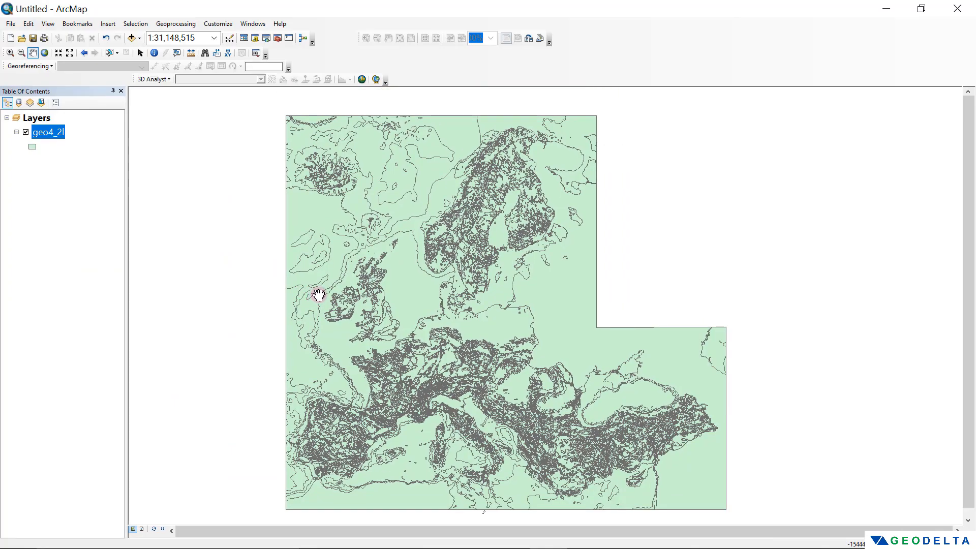
Step: Check the projected coordinate system of the geo4_2l layer in the data source details of its layer properties
{"action": "left_click_drag", "start_coordinate": [321, 290], "coordinate": [320, 283]}
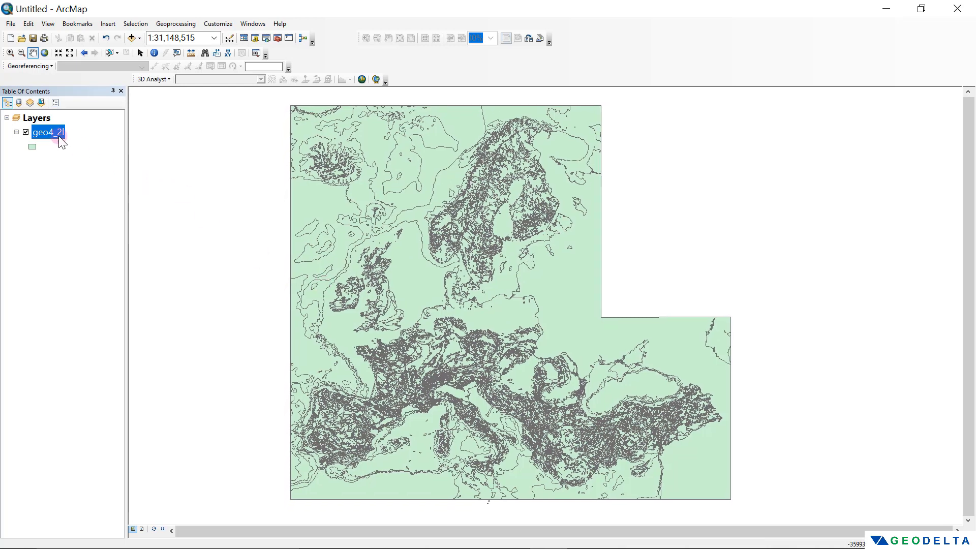
{"action": "right_click", "coordinate": [56, 136]}
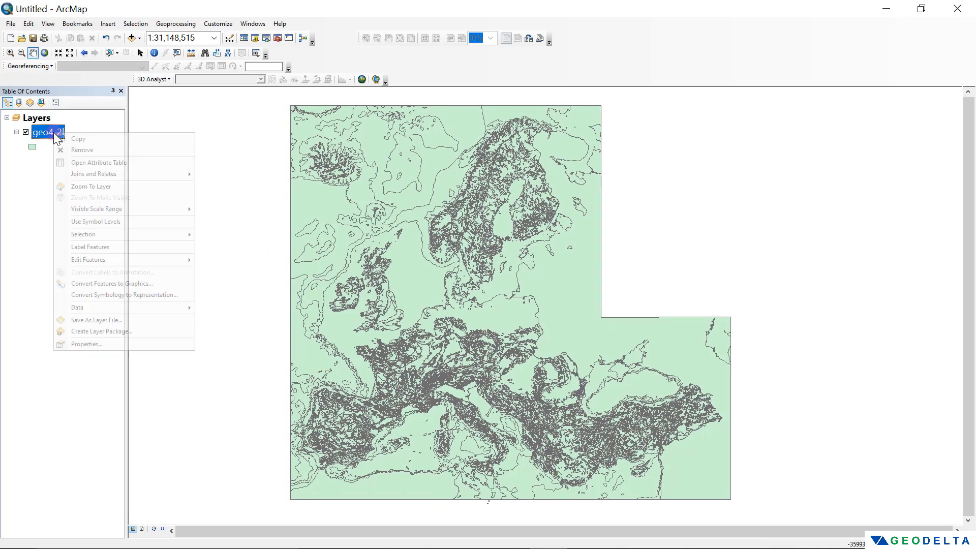
{"action": "left_click", "coordinate": [104, 344]}
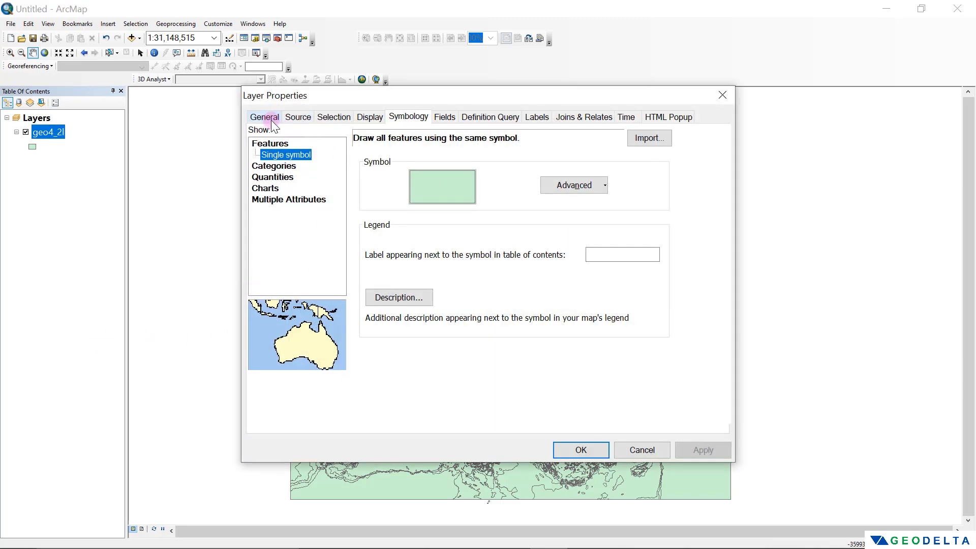
{"action": "left_click", "coordinate": [304, 117]}
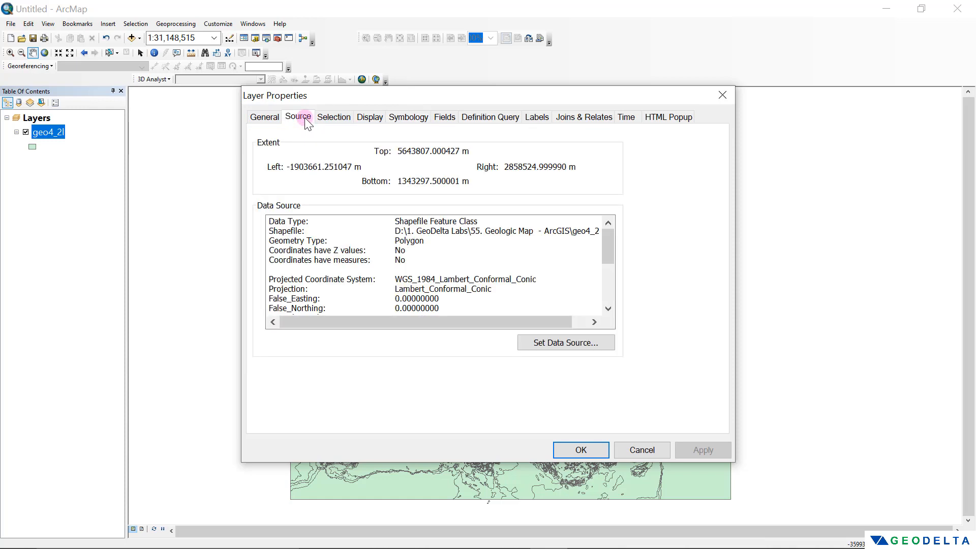
{"action": "left_click_drag", "start_coordinate": [606, 249], "coordinate": [608, 260]}
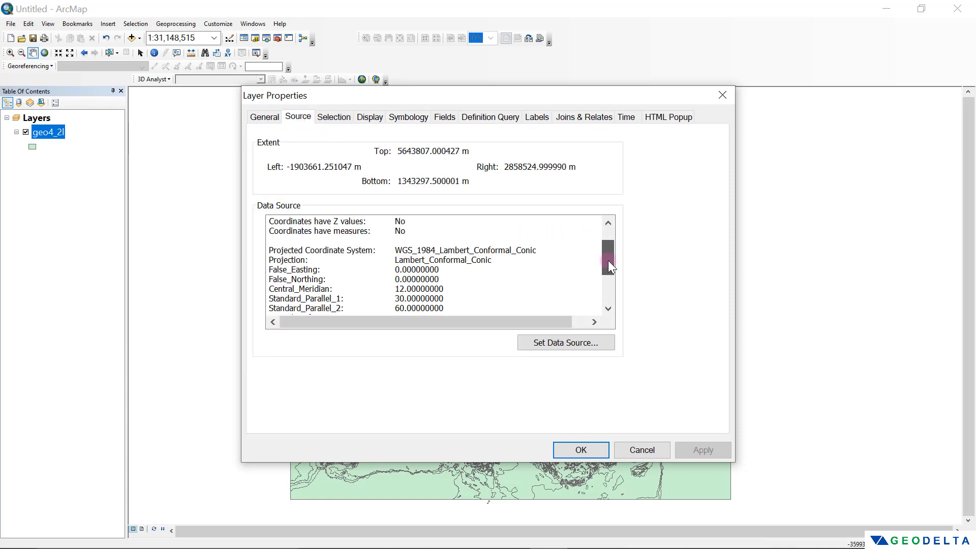
{"action": "left_click_drag", "start_coordinate": [395, 250], "coordinate": [534, 253]}
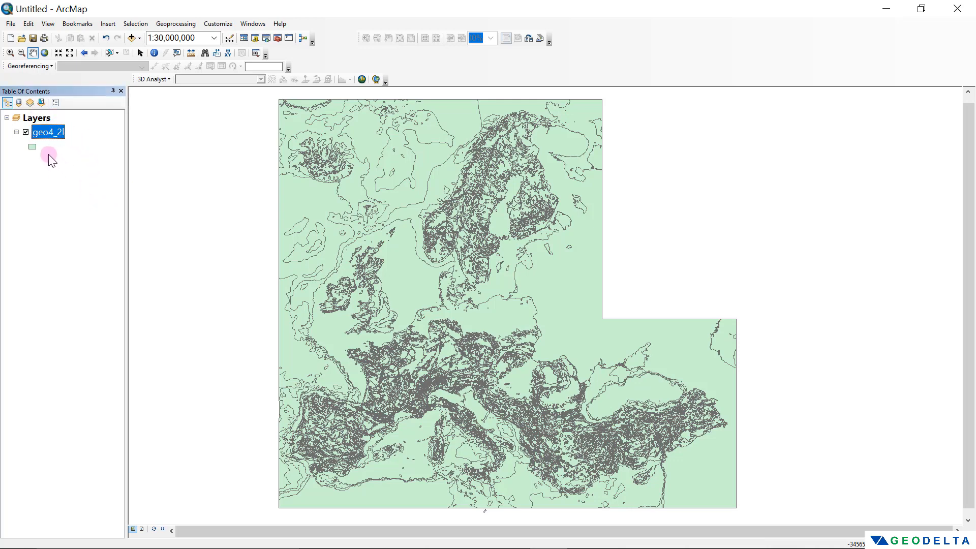
Step: Check the coordinate system of the Layers data frame in its data frame properties
{"action": "left_click", "coordinate": [36, 119]}
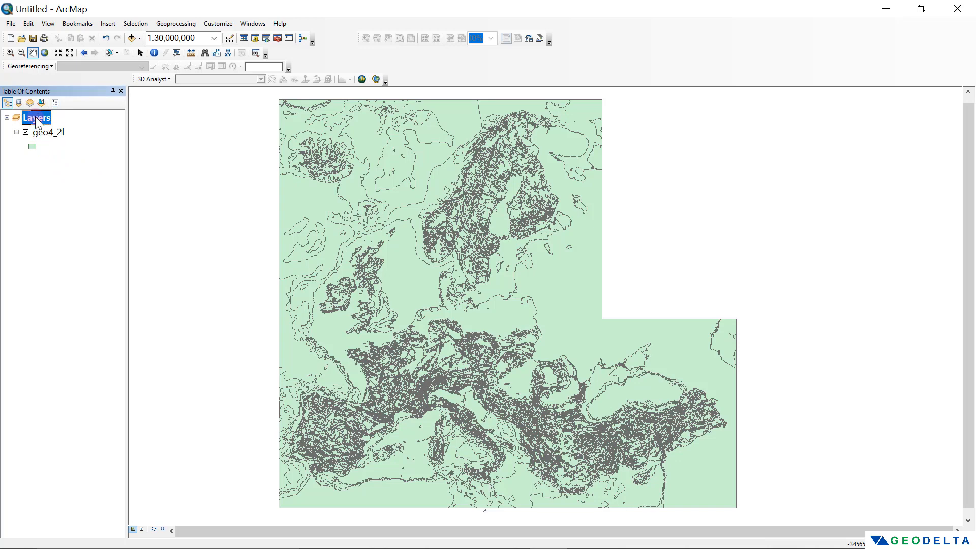
{"action": "right_click", "coordinate": [36, 118]}
{"action": "left_click", "coordinate": [85, 338]}
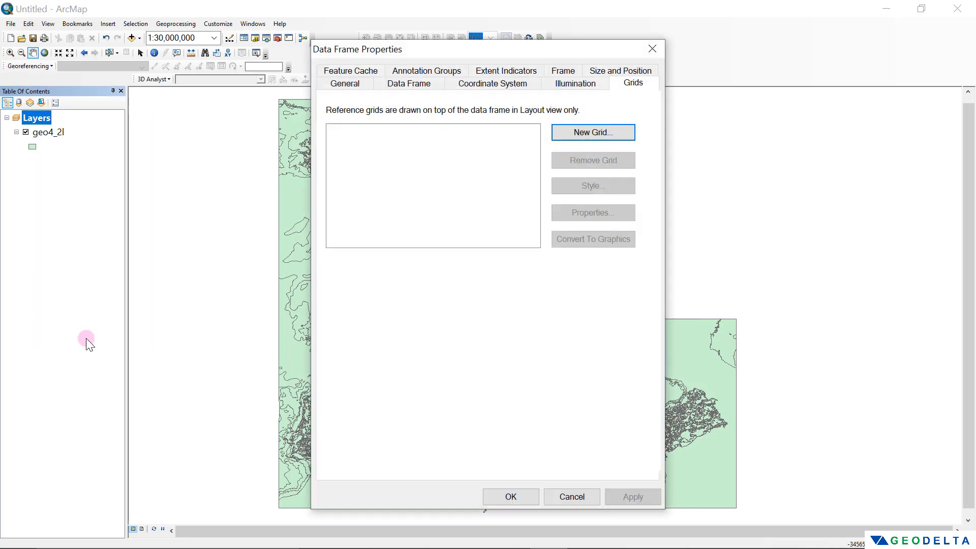
{"action": "left_click", "coordinate": [489, 84]}
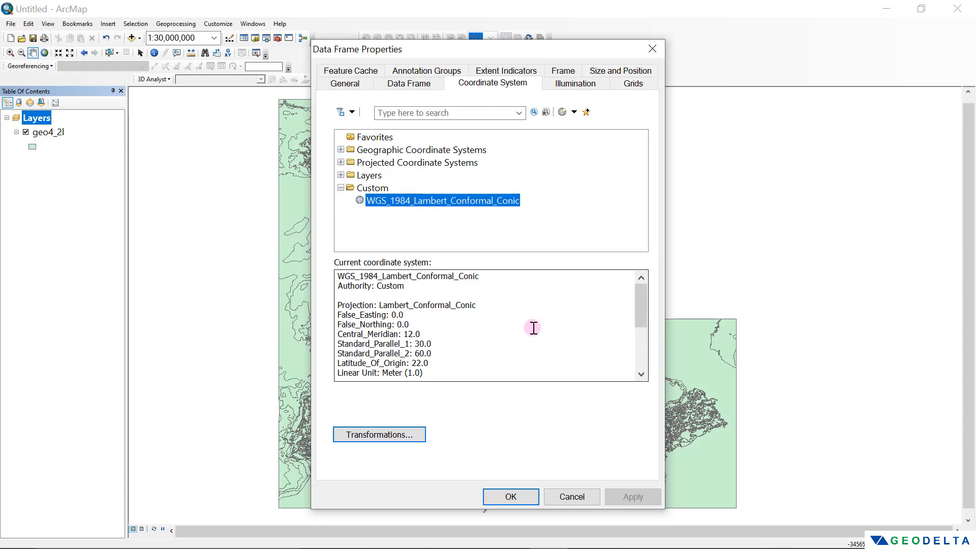
{"action": "left_click", "coordinate": [652, 48]}
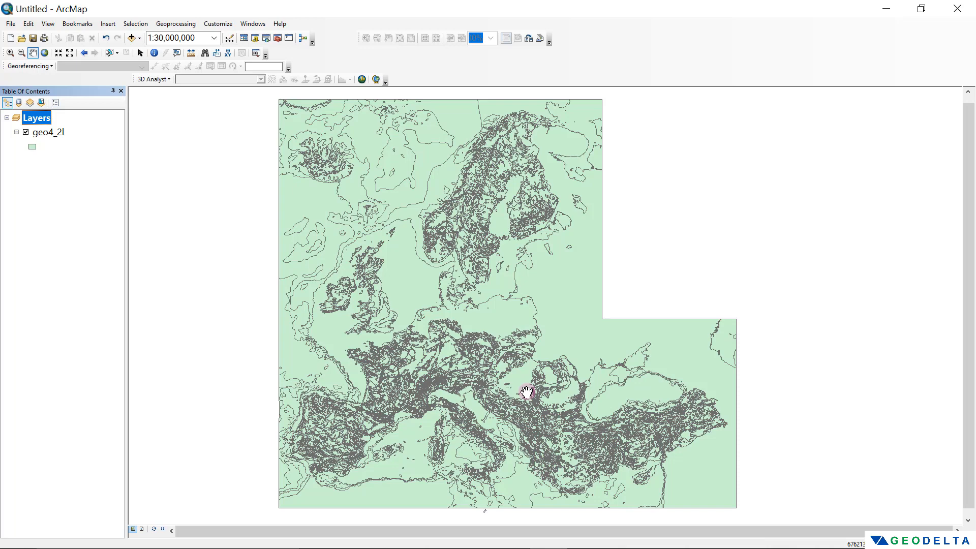
Step: Switch to the browser and open the country level data page in DIVA-GIS's free spatial data section
{"action": "key", "text": "alt+Tab"}
{"action": "left_click", "coordinate": [218, 94]}
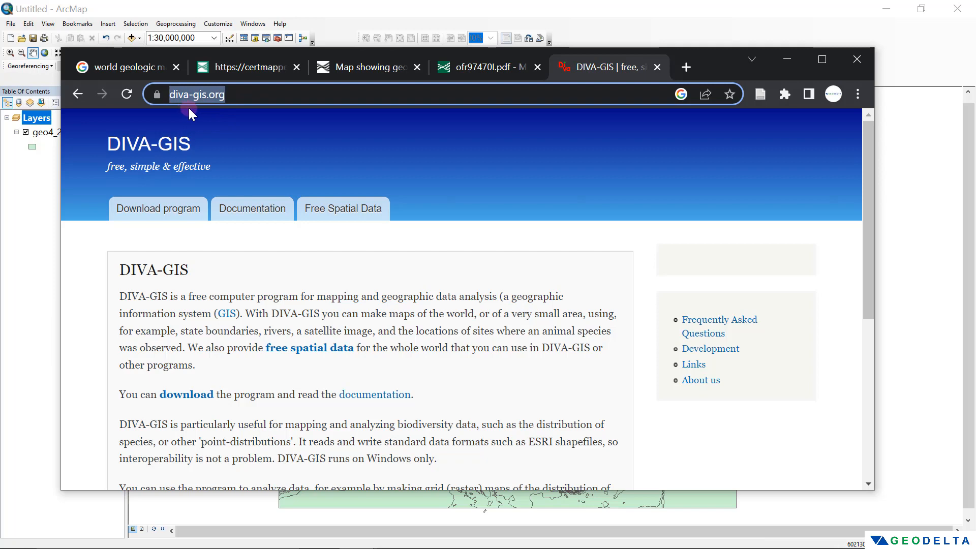
{"action": "left_click", "coordinate": [344, 213]}
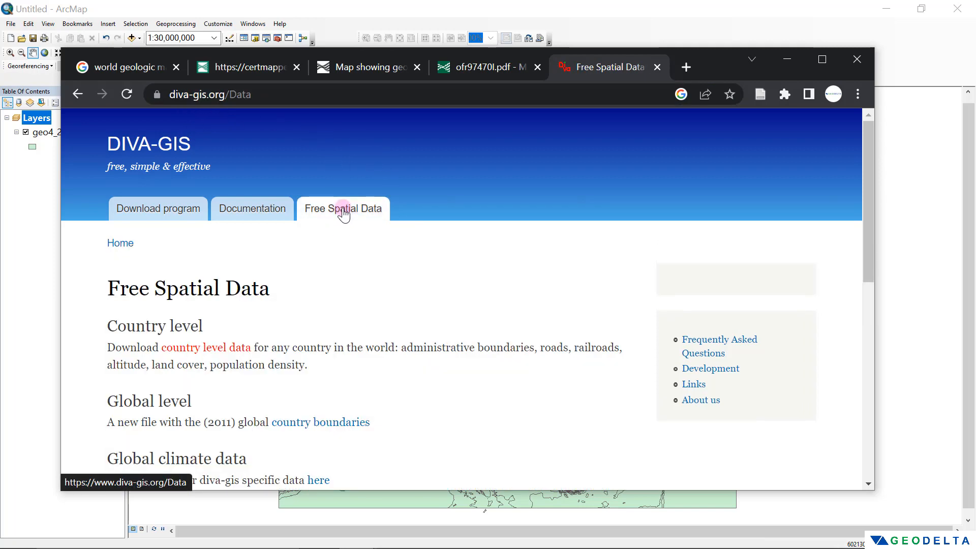
{"action": "scroll", "coordinate": [326, 224], "scroll_direction": "down", "scroll_amount": 1}
{"action": "left_click", "coordinate": [216, 274]}
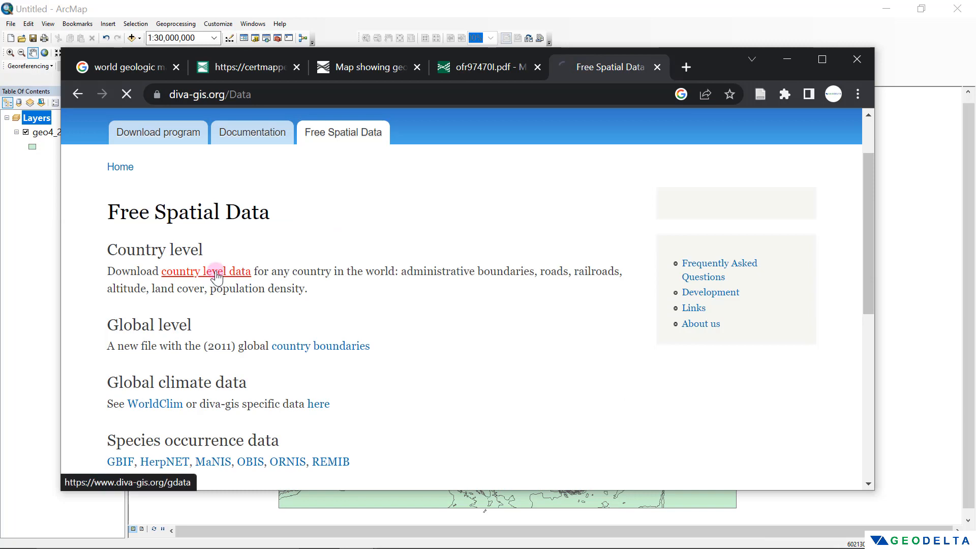
Step: Choose Panama as the country and Administrative areas as the subject for the country data download, and review the other subject options
{"action": "scroll", "coordinate": [345, 268], "scroll_direction": "down", "scroll_amount": 3}
{"action": "left_click", "coordinate": [238, 227]}
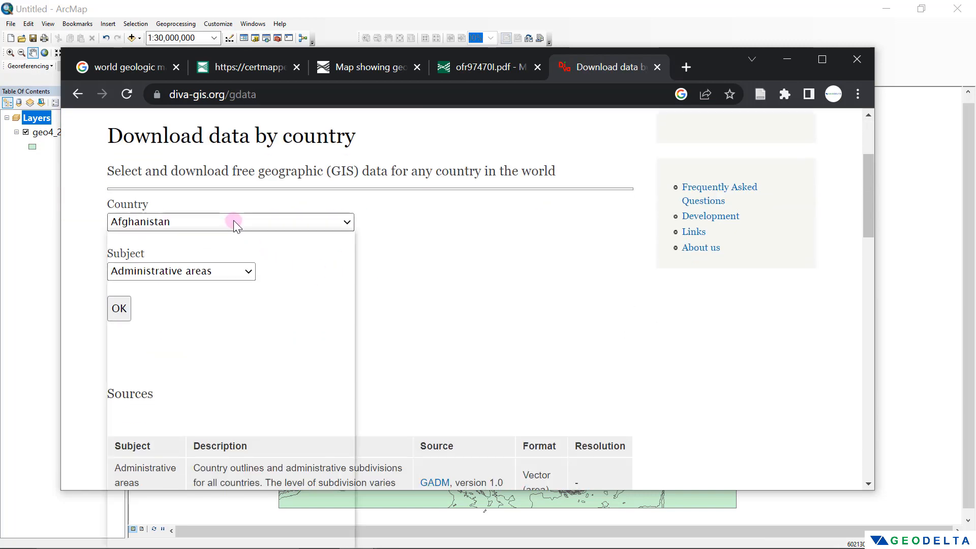
{"action": "scroll", "coordinate": [242, 312], "scroll_direction": "down", "scroll_amount": 20}
{"action": "scroll", "coordinate": [243, 320], "scroll_direction": "down", "scroll_amount": 9}
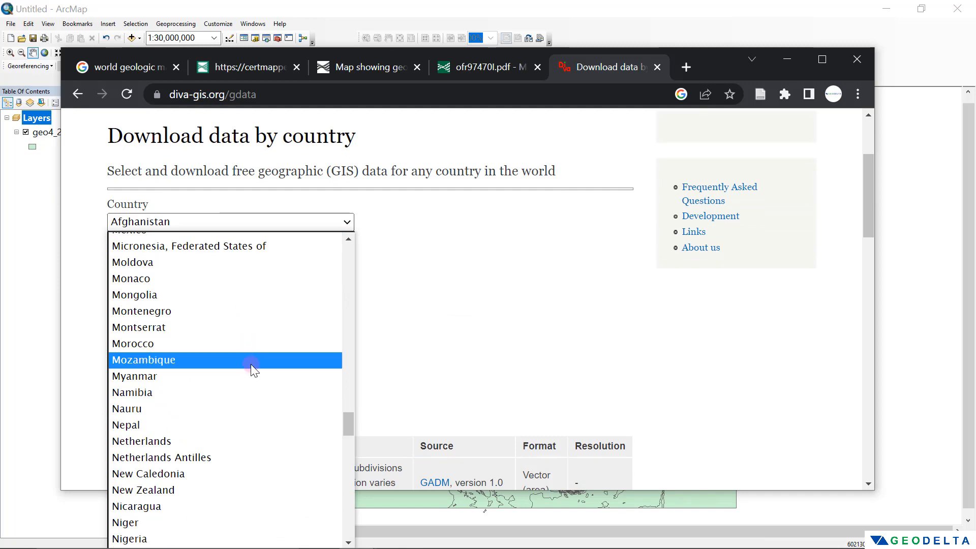
{"action": "scroll", "coordinate": [259, 382], "scroll_direction": "down", "scroll_amount": 6}
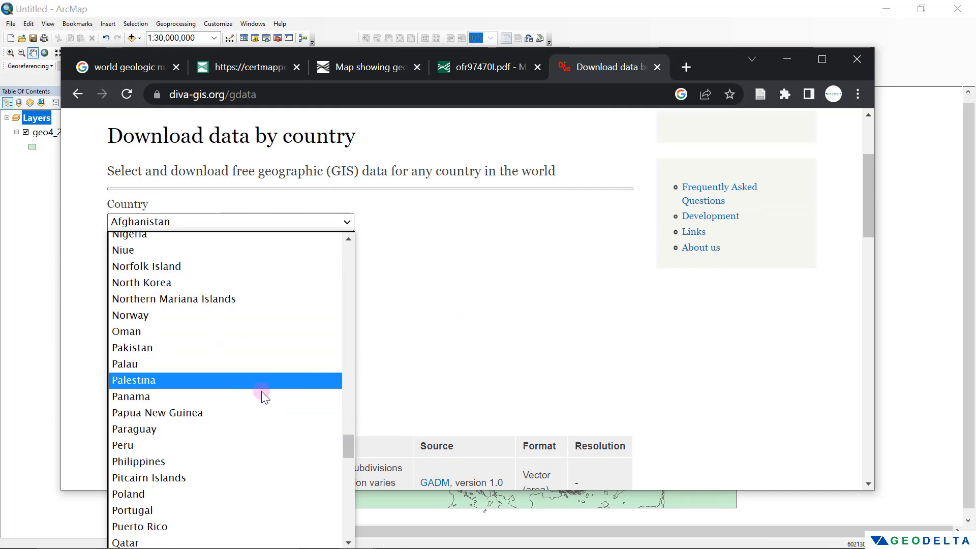
{"action": "left_click", "coordinate": [260, 396]}
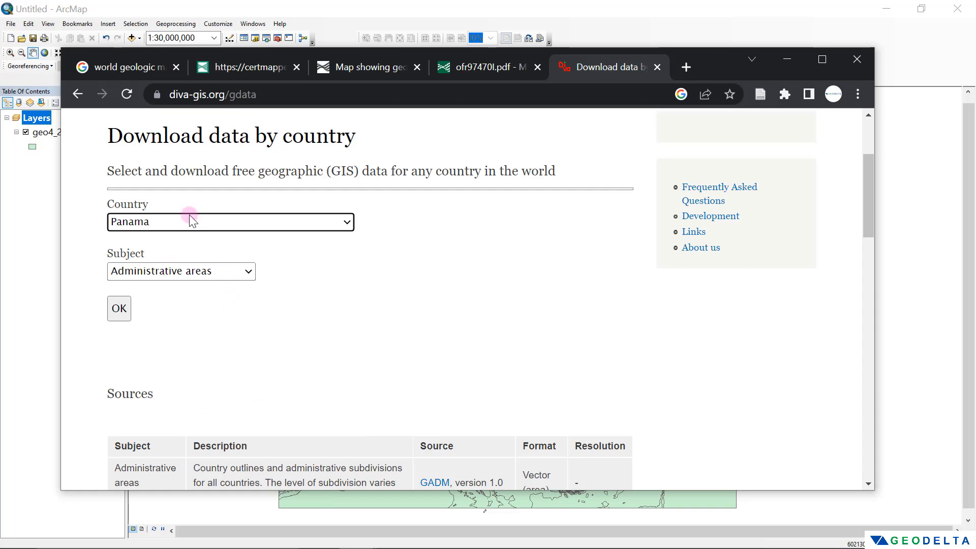
{"action": "left_click", "coordinate": [148, 271]}
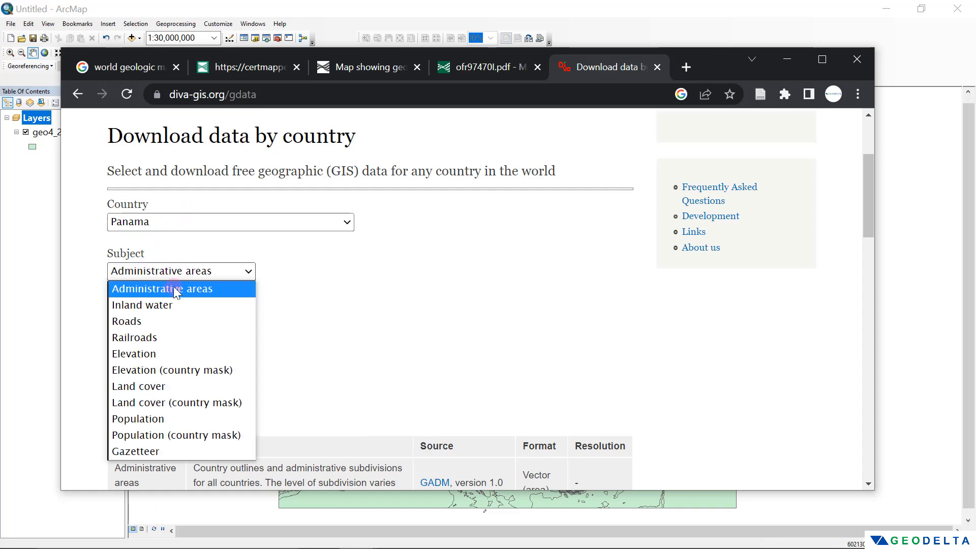
{"action": "left_click", "coordinate": [176, 289]}
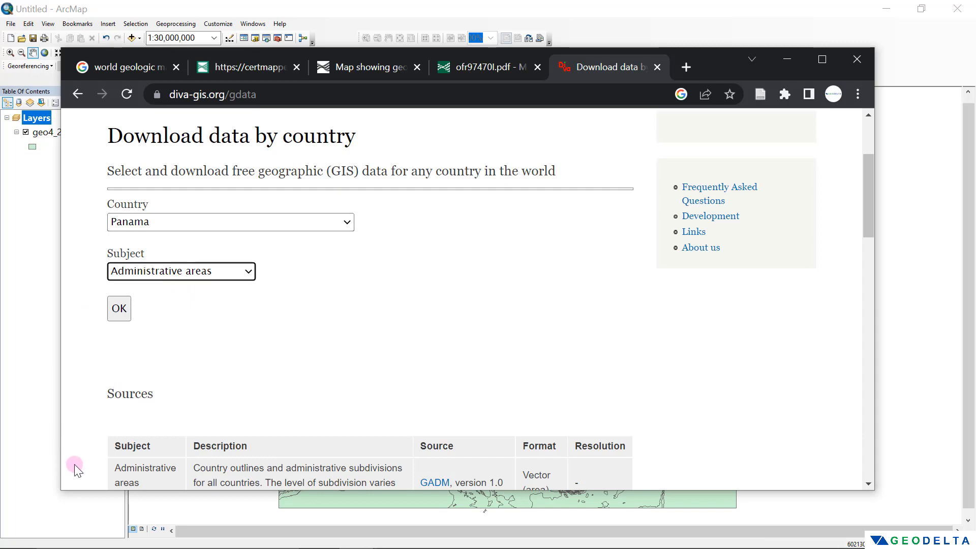
{"action": "left_click", "coordinate": [211, 273]}
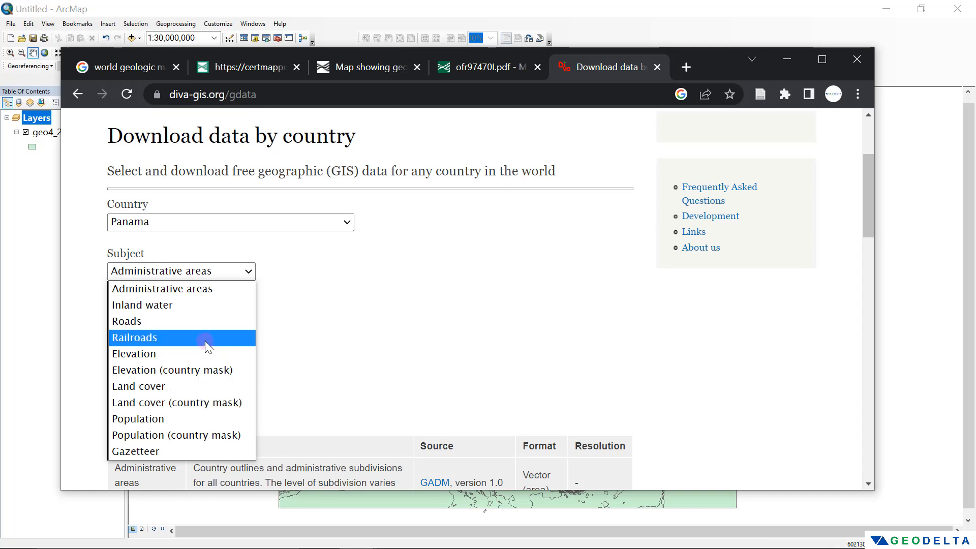
{"action": "left_click", "coordinate": [283, 316]}
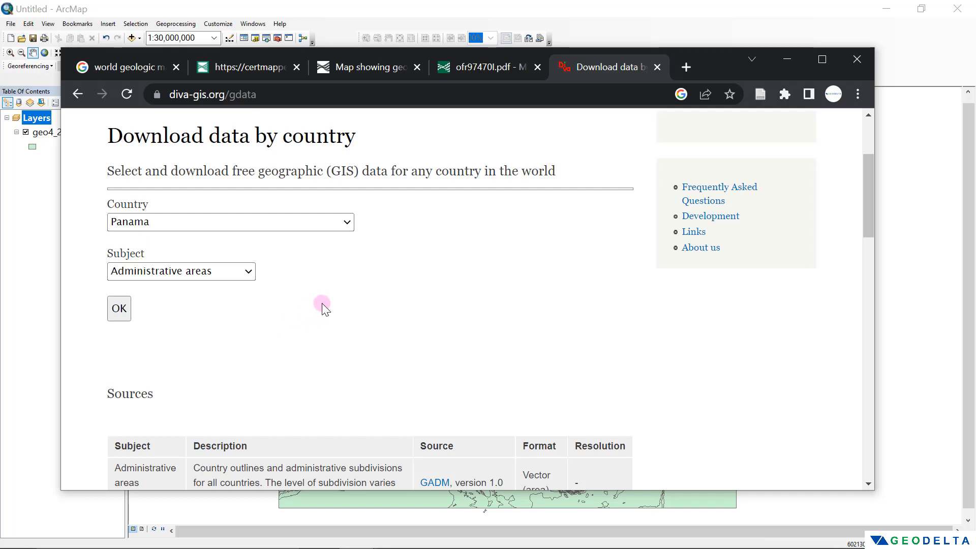
Step: Return to ArcMap, refresh the Geologic Map project folder in the Catalog, and add CHE_adm0.shp from its Switzerland folder to the map
{"action": "left_click", "coordinate": [785, 64]}
{"action": "left_click", "coordinate": [255, 40]}
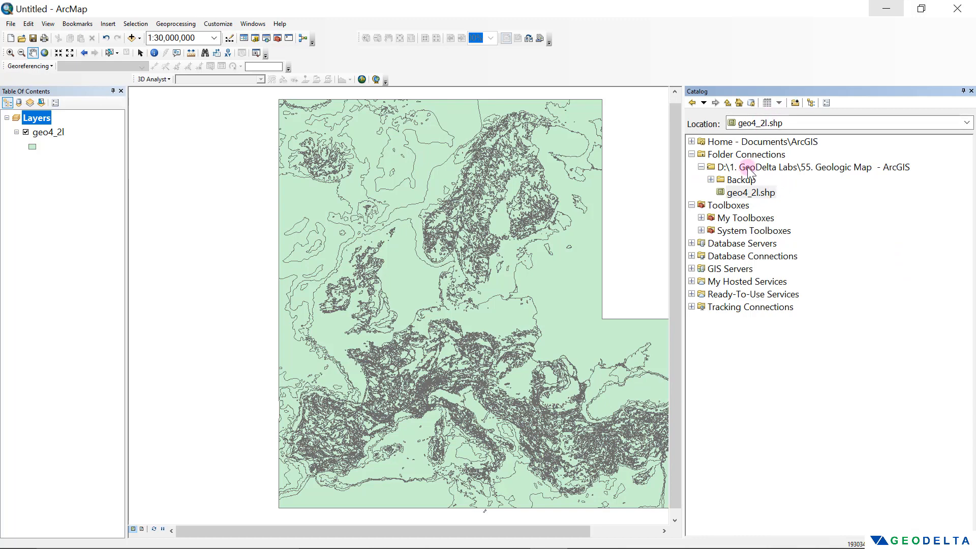
{"action": "right_click", "coordinate": [816, 168]}
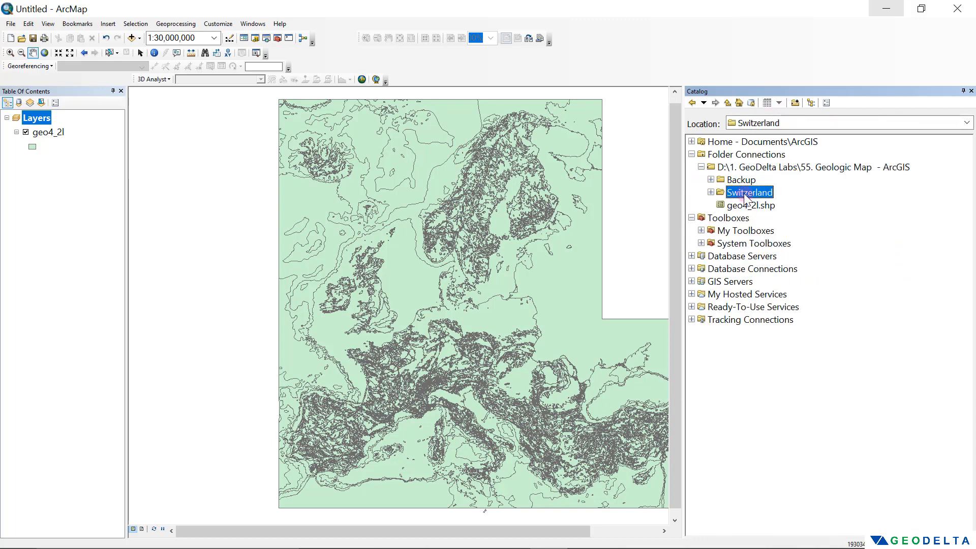
{"action": "double_click", "coordinate": [751, 198]}
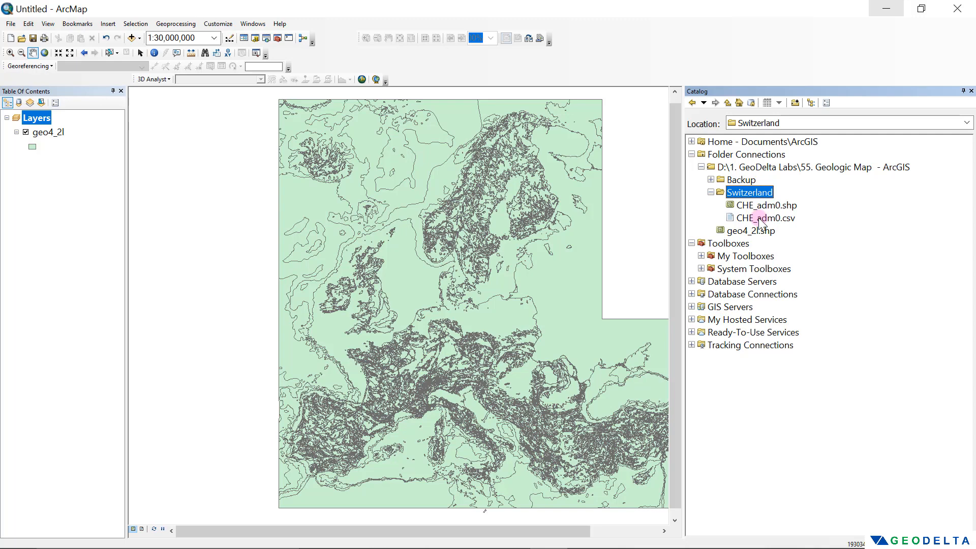
{"action": "left_click", "coordinate": [769, 206]}
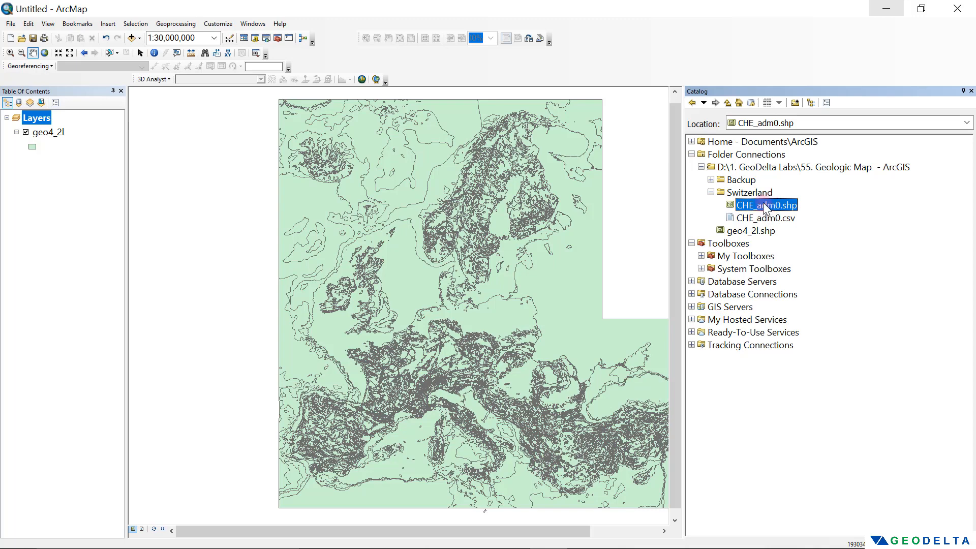
{"action": "left_click_drag", "start_coordinate": [766, 208], "coordinate": [66, 130]}
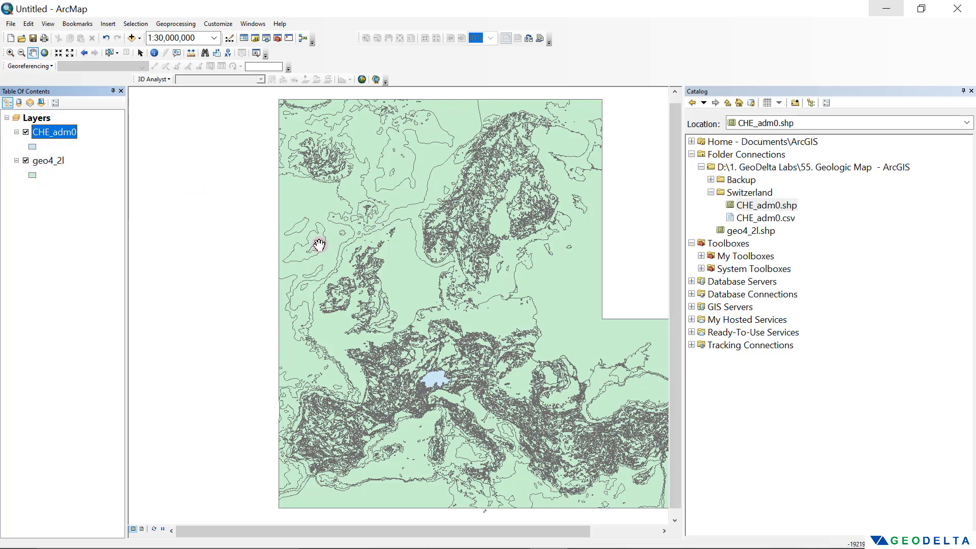
Step: Apply the first ESRI Green fill symbol, the dark one without an outline, to the CHE_adm0 layer
{"action": "left_click", "coordinate": [32, 147]}
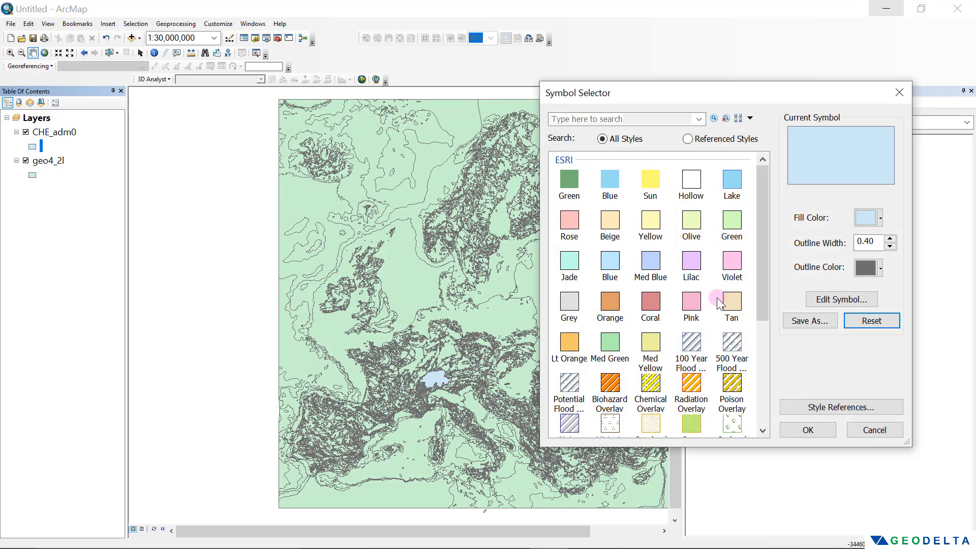
{"action": "left_click", "coordinate": [564, 180]}
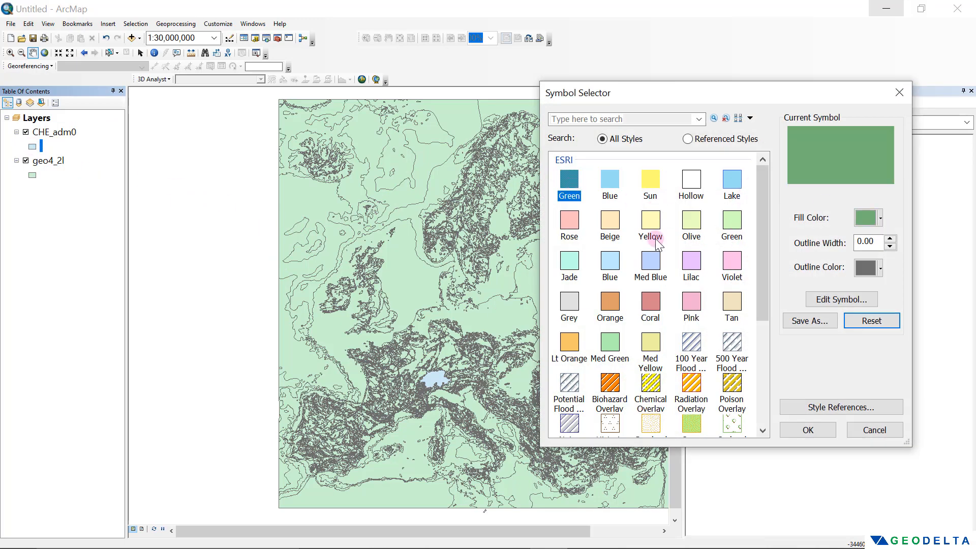
{"action": "left_click", "coordinate": [808, 429]}
{"action": "scroll", "coordinate": [464, 439], "scroll_direction": "up", "scroll_amount": 3}
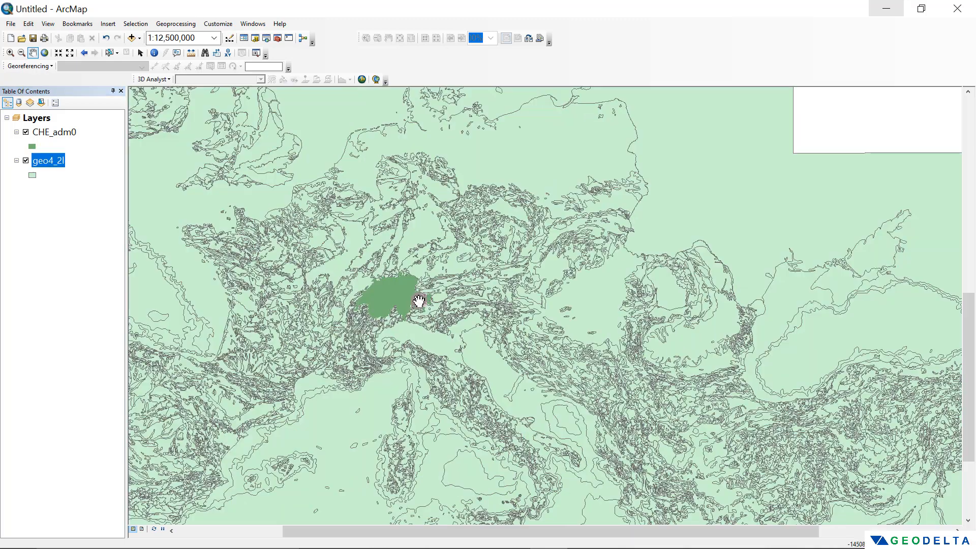
{"action": "left_click_drag", "start_coordinate": [420, 300], "coordinate": [488, 289]}
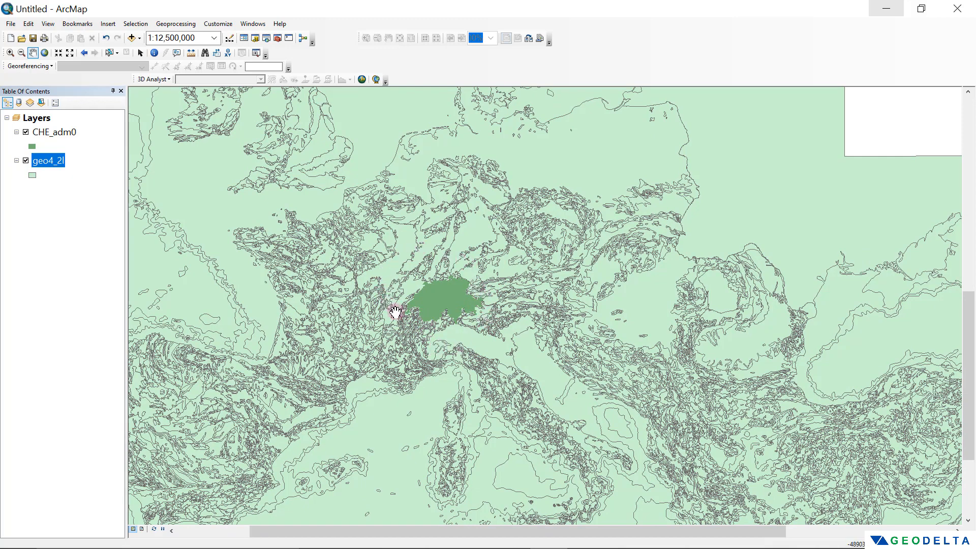
{"action": "scroll", "coordinate": [460, 312], "scroll_direction": "up", "scroll_amount": 3}
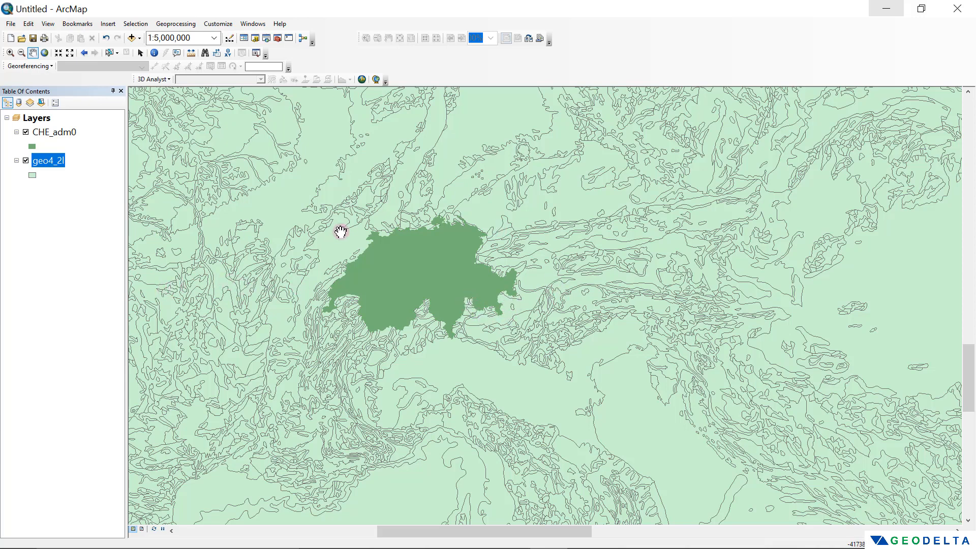
Step: Check the geographic coordinate system of the CHE_adm0 layer in the data source details of its layer properties
{"action": "left_click", "coordinate": [59, 133]}
{"action": "left_click", "coordinate": [62, 162]}
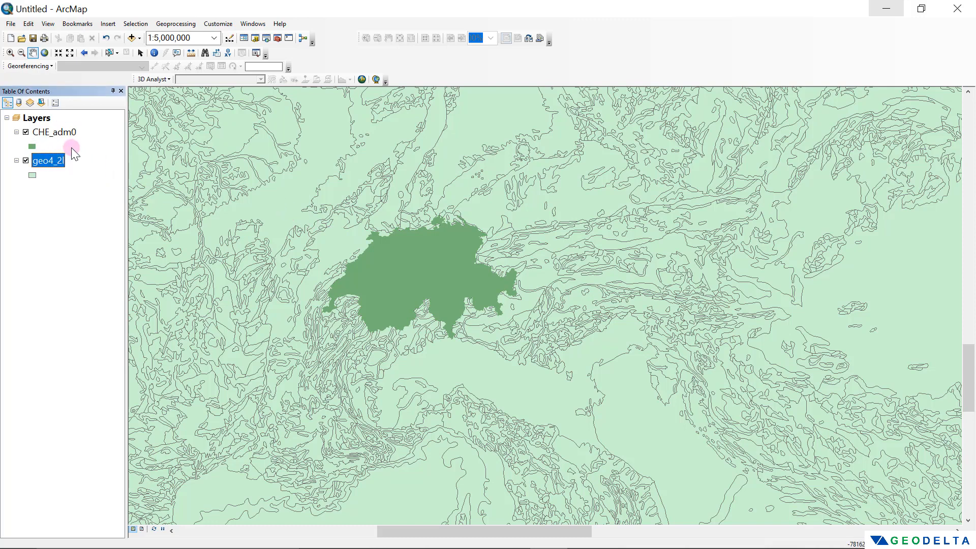
{"action": "scroll", "coordinate": [395, 246], "scroll_direction": "up", "scroll_amount": 3}
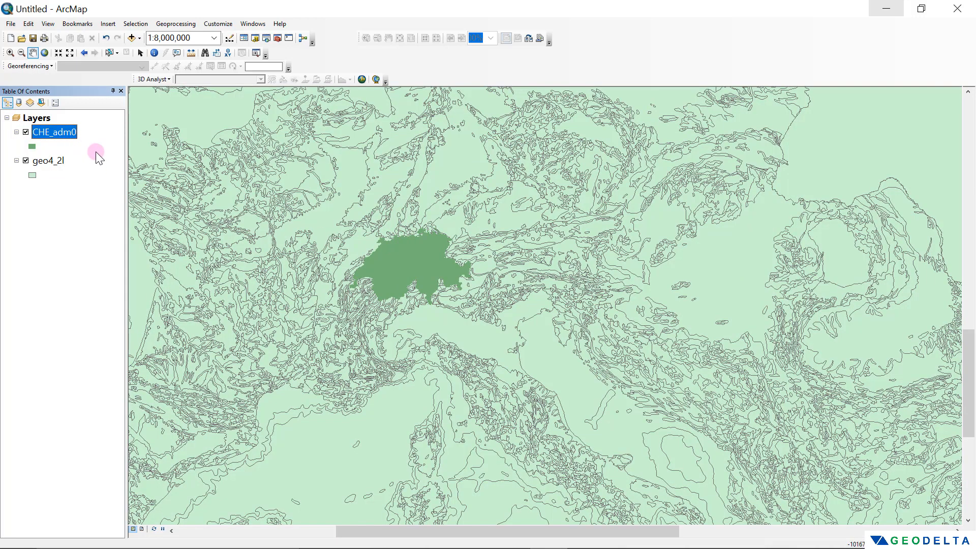
{"action": "right_click", "coordinate": [73, 136]}
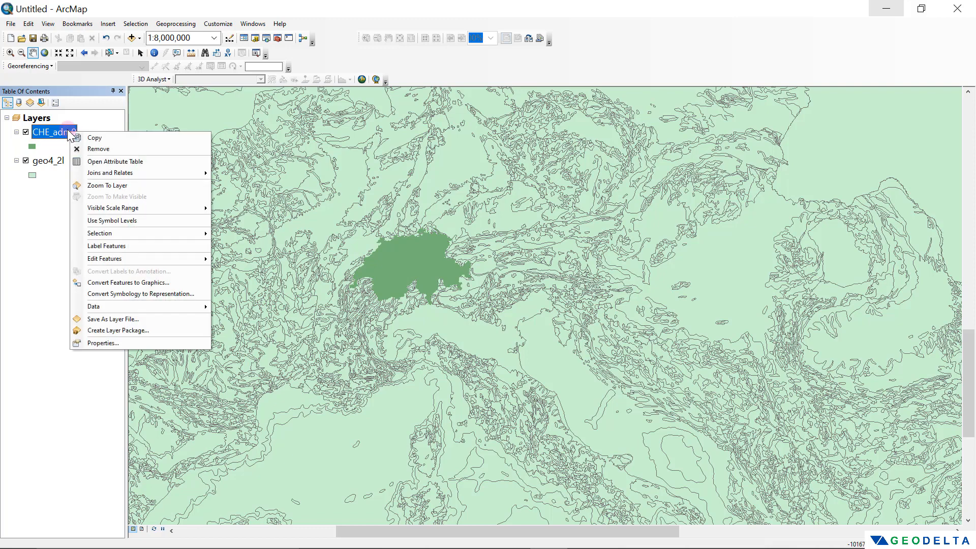
{"action": "left_click", "coordinate": [123, 341]}
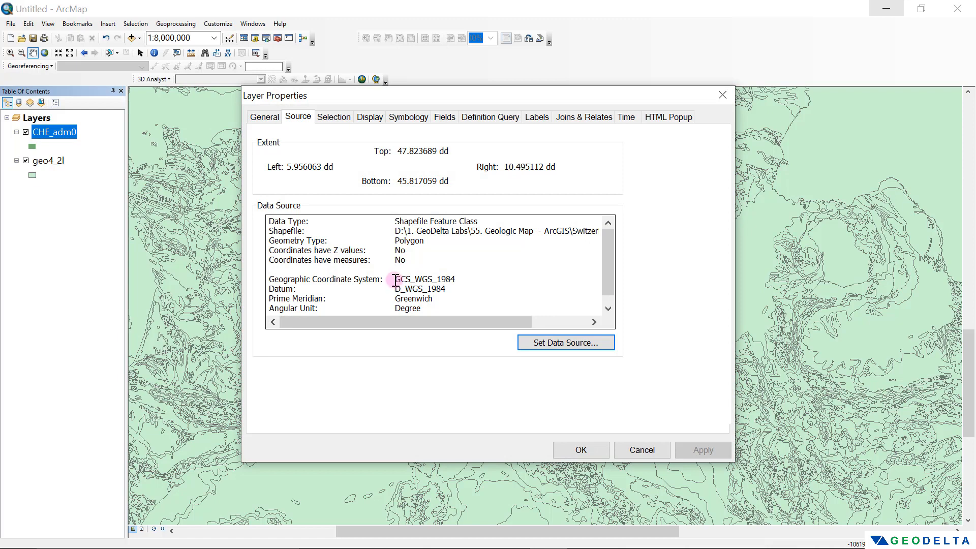
{"action": "left_click_drag", "start_coordinate": [395, 279], "coordinate": [459, 280]}
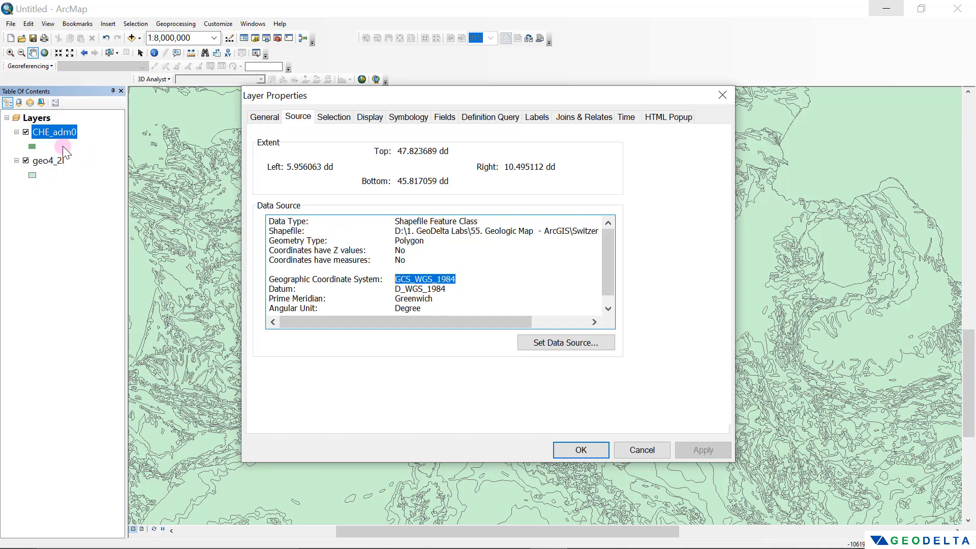
{"action": "key", "text": "Escape"}
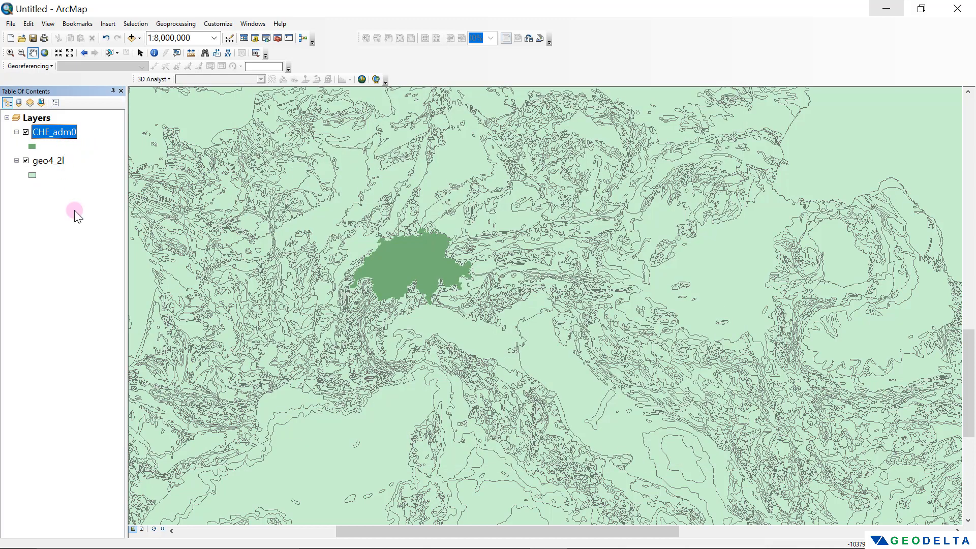
{"action": "left_click", "coordinate": [72, 190]}
{"action": "left_click", "coordinate": [65, 134]}
{"action": "left_click", "coordinate": [64, 135]}
{"action": "right_click", "coordinate": [46, 130]}
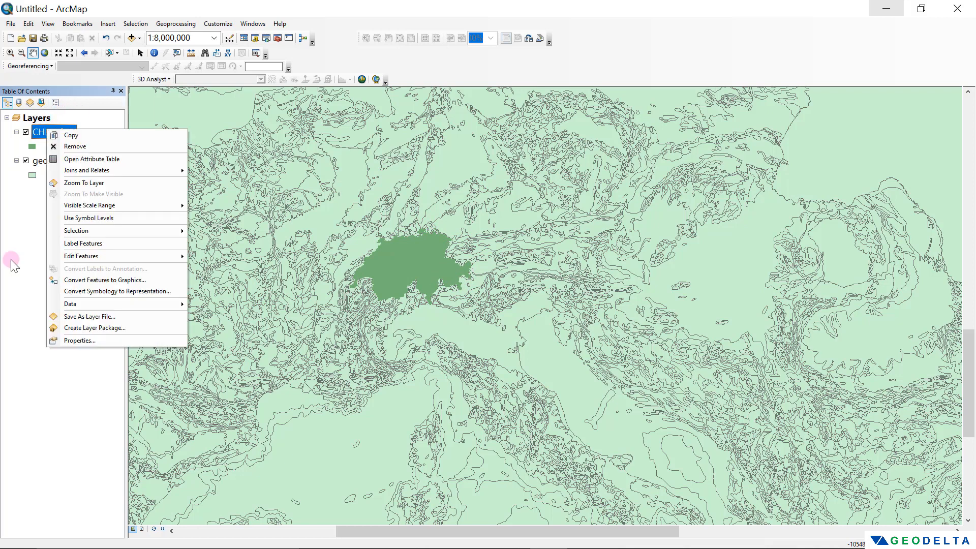
{"action": "left_click", "coordinate": [11, 260]}
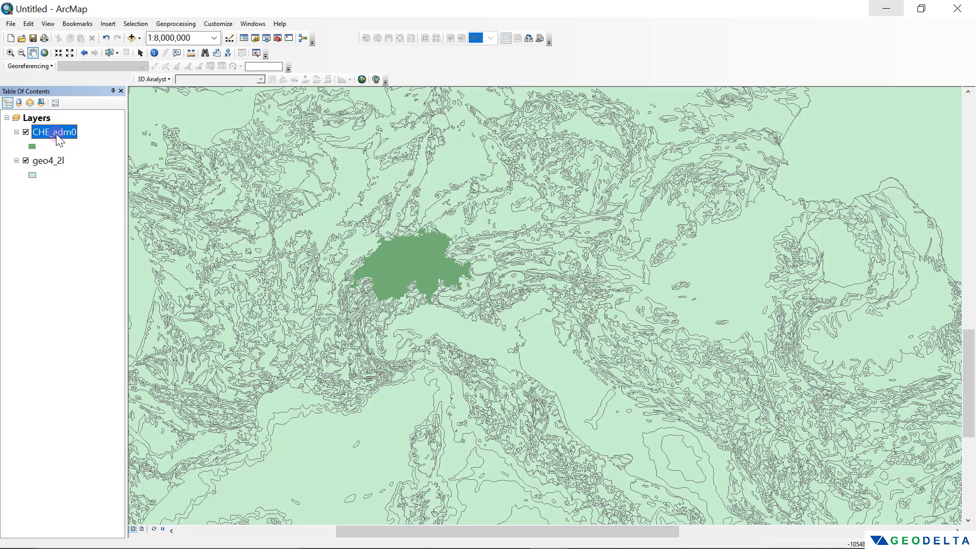
Step: Export all CHE_adm0 features in the data frame's coordinate system as Switzerland_PCS.shp in the project folder and add the result to the map
{"action": "right_click", "coordinate": [56, 133]}
{"action": "mouse_move", "coordinate": [138, 311]}
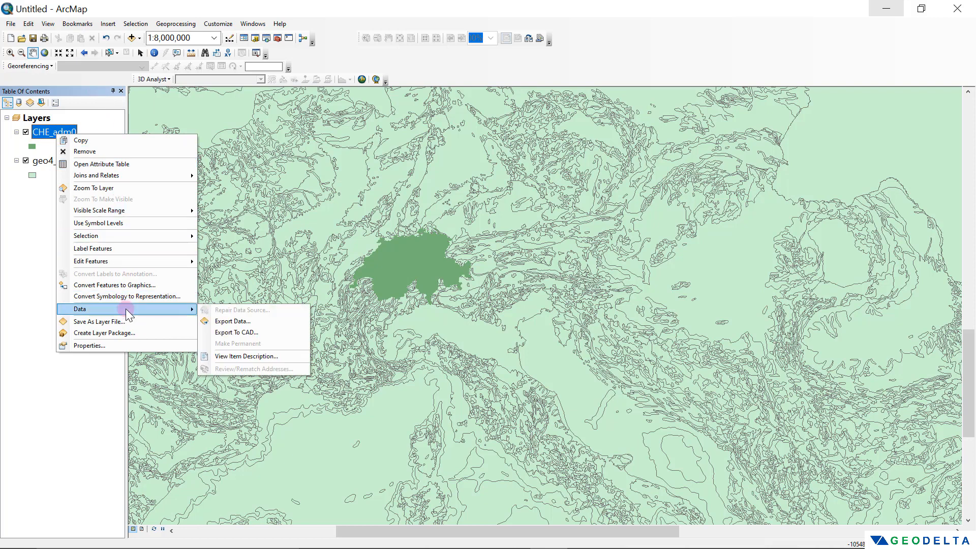
{"action": "left_click", "coordinate": [250, 319]}
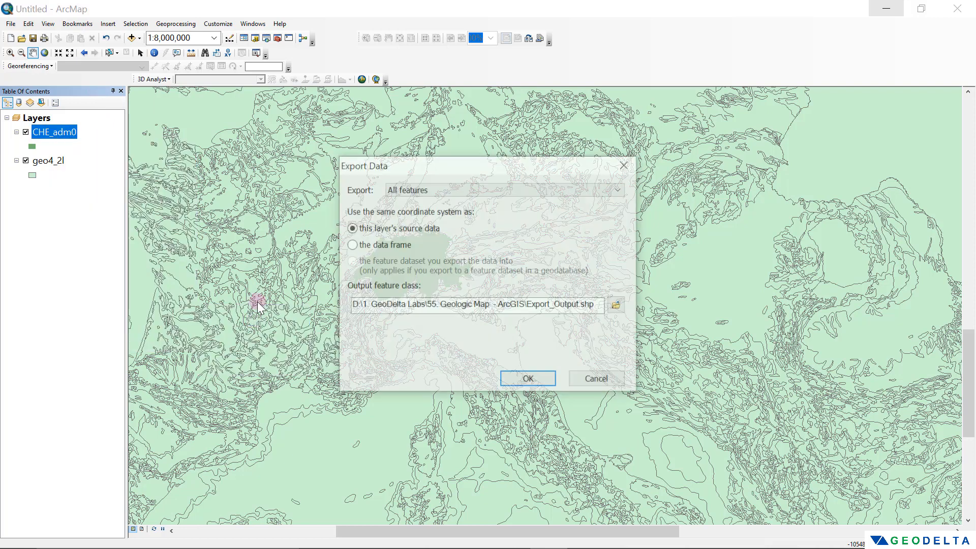
{"action": "left_click", "coordinate": [311, 219]}
{"action": "left_click", "coordinate": [309, 236]}
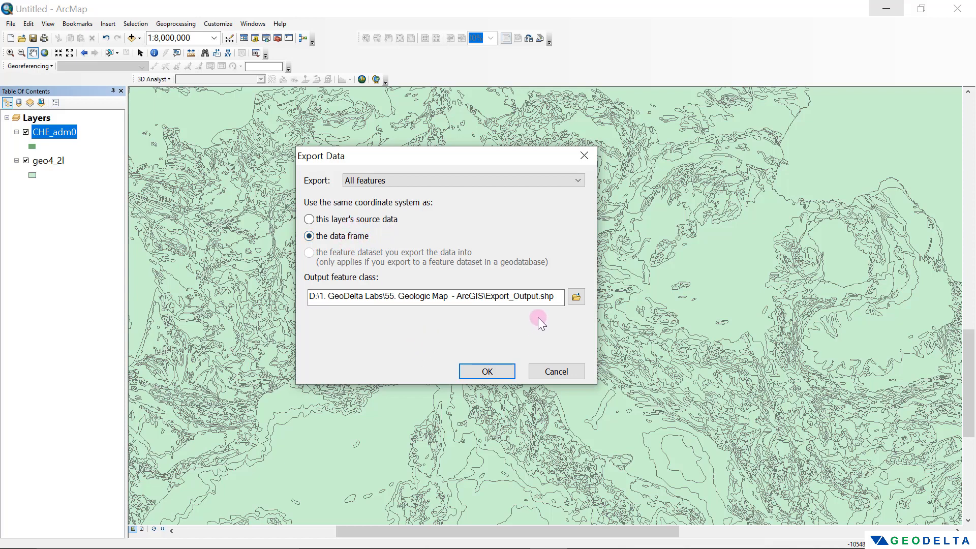
{"action": "left_click", "coordinate": [576, 296]}
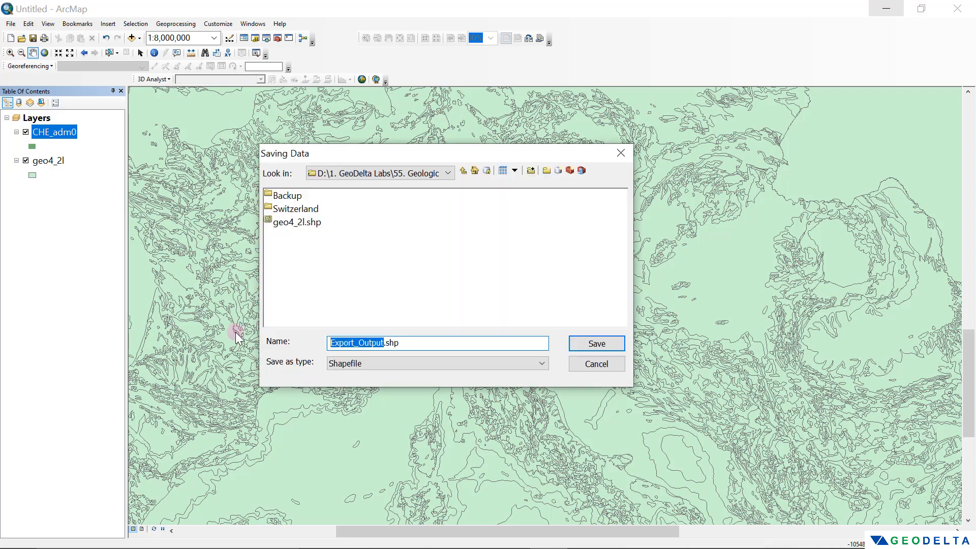
{"action": "type", "text": "Switzer"}
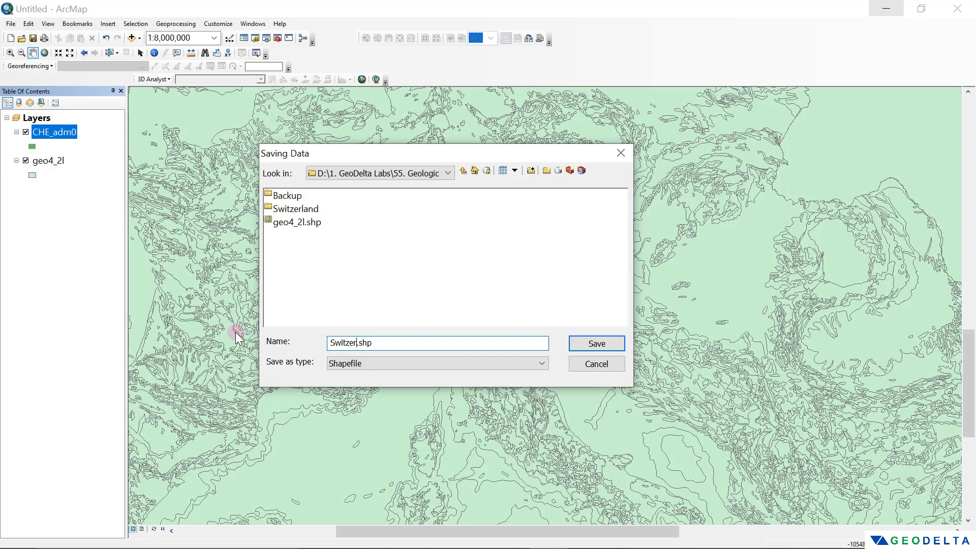
{"action": "type", "text": "land_PCS"}
{"action": "left_click", "coordinate": [588, 346]}
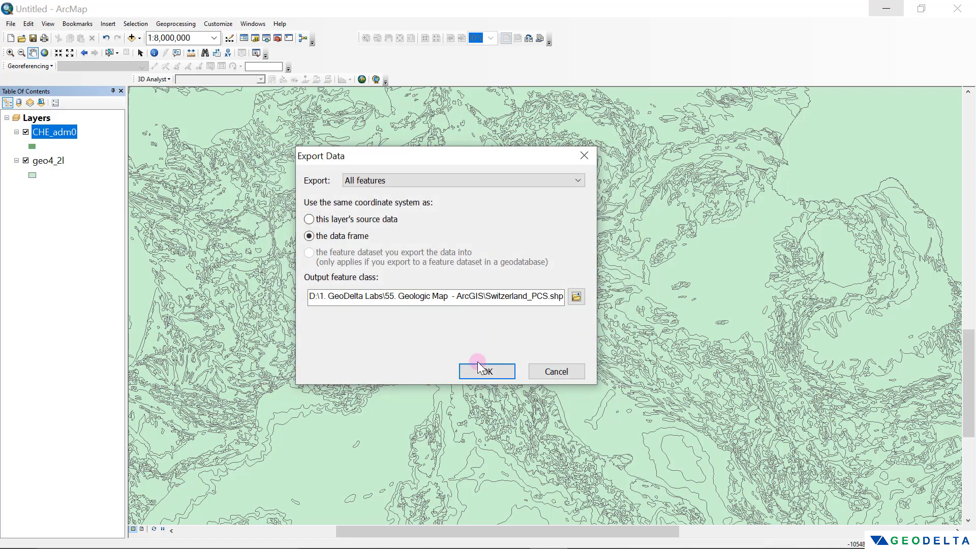
{"action": "left_click", "coordinate": [500, 372]}
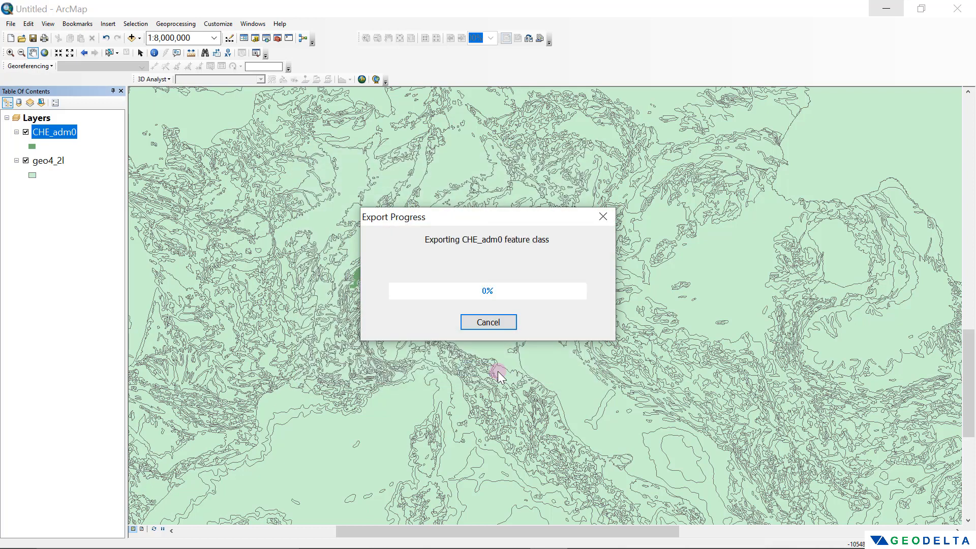
{"action": "left_click", "coordinate": [548, 325]}
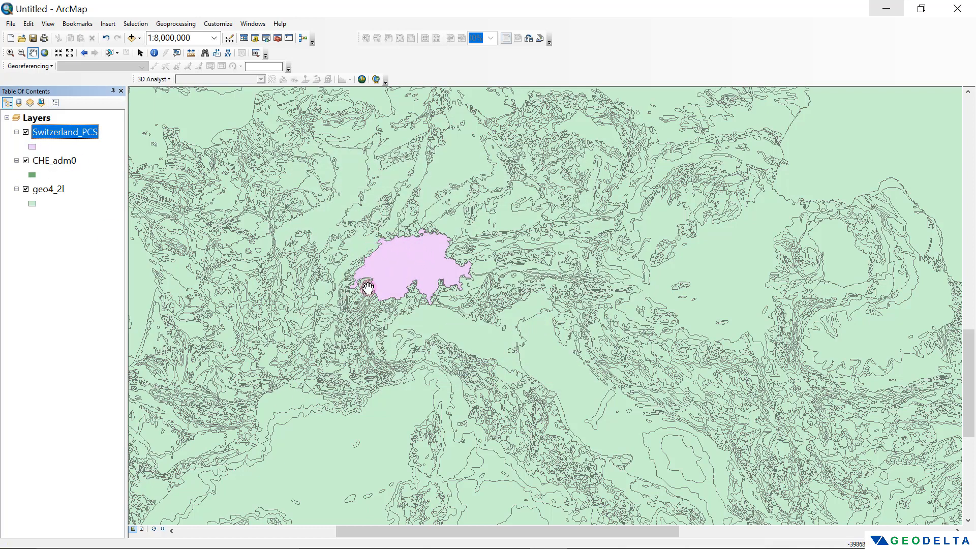
Step: Check the projected coordinate system of the Switzerland_PCS layer in the data source details of its layer properties
{"action": "right_click", "coordinate": [53, 133]}
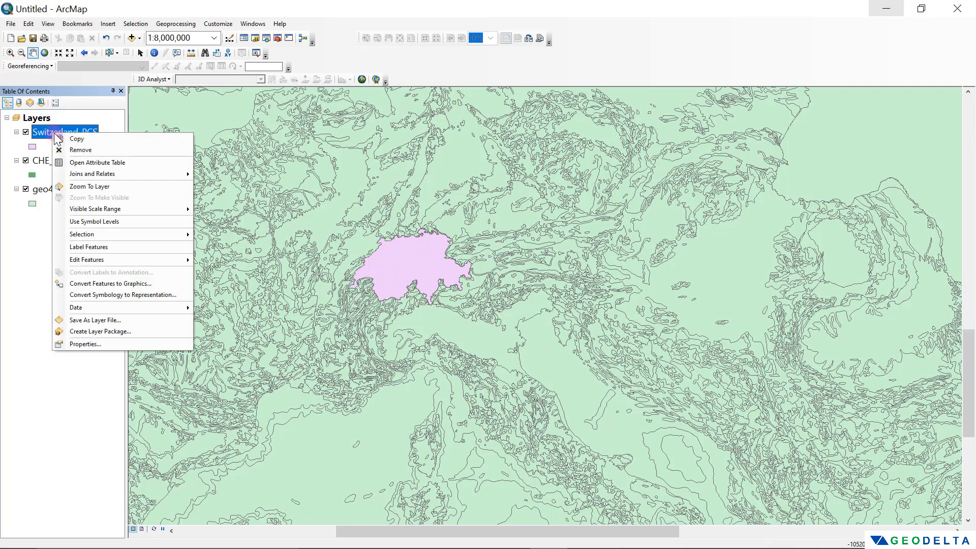
{"action": "left_click", "coordinate": [95, 343]}
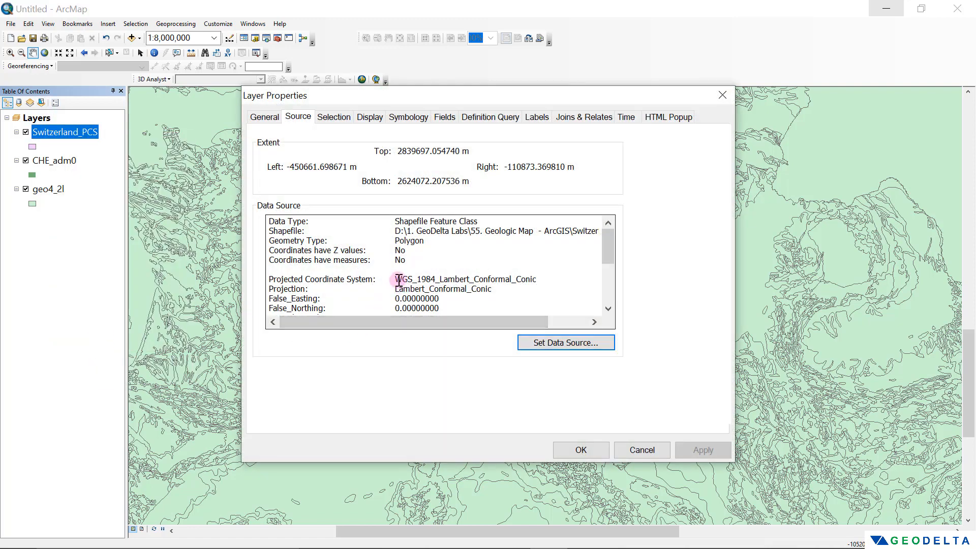
{"action": "left_click_drag", "start_coordinate": [397, 279], "coordinate": [537, 281]}
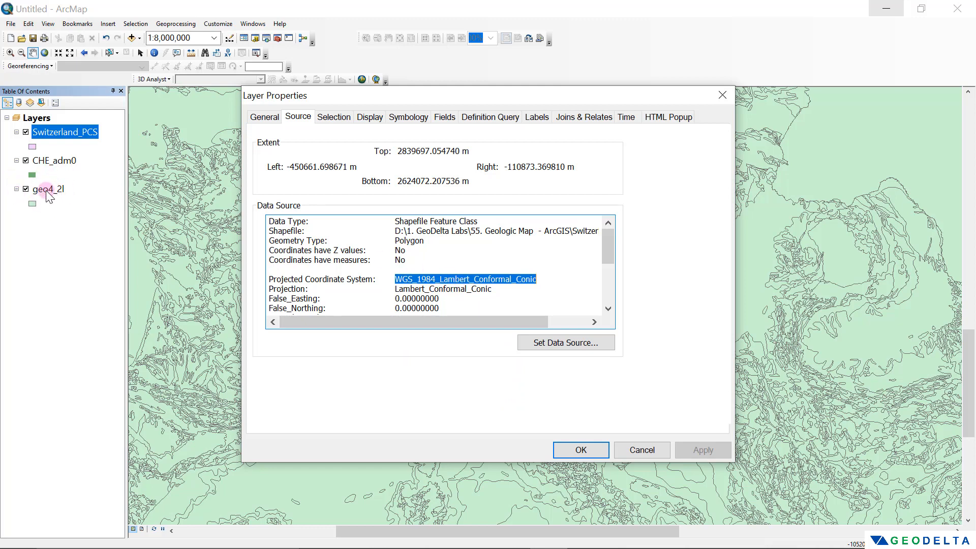
{"action": "left_click", "coordinate": [636, 450]}
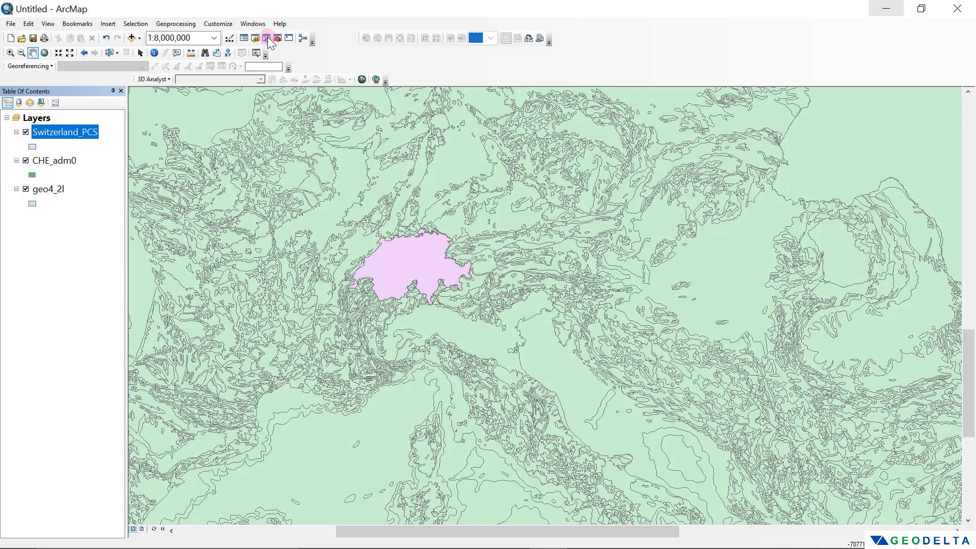
Step: Find the Intersect (Analysis) tool by searching for "intersect" and add Switzerland_PCS and geo4_2l as its input features
{"action": "left_click", "coordinate": [267, 38]}
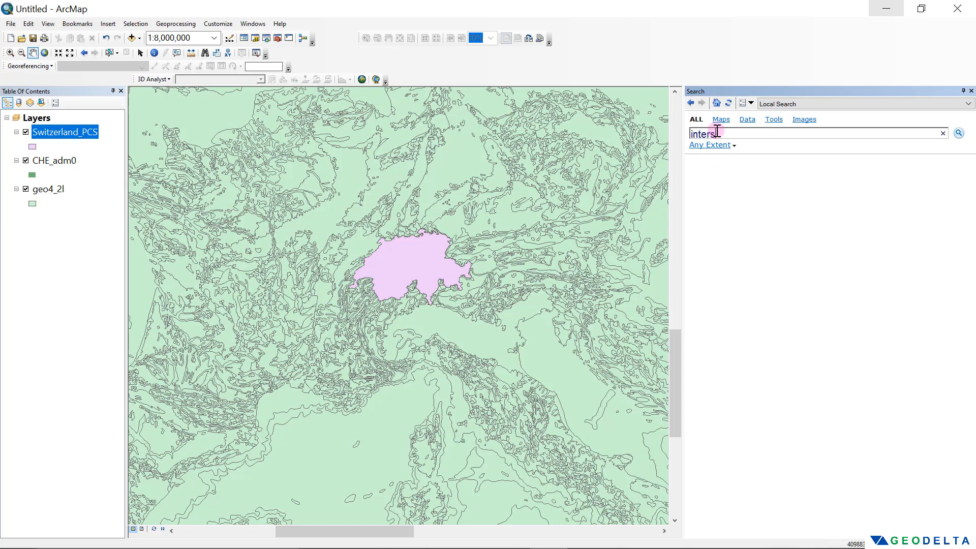
{"action": "key", "text": "Return"}
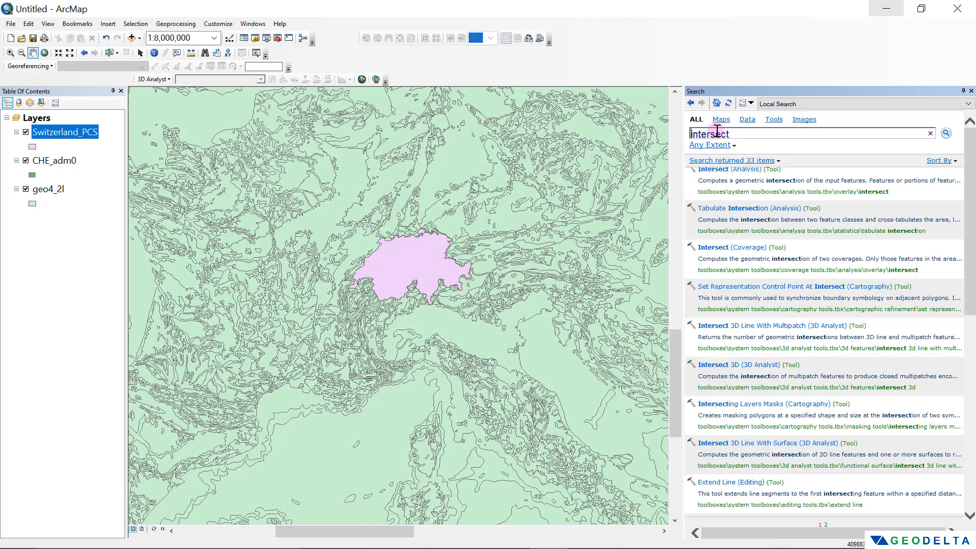
{"action": "left_click", "coordinate": [736, 172]}
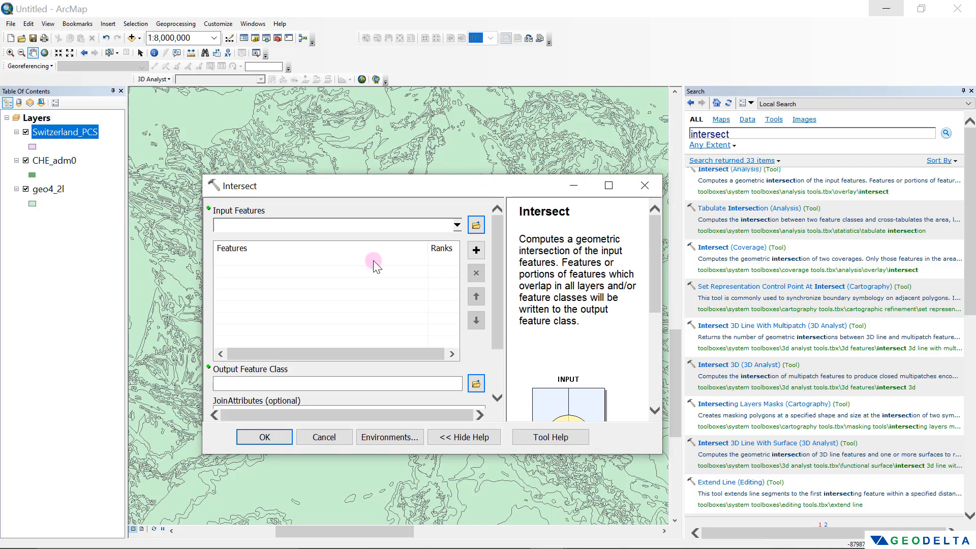
{"action": "left_click_drag", "start_coordinate": [663, 456], "coordinate": [753, 524]}
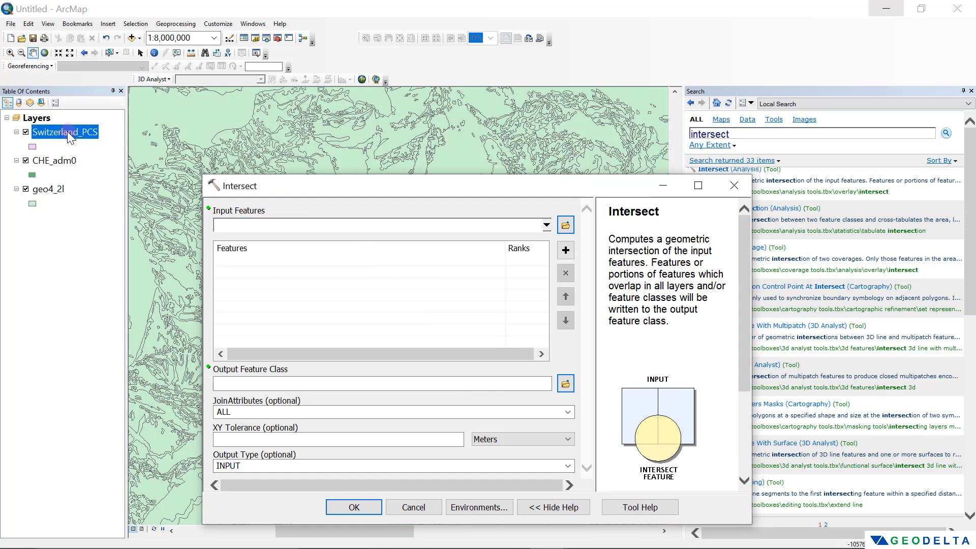
{"action": "left_click_drag", "start_coordinate": [71, 134], "coordinate": [250, 227]}
{"action": "left_click", "coordinate": [53, 191]}
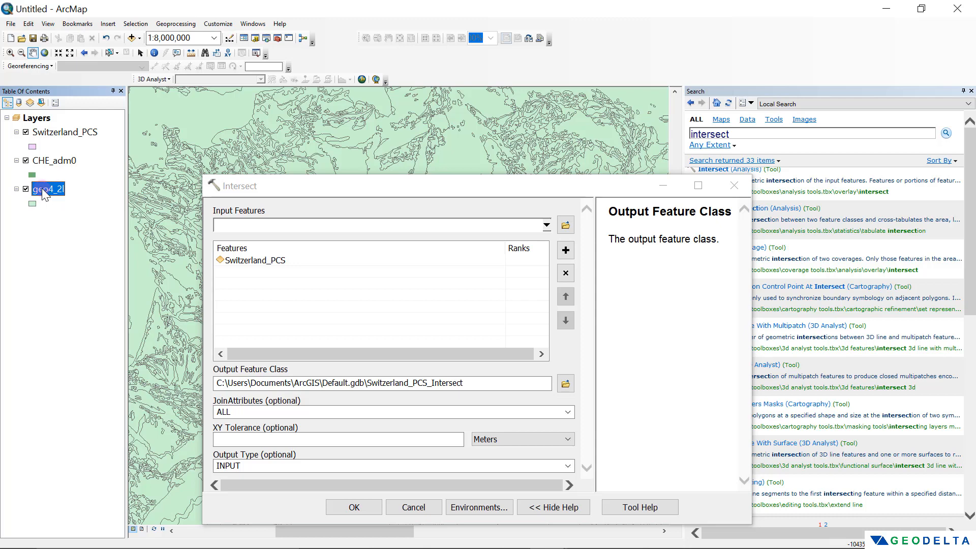
{"action": "left_click_drag", "start_coordinate": [45, 188], "coordinate": [262, 225]}
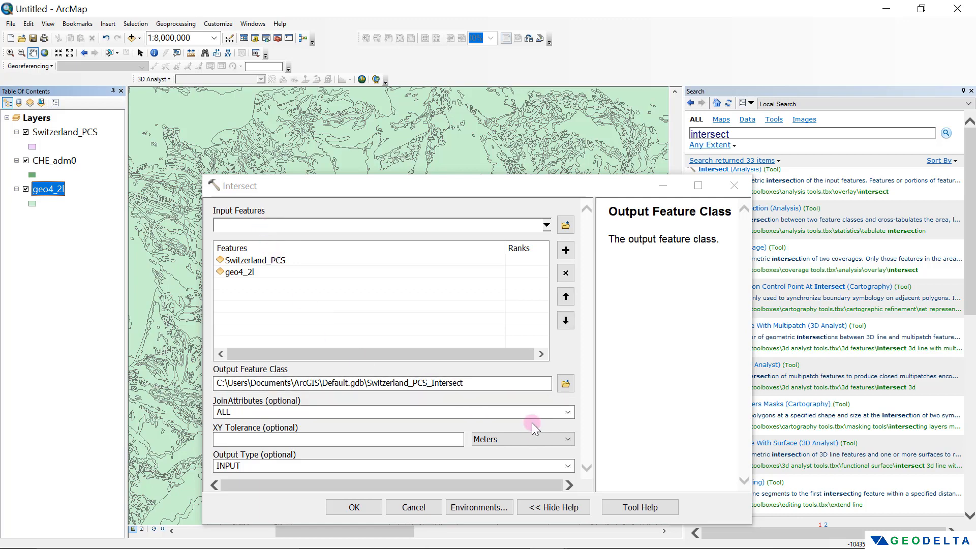
Step: Set the Intersect output to geology_switzerland.shp in the Geologic Map project folder, run the tool, and close the search
{"action": "left_click", "coordinate": [566, 384]}
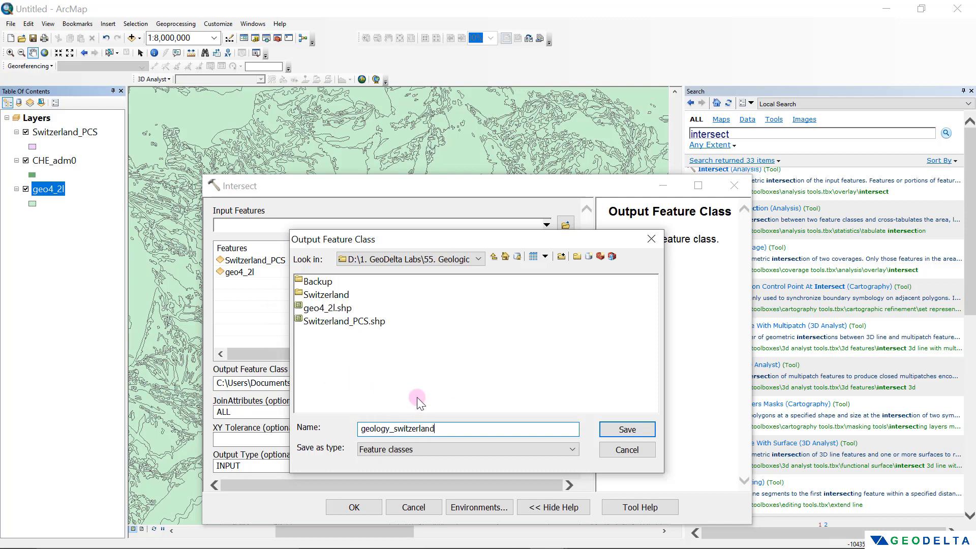
{"action": "type", "text": "shp"}
{"action": "left_click", "coordinate": [642, 429]}
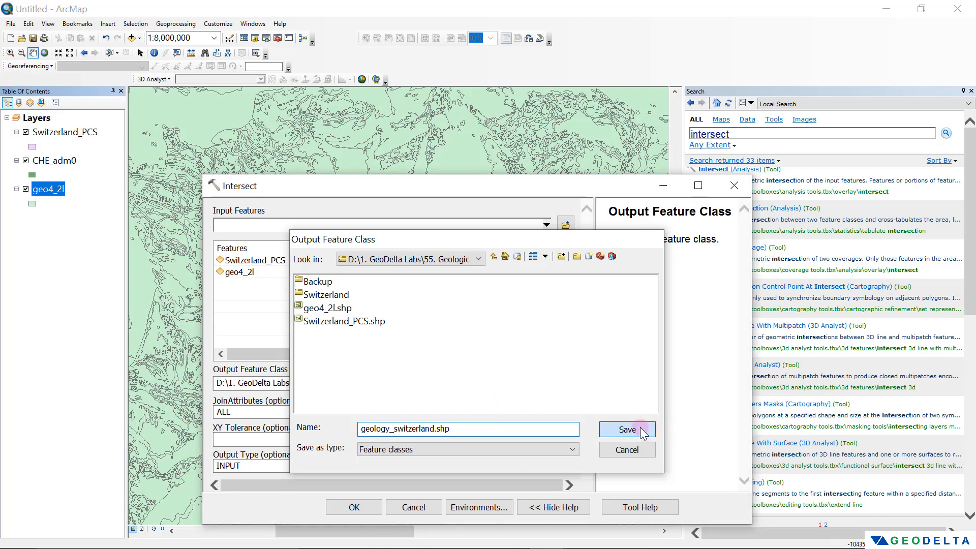
{"action": "left_click", "coordinate": [373, 507]}
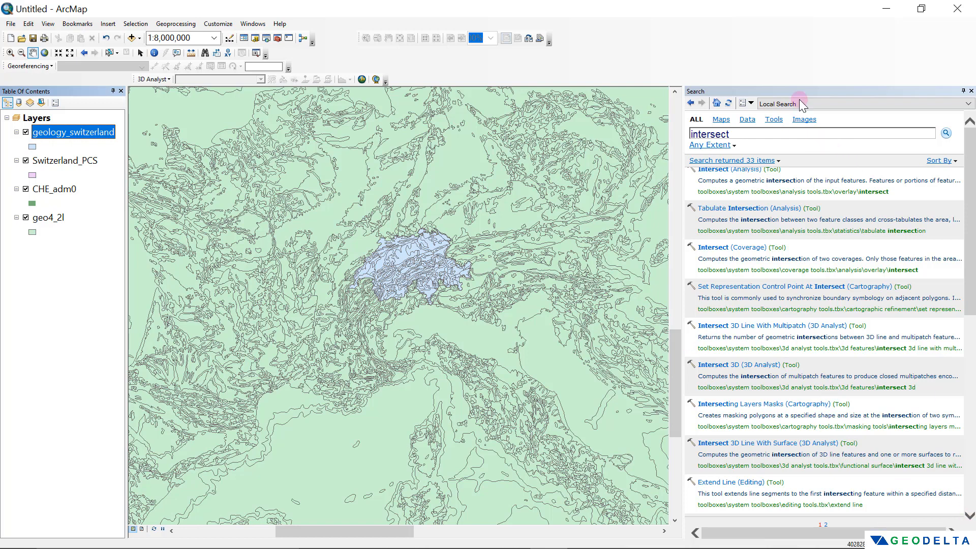
{"action": "left_click", "coordinate": [971, 91]}
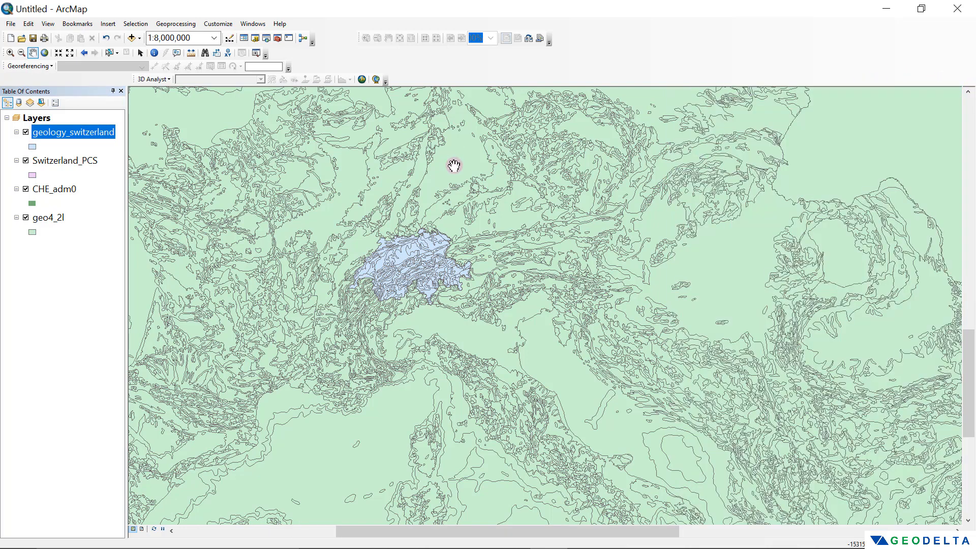
Step: Hide the geo4_2l and CHE_adm0 layers and enlarge the map view of Switzerland to 1:2,000,000
{"action": "left_click", "coordinate": [26, 217]}
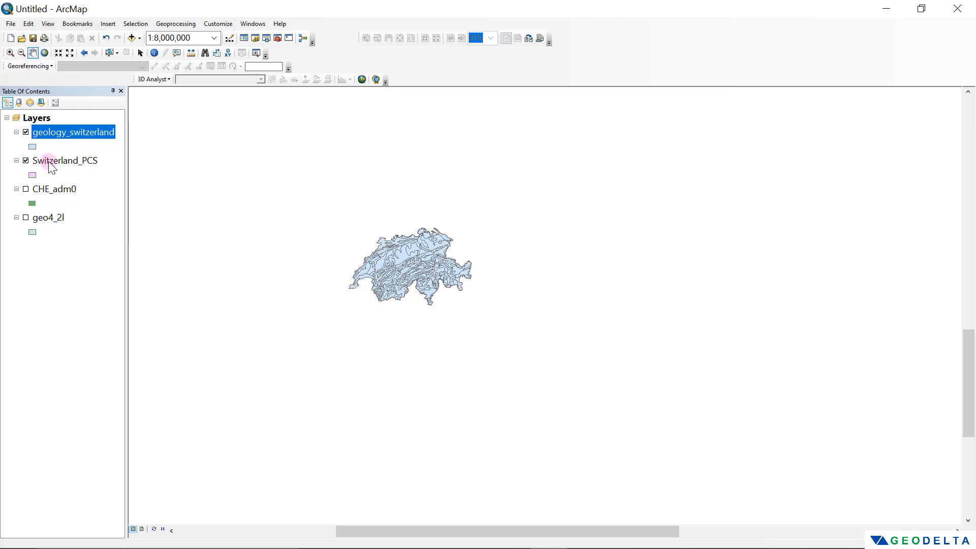
{"action": "left_click", "coordinate": [65, 162]}
{"action": "scroll", "coordinate": [431, 269], "scroll_direction": "up", "scroll_amount": 3}
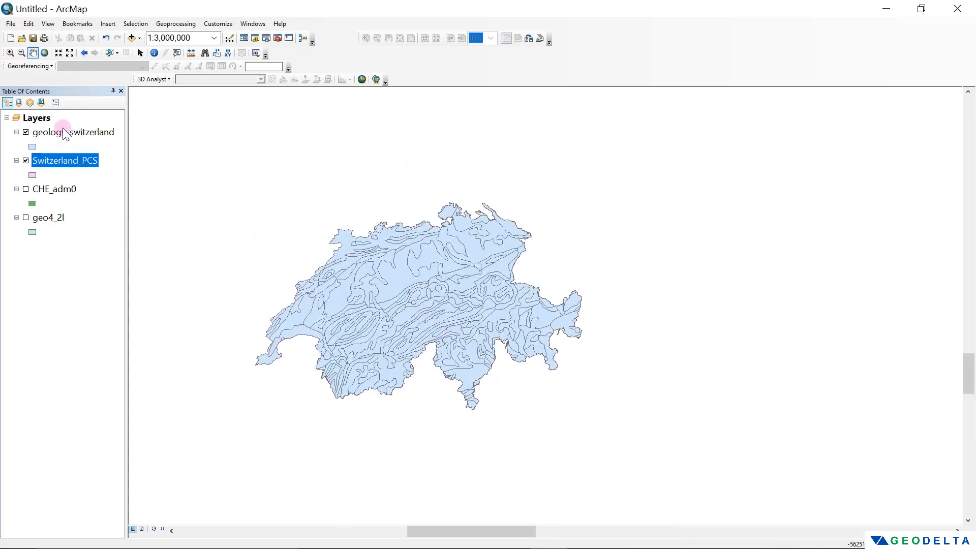
{"action": "scroll", "coordinate": [393, 316], "scroll_direction": "up", "scroll_amount": 1}
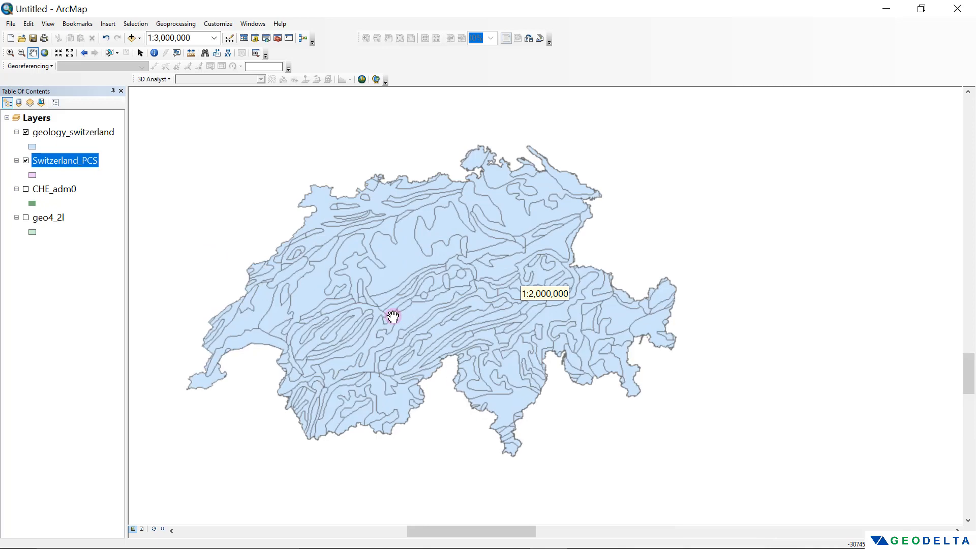
Step: Open the attribute table of geology_switzerland, enlarge it, and examine the GLG field among its last columns
{"action": "left_click", "coordinate": [54, 135]}
{"action": "left_click", "coordinate": [88, 133]}
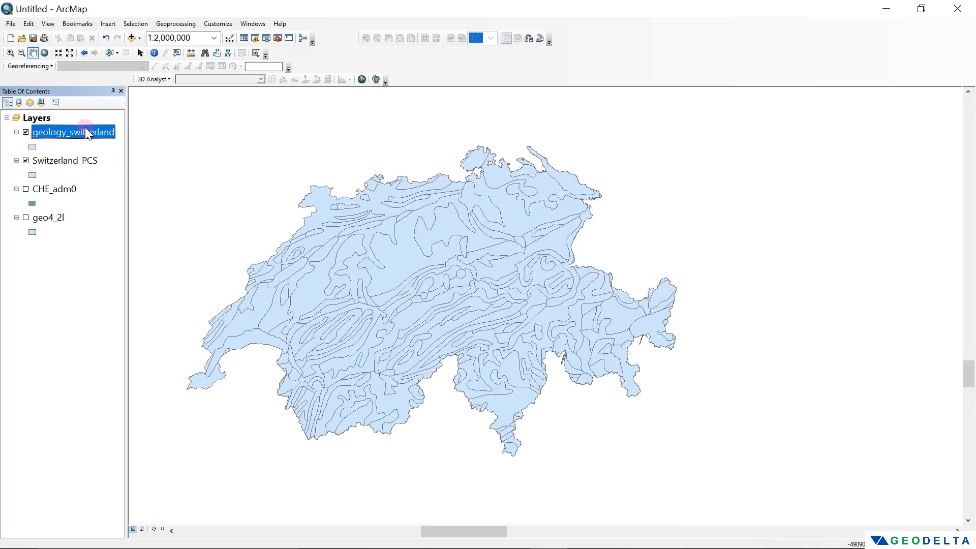
{"action": "right_click", "coordinate": [66, 132]}
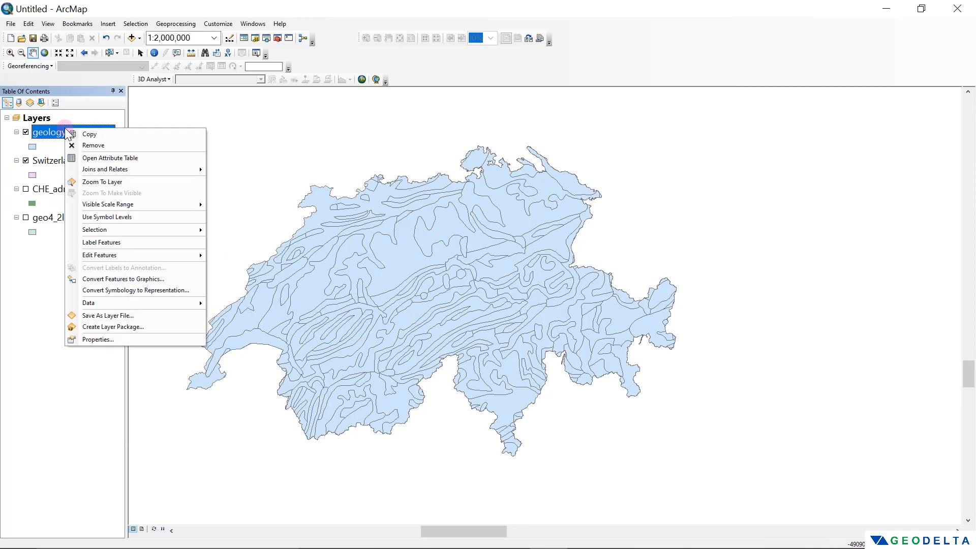
{"action": "left_click", "coordinate": [86, 157]}
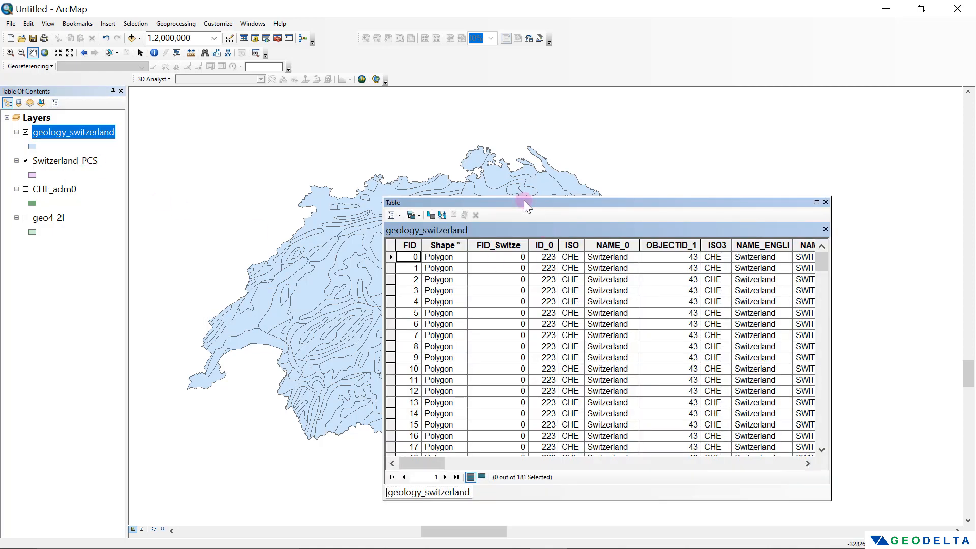
{"action": "left_click_drag", "start_coordinate": [524, 201], "coordinate": [294, 142]}
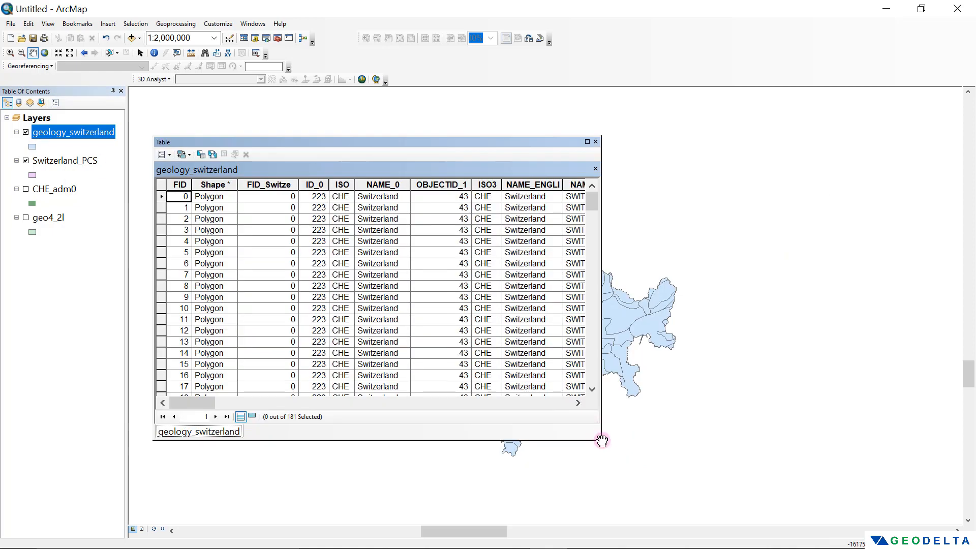
{"action": "left_click_drag", "start_coordinate": [600, 438], "coordinate": [915, 507]}
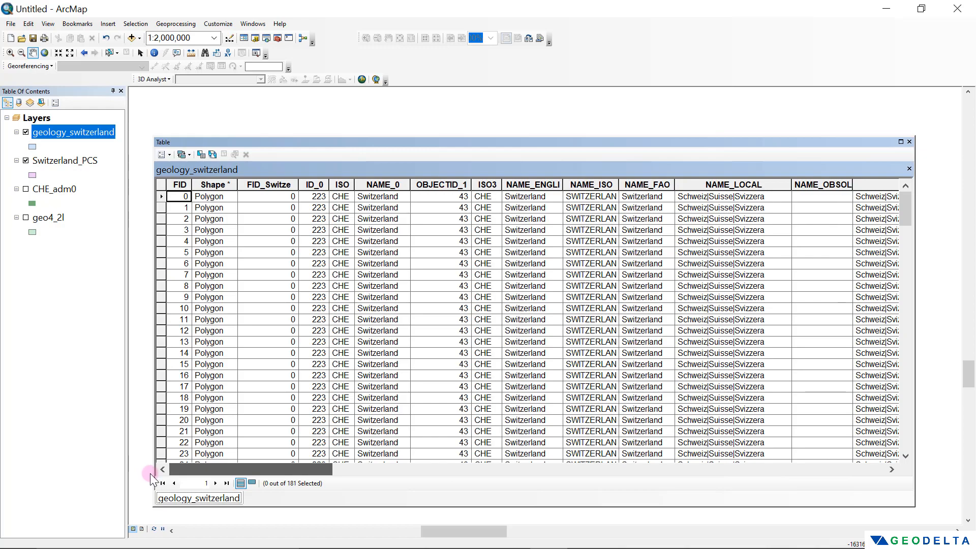
{"action": "left_click_drag", "start_coordinate": [279, 471], "coordinate": [864, 528]}
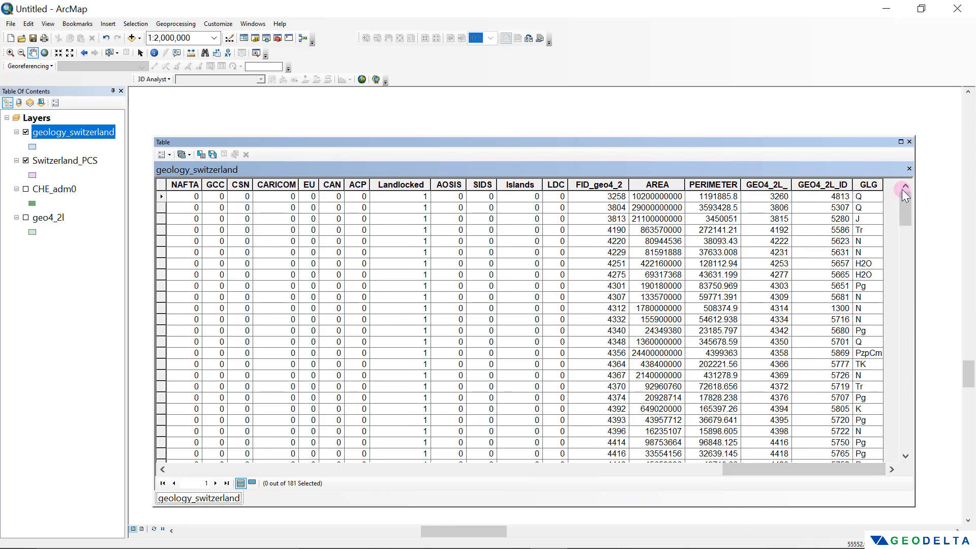
{"action": "left_click", "coordinate": [870, 184]}
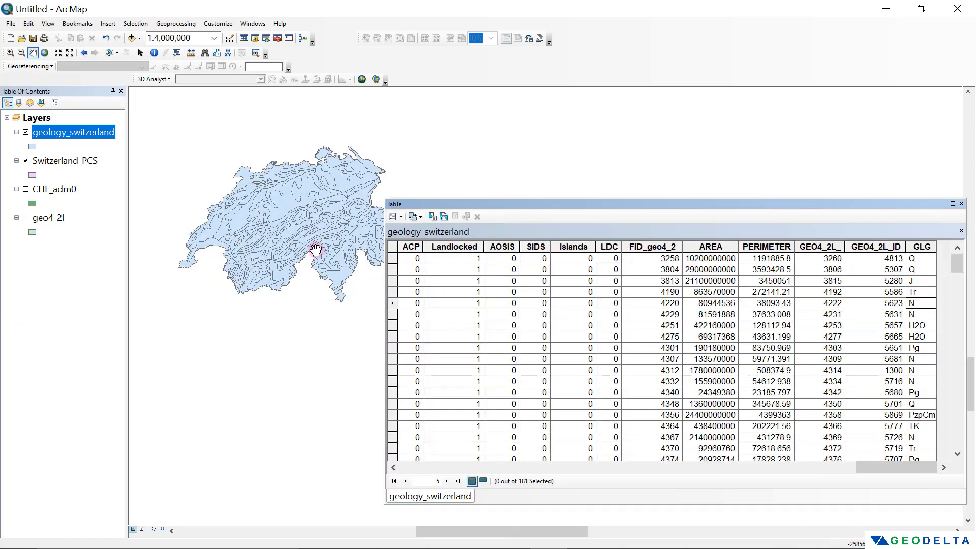
Step: Select the three consecutive GLG "N" records with FID_geo4_2 values 4307, 4312 and 4332 to highlight their polygons on the map
{"action": "left_click_drag", "start_coordinate": [321, 253], "coordinate": [266, 218]}
{"action": "left_click", "coordinate": [391, 359]}
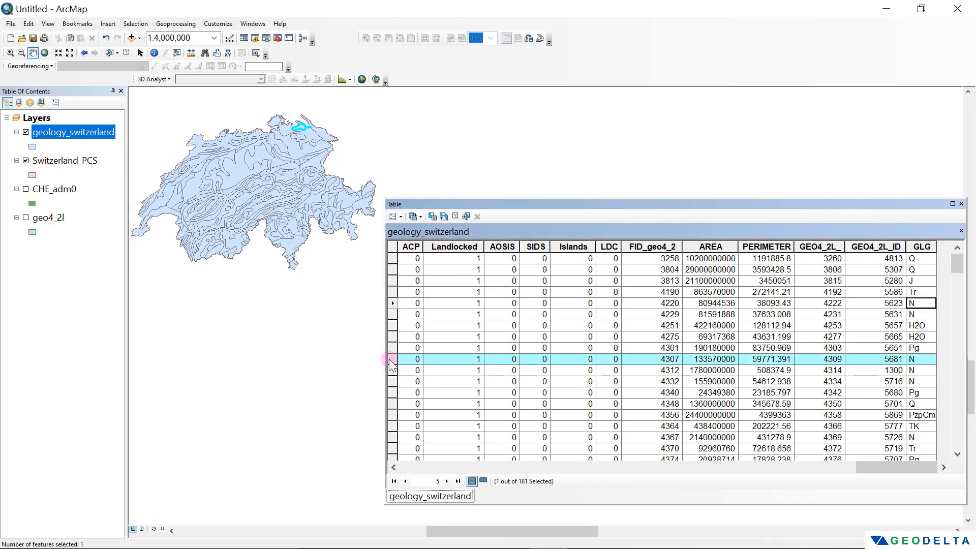
{"action": "left_click_drag", "start_coordinate": [391, 359], "coordinate": [391, 381]}
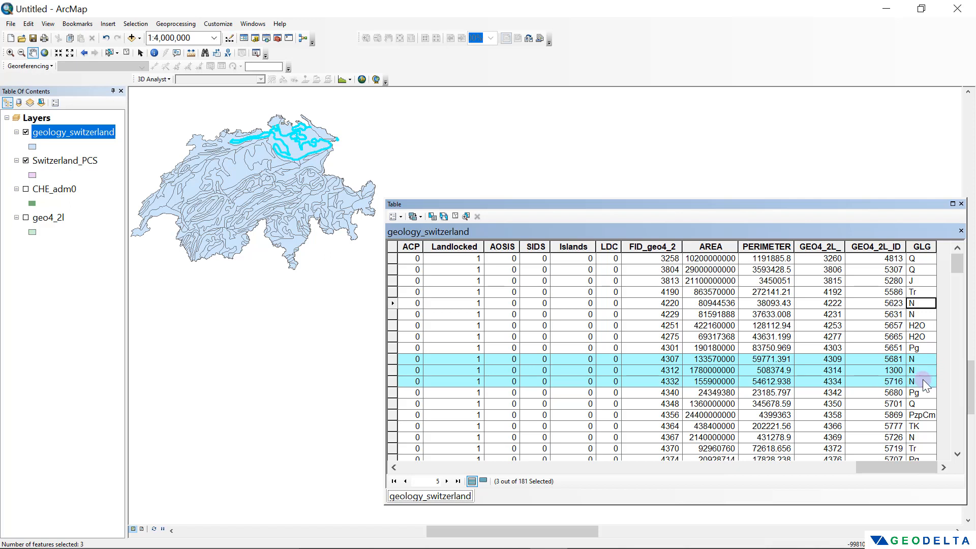
{"action": "left_click", "coordinate": [925, 360]}
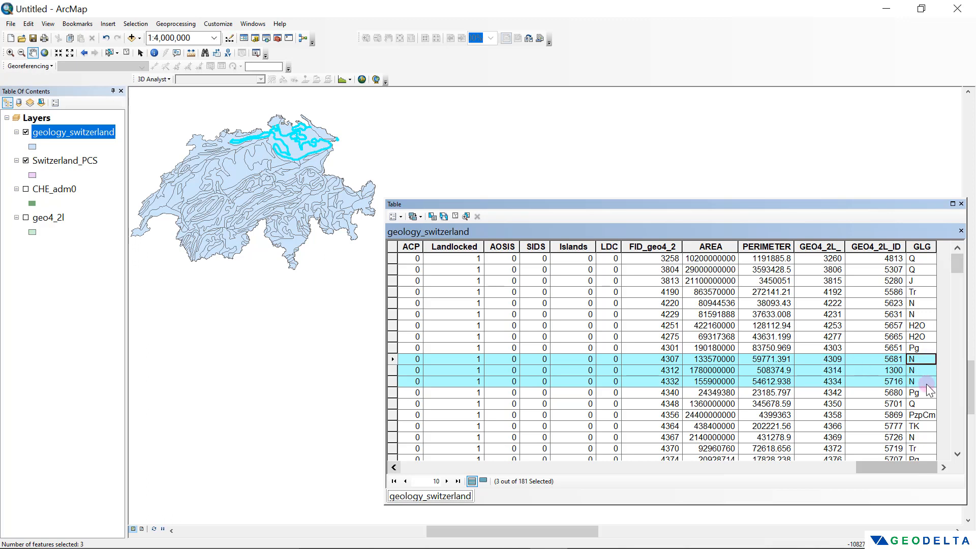
Step: Clear the record selection and set up a Dissolve of geology_switzerland with GLG as the dissolve field
{"action": "left_click", "coordinate": [924, 326]}
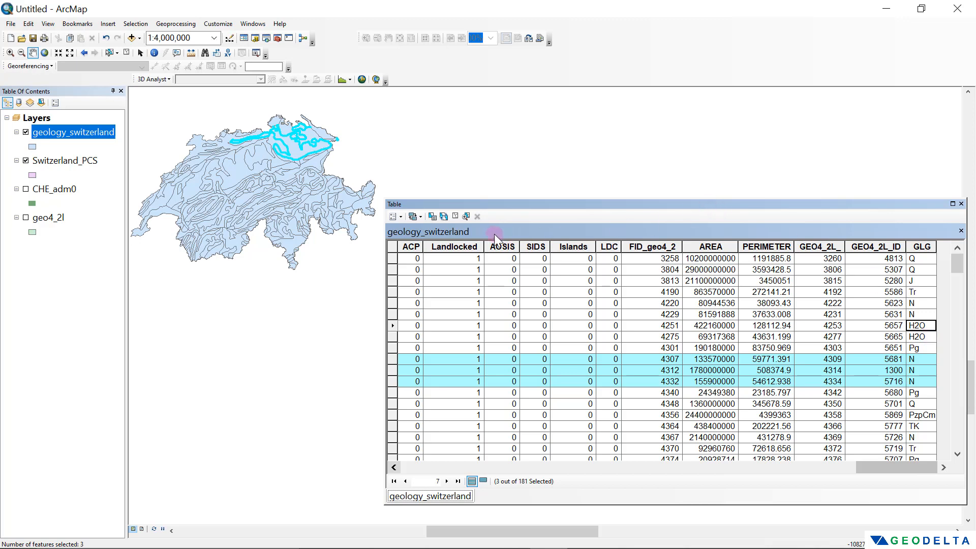
{"action": "left_click", "coordinate": [454, 216]}
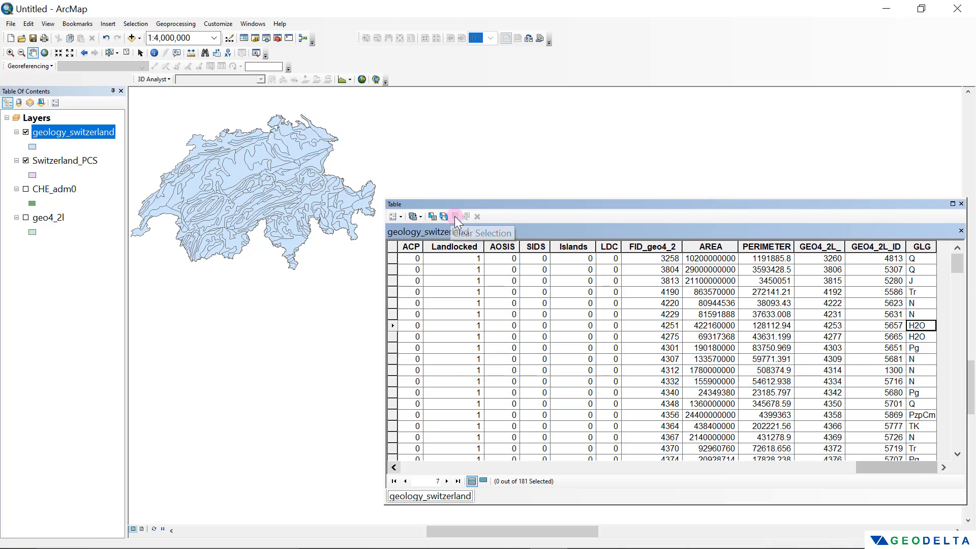
{"action": "left_click", "coordinate": [168, 23]}
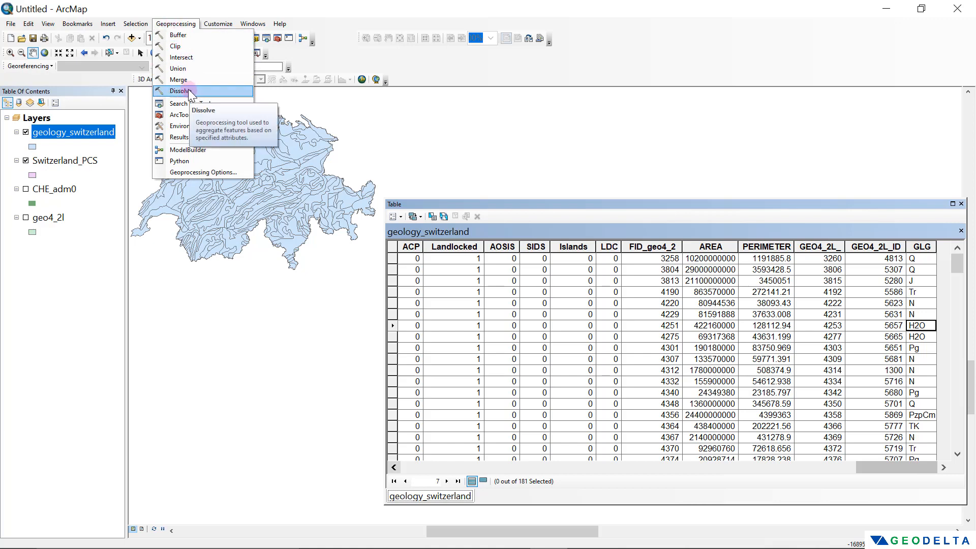
{"action": "left_click", "coordinate": [190, 94]}
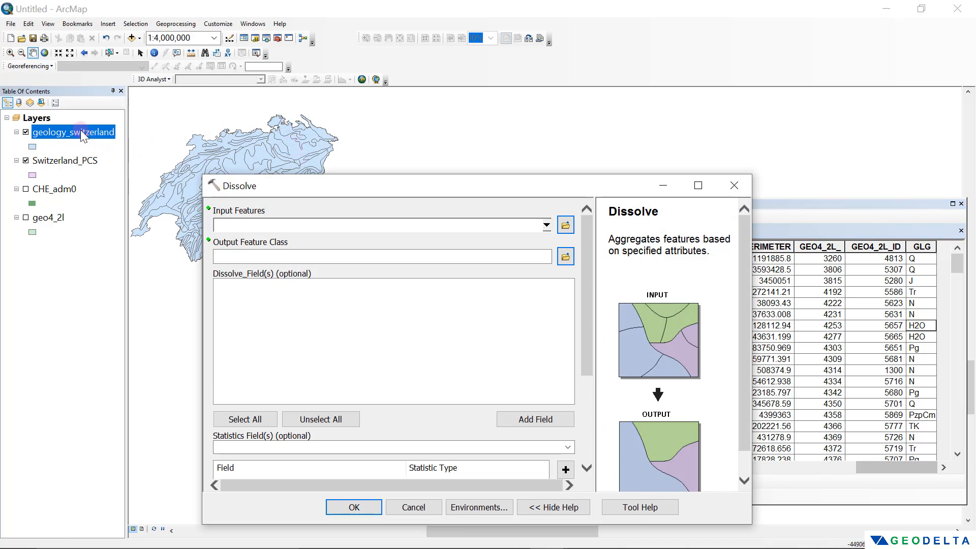
{"action": "left_click_drag", "start_coordinate": [63, 133], "coordinate": [241, 225]}
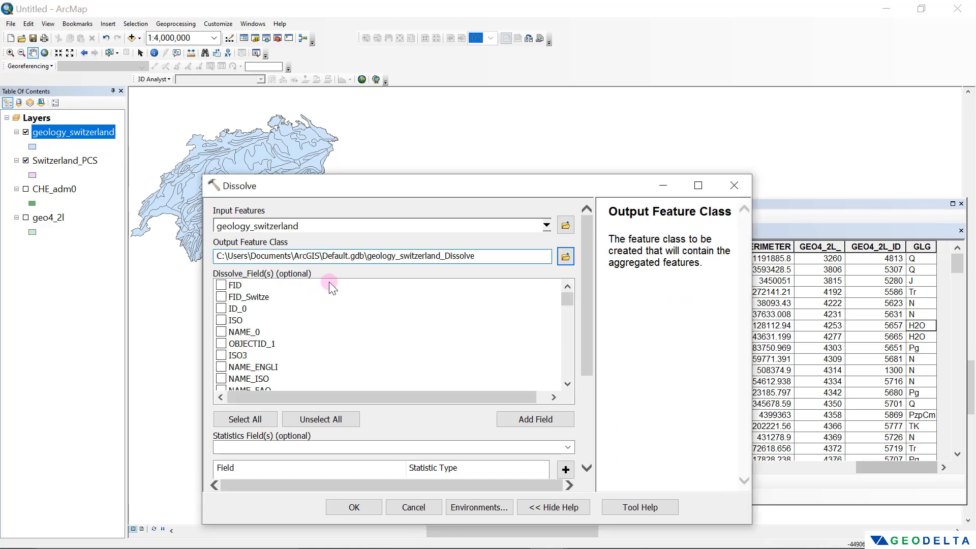
{"action": "left_click_drag", "start_coordinate": [469, 189], "coordinate": [418, 136]}
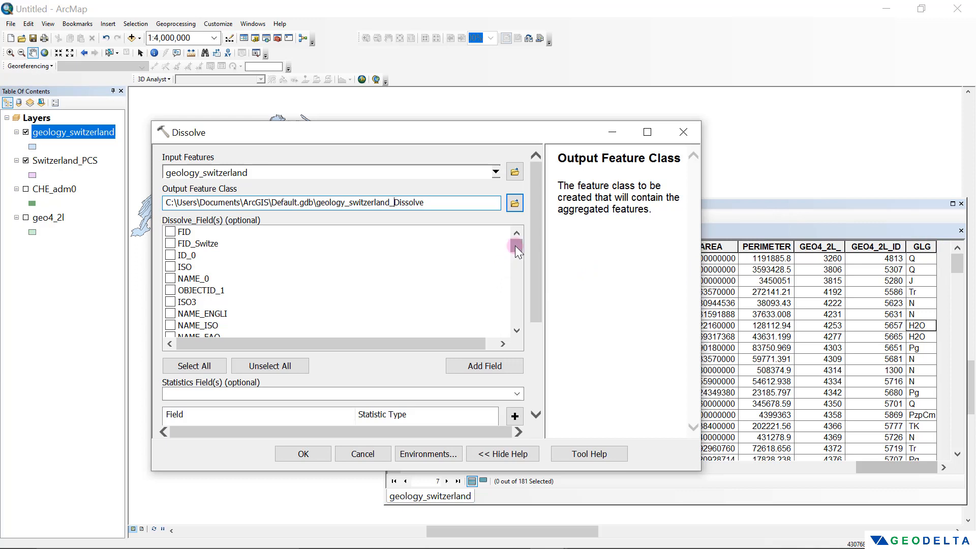
{"action": "left_click_drag", "start_coordinate": [516, 246], "coordinate": [518, 321]}
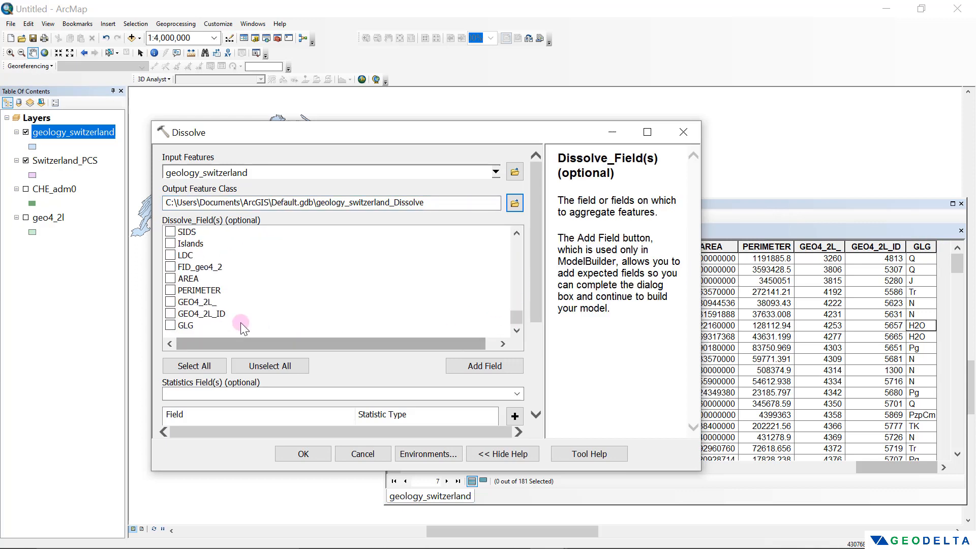
{"action": "left_click", "coordinate": [170, 326]}
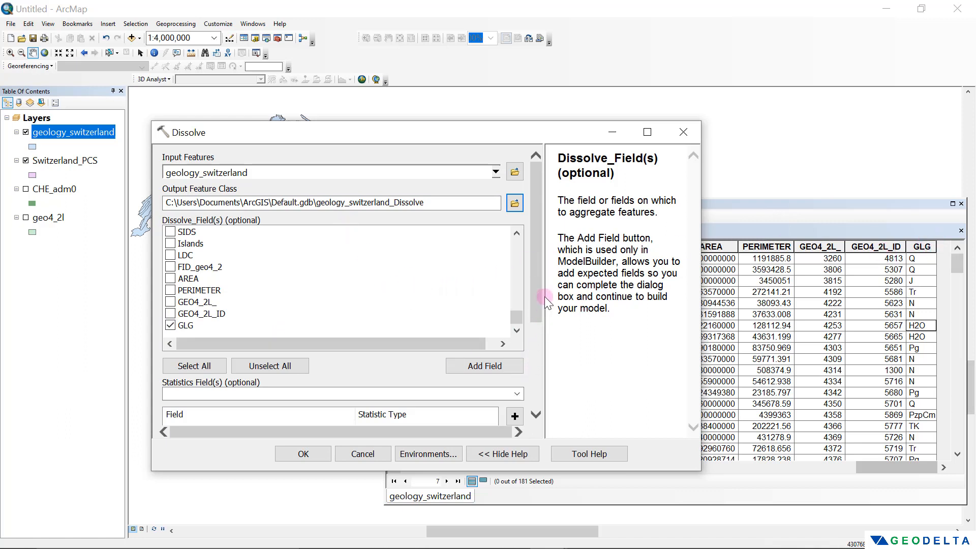
Step: Set the Dissolve output to geology_switzerland_dis.shp in the Geologic Map project folder, run the tool, and close the attribute table
{"action": "left_click", "coordinate": [515, 204]}
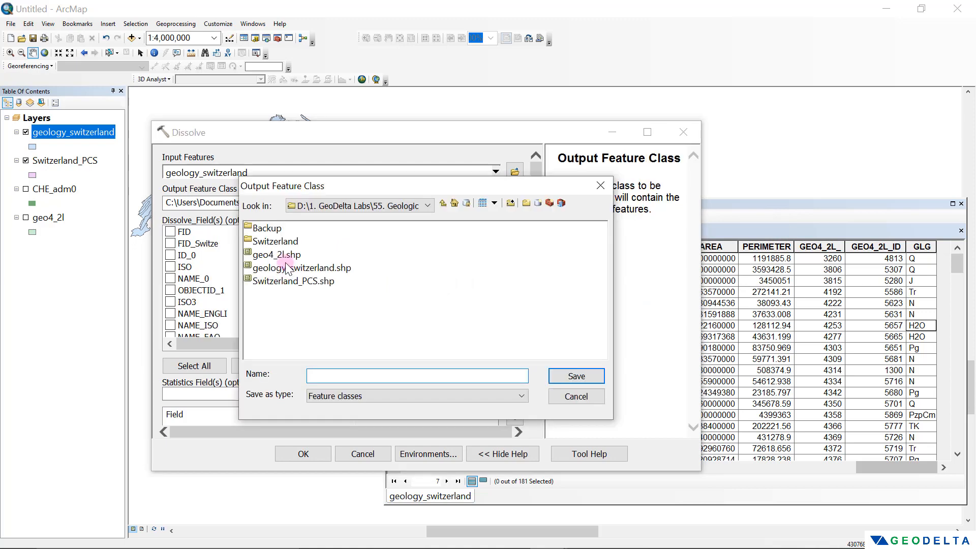
{"action": "left_click", "coordinate": [282, 269]}
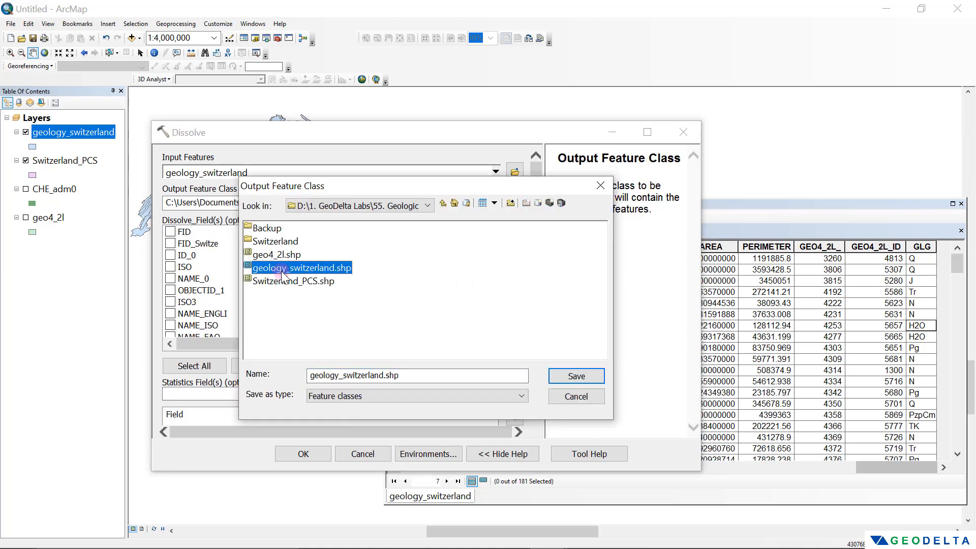
{"action": "left_click", "coordinate": [384, 375]}
{"action": "type", "text": "_dis"}
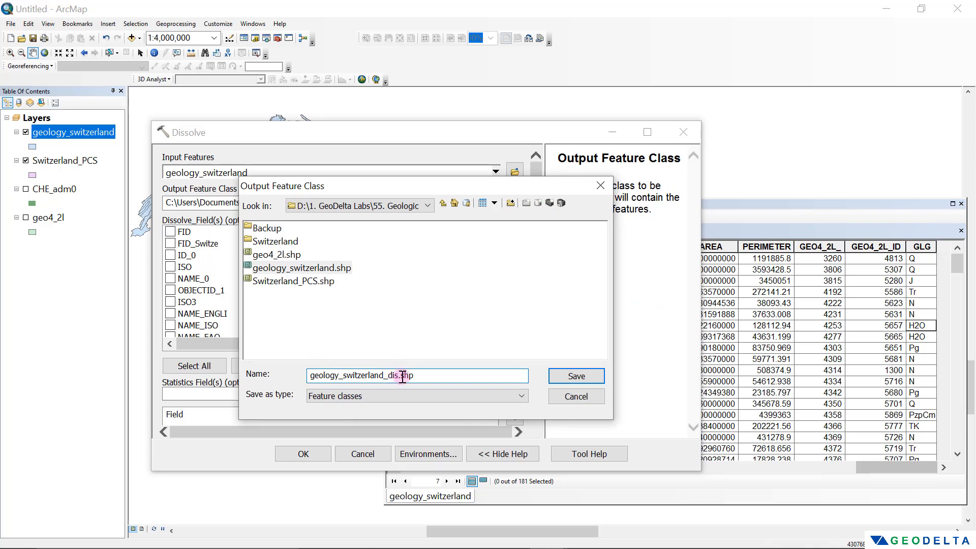
{"action": "left_click", "coordinate": [564, 379]}
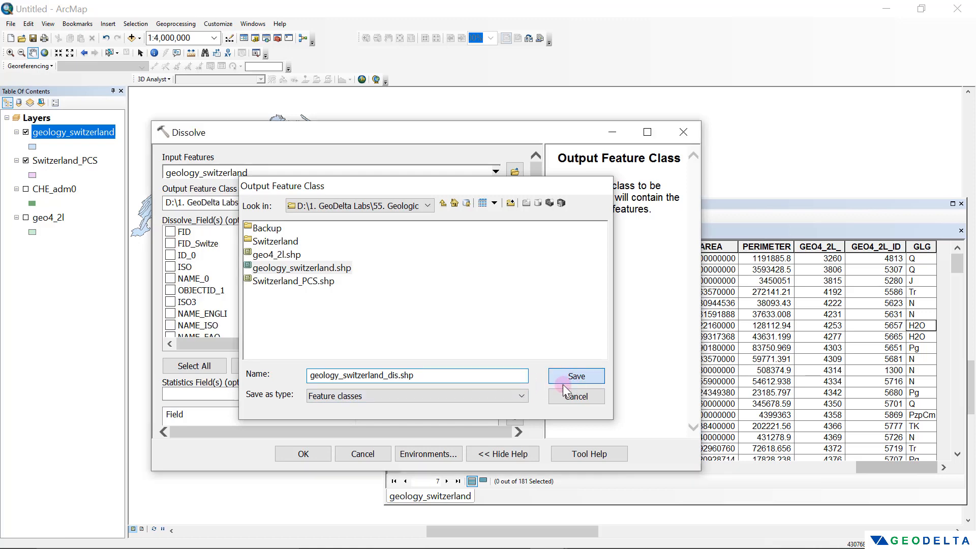
{"action": "left_click", "coordinate": [312, 451]}
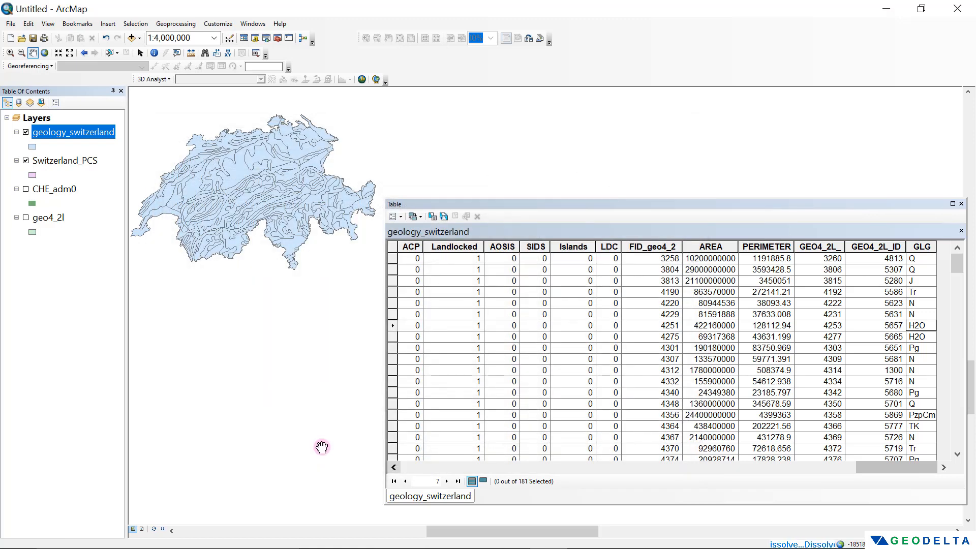
{"action": "left_click", "coordinate": [961, 203]}
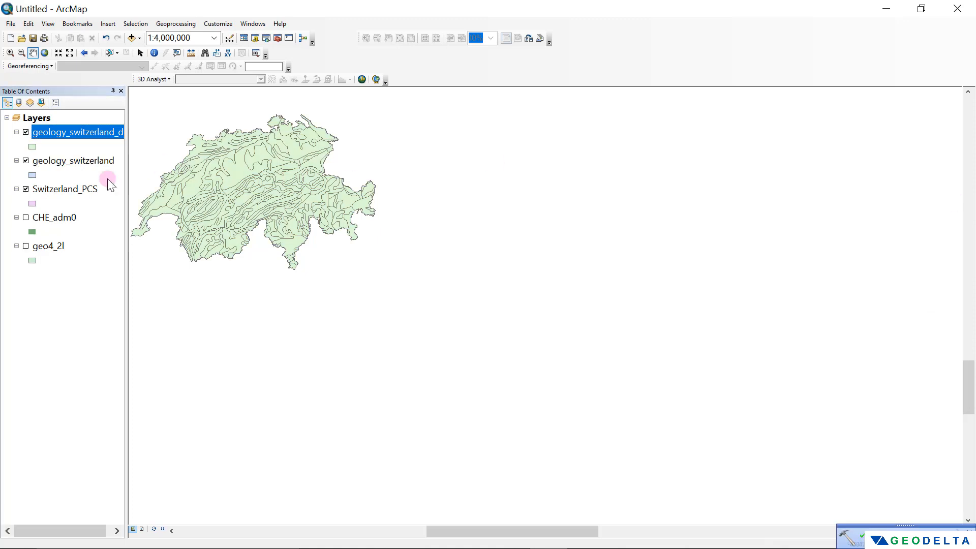
Step: Hide the geology_switzerland layer, open the attribute table of geology_switzerland_dis, and enlarge it to show all records beside the map
{"action": "left_click", "coordinate": [25, 160]}
{"action": "right_click", "coordinate": [86, 131]}
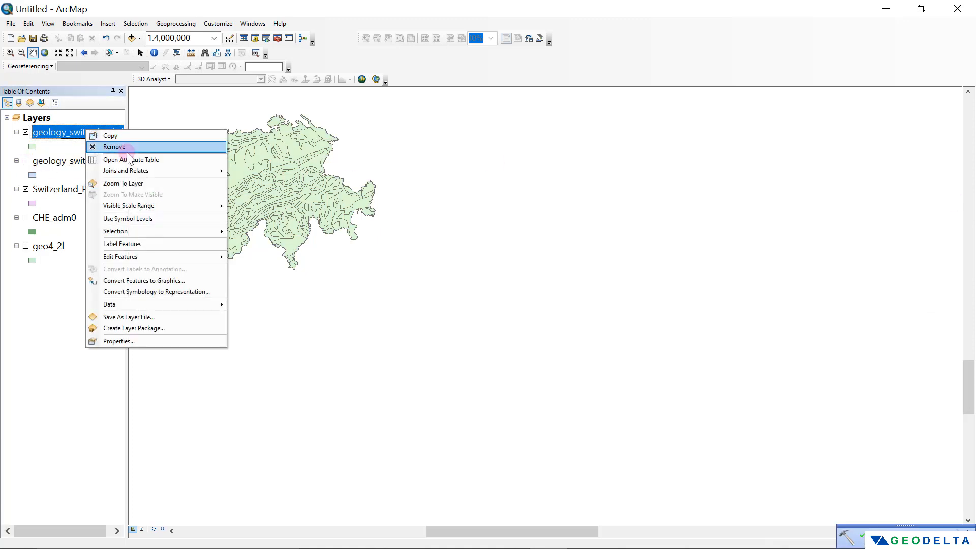
{"action": "left_click", "coordinate": [128, 160]}
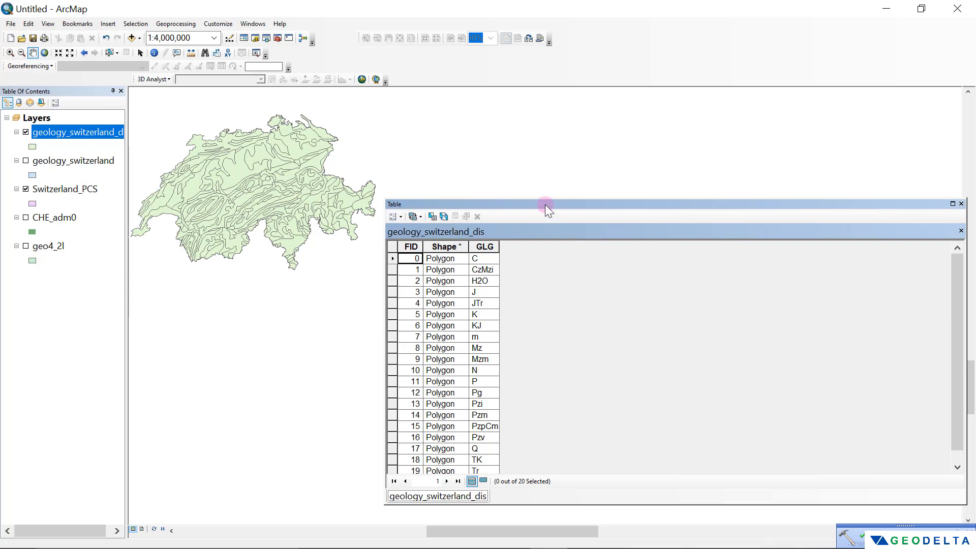
{"action": "left_click_drag", "start_coordinate": [544, 204], "coordinate": [385, 105]}
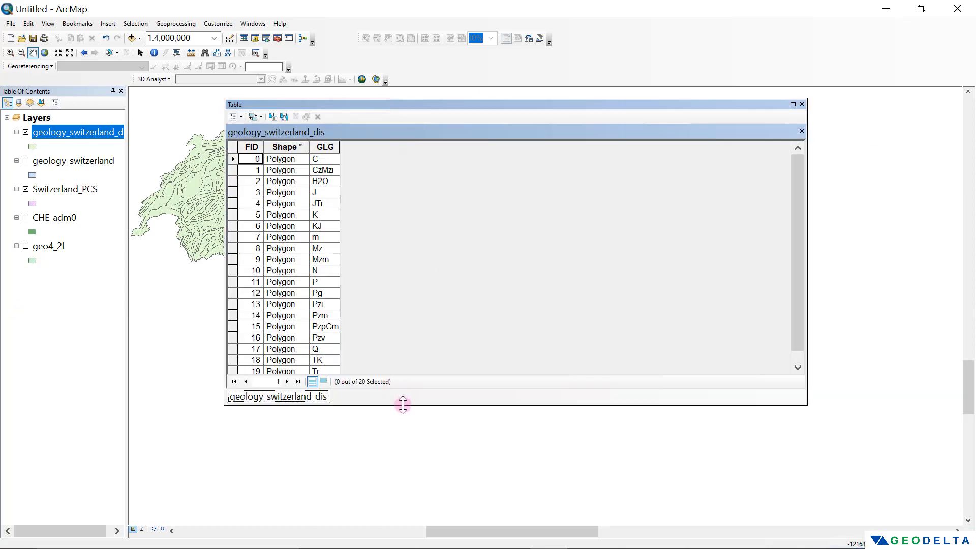
{"action": "left_click_drag", "start_coordinate": [402, 404], "coordinate": [428, 497]}
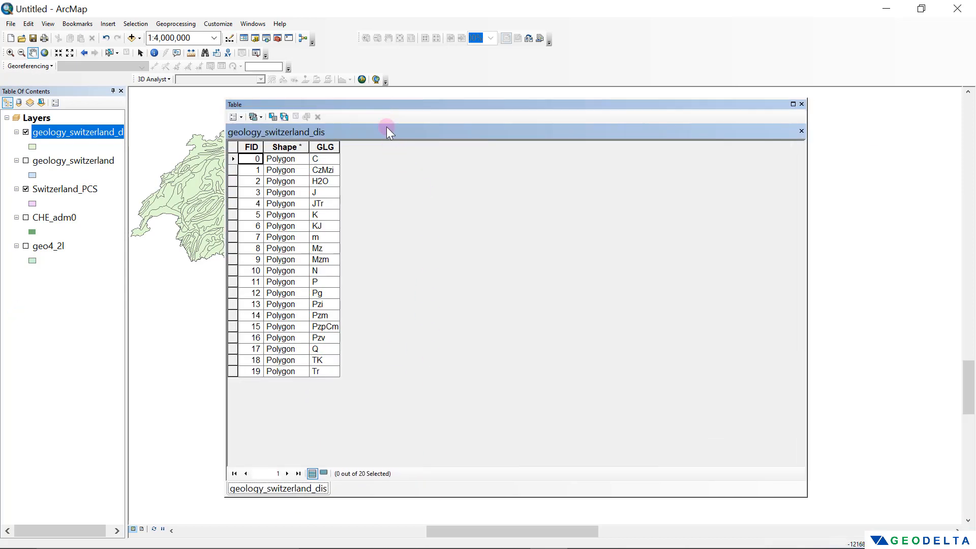
{"action": "left_click_drag", "start_coordinate": [392, 106], "coordinate": [558, 161]}
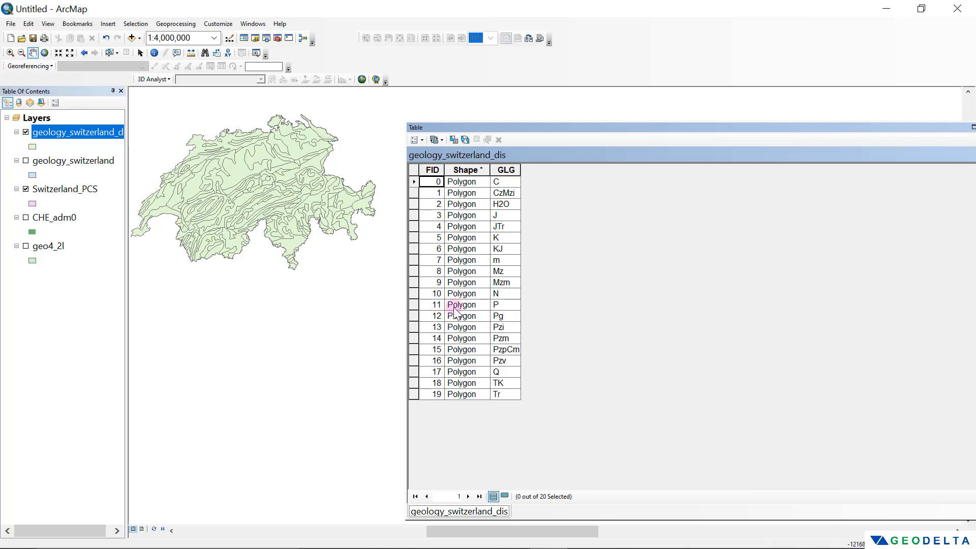
Step: Select the dissolved GLG records "P" and "J" one after the other to highlight their polygons on the map, and clear the selection
{"action": "left_click", "coordinate": [413, 304]}
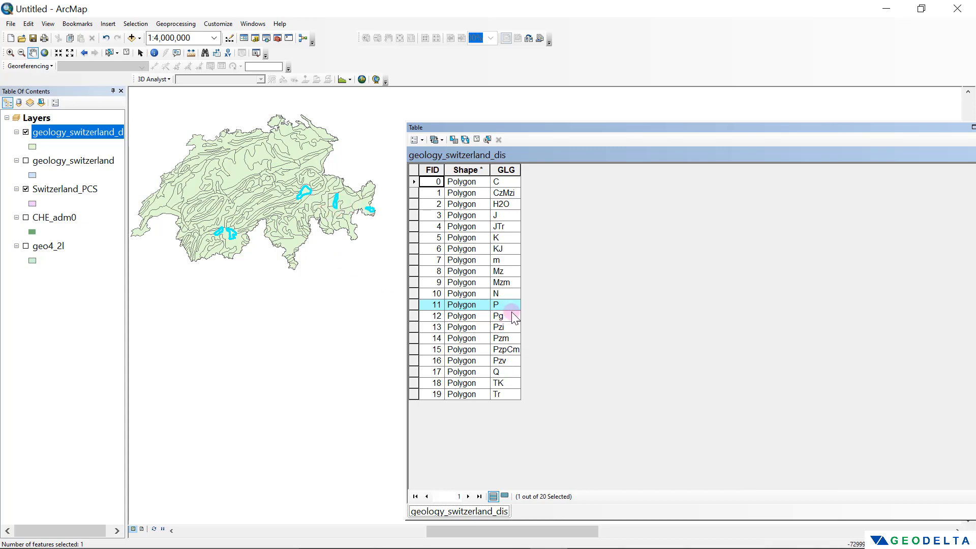
{"action": "left_click", "coordinate": [414, 215]}
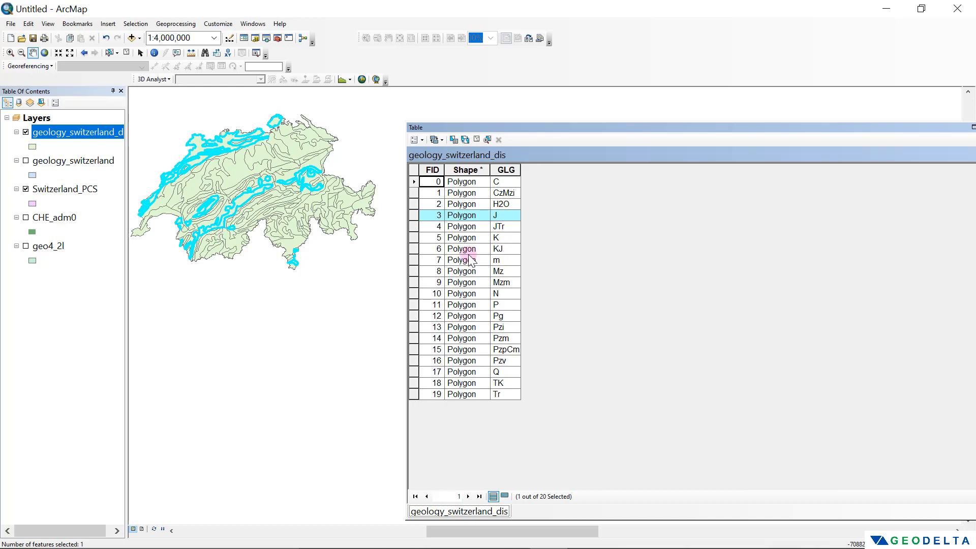
{"action": "left_click", "coordinate": [476, 140]}
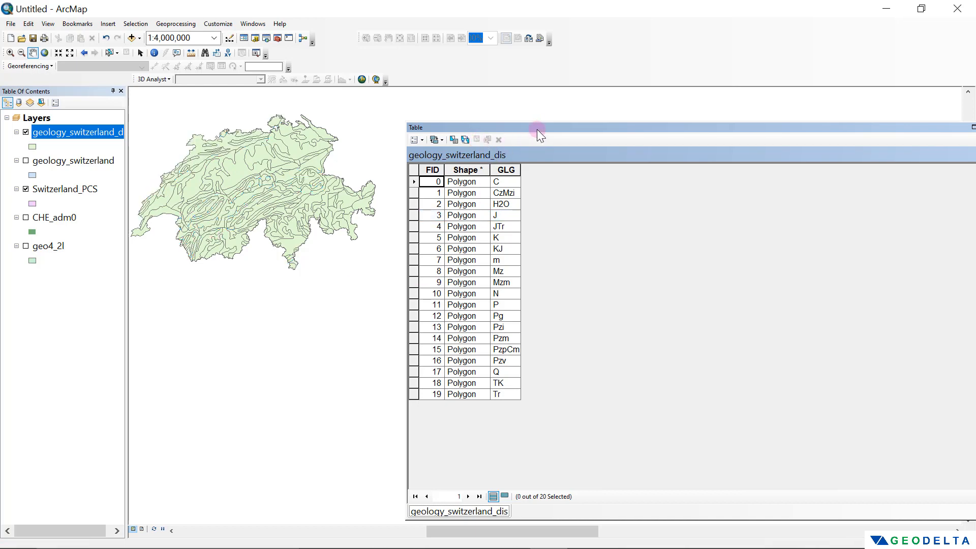
Step: Close the attribute table and enlarge the centred map view of Switzerland to 1:2,000,000
{"action": "left_click_drag", "start_coordinate": [537, 128], "coordinate": [327, 116]}
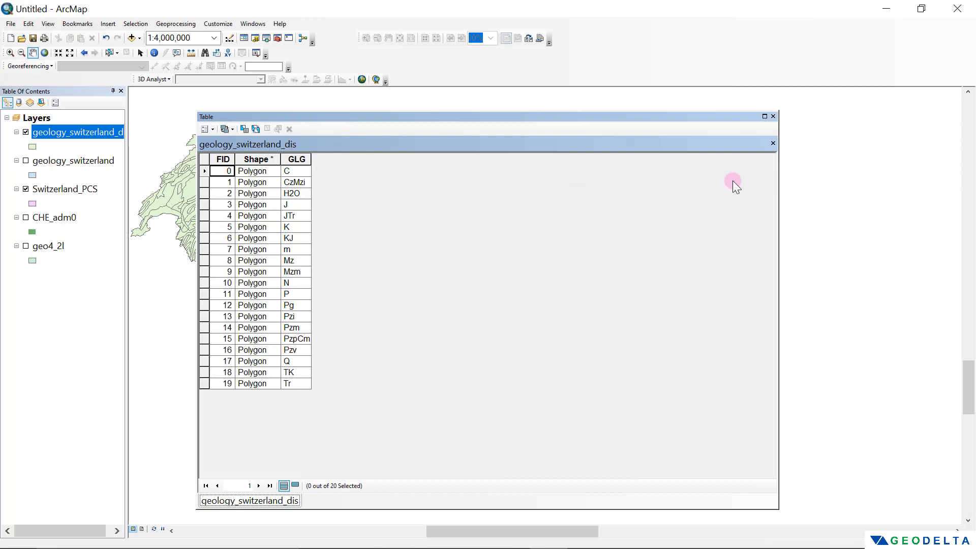
{"action": "left_click", "coordinate": [773, 117]}
{"action": "left_click_drag", "start_coordinate": [355, 221], "coordinate": [607, 309]}
{"action": "scroll", "coordinate": [606, 297], "scroll_direction": "up", "scroll_amount": 2}
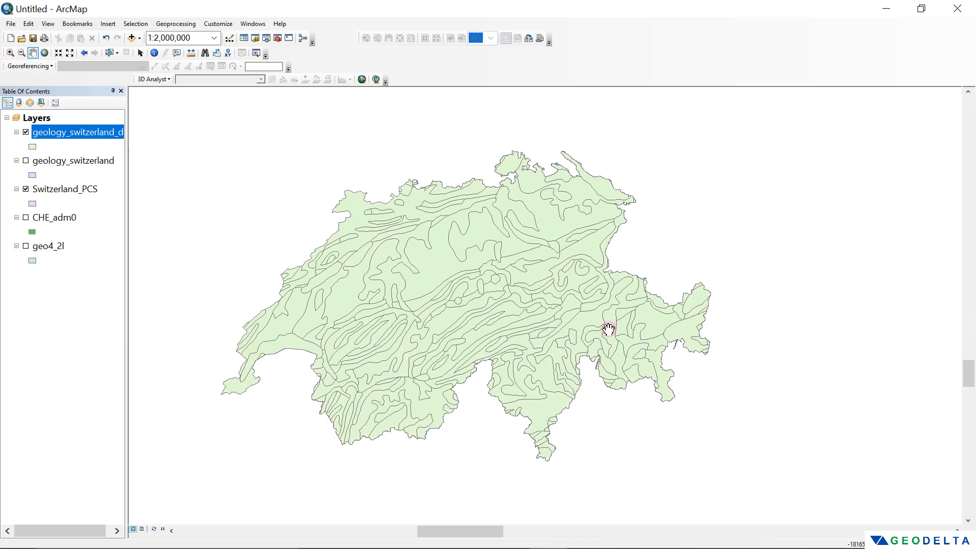
{"action": "left_click_drag", "start_coordinate": [608, 329], "coordinate": [656, 302]}
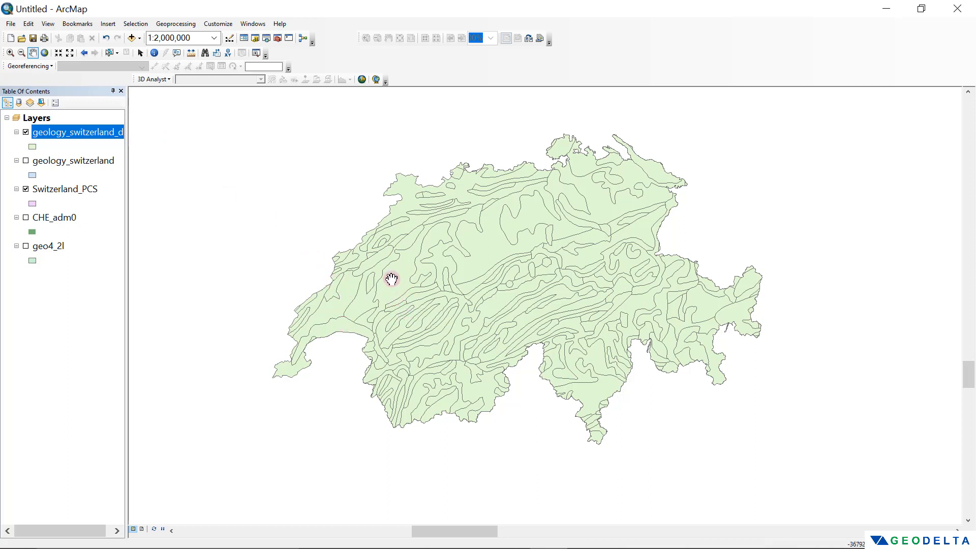
Step: Set the symbology of geology_switzerland_dis to unique value categories on the GLG field and add all of its values
{"action": "right_click", "coordinate": [101, 133]}
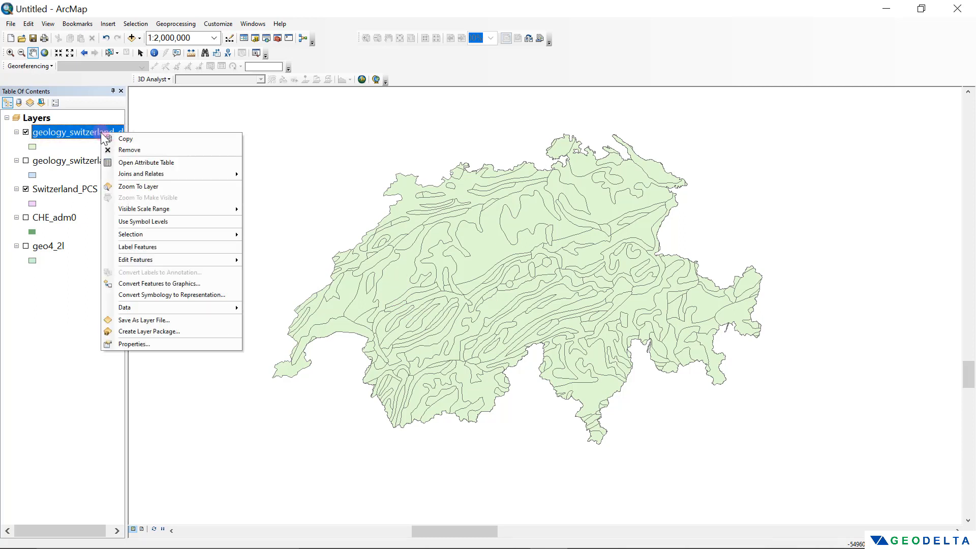
{"action": "left_click", "coordinate": [154, 344]}
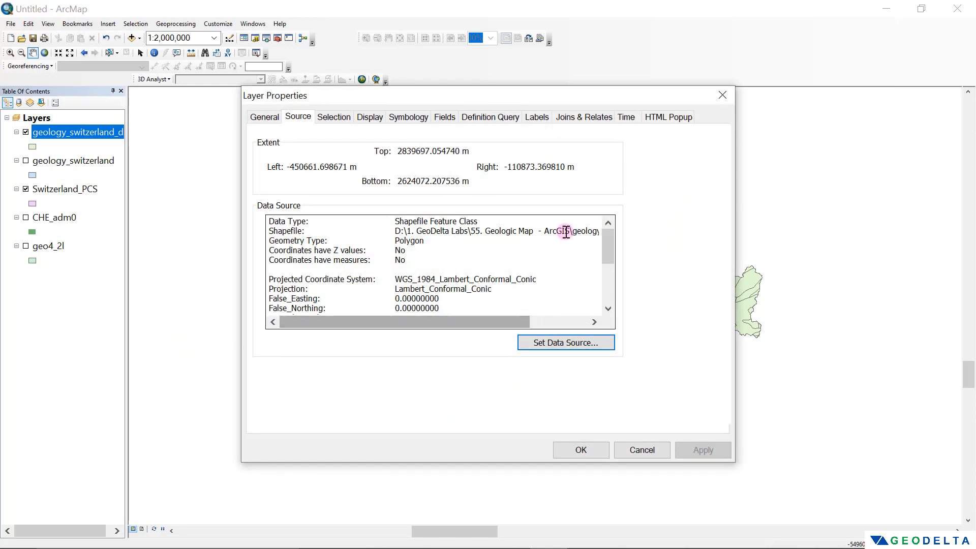
{"action": "left_click", "coordinate": [422, 117]}
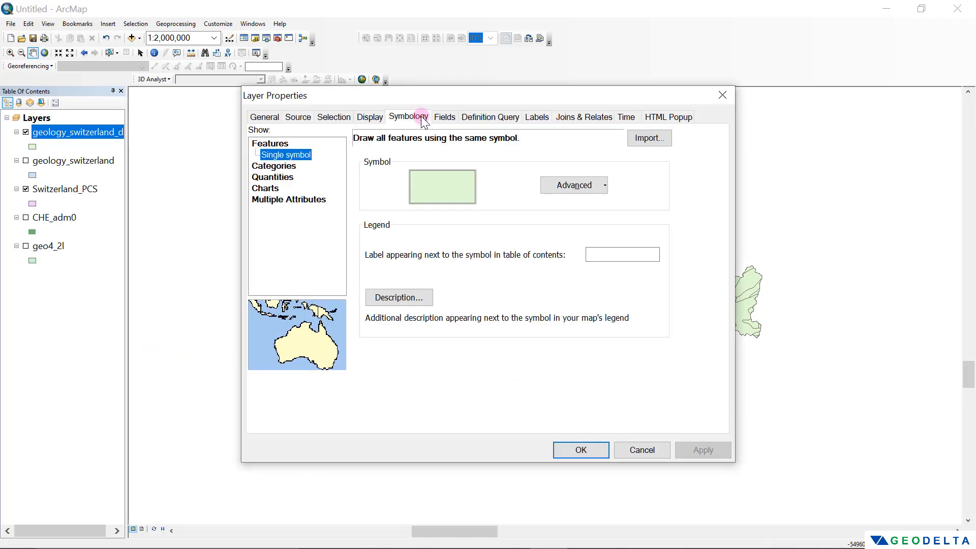
{"action": "left_click", "coordinate": [278, 166]}
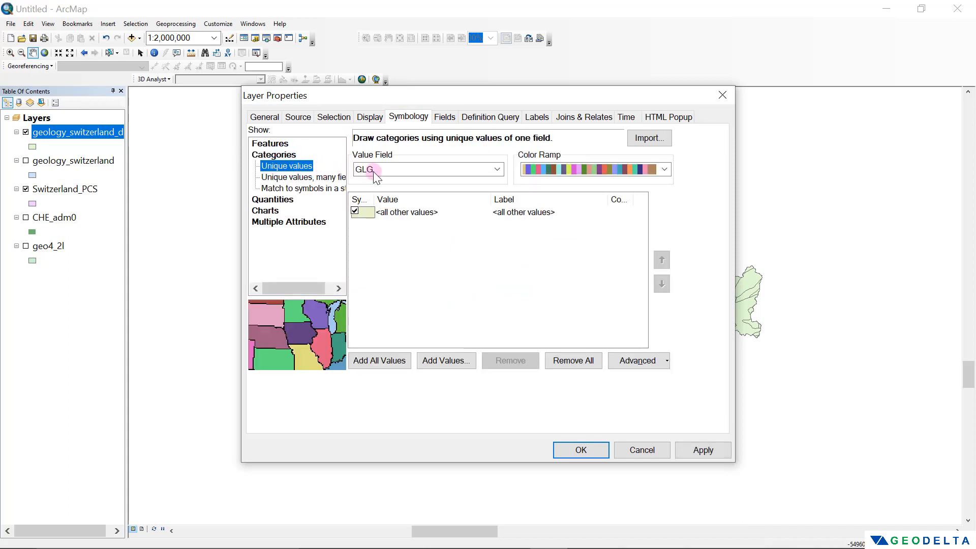
{"action": "left_click", "coordinate": [489, 172]}
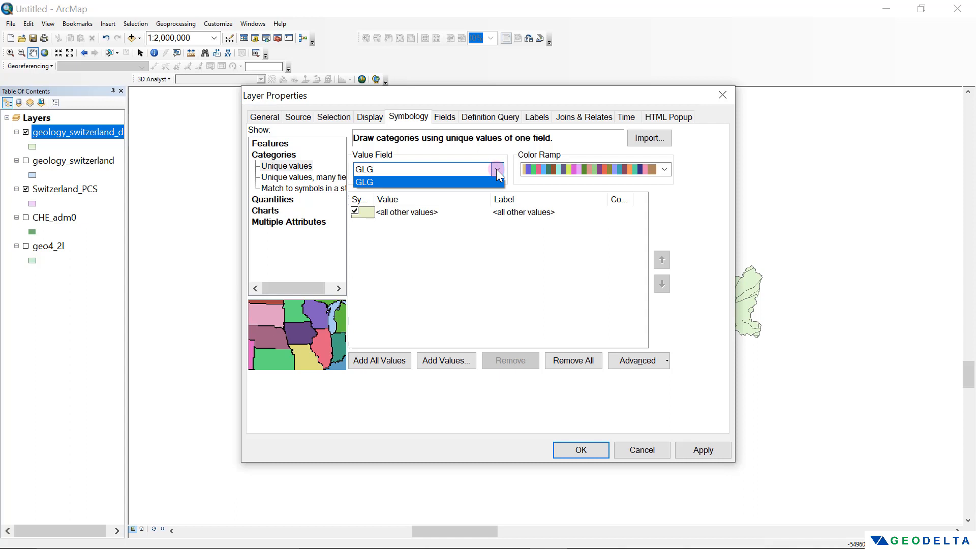
{"action": "left_click", "coordinate": [373, 181]}
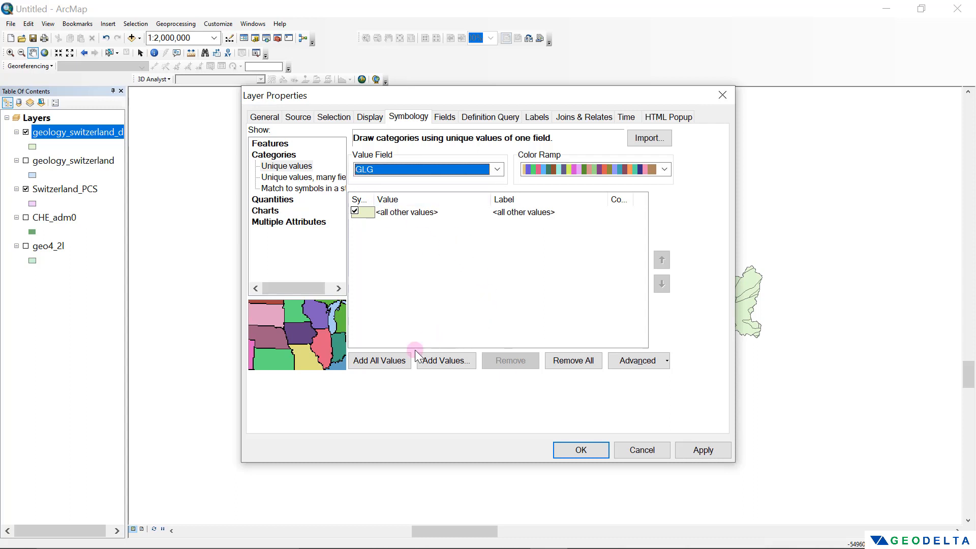
{"action": "left_click", "coordinate": [379, 362]}
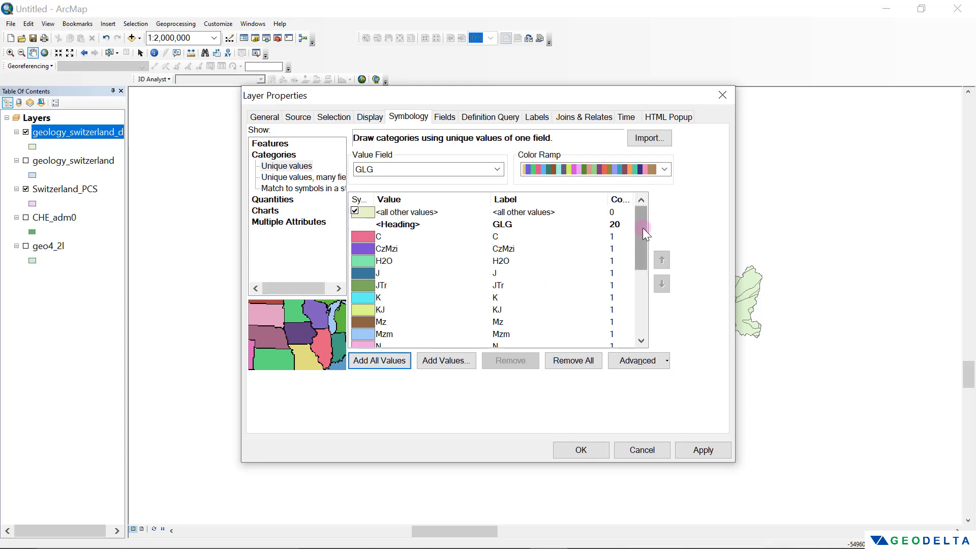
Step: Look over the available color ramps and examine the symbols in the full list of GLG values
{"action": "left_click", "coordinate": [666, 169]}
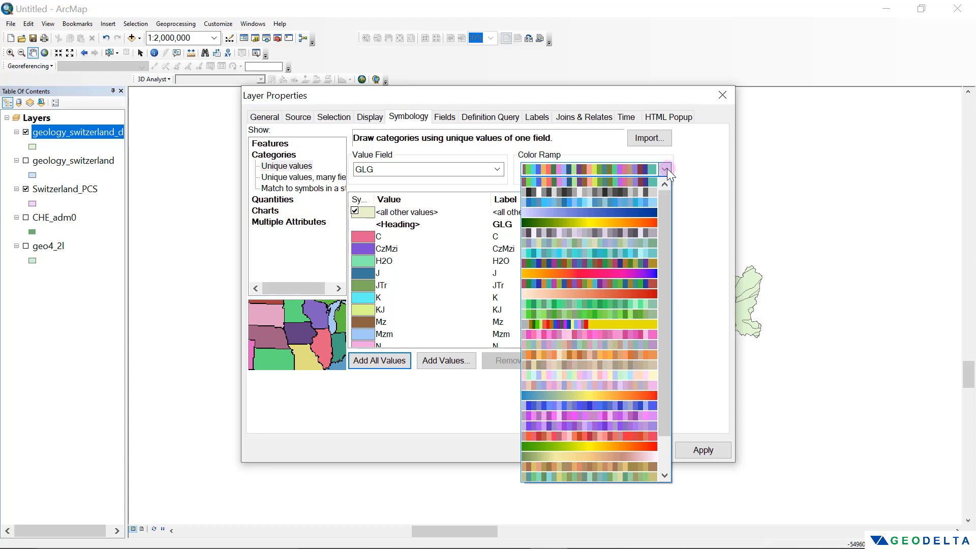
{"action": "left_click", "coordinate": [665, 170]}
{"action": "scroll", "coordinate": [577, 252], "scroll_direction": "down", "scroll_amount": 1}
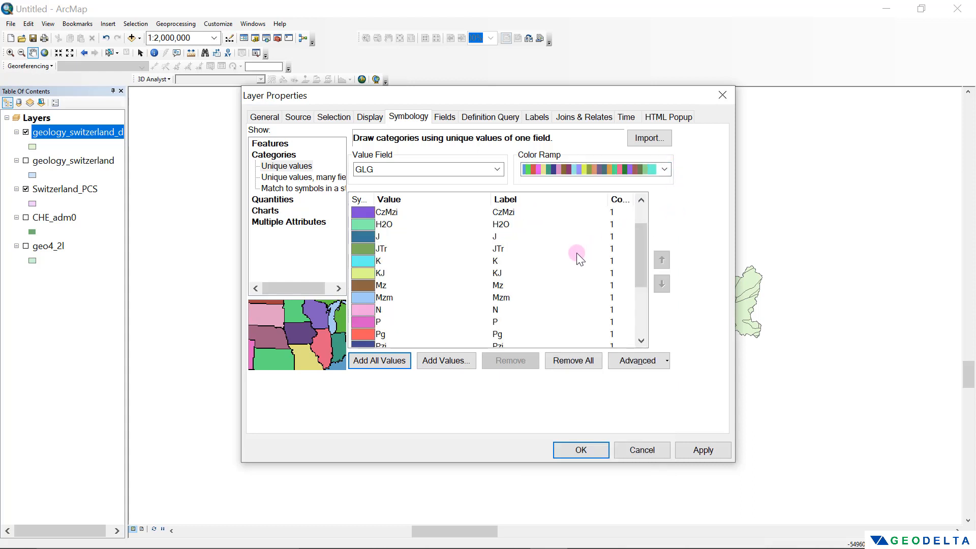
{"action": "scroll", "coordinate": [576, 252], "scroll_direction": "down", "scroll_amount": 3}
{"action": "scroll", "coordinate": [389, 251], "scroll_direction": "up", "scroll_amount": 4}
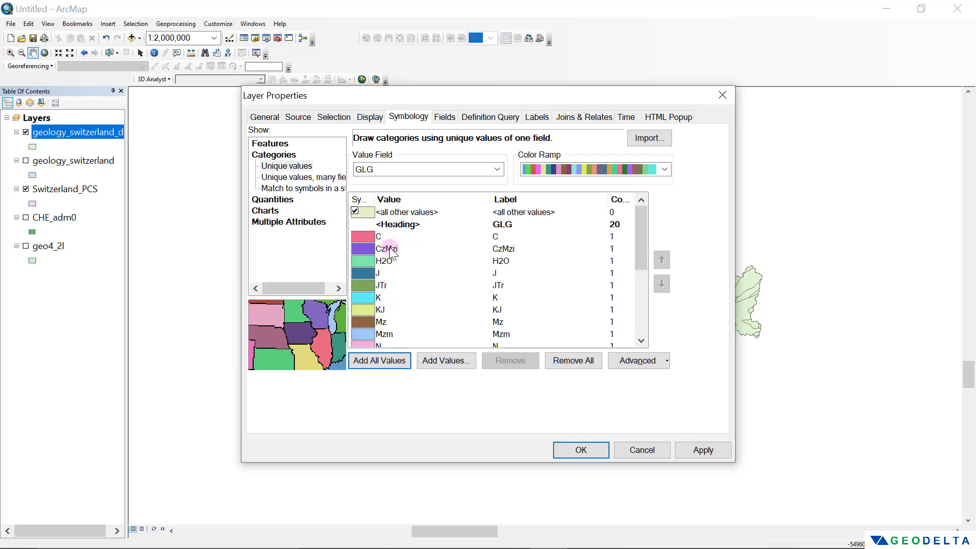
Step: Change the fill color of the H2O class symbol to blue in the unique values list
{"action": "scroll", "coordinate": [370, 249], "scroll_direction": "down", "scroll_amount": 4}
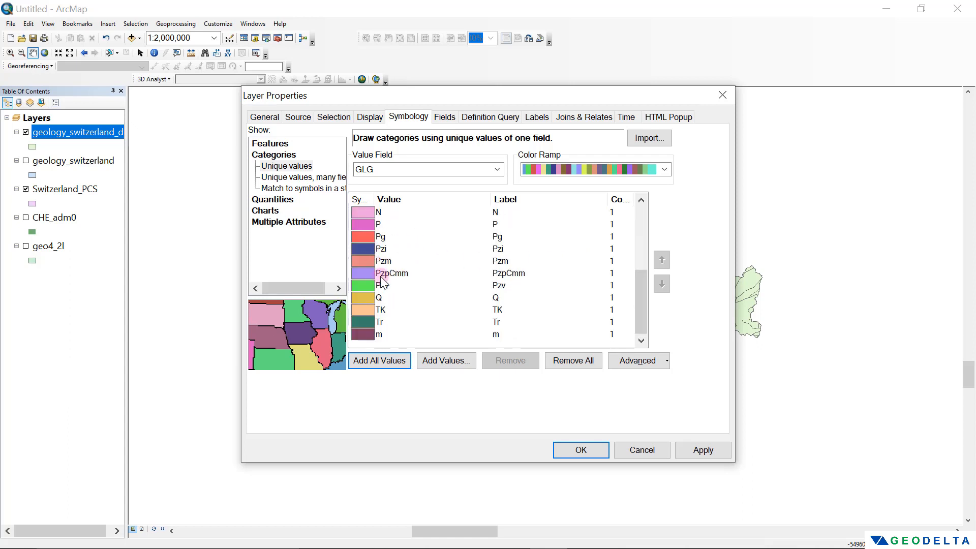
{"action": "scroll", "coordinate": [376, 272], "scroll_direction": "up", "scroll_amount": 4}
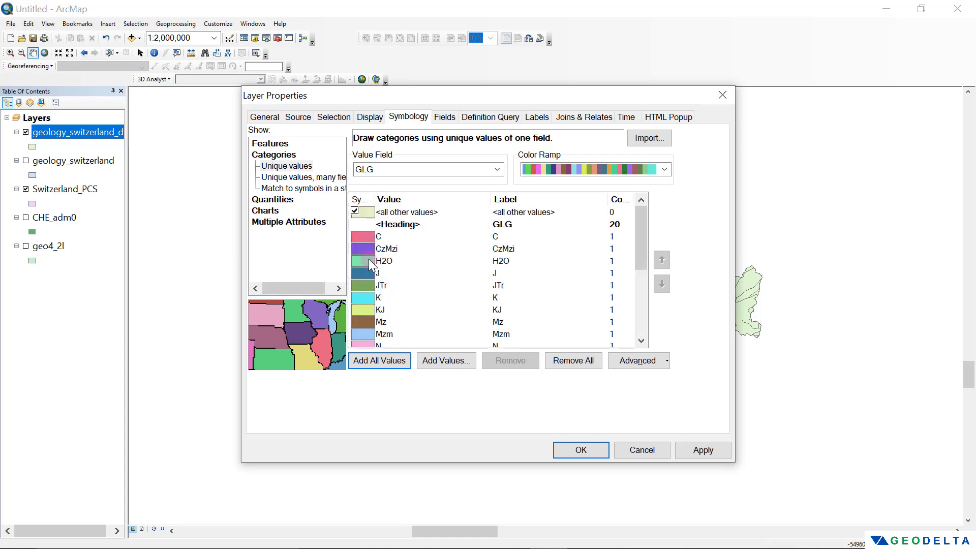
{"action": "scroll", "coordinate": [375, 269], "scroll_direction": "down", "scroll_amount": 1}
{"action": "scroll", "coordinate": [370, 264], "scroll_direction": "down", "scroll_amount": 3}
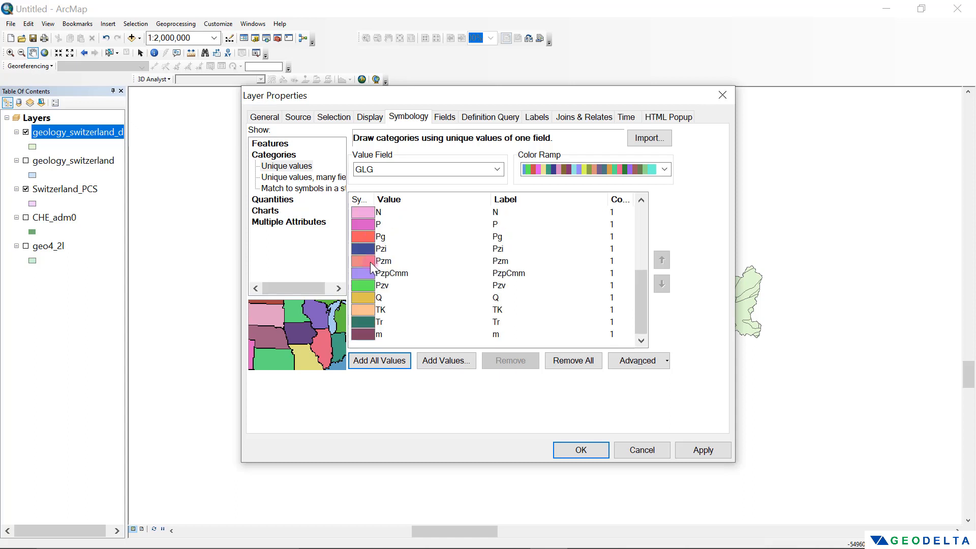
{"action": "scroll", "coordinate": [381, 325], "scroll_direction": "up", "scroll_amount": 1}
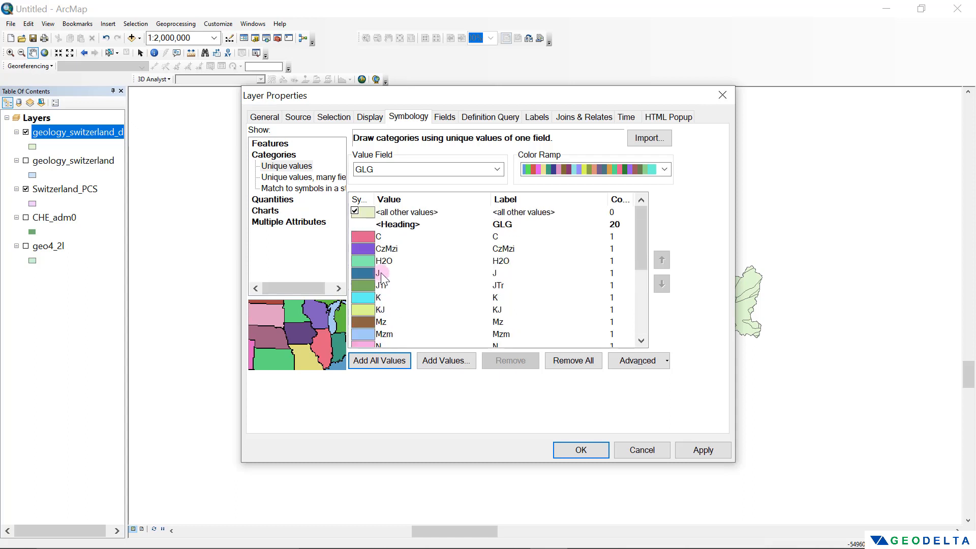
{"action": "scroll", "coordinate": [381, 277], "scroll_direction": "up", "scroll_amount": 1}
{"action": "left_click", "coordinate": [385, 261]}
{"action": "double_click", "coordinate": [368, 262]}
{"action": "left_click", "coordinate": [368, 262]}
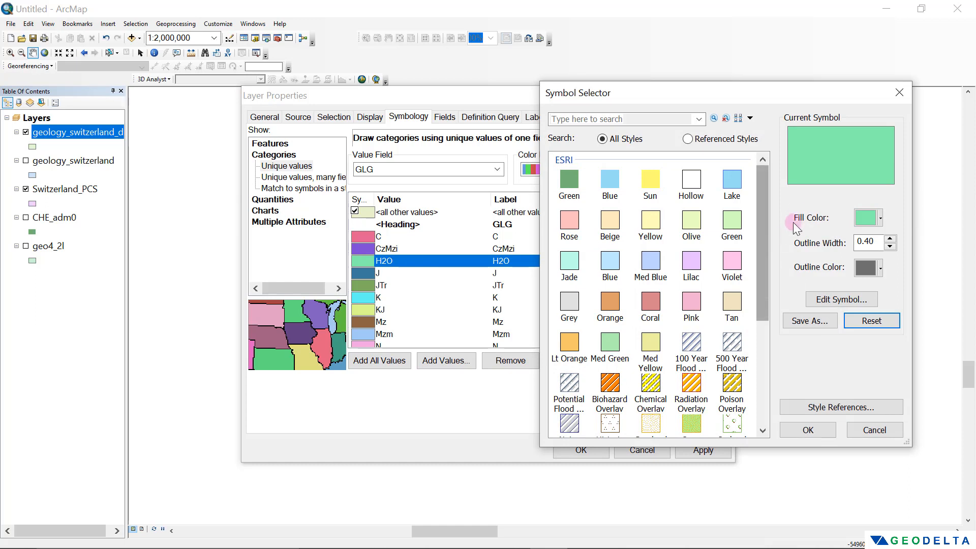
{"action": "left_click", "coordinate": [869, 217]}
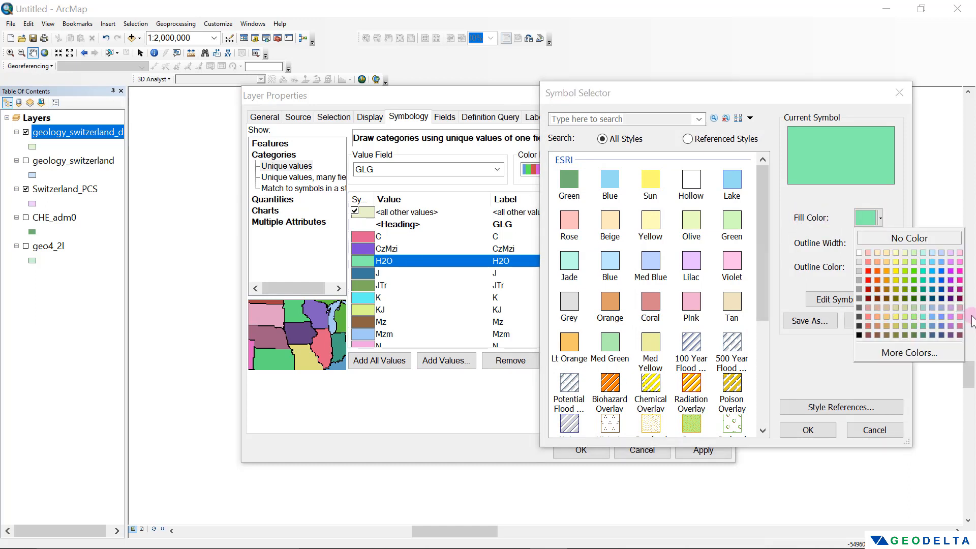
{"action": "left_click", "coordinate": [942, 277]}
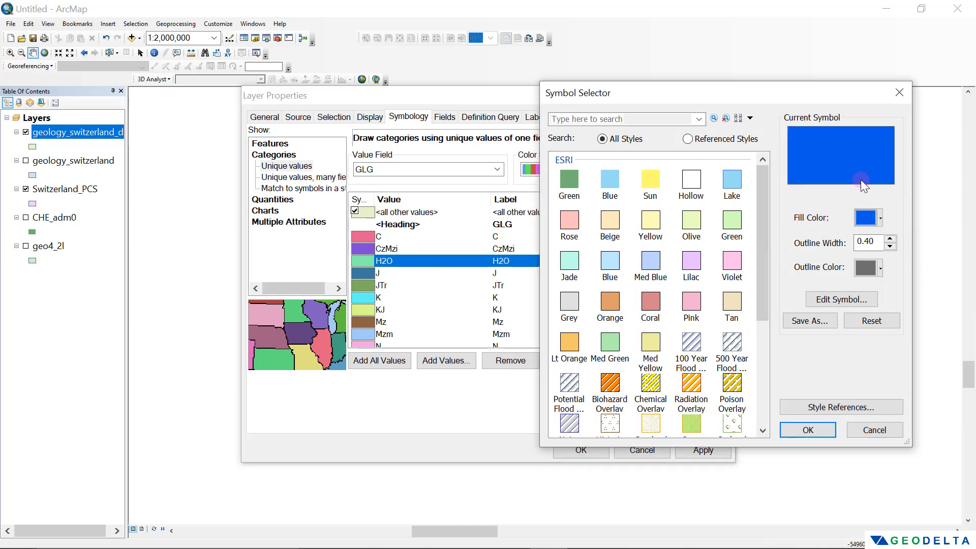
{"action": "left_click", "coordinate": [811, 430]}
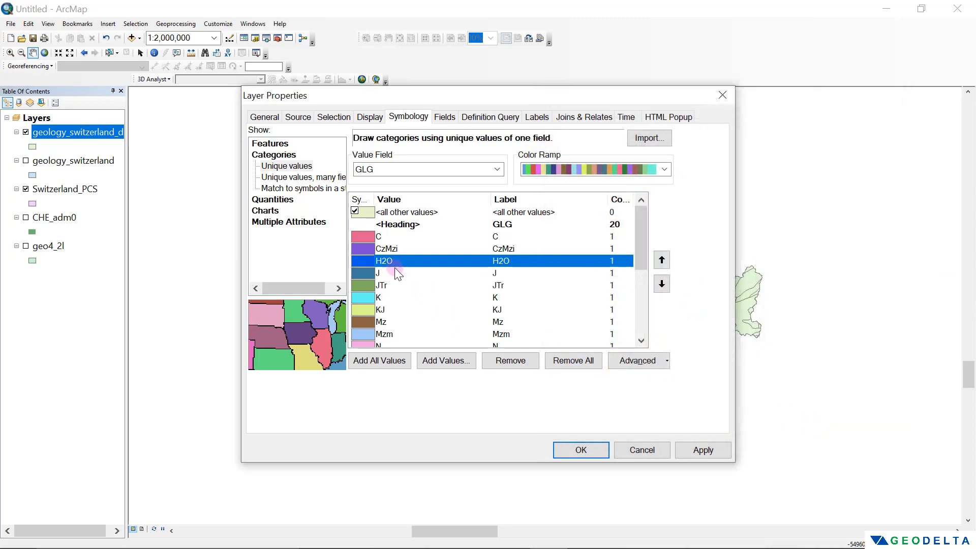
Step: Examine the colors and labels assigned to the GLG classes throughout the unique values list
{"action": "scroll", "coordinate": [370, 263], "scroll_direction": "down", "scroll_amount": 4}
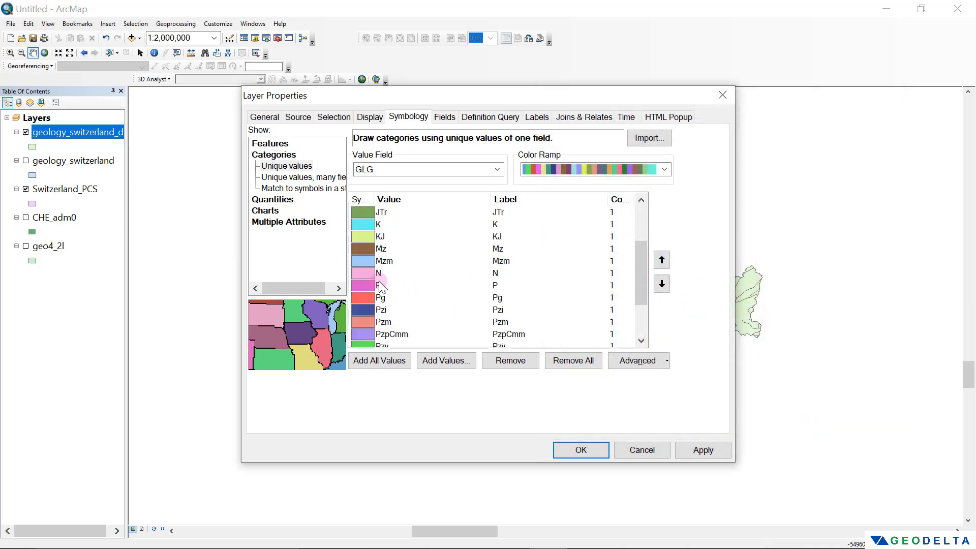
{"action": "scroll", "coordinate": [382, 295], "scroll_direction": "up", "scroll_amount": 4}
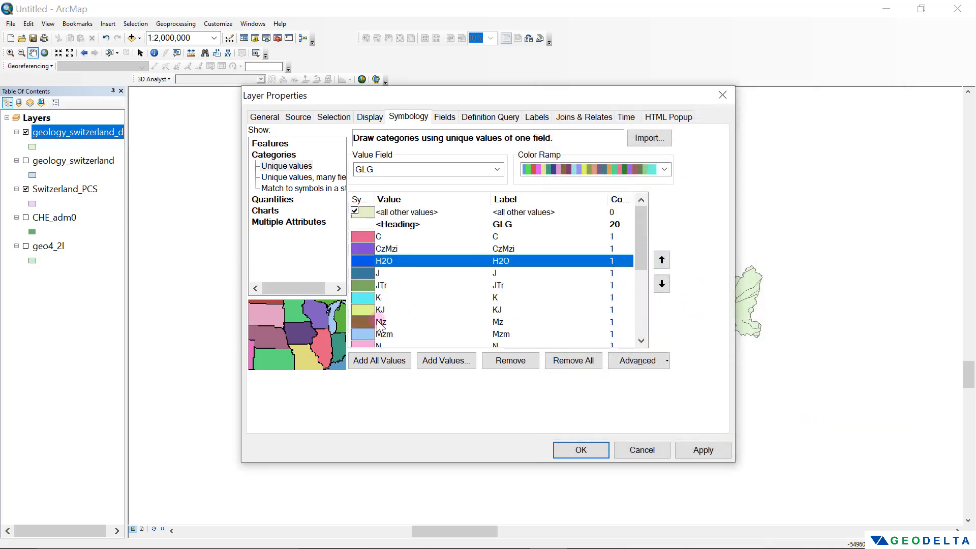
{"action": "scroll", "coordinate": [379, 313], "scroll_direction": "down", "scroll_amount": 1}
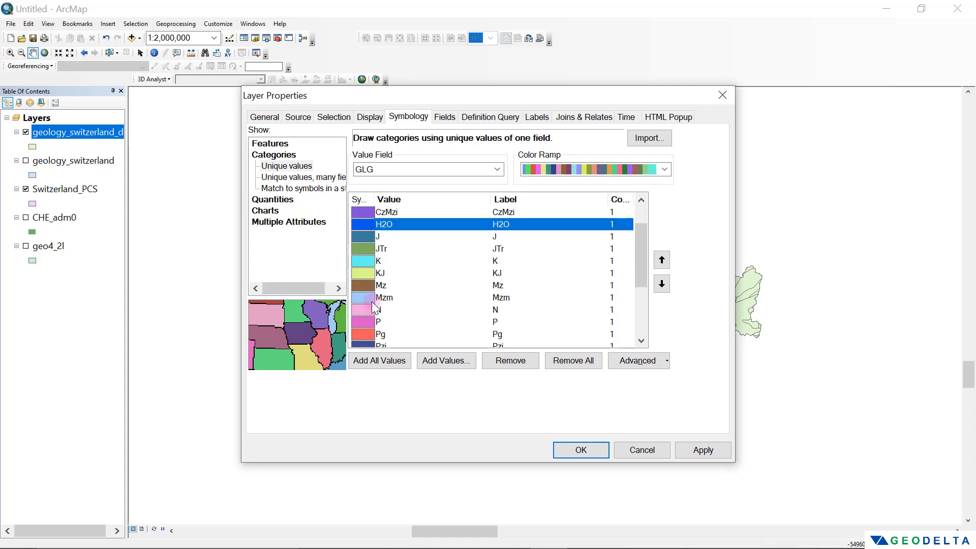
{"action": "scroll", "coordinate": [379, 305], "scroll_direction": "down", "scroll_amount": 2}
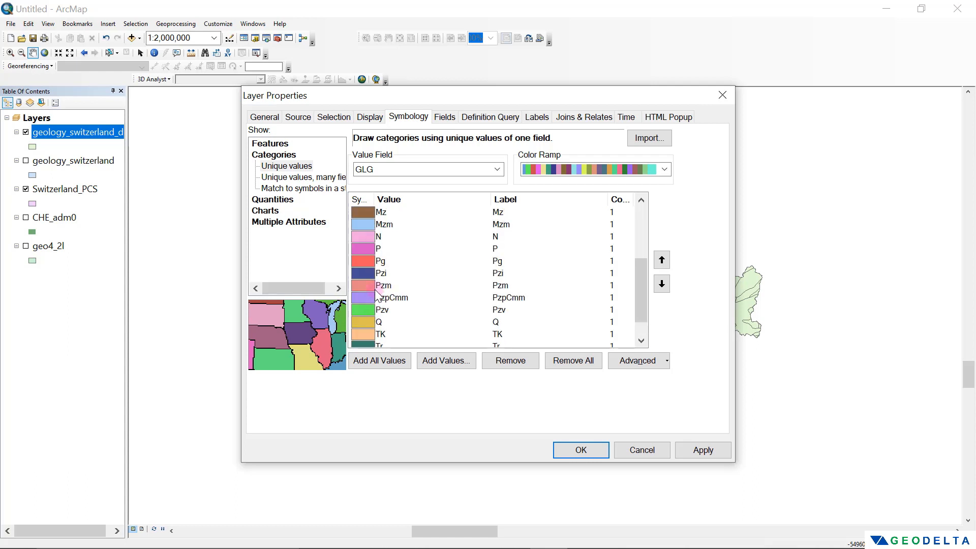
{"action": "scroll", "coordinate": [376, 295], "scroll_direction": "up", "scroll_amount": 3}
{"action": "left_click", "coordinate": [370, 273]}
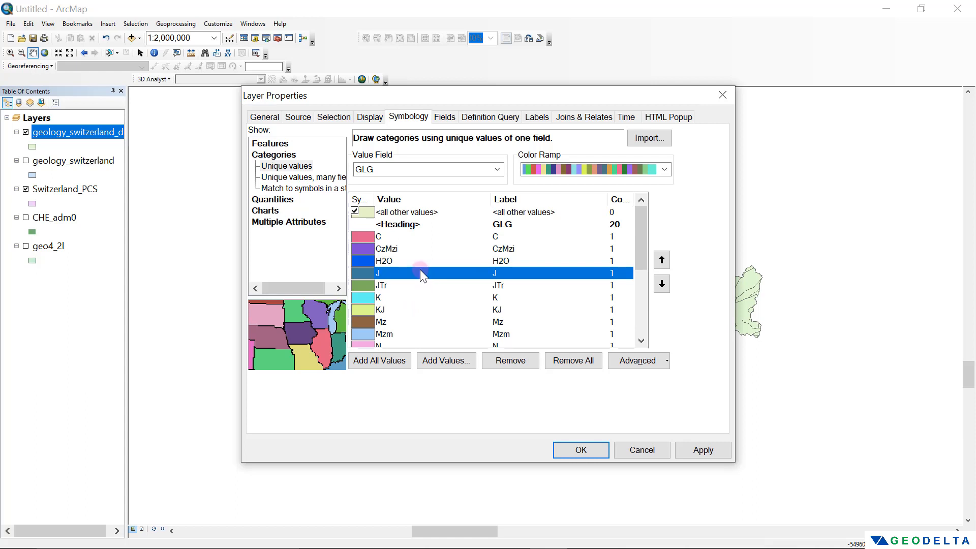
{"action": "left_click", "coordinate": [394, 238]}
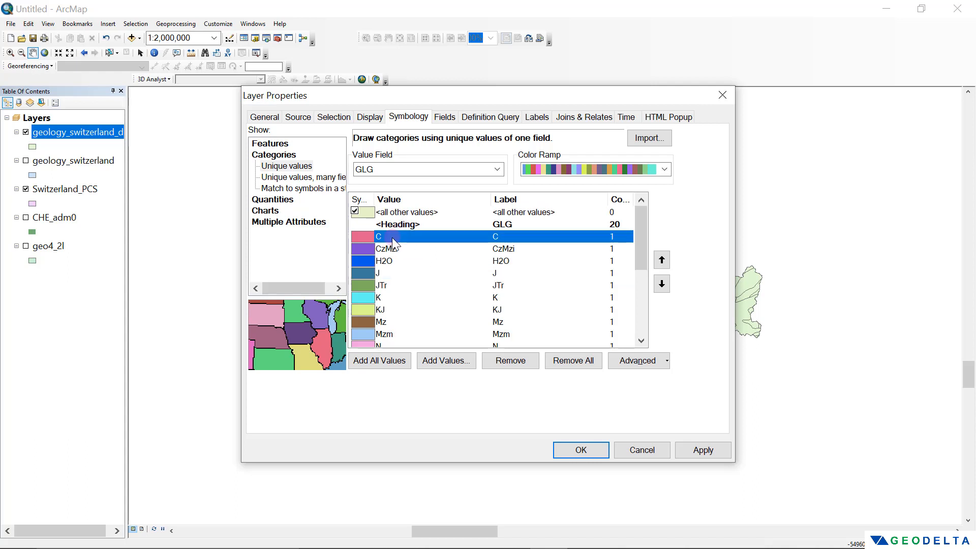
{"action": "scroll", "coordinate": [391, 239], "scroll_direction": "down", "scroll_amount": 4}
{"action": "scroll", "coordinate": [389, 236], "scroll_direction": "up", "scroll_amount": 4}
{"action": "scroll", "coordinate": [395, 311], "scroll_direction": "down", "scroll_amount": 3}
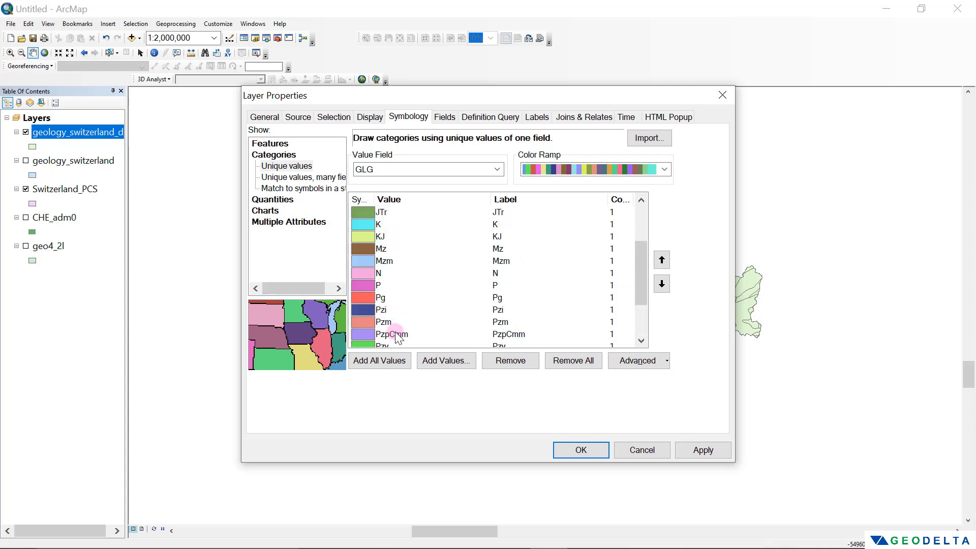
{"action": "scroll", "coordinate": [392, 265], "scroll_direction": "up", "scroll_amount": 3}
Step: Exclude the <all other values> category from the symbology and apply the unique values symbols to the dissolved geology layer
{"action": "left_click", "coordinate": [383, 214]}
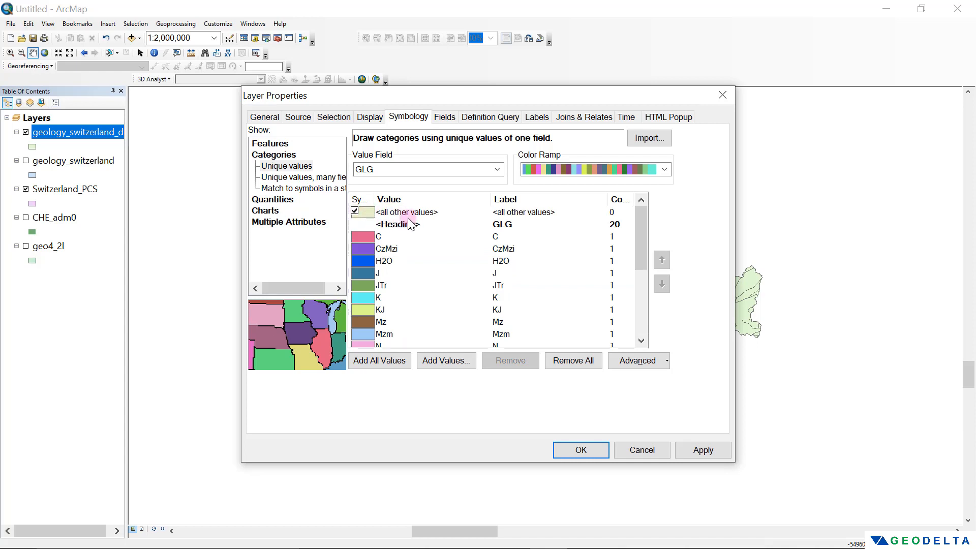
{"action": "left_click", "coordinate": [354, 211]}
{"action": "left_click", "coordinate": [699, 451]}
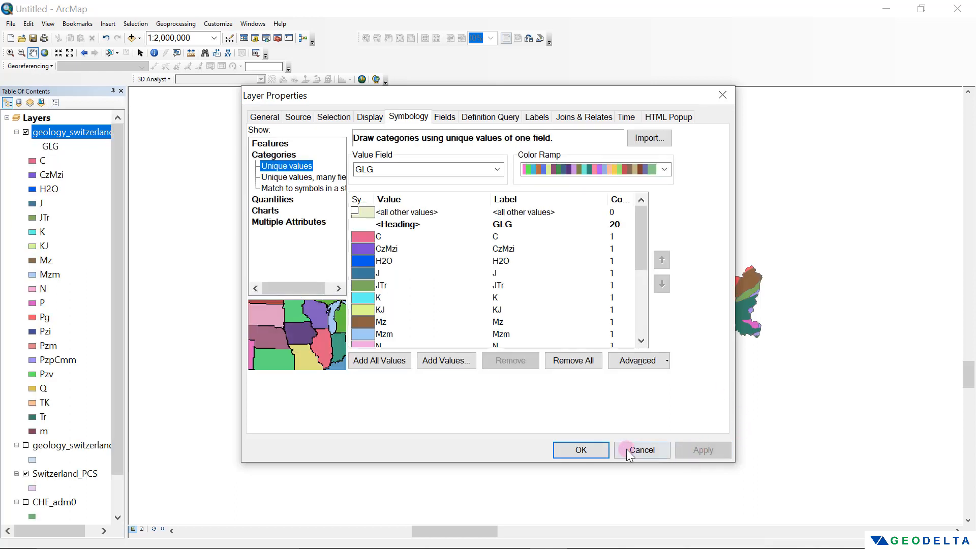
{"action": "left_click", "coordinate": [581, 451]}
Step: Enlarge the map view to 1:1,500,000 and examine the colored geology of Switzerland against its GLG legend
{"action": "scroll", "coordinate": [575, 355], "scroll_direction": "up", "scroll_amount": 1}
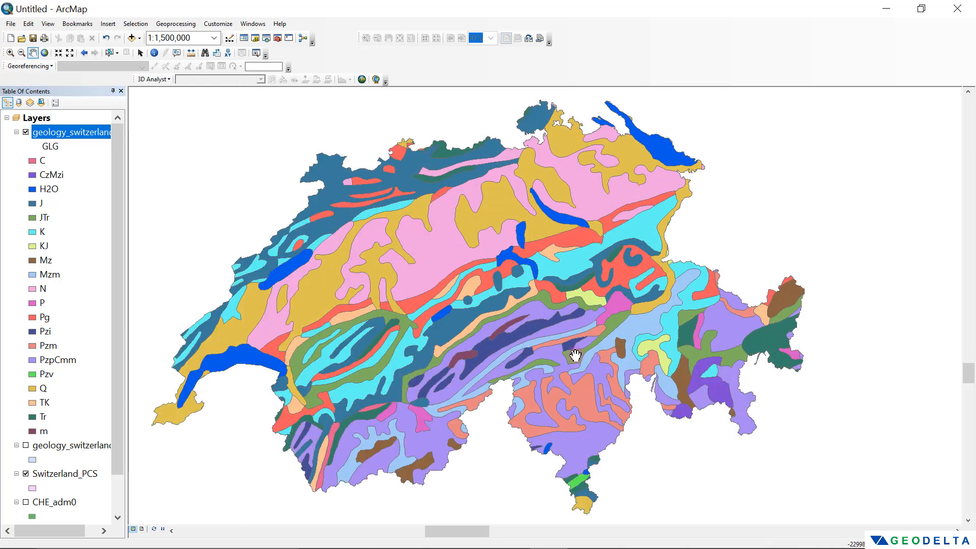
{"action": "scroll", "coordinate": [575, 355], "scroll_direction": "down", "scroll_amount": 1}
{"action": "scroll", "coordinate": [575, 355], "scroll_direction": "up", "scroll_amount": 1}
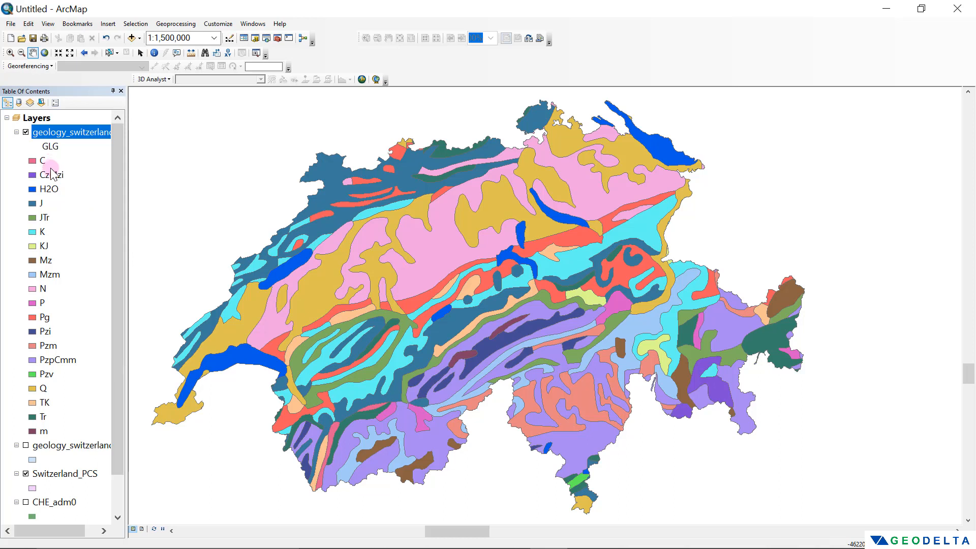
{"action": "left_click_drag", "start_coordinate": [382, 325], "coordinate": [434, 324]}
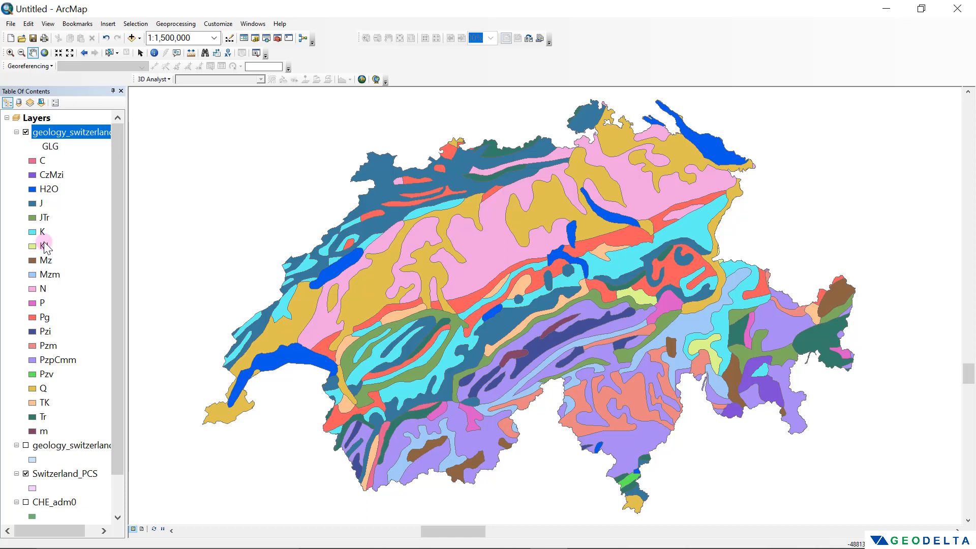
{"action": "left_click_drag", "start_coordinate": [457, 250], "coordinate": [450, 245]}
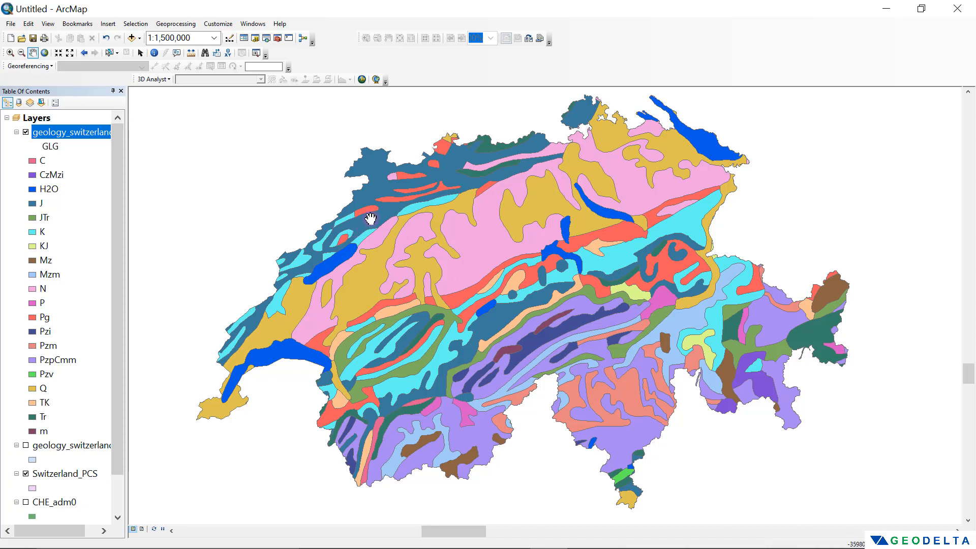
Step: Switch the map from data view to layout view and deselect the data frame
{"action": "left_click", "coordinate": [134, 530]}
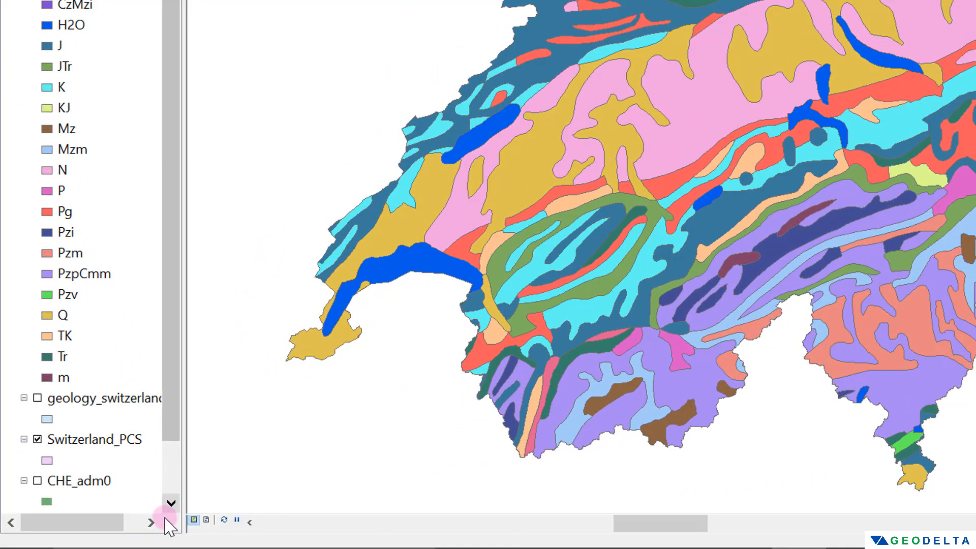
{"action": "left_click", "coordinate": [206, 519]}
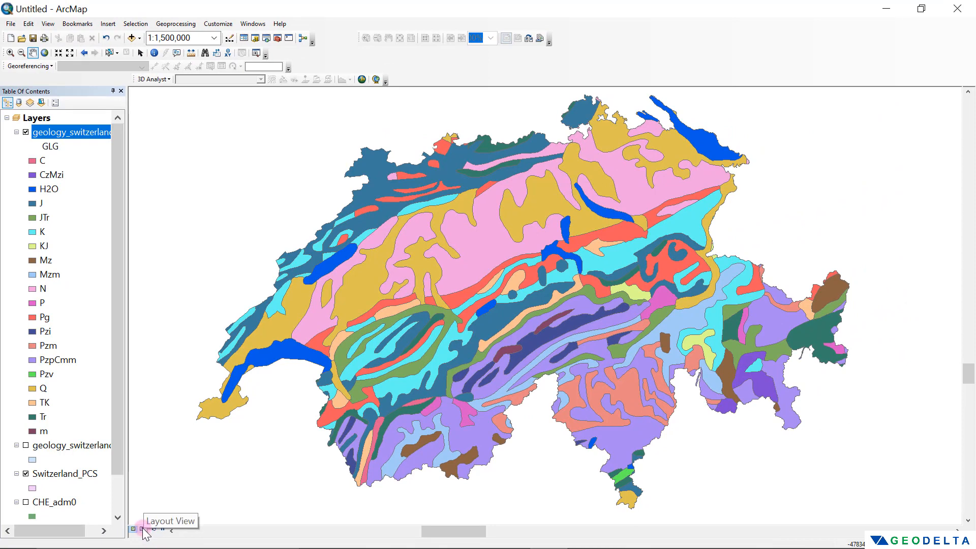
{"action": "left_click", "coordinate": [142, 529]}
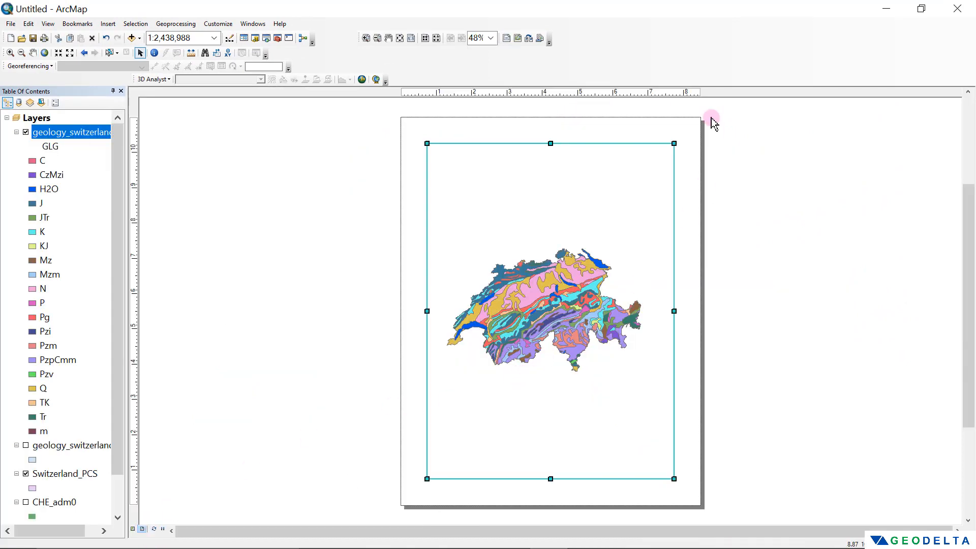
{"action": "left_click", "coordinate": [772, 223]}
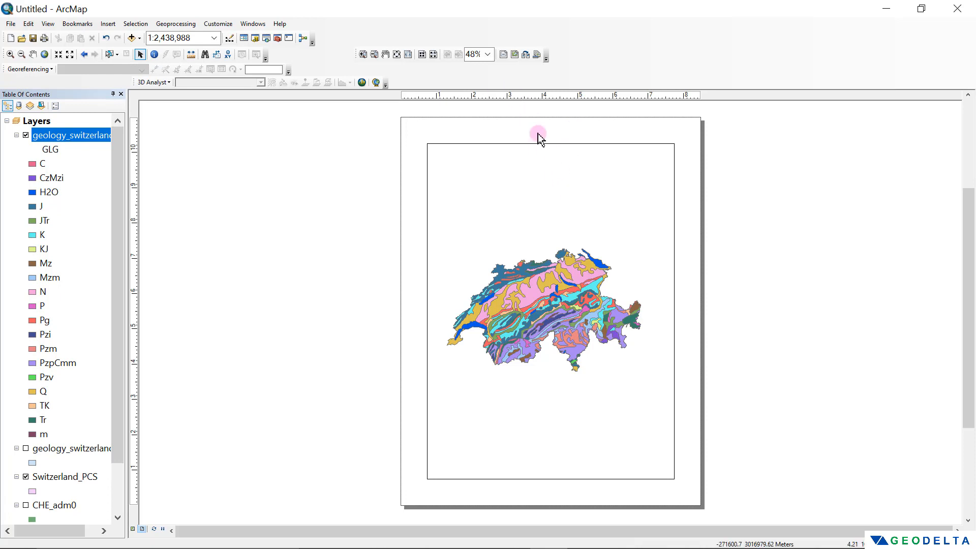
Step: Undock and close the Layout toolbar, display it again and dock it beside the Standard toolbar
{"action": "left_click_drag", "start_coordinate": [360, 53], "coordinate": [243, 161]}
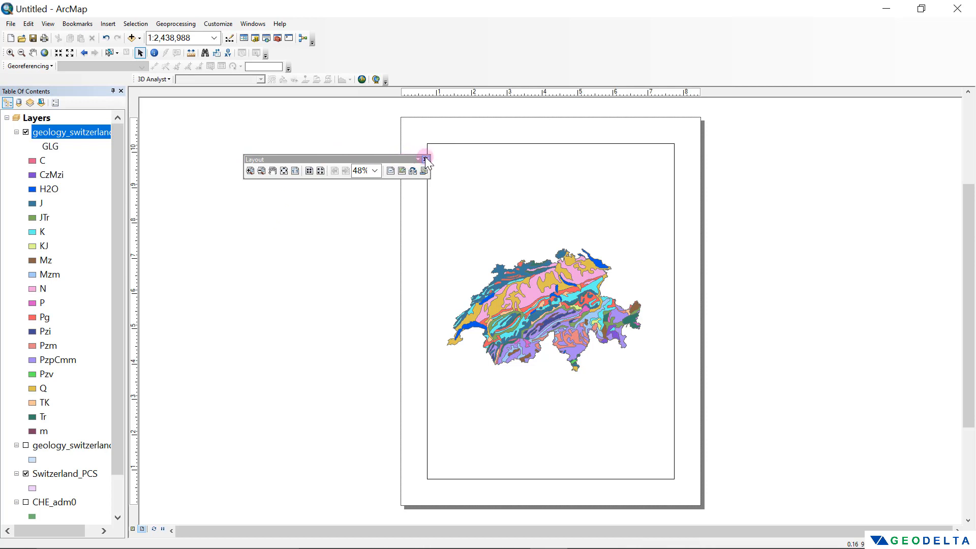
{"action": "left_click", "coordinate": [426, 159]}
{"action": "right_click", "coordinate": [430, 40]}
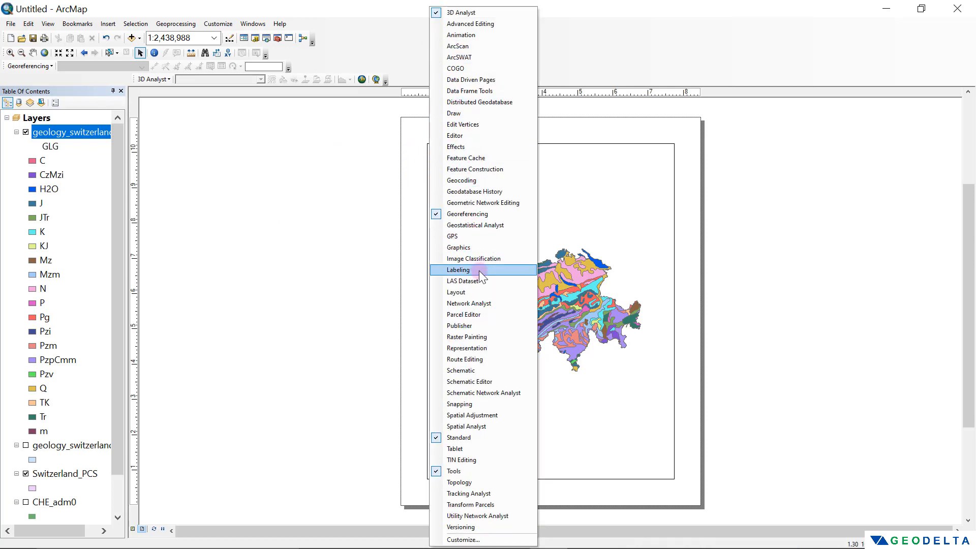
{"action": "left_click", "coordinate": [454, 293]}
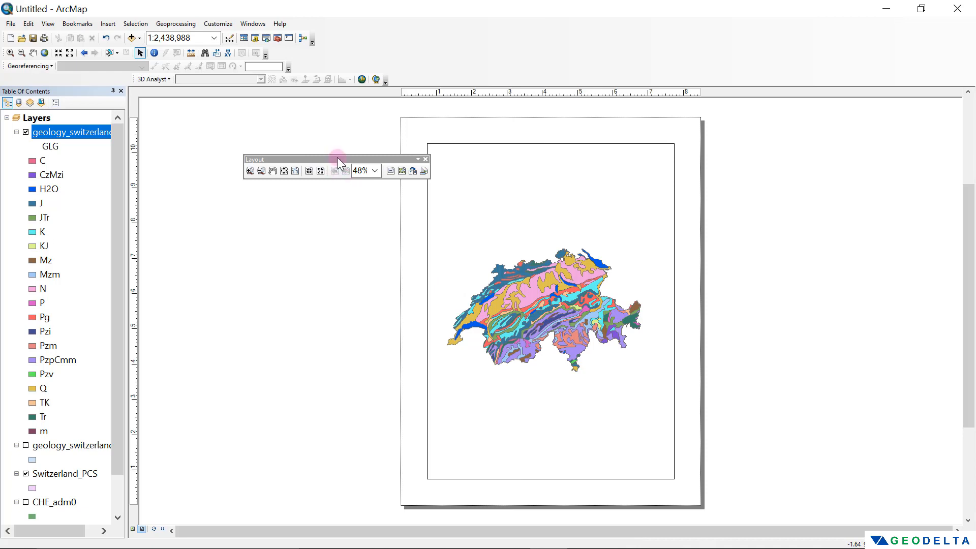
{"action": "left_click_drag", "start_coordinate": [337, 157], "coordinate": [436, 39]}
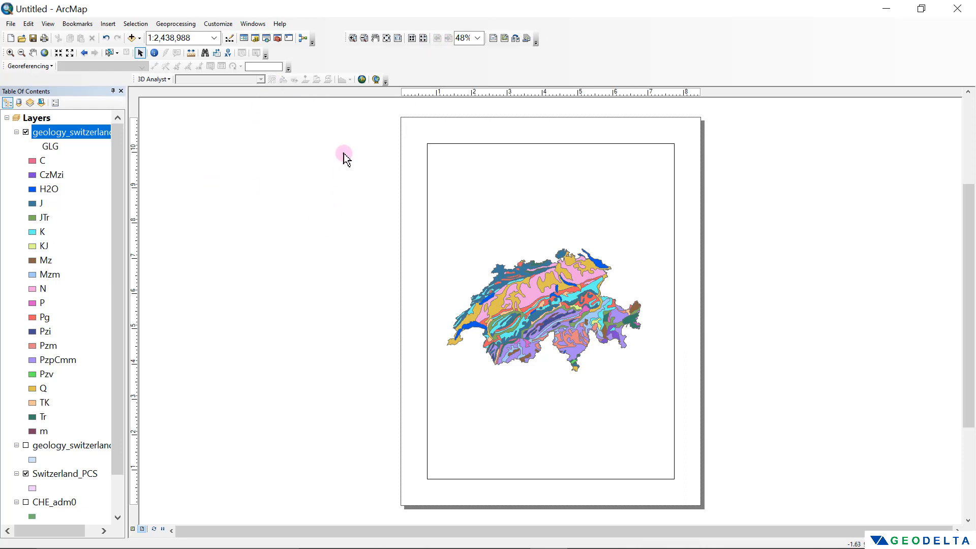
Step: Change the page layout to the ISO A3 Landscape template
{"action": "left_click", "coordinate": [516, 39]}
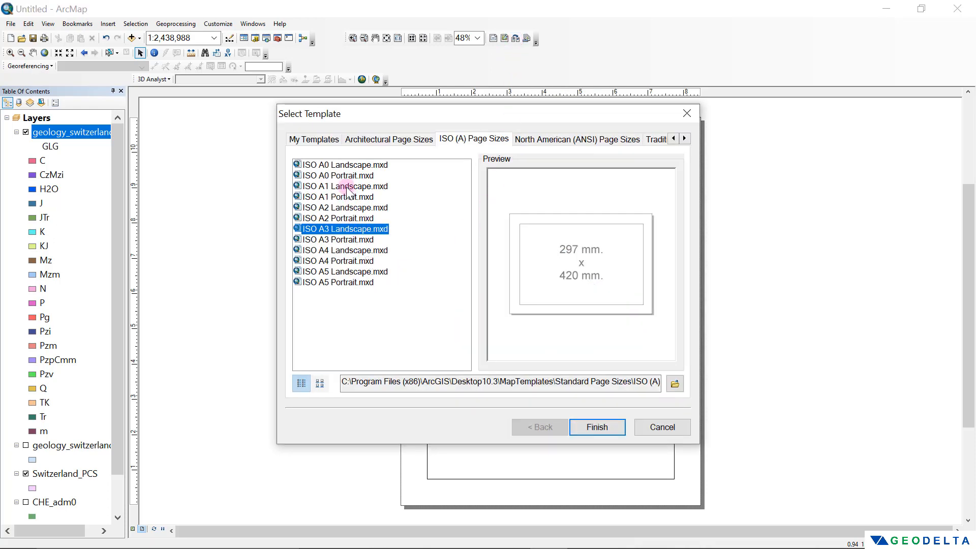
{"action": "left_click", "coordinate": [352, 251]}
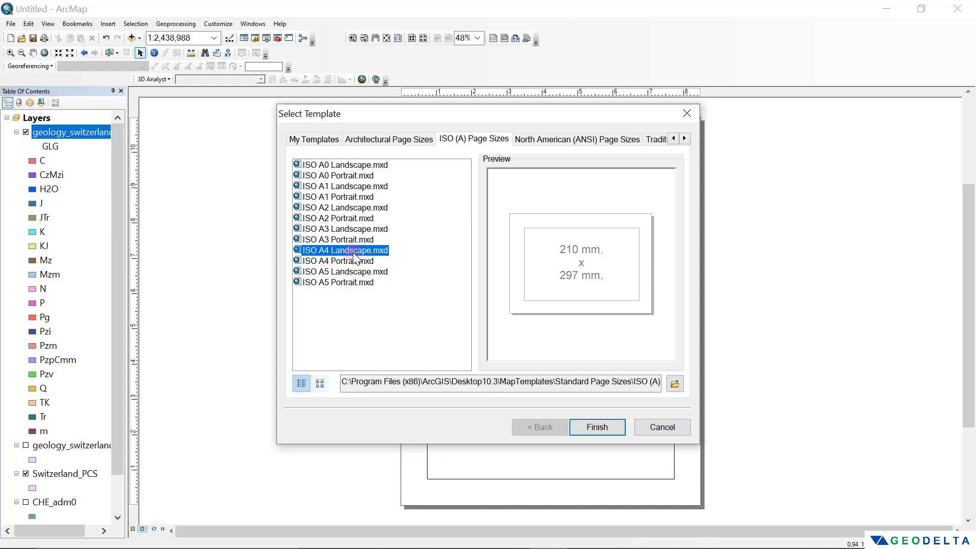
{"action": "left_click", "coordinate": [355, 230]}
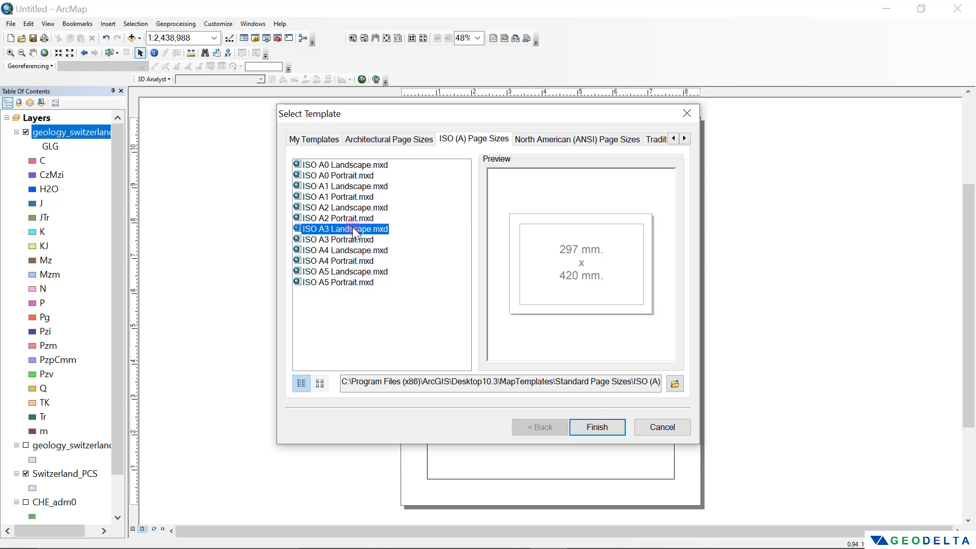
{"action": "left_click", "coordinate": [605, 427]}
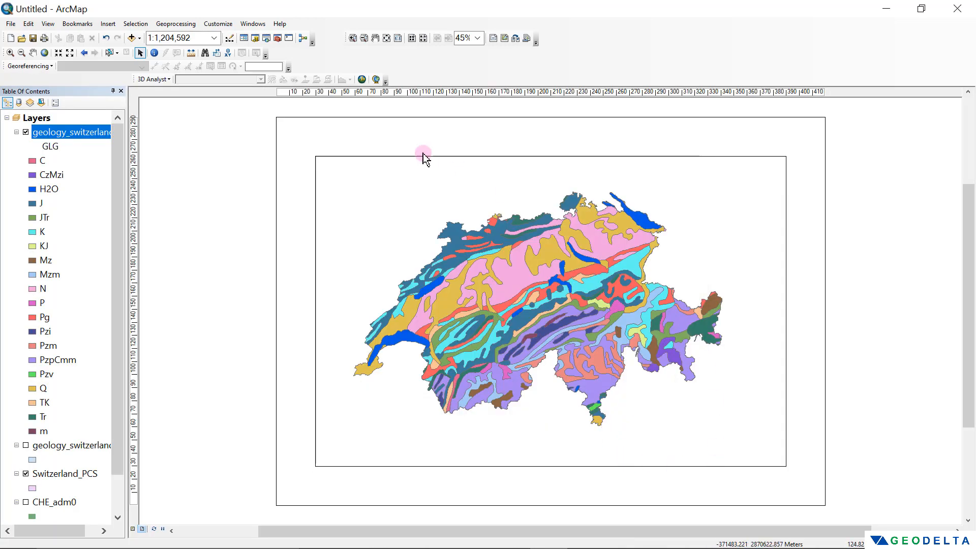
Step: Enlarge the data frame at two opposite corners so it fills the A3 page with a narrow margin, and deselect it
{"action": "left_click", "coordinate": [387, 227]}
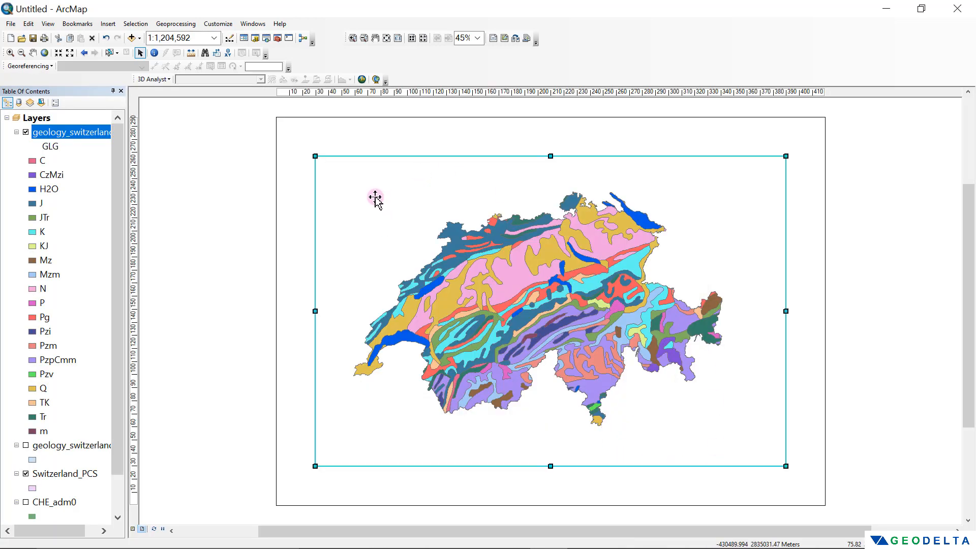
{"action": "left_click_drag", "start_coordinate": [315, 156], "coordinate": [295, 134]}
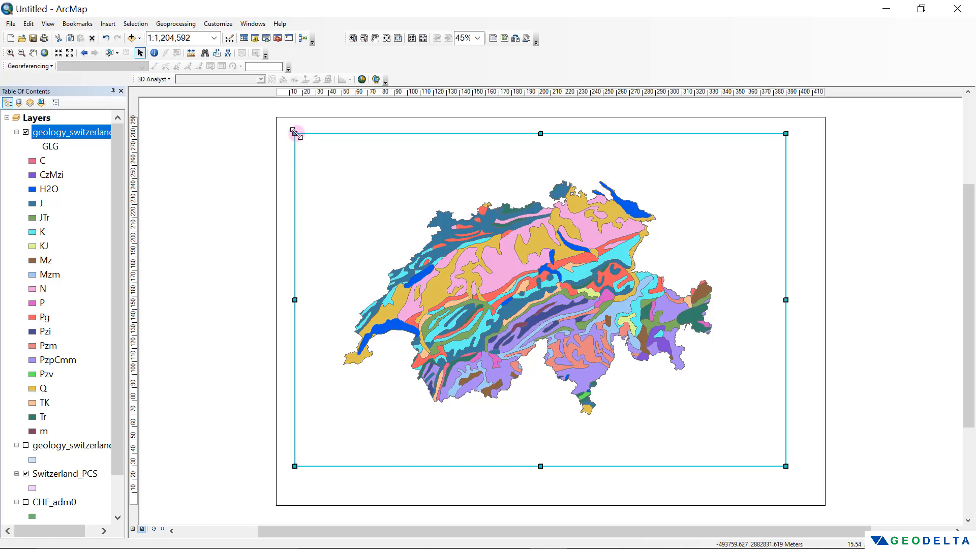
{"action": "mouse_move", "coordinate": [296, 134]}
{"action": "left_mouse_down"}
{"action": "mouse_move", "coordinate": [279, 118]}
{"action": "mouse_move", "coordinate": [295, 135]}
{"action": "left_mouse_up"}
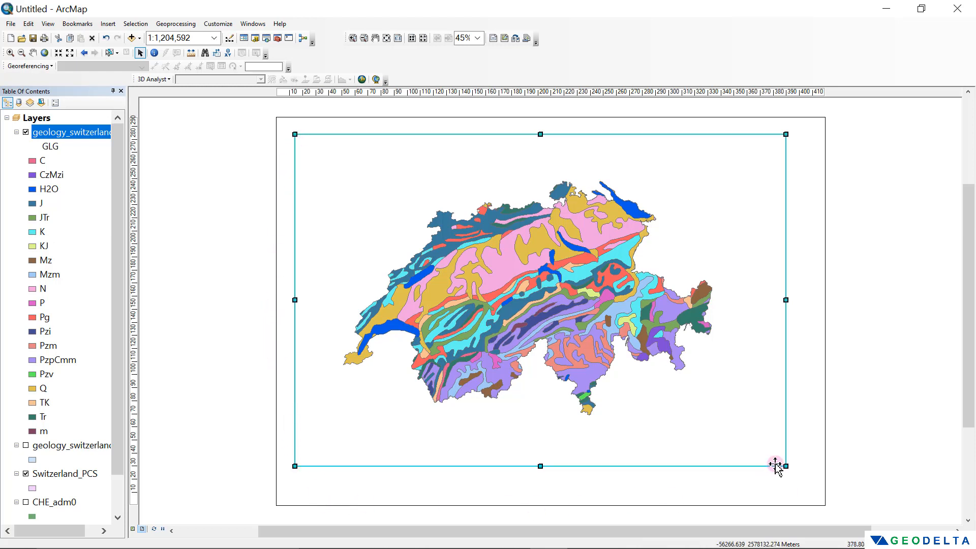
{"action": "left_click_drag", "start_coordinate": [786, 466], "coordinate": [810, 489]}
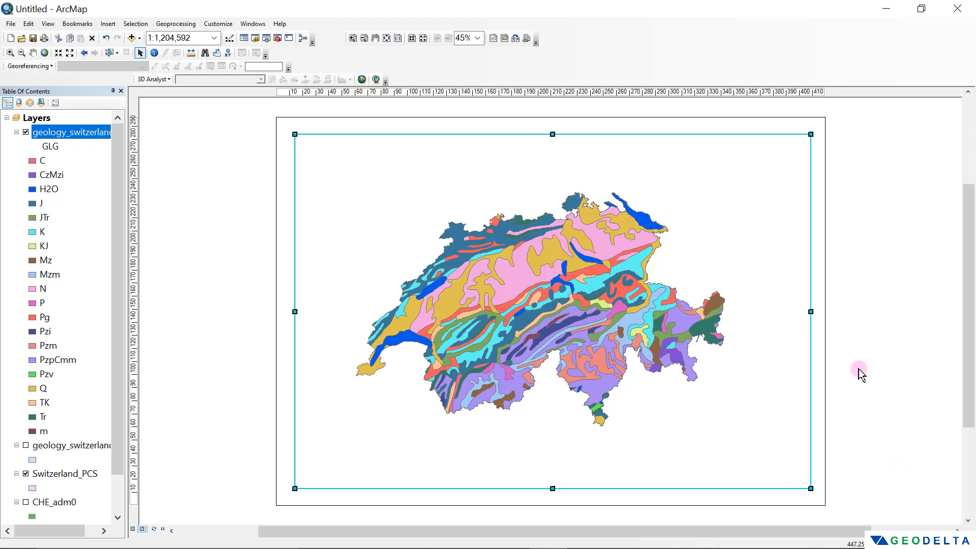
{"action": "left_click", "coordinate": [212, 223]}
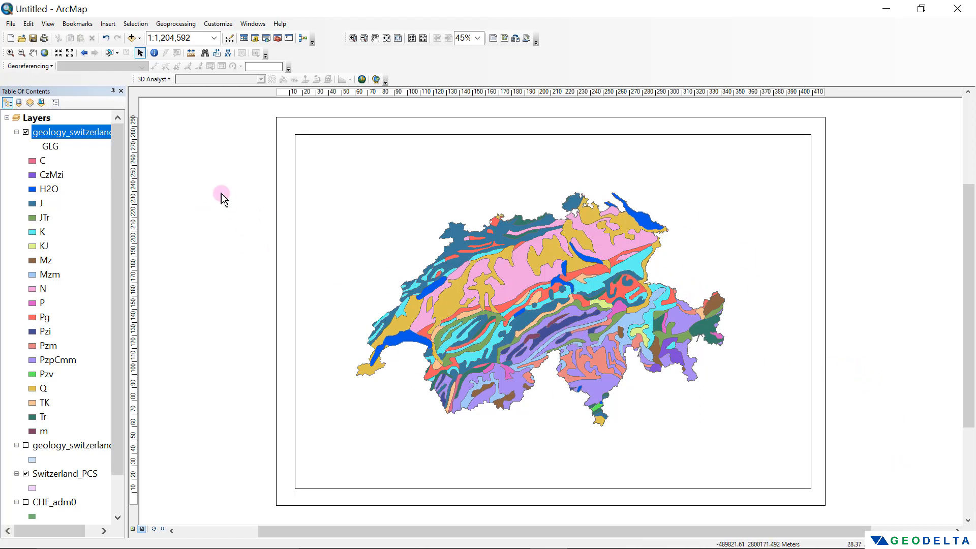
Step: Enlarge the Switzerland map inside the data frame to a scale of 1:1,036,389, keeping the whole country in the frame
{"action": "left_click", "coordinate": [33, 52]}
{"action": "mouse_move", "coordinate": [574, 314]}
{"action": "left_mouse_down"}
{"action": "mouse_move", "coordinate": [503, 326]}
{"action": "mouse_move", "coordinate": [688, 326]}
{"action": "mouse_move", "coordinate": [534, 326]}
{"action": "mouse_move", "coordinate": [580, 318]}
{"action": "left_mouse_up"}
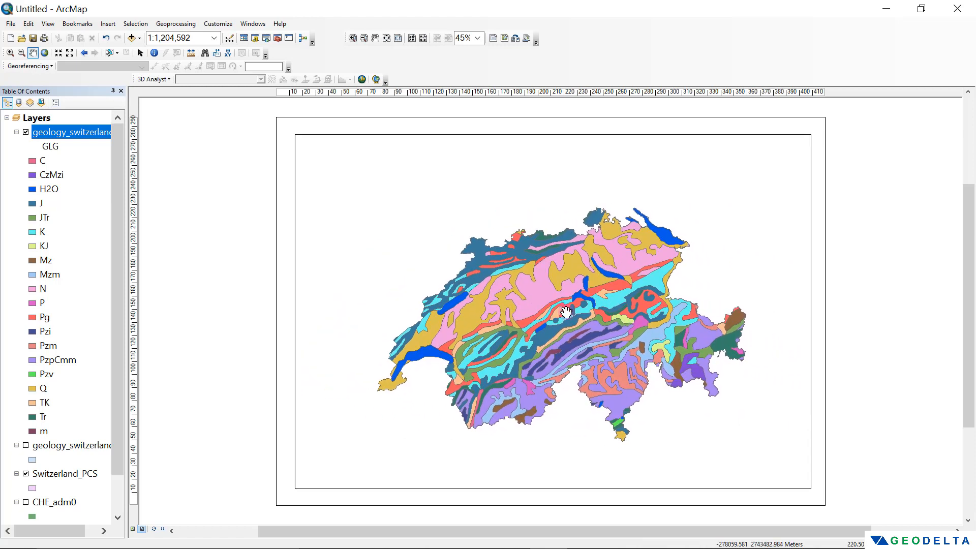
{"action": "left_click", "coordinate": [10, 53]}
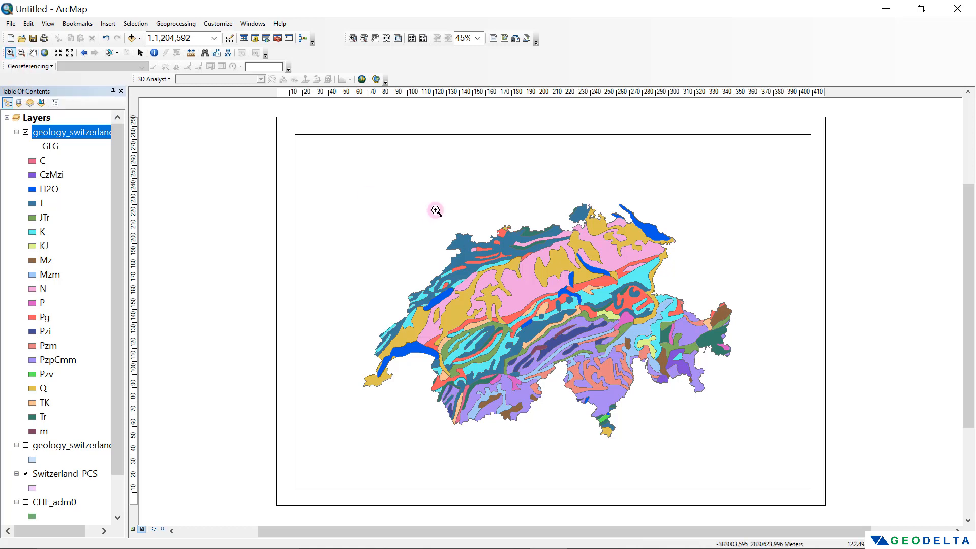
{"action": "left_click_drag", "start_coordinate": [344, 179], "coordinate": [813, 466]}
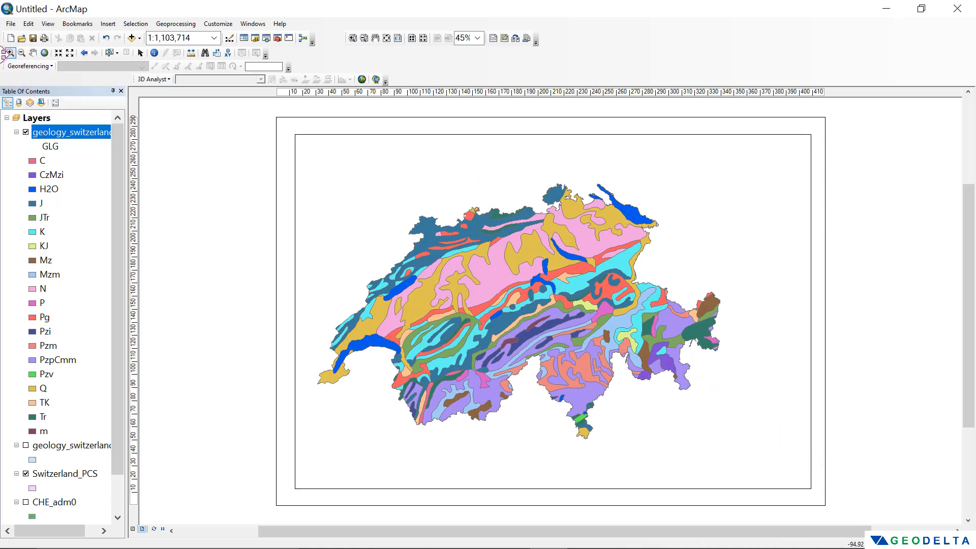
{"action": "left_click", "coordinate": [21, 54]}
{"action": "left_click_drag", "start_coordinate": [310, 156], "coordinate": [792, 471]}
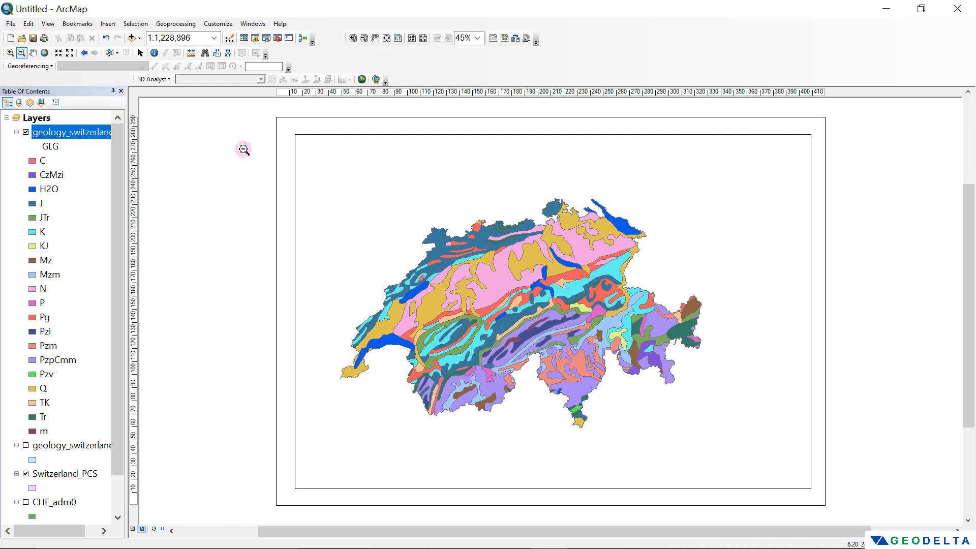
{"action": "left_click", "coordinate": [11, 52]}
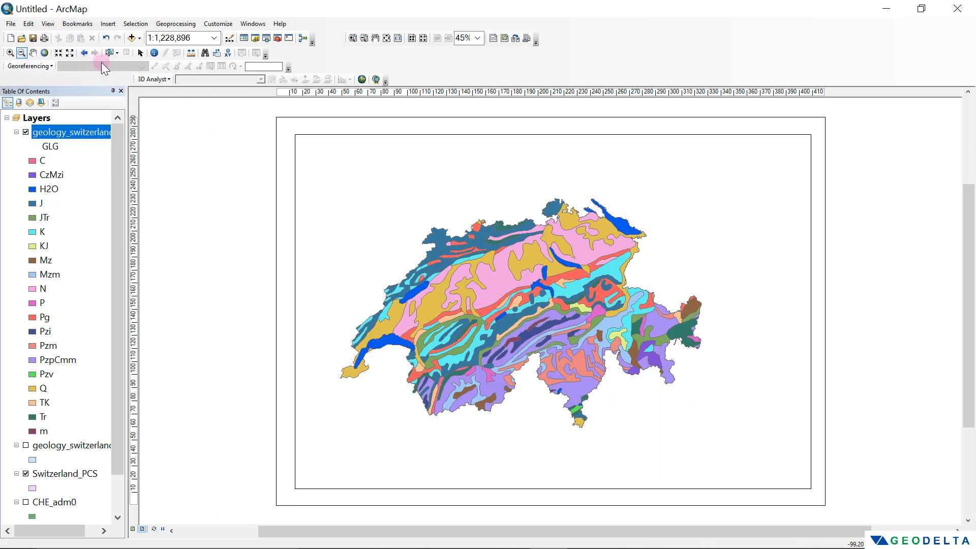
{"action": "left_click_drag", "start_coordinate": [368, 184], "coordinate": [804, 462]}
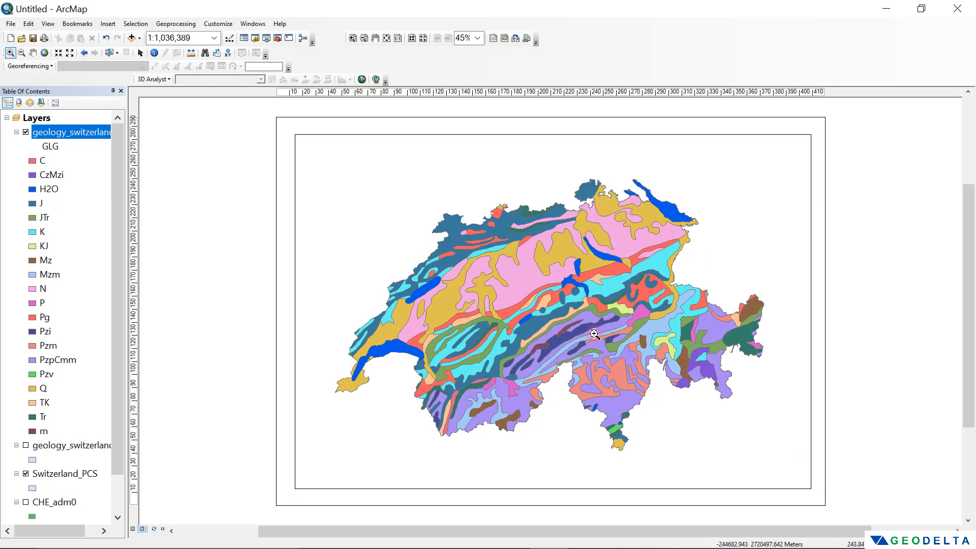
Step: Shift the map toward the lower right of the data frame, leaving free space along its left side
{"action": "left_click", "coordinate": [140, 53]}
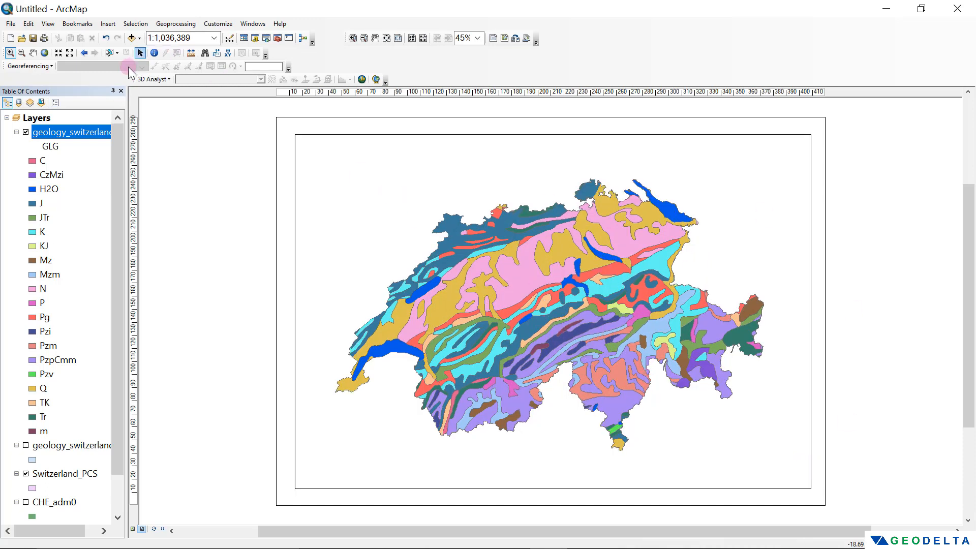
{"action": "left_click", "coordinate": [32, 53]}
{"action": "left_click_drag", "start_coordinate": [814, 300], "coordinate": [839, 316]}
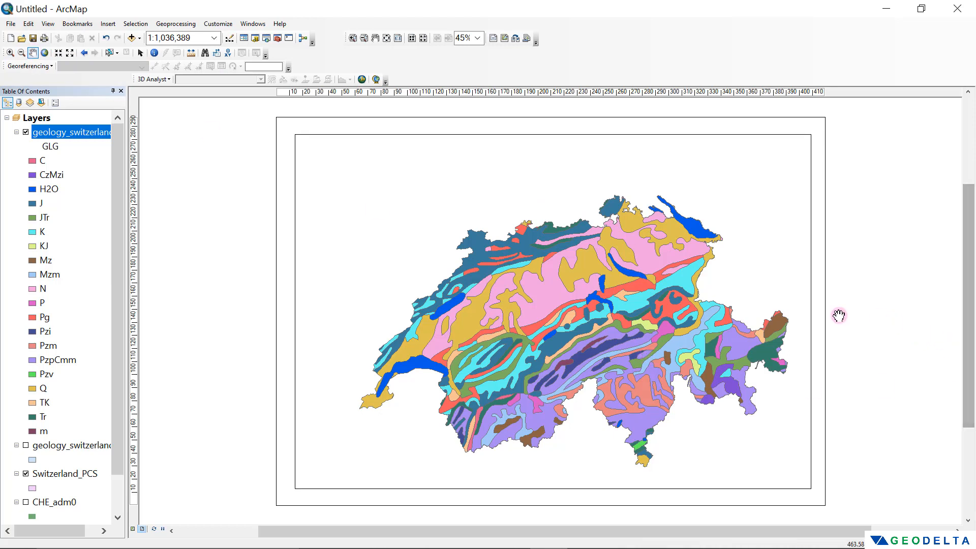
{"action": "left_click_drag", "start_coordinate": [656, 370], "coordinate": [658, 365]}
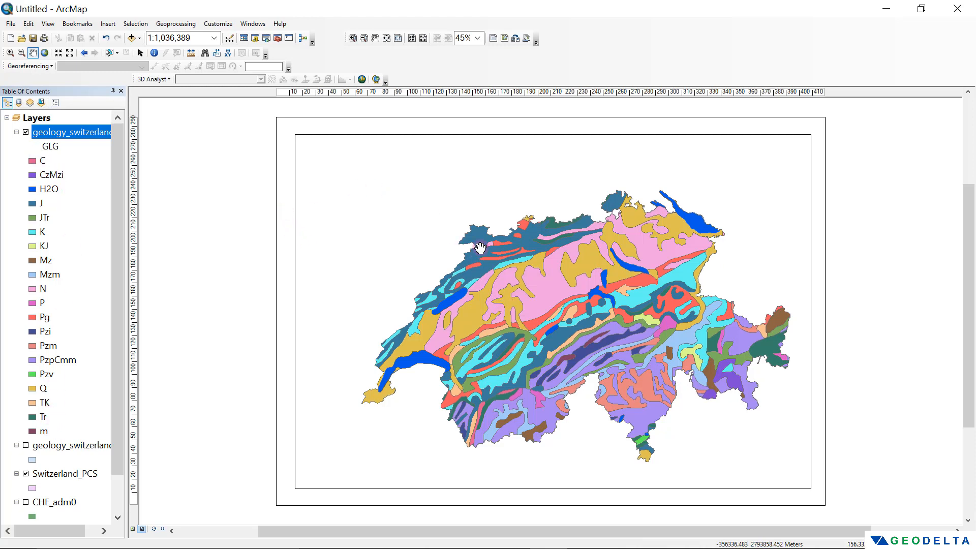
Step: Start inserting a legend and remove Switzerland_PCS from its items, keeping only geology_switzerland_dis
{"action": "left_click", "coordinate": [108, 24]}
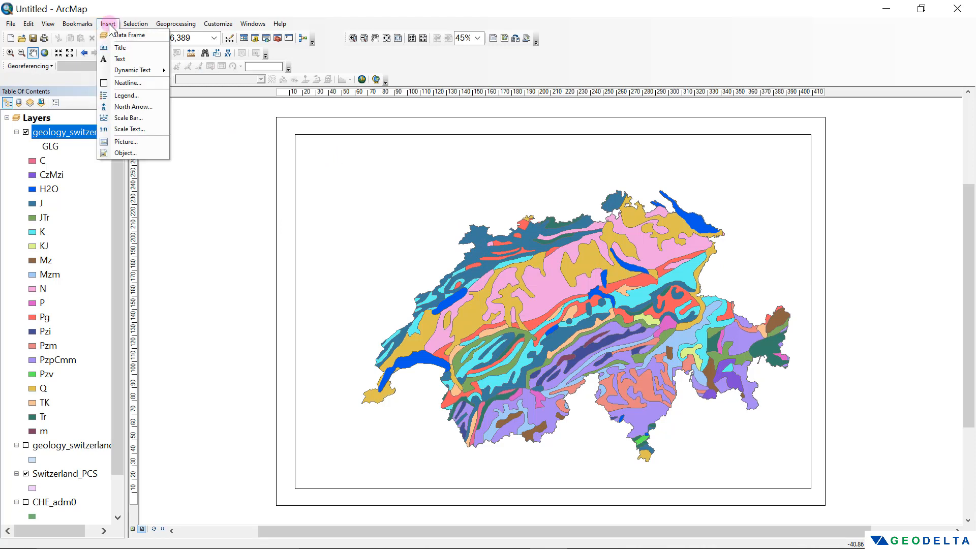
{"action": "left_click", "coordinate": [126, 95]}
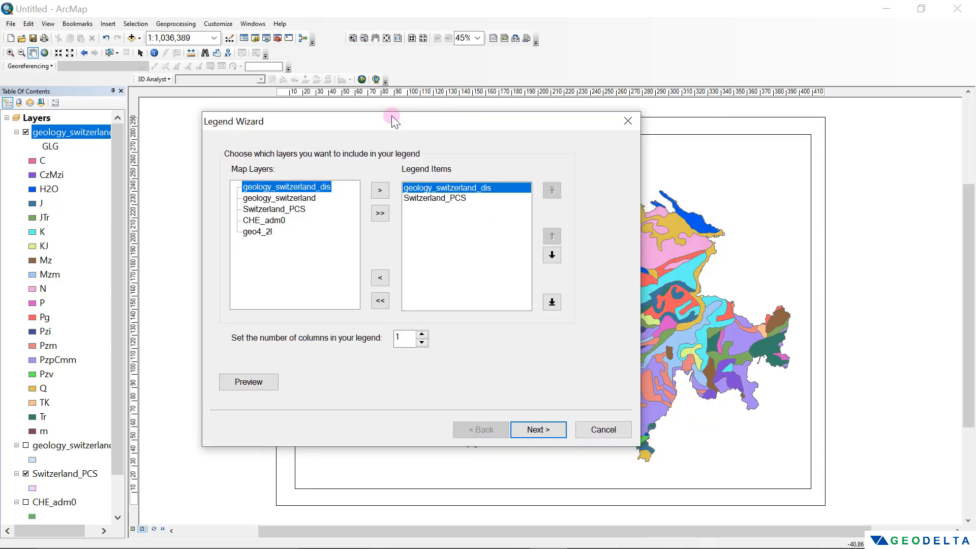
{"action": "left_click_drag", "start_coordinate": [392, 116], "coordinate": [388, 112]}
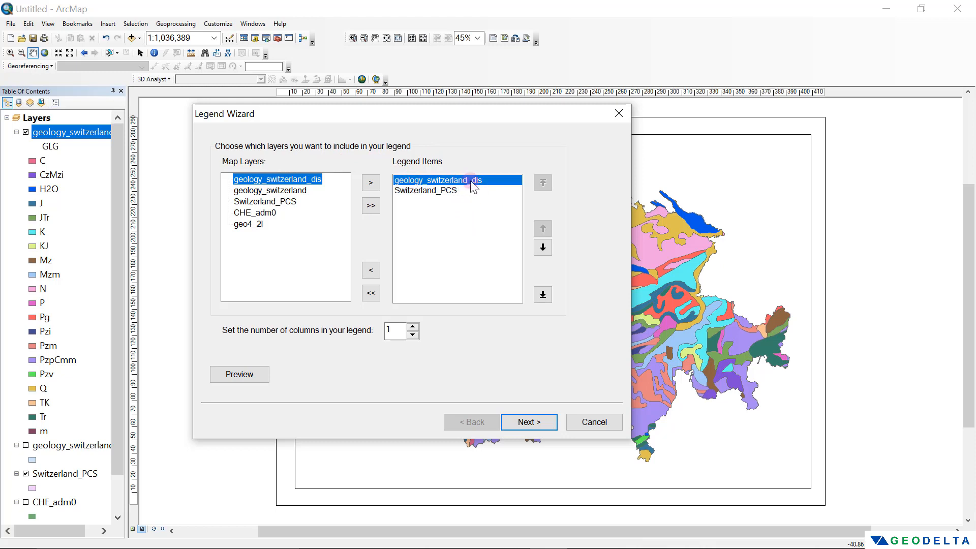
{"action": "left_click", "coordinate": [427, 192]}
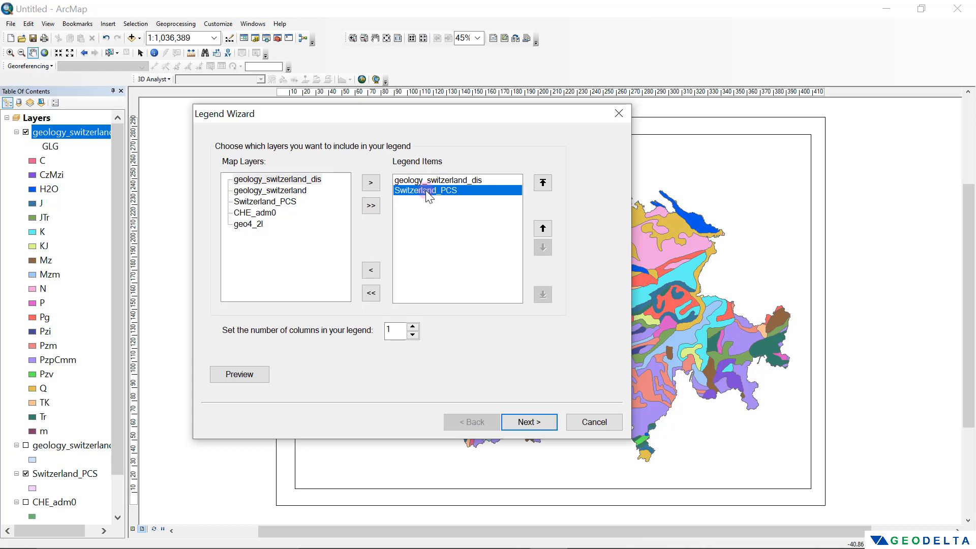
{"action": "left_click", "coordinate": [371, 269]}
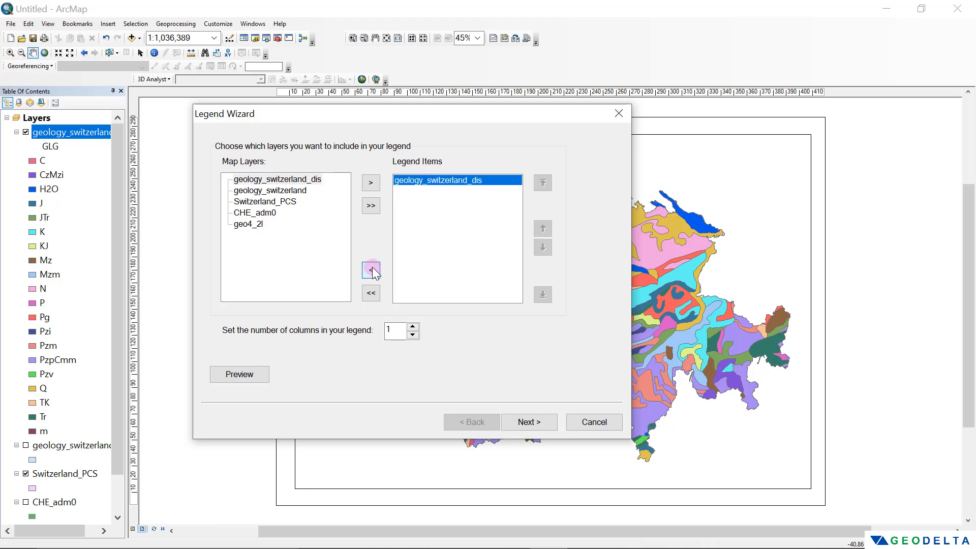
Step: Add geology_switzerland to the legend items and remove it again
{"action": "left_click", "coordinate": [295, 192]}
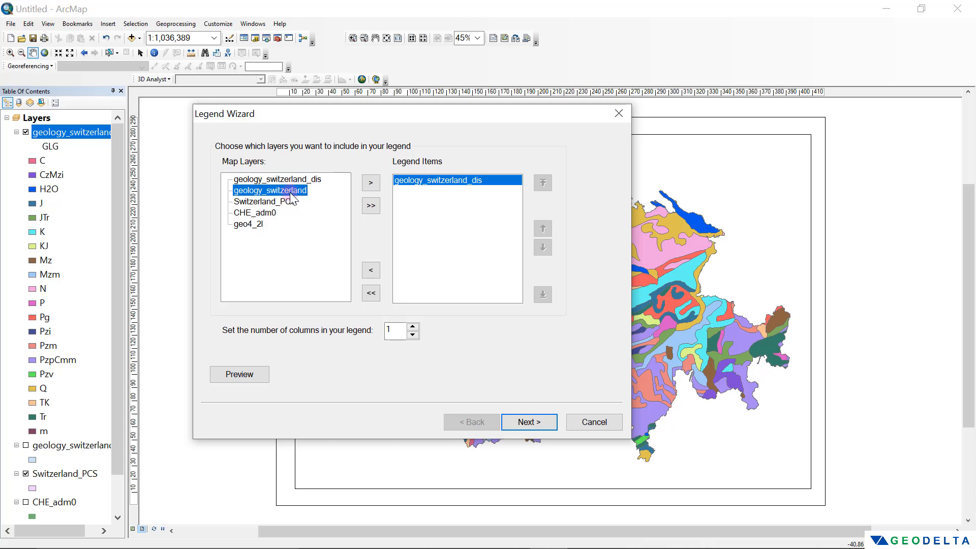
{"action": "left_click", "coordinate": [372, 184]}
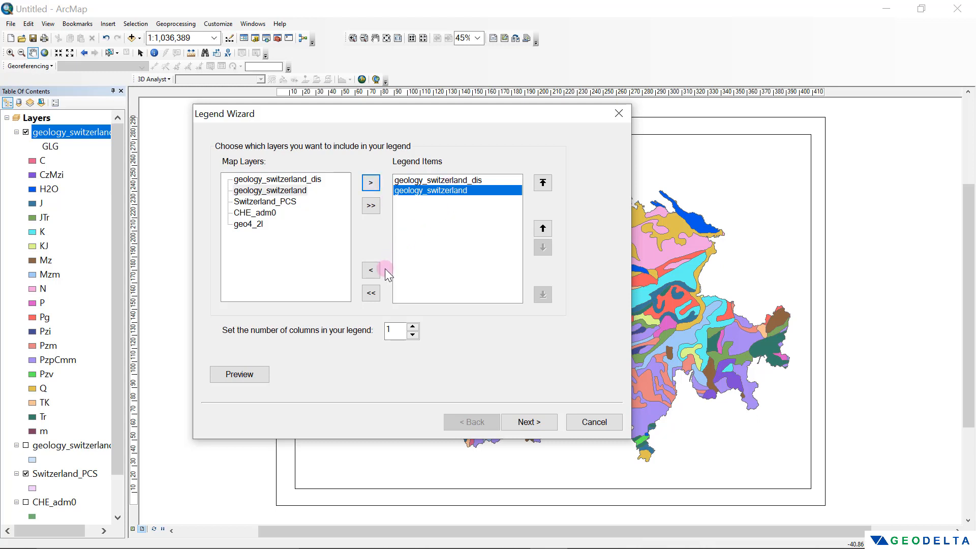
{"action": "left_click", "coordinate": [371, 270]}
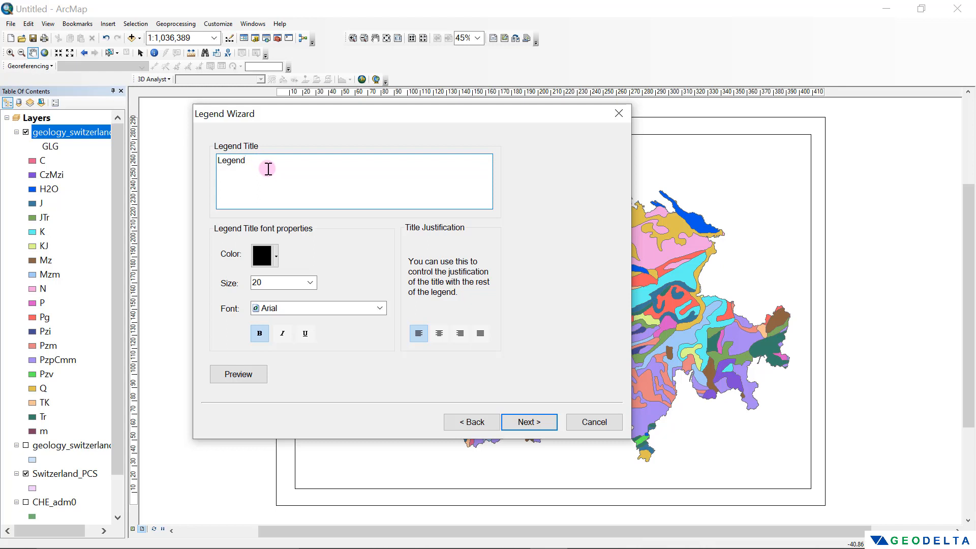
Step: Finish the legend with the title "Legend" and default patches and spacing, and place it in the lower left of the data frame
{"action": "left_click_drag", "start_coordinate": [268, 172], "coordinate": [200, 175]}
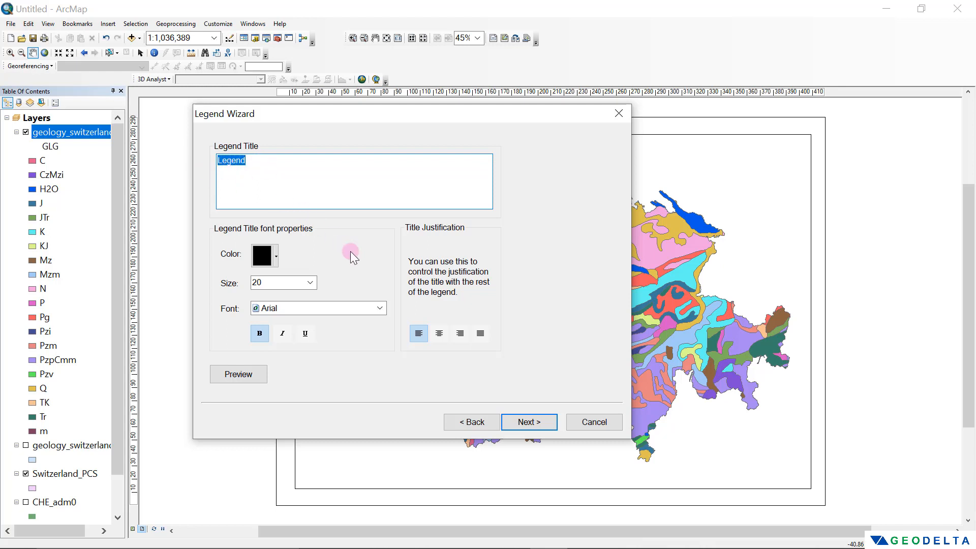
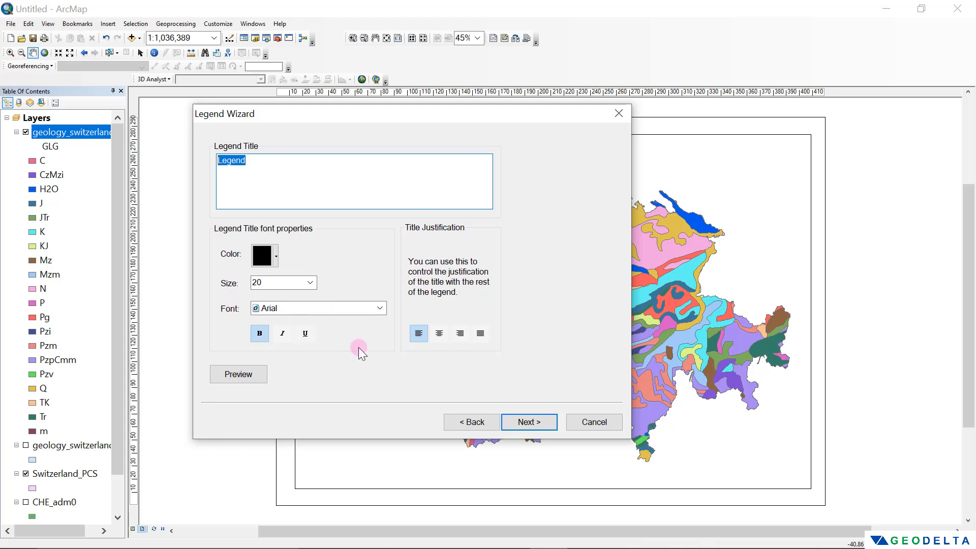
{"action": "left_click", "coordinate": [535, 430]}
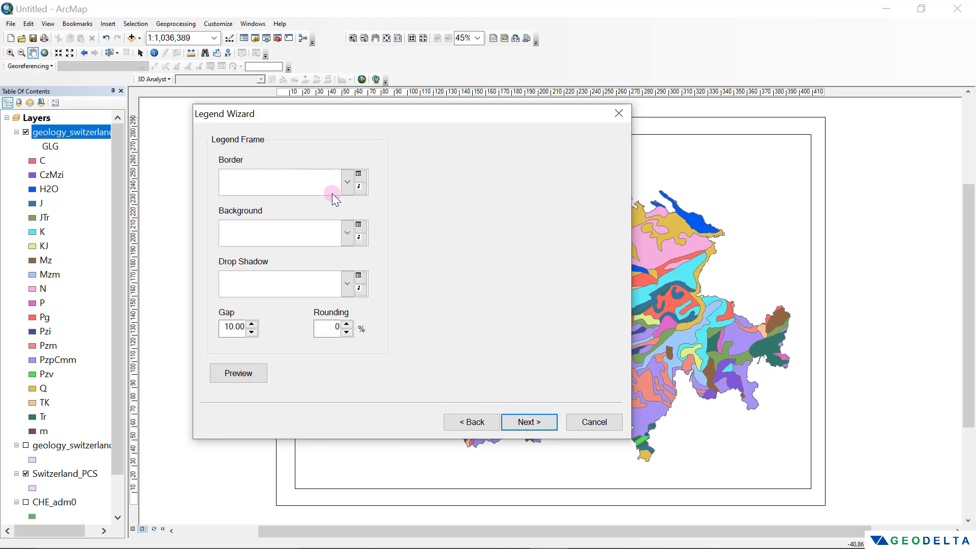
{"action": "left_click", "coordinate": [346, 184]}
{"action": "left_click", "coordinate": [259, 217]}
{"action": "left_click", "coordinate": [527, 421]}
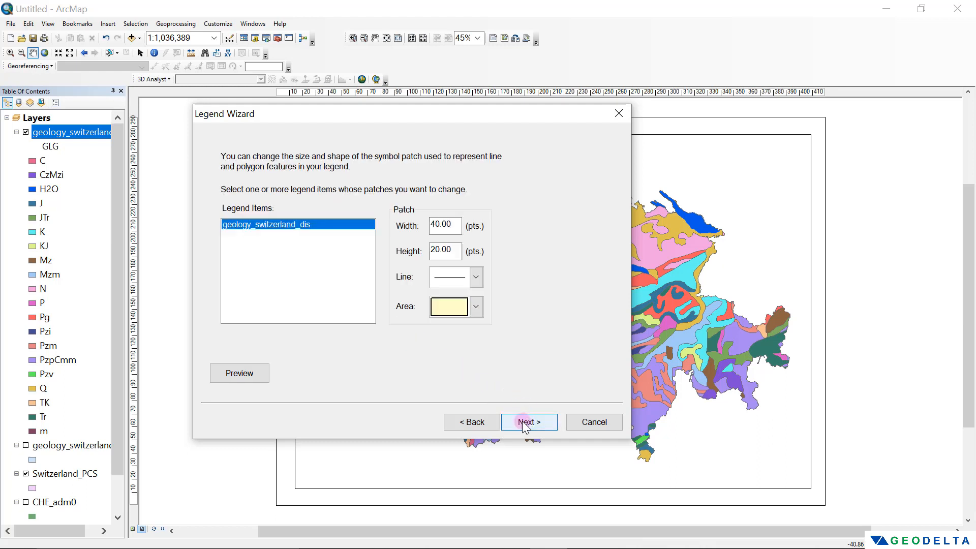
{"action": "left_click", "coordinate": [528, 422]}
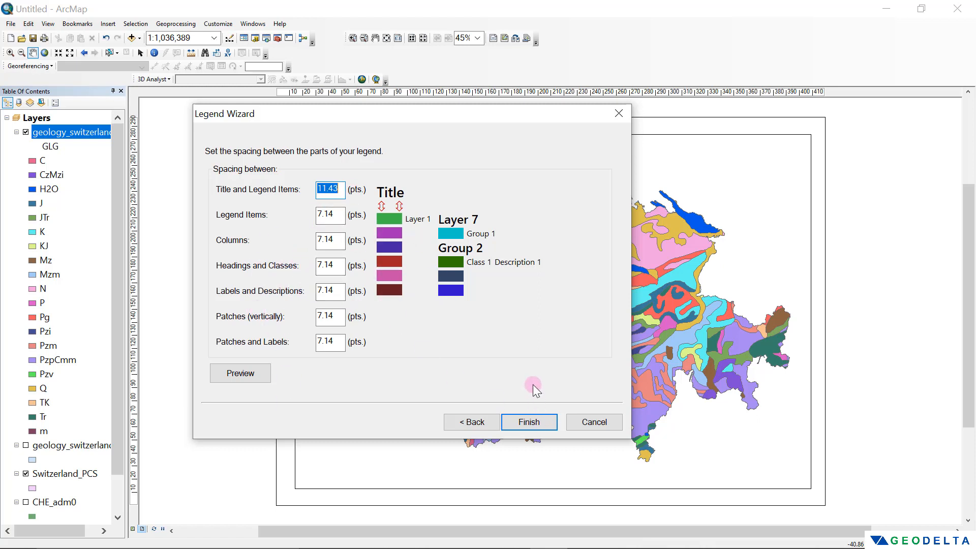
{"action": "left_click", "coordinate": [526, 423]}
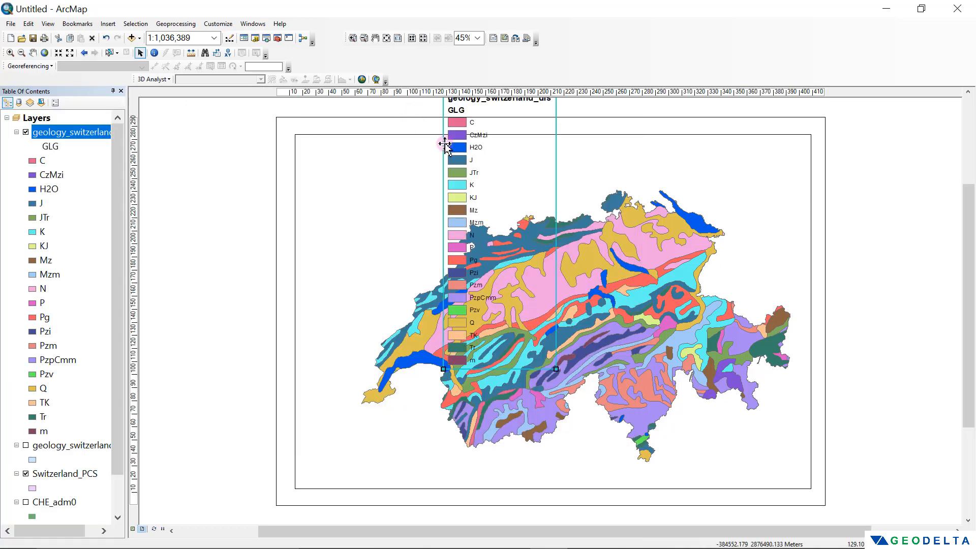
{"action": "left_click_drag", "start_coordinate": [446, 149], "coordinate": [307, 221]}
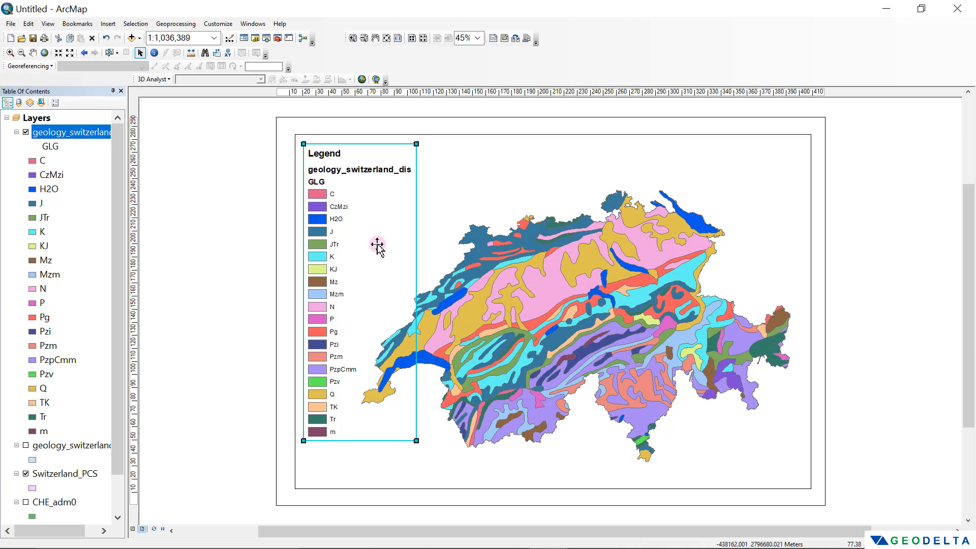
{"action": "left_click_drag", "start_coordinate": [363, 147], "coordinate": [364, 188]}
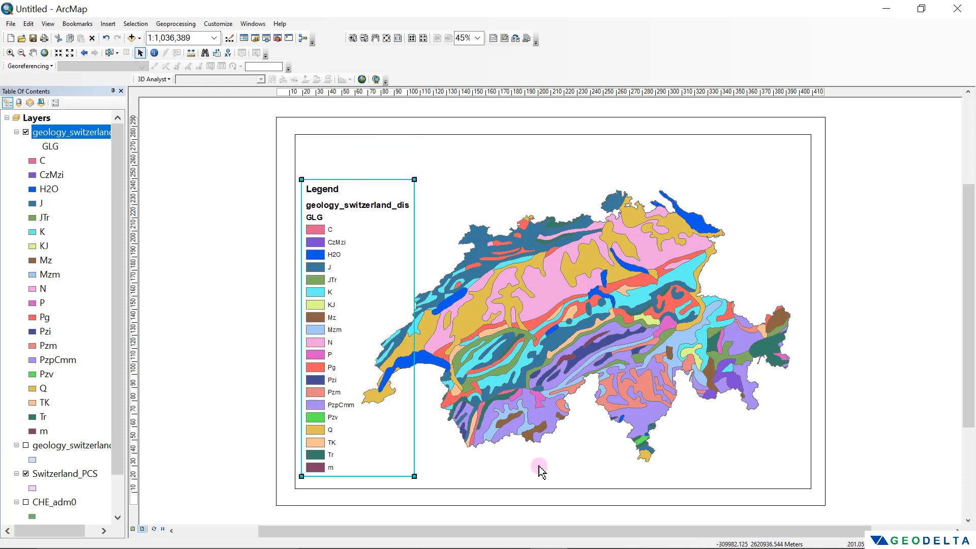
Step: Set the legend's geology_switzerland_dis item to be placed in a new column with a column count of 2, and apply it
{"action": "right_click", "coordinate": [305, 245]}
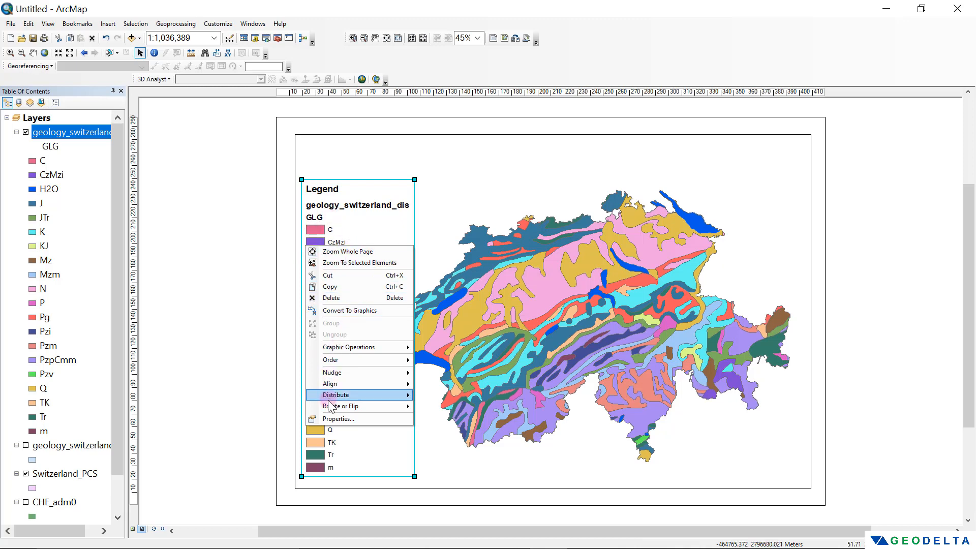
{"action": "left_click", "coordinate": [334, 419]}
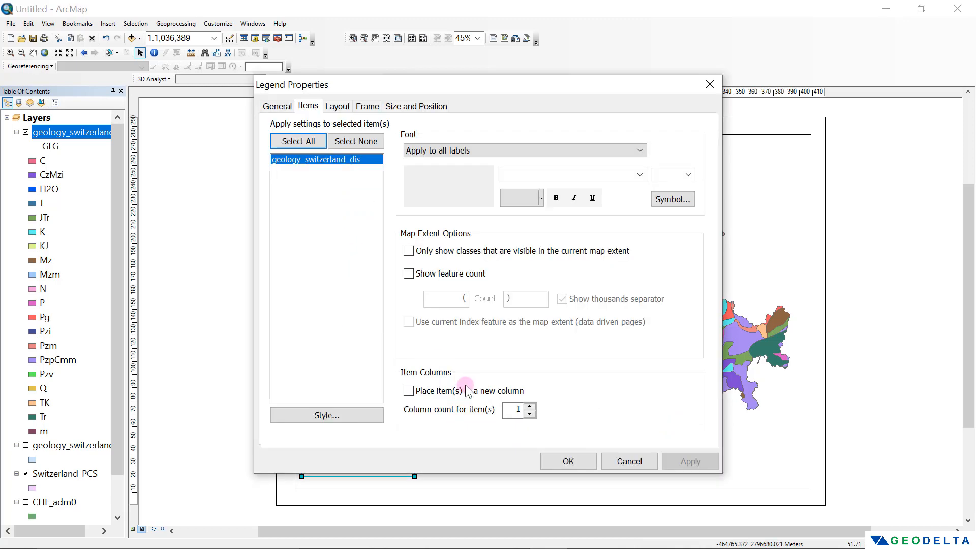
{"action": "left_click", "coordinate": [297, 108]}
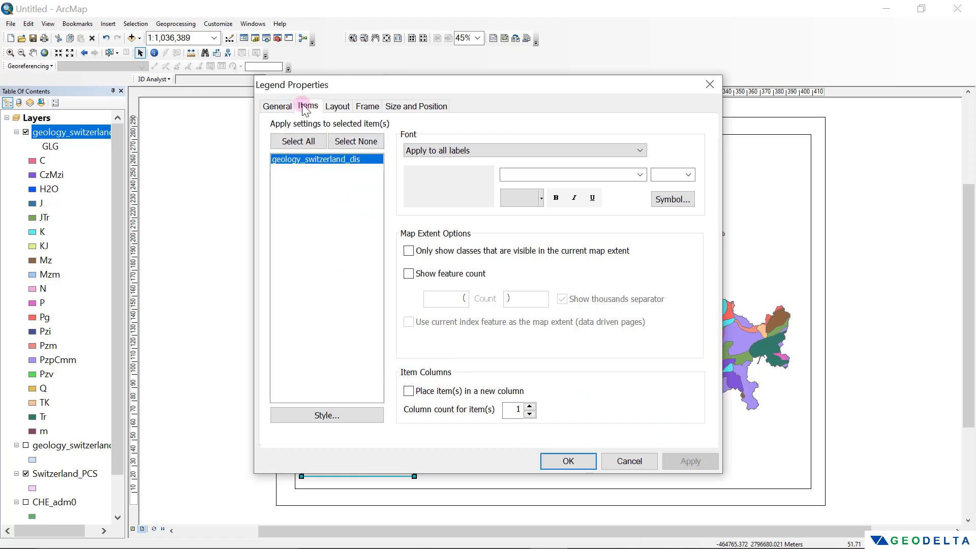
{"action": "left_click", "coordinate": [410, 391]}
{"action": "left_click", "coordinate": [530, 414]}
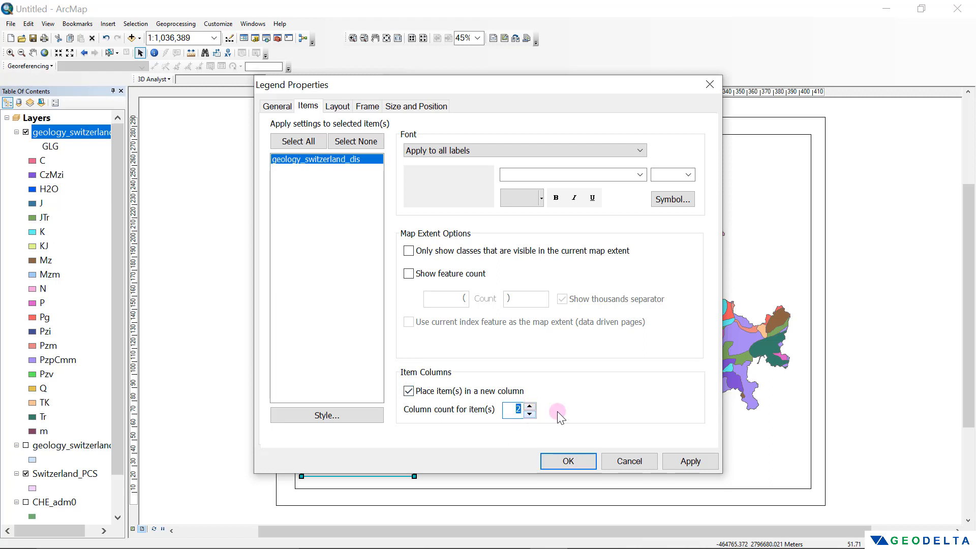
{"action": "left_click", "coordinate": [689, 461]}
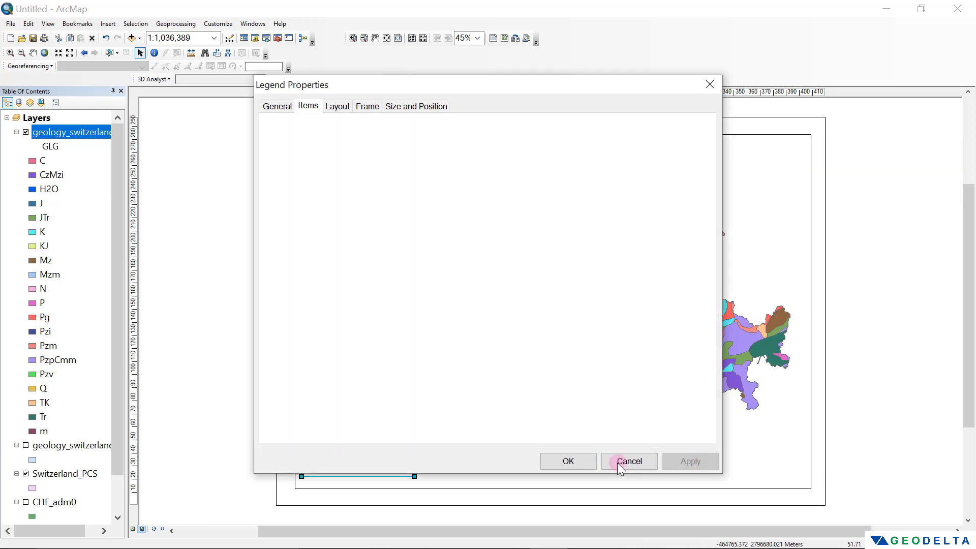
Step: Accept the two-column legend and move it to the upper left corner of the data frame
{"action": "left_click", "coordinate": [569, 461]}
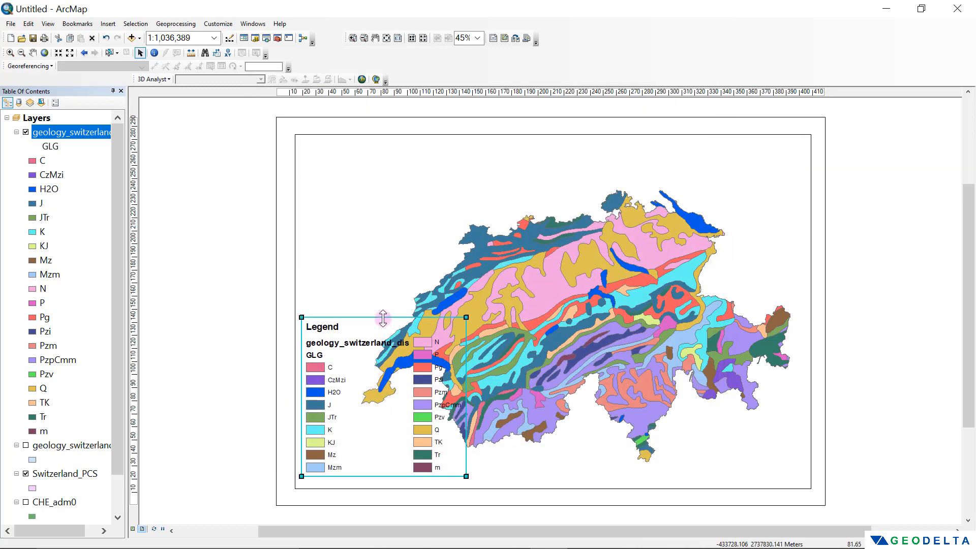
{"action": "left_click_drag", "start_coordinate": [383, 317], "coordinate": [382, 138]}
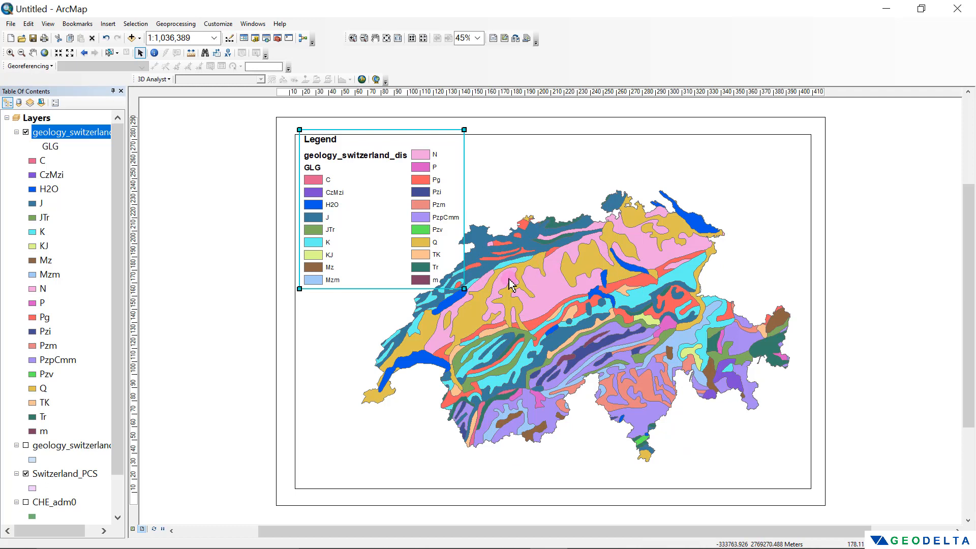
Step: Set the legend item back to a column count of 1 without a new column, and place the legend in the data frame's lower left
{"action": "right_click", "coordinate": [418, 258]}
{"action": "left_click", "coordinate": [463, 435]}
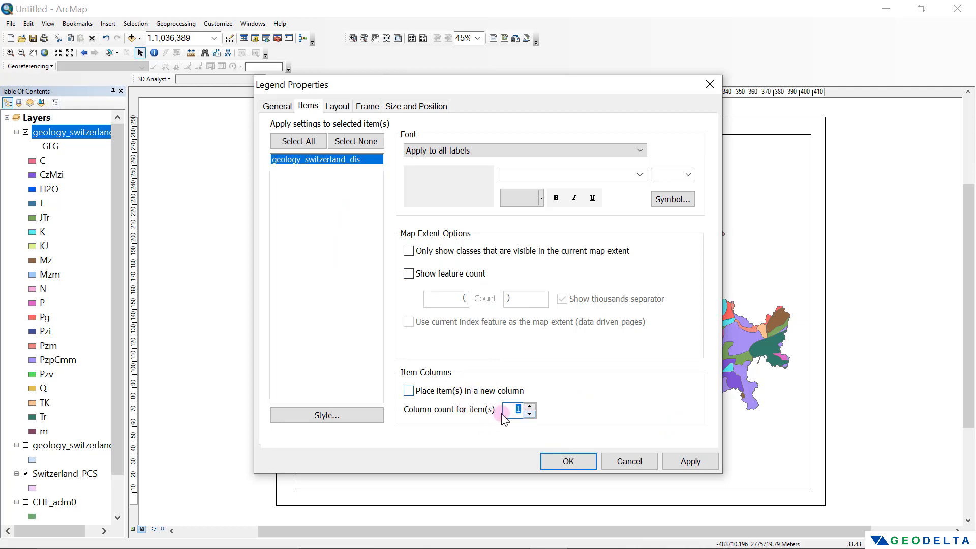
{"action": "left_click", "coordinate": [687, 461]}
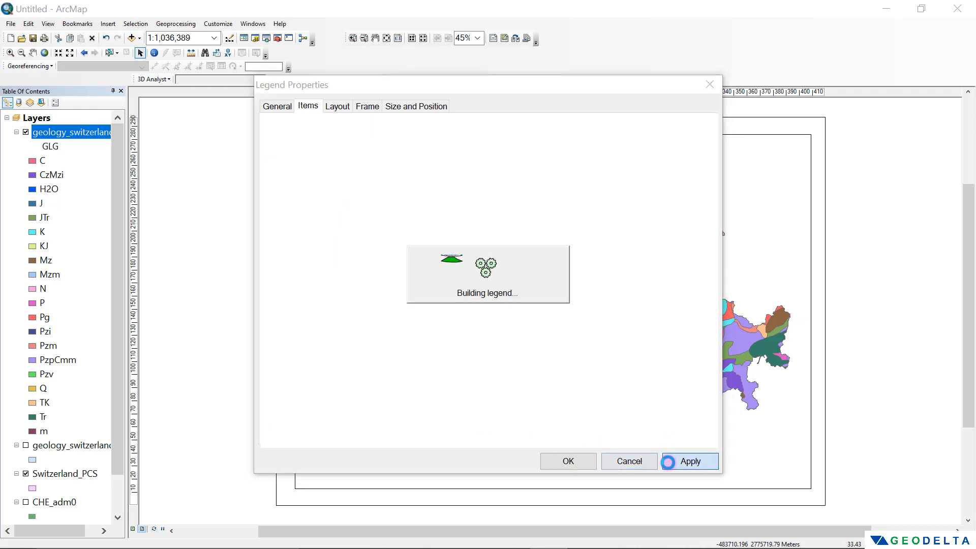
{"action": "left_click", "coordinate": [570, 461]}
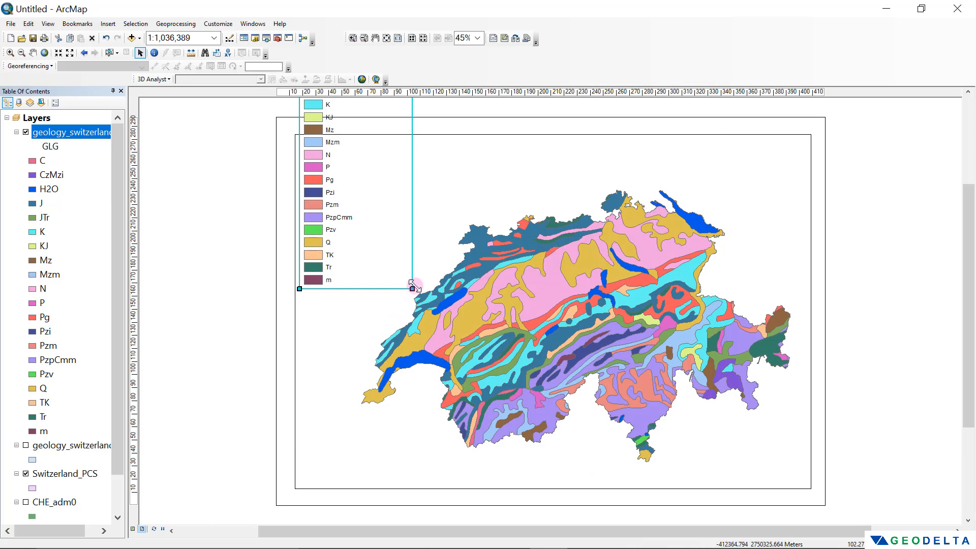
{"action": "mouse_move", "coordinate": [368, 287]}
{"action": "left_mouse_down"}
{"action": "mouse_move", "coordinate": [374, 493]}
{"action": "mouse_move", "coordinate": [371, 471]}
{"action": "left_mouse_up"}
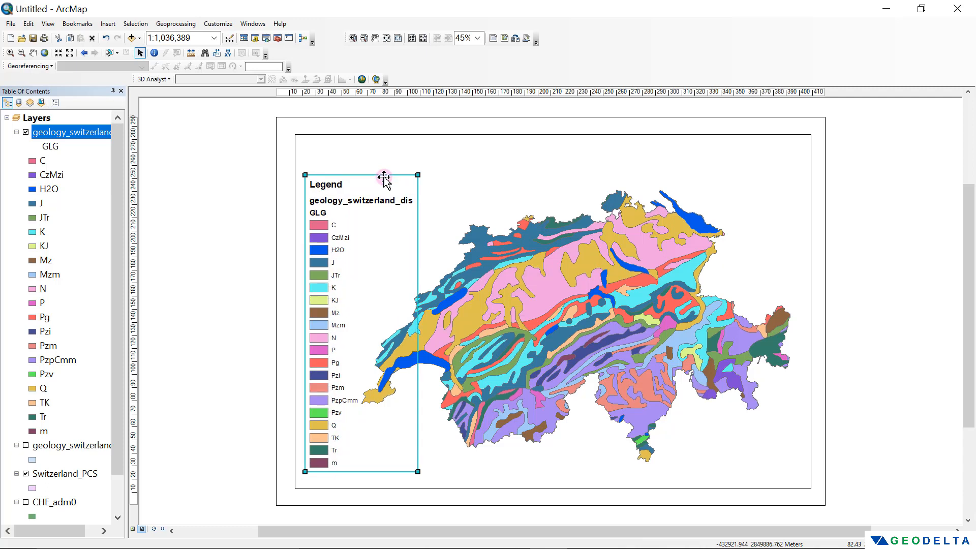
{"action": "left_click_drag", "start_coordinate": [384, 177], "coordinate": [381, 182]}
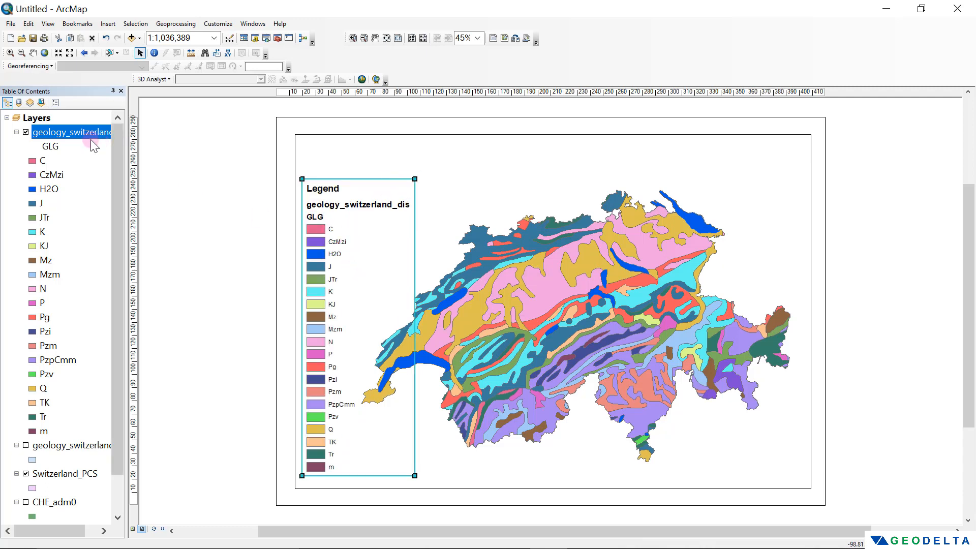
Step: Clear the GLG heading text under the geology_switzerland_dis layer
{"action": "left_click", "coordinate": [51, 146]}
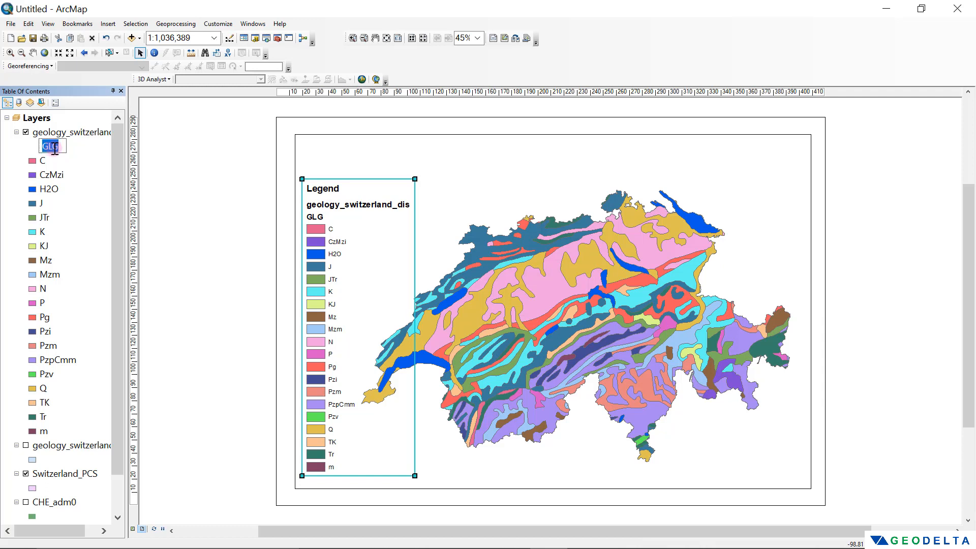
{"action": "left_click", "coordinate": [50, 147]}
{"action": "left_click", "coordinate": [54, 147]}
{"action": "double_click", "coordinate": [54, 149]}
{"action": "key", "text": "BackSpace"}
{"action": "key", "text": "Return"}
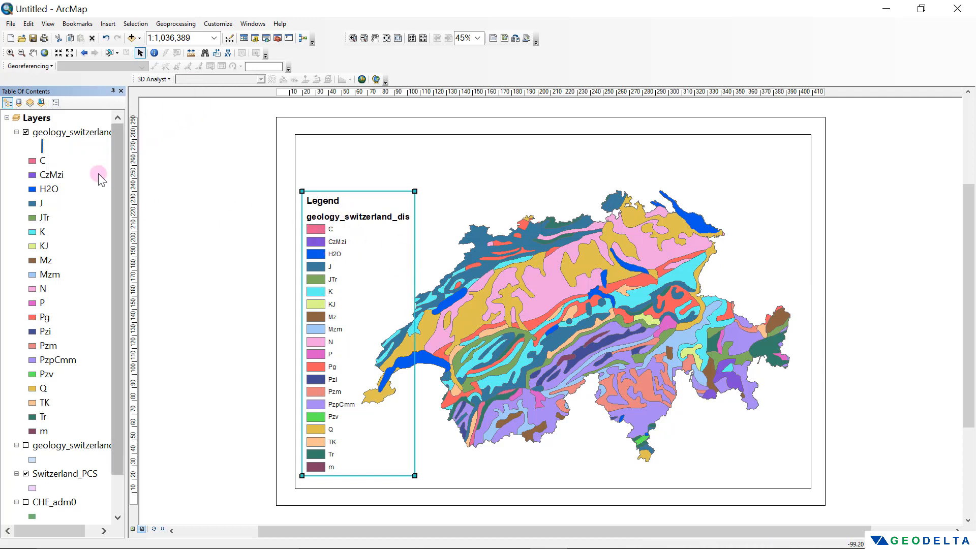
Step: Rename the geology_switzerland_dis layer as Geology
{"action": "left_click", "coordinate": [81, 133]}
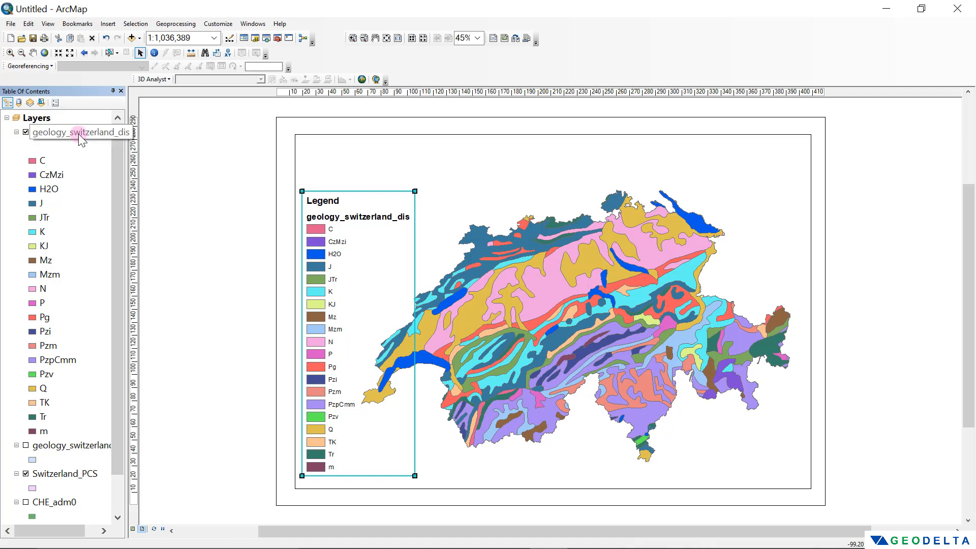
{"action": "left_click", "coordinate": [78, 133]}
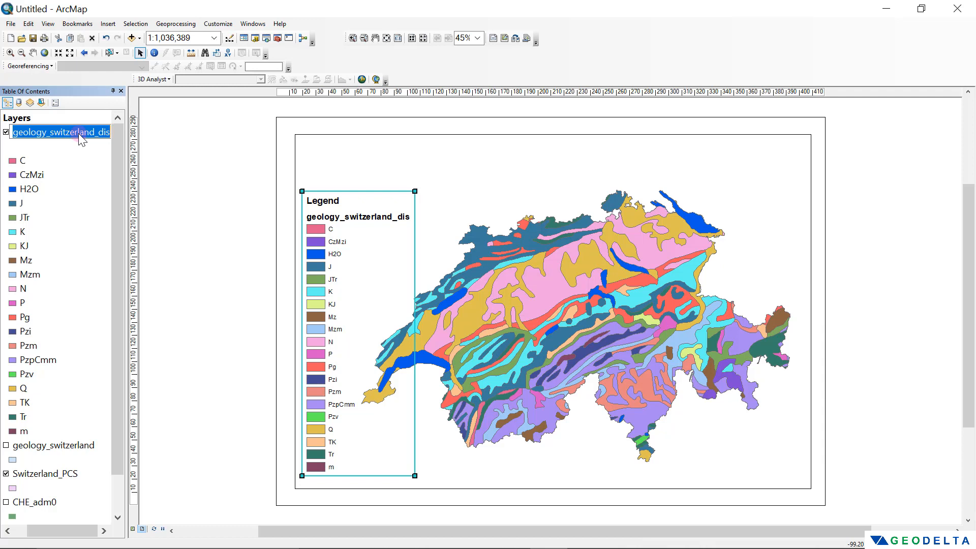
{"action": "type", "text": "Geology"}
{"action": "key", "text": "Return"}
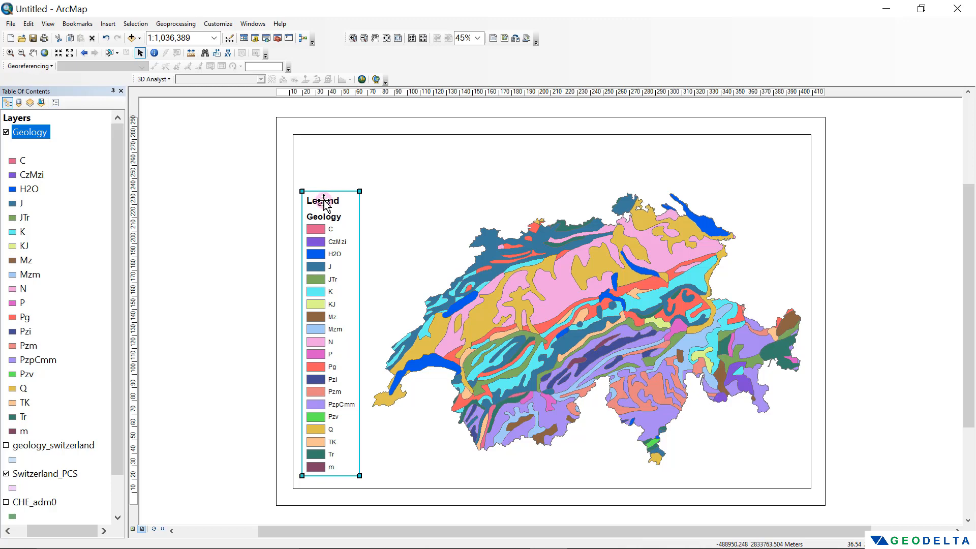
Step: Hide the legend's title, apply the change, and move the properties dialog clear of the legend
{"action": "right_click", "coordinate": [324, 200]}
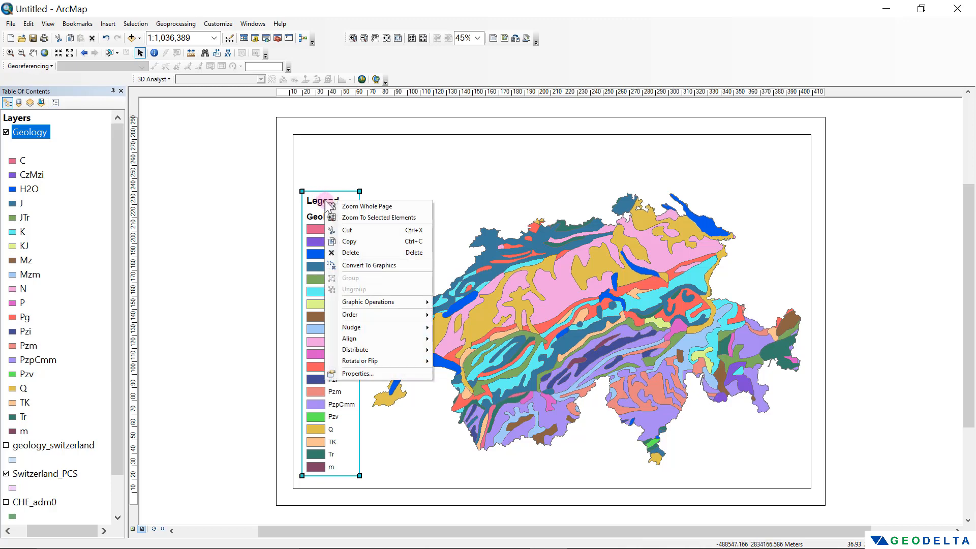
{"action": "left_click", "coordinate": [386, 374]}
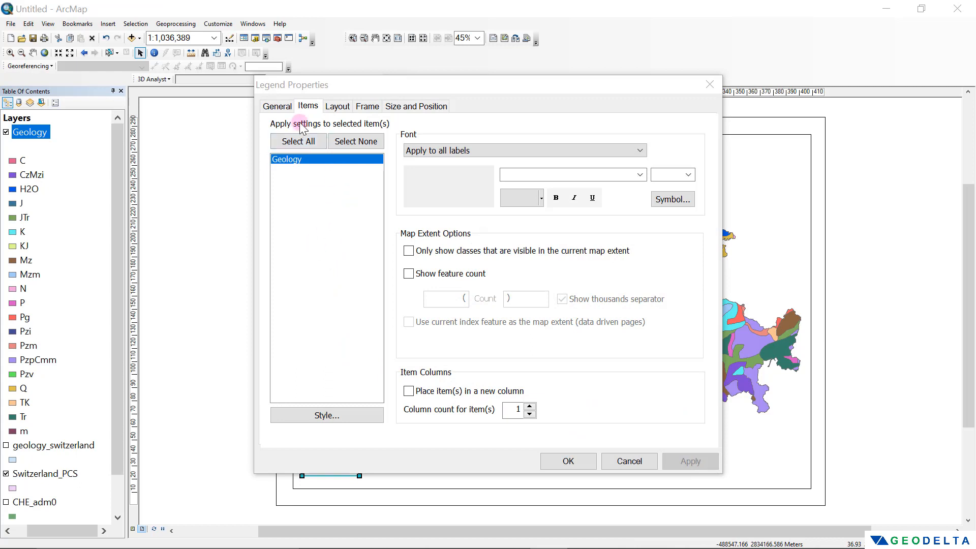
{"action": "left_click", "coordinate": [279, 106]}
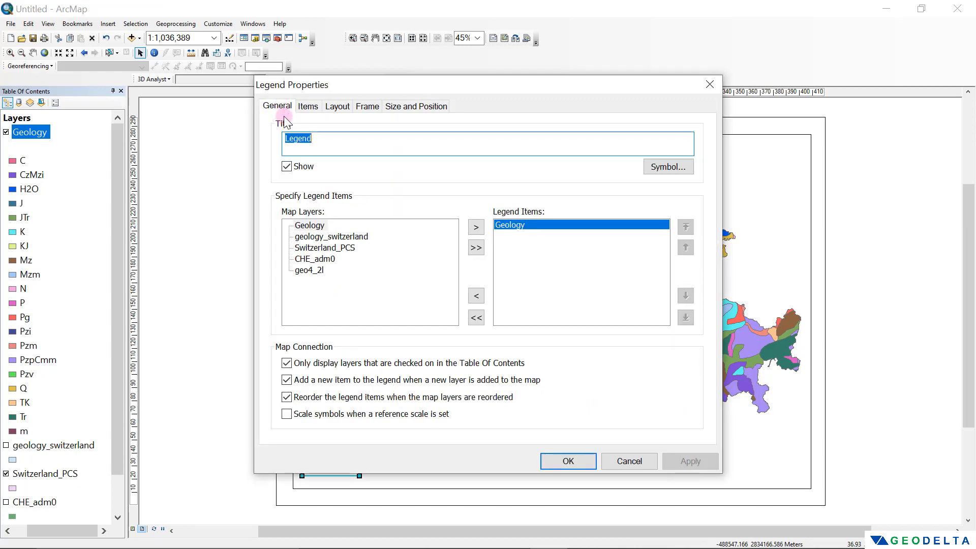
{"action": "left_click", "coordinate": [288, 167]}
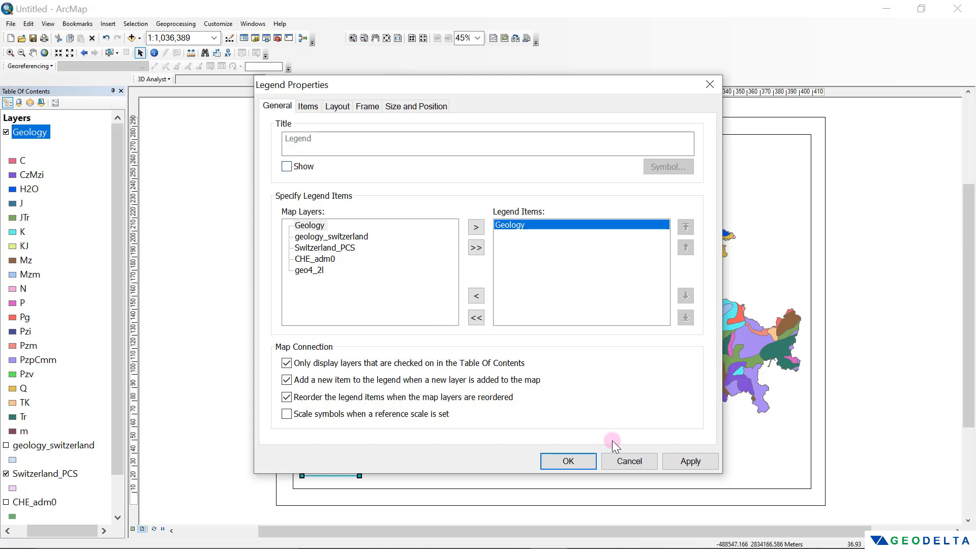
{"action": "left_click", "coordinate": [683, 461]}
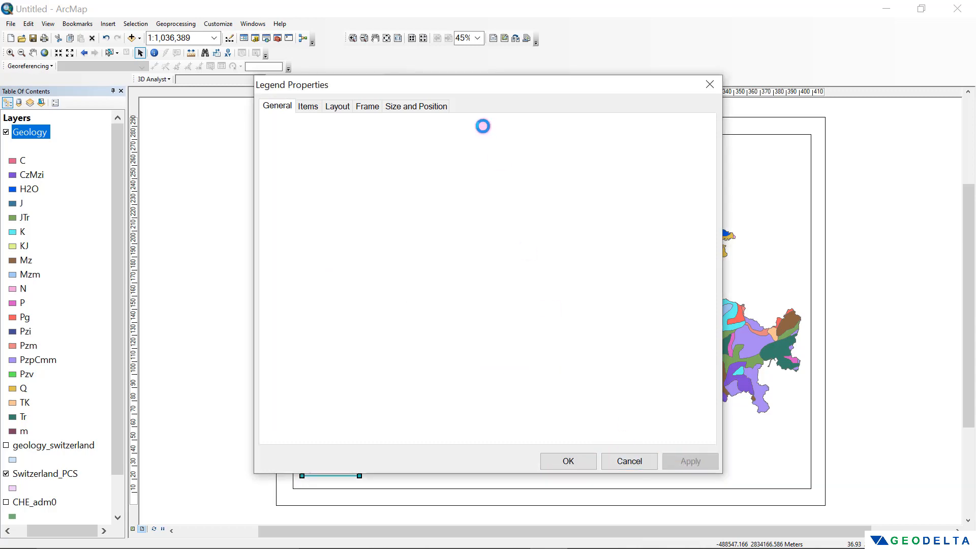
{"action": "left_click_drag", "start_coordinate": [429, 87], "coordinate": [666, 127]}
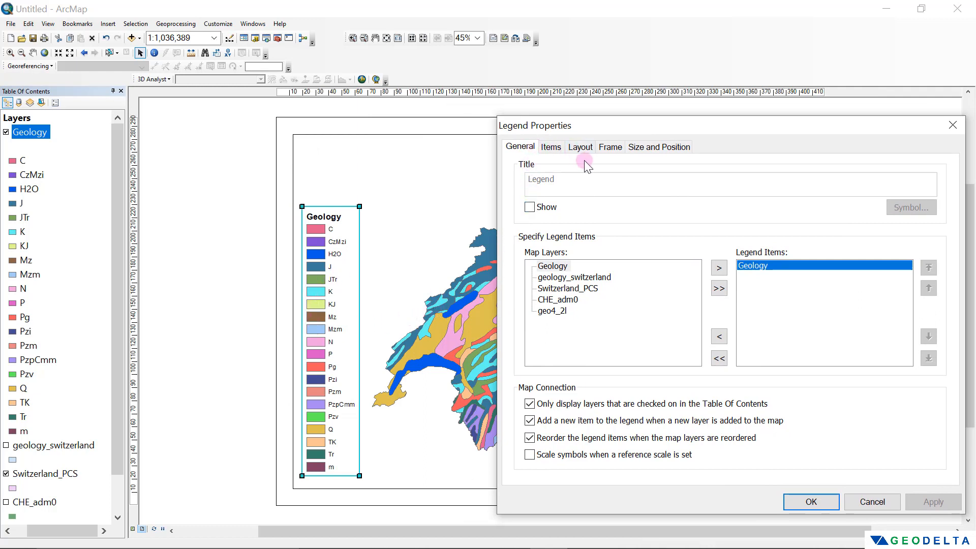
Step: Make the class labels of the Geology legend item bold with font size 16, and apply it
{"action": "left_click", "coordinate": [552, 149]}
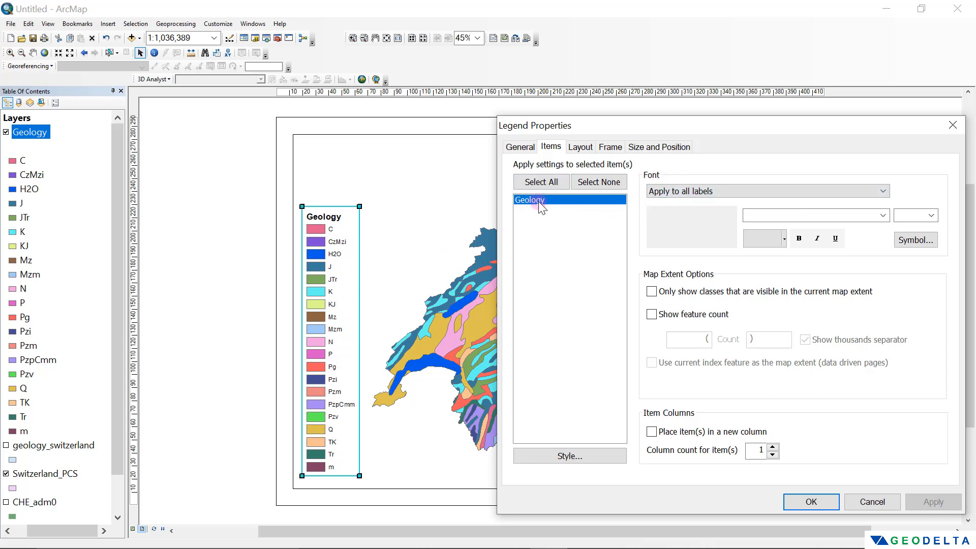
{"action": "left_click", "coordinate": [689, 191]}
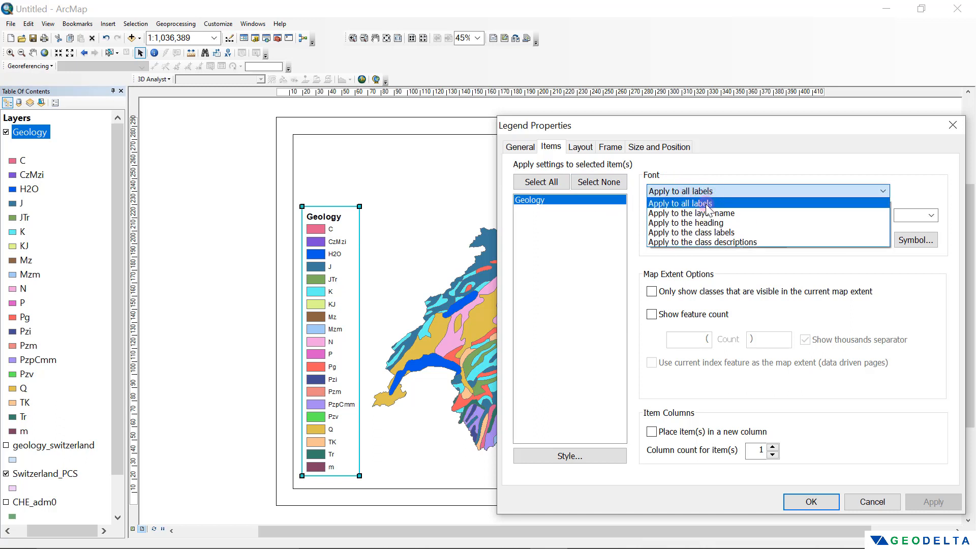
{"action": "left_click", "coordinate": [727, 232]}
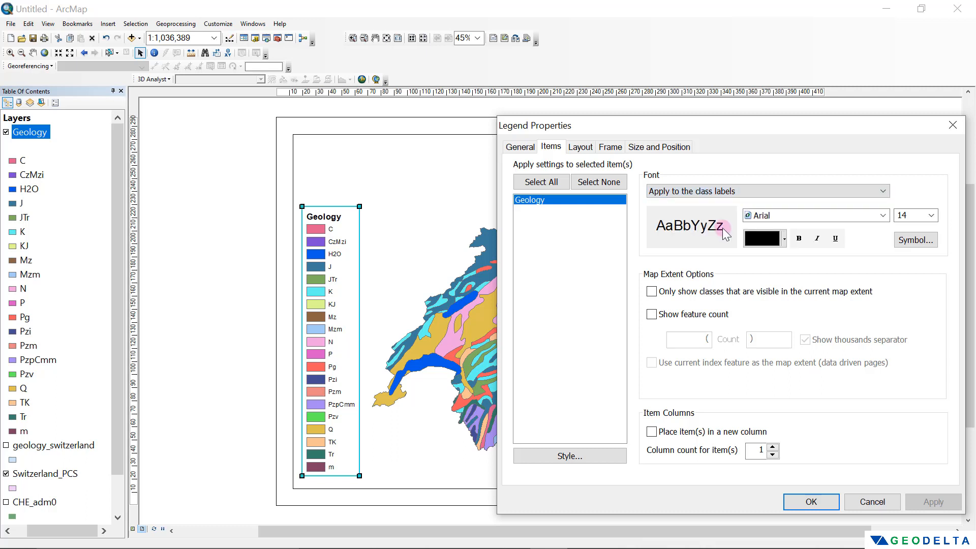
{"action": "left_click", "coordinate": [799, 239]}
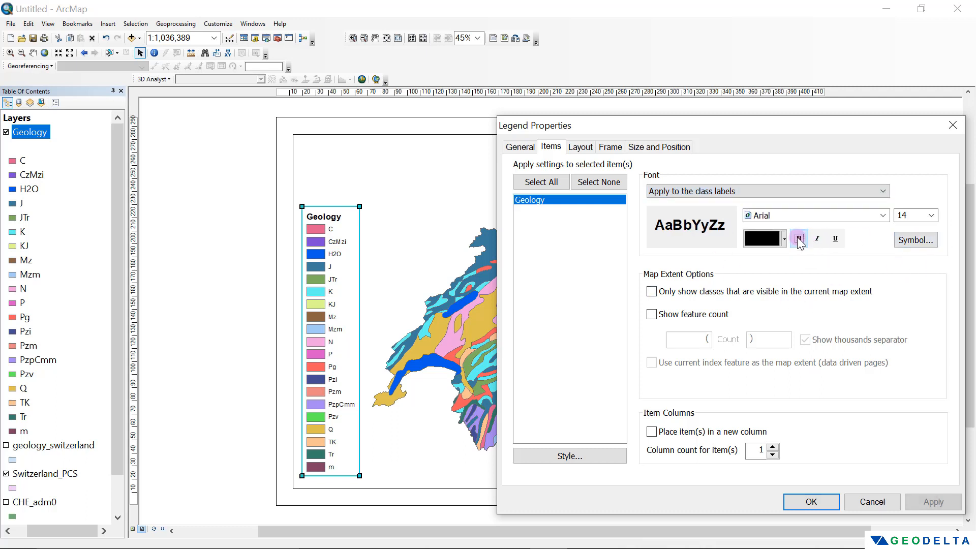
{"action": "left_click", "coordinate": [932, 215]}
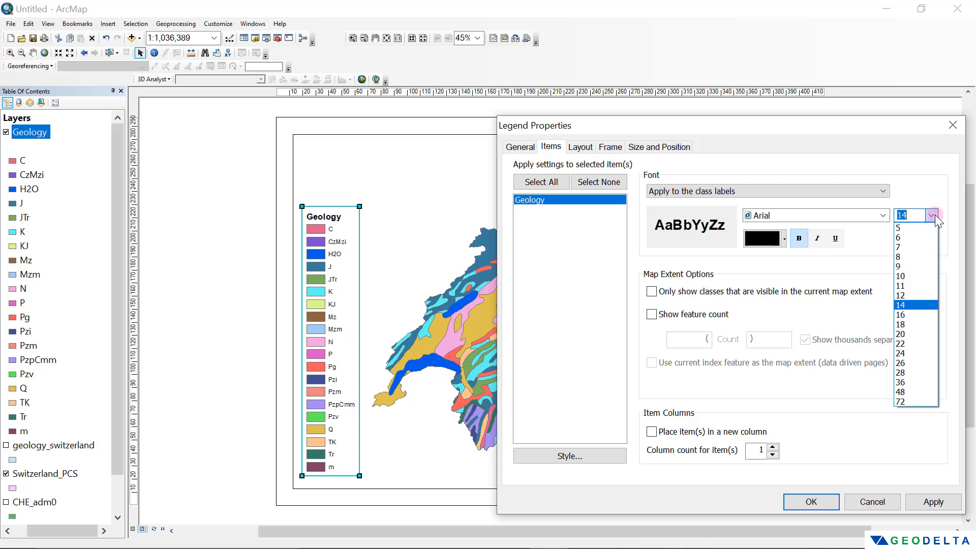
{"action": "left_click", "coordinate": [912, 314]}
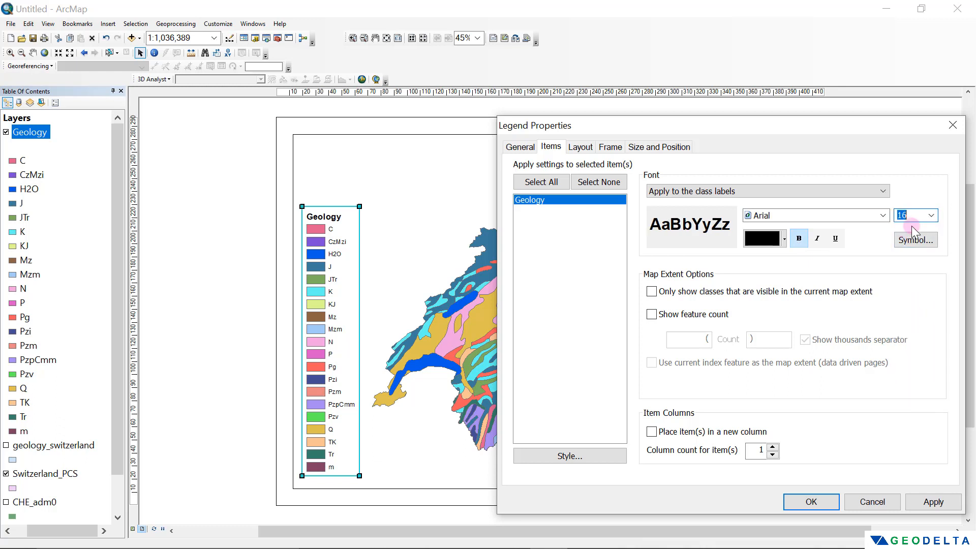
{"action": "left_click", "coordinate": [922, 503]}
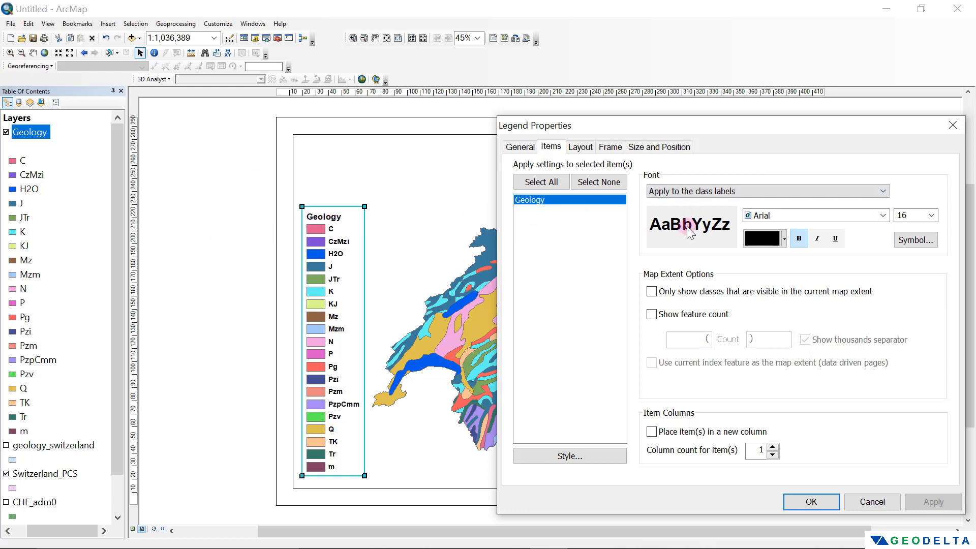
Step: Set the heading font of the Geology legend item to size 18, then apply and close the legend properties
{"action": "left_click", "coordinate": [706, 193]}
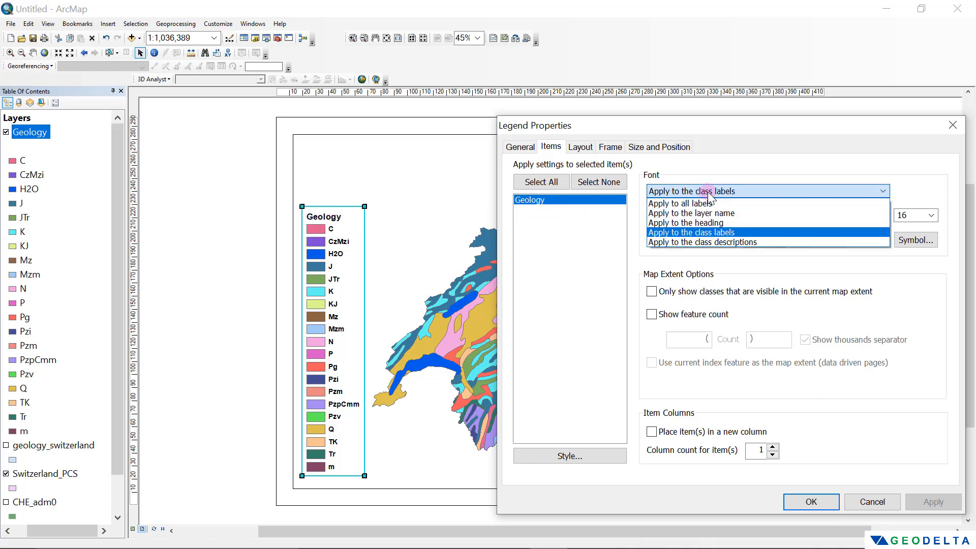
{"action": "left_click", "coordinate": [694, 224]}
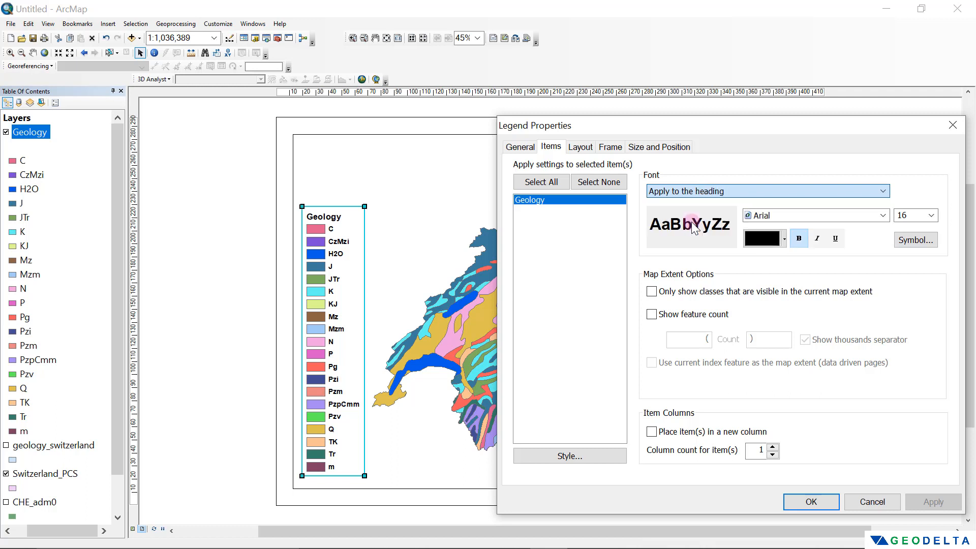
{"action": "double_click", "coordinate": [921, 216]}
{"action": "type", "text": "18"}
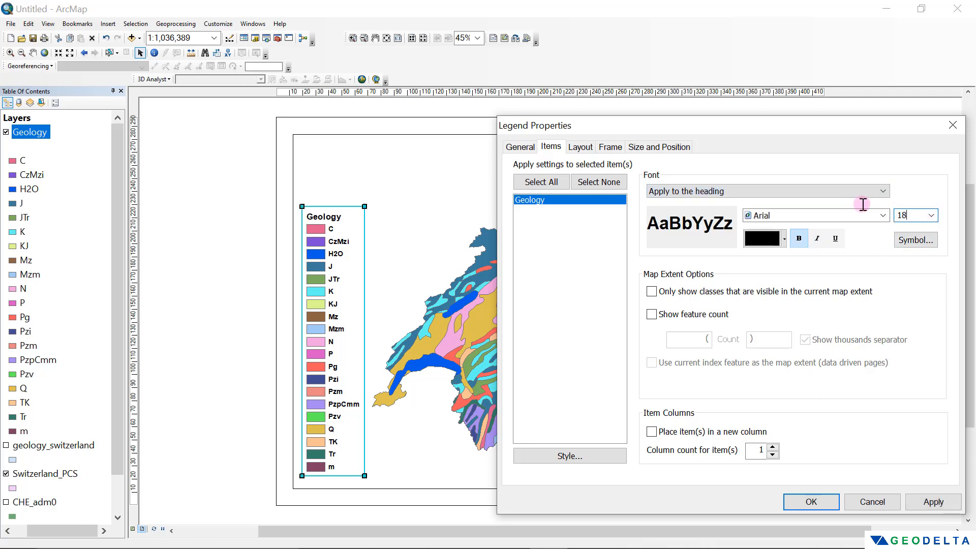
{"action": "left_click", "coordinate": [821, 255]}
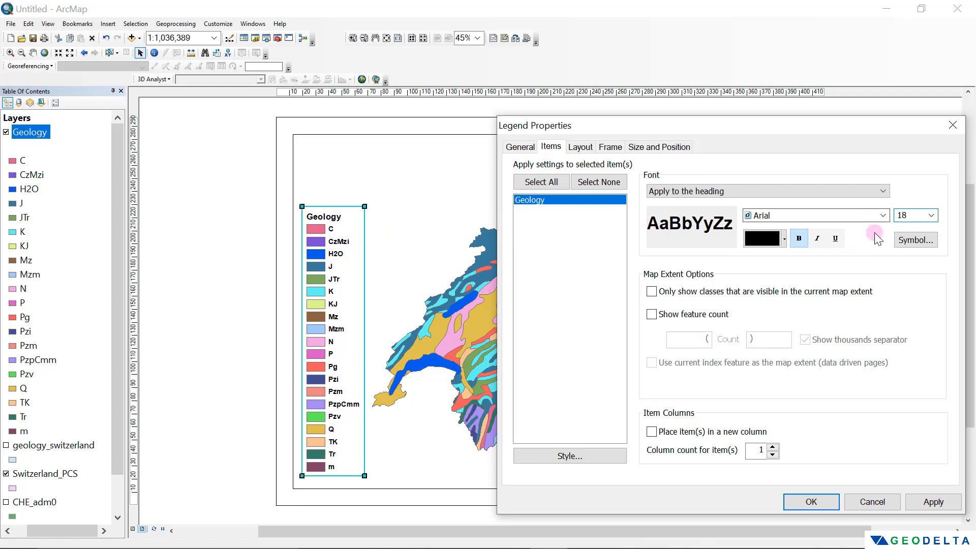
{"action": "left_click", "coordinate": [935, 501]}
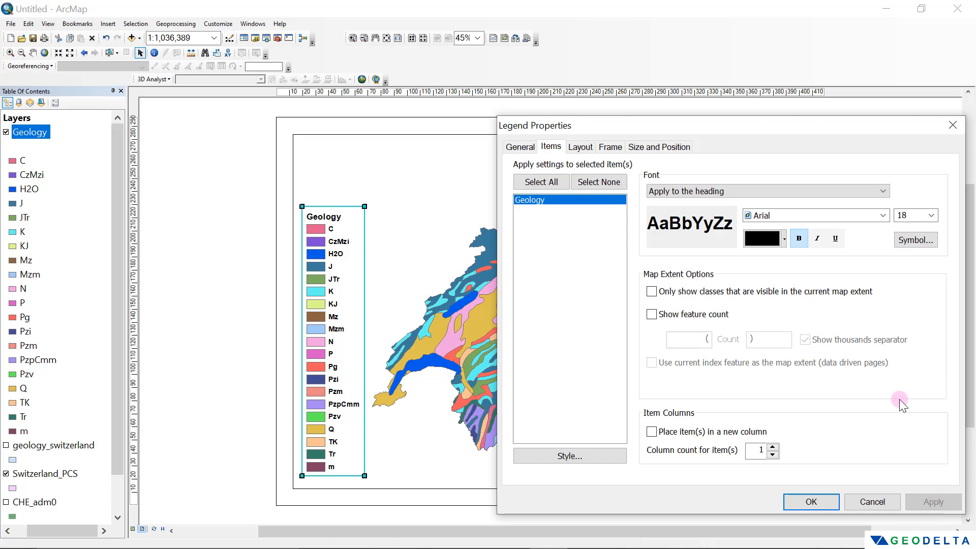
{"action": "left_click", "coordinate": [813, 501]}
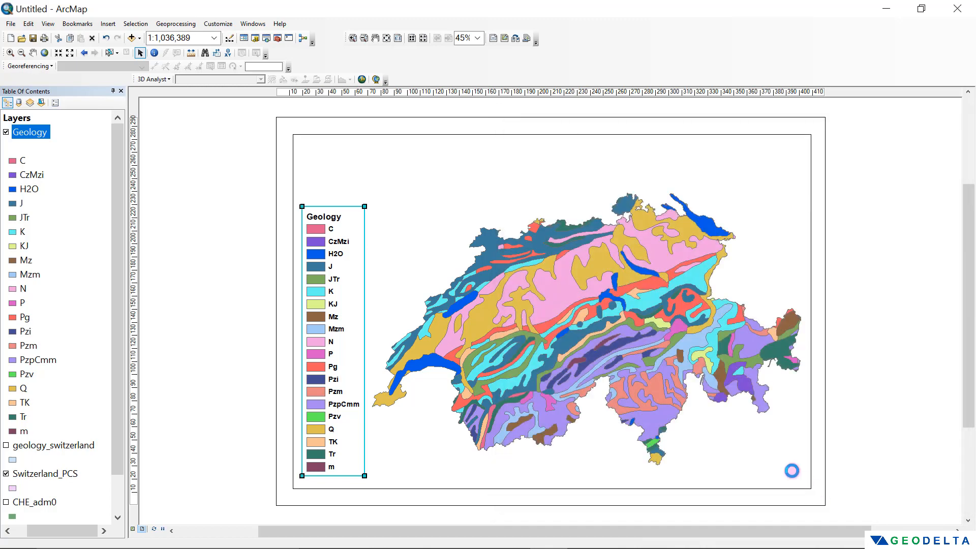
{"action": "left_click", "coordinate": [209, 239]}
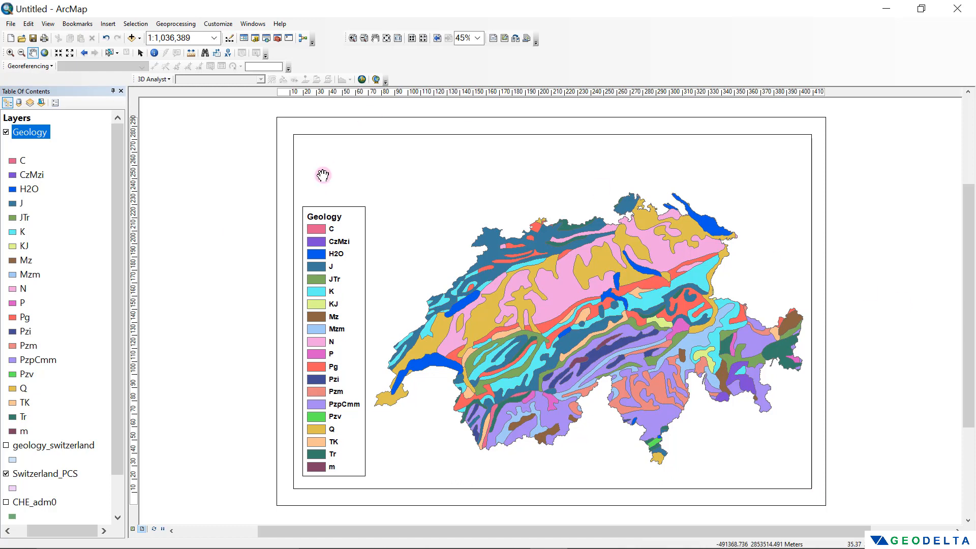
Step: Insert the map title "Geologic Map of Switzerland" above the map and nudge its position slightly
{"action": "left_click", "coordinate": [107, 24]}
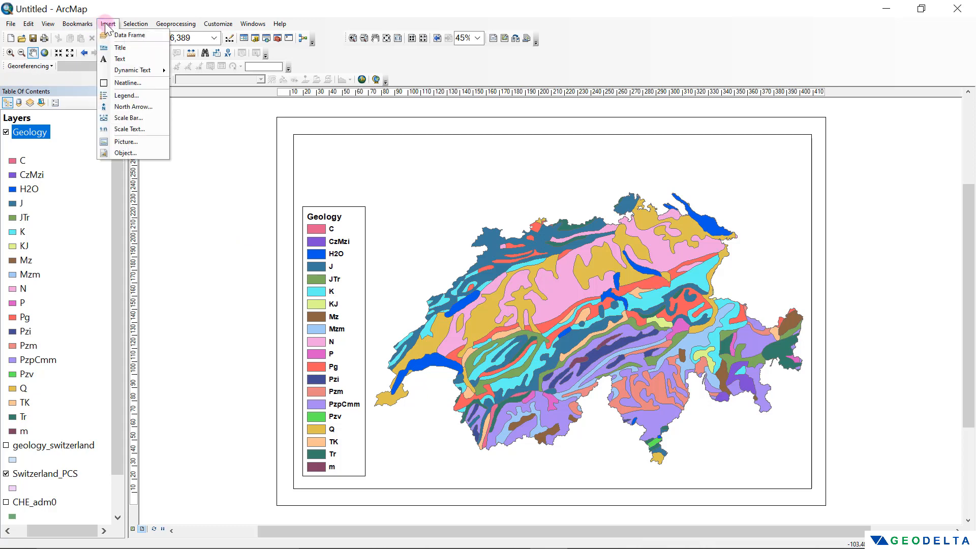
{"action": "left_click", "coordinate": [133, 48]}
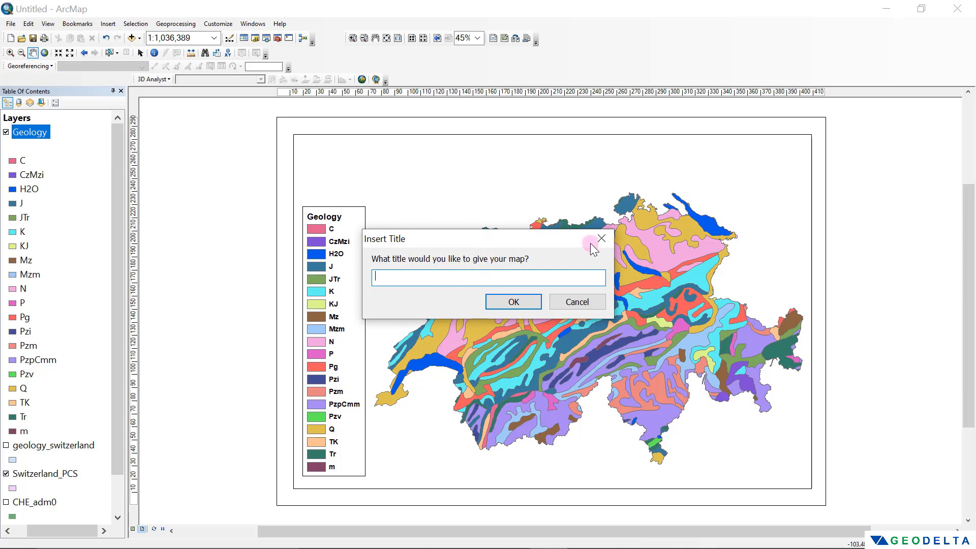
{"action": "left_click_drag", "start_coordinate": [588, 246], "coordinate": [578, 115]}
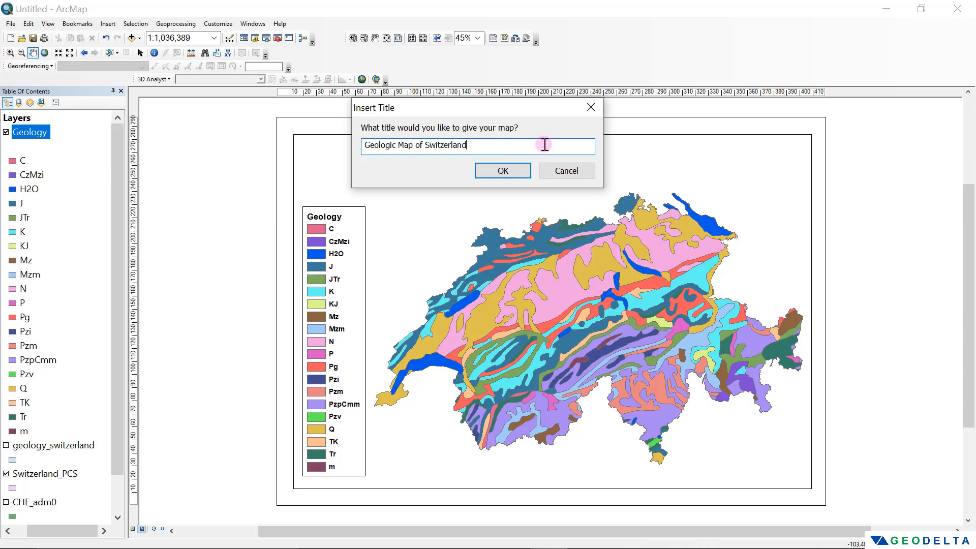
{"action": "left_click", "coordinate": [503, 171]}
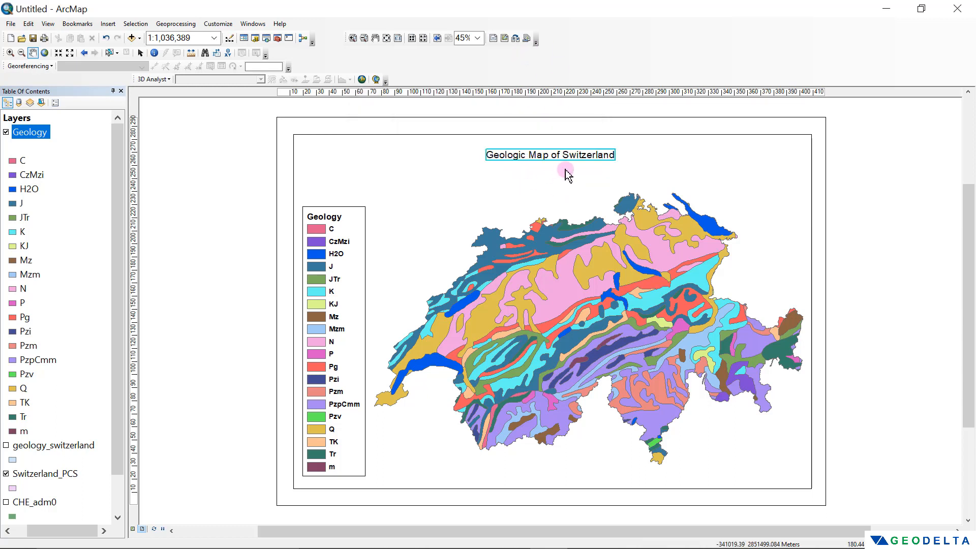
{"action": "left_click_drag", "start_coordinate": [564, 161], "coordinate": [564, 162]}
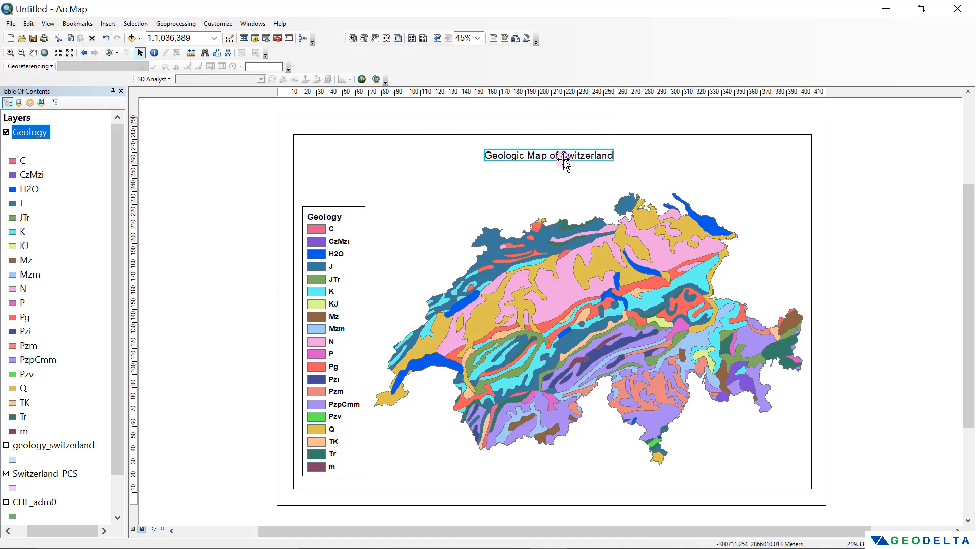
Step: Set the map title's font size to 41 in its text symbol settings
{"action": "double_click", "coordinate": [561, 160]}
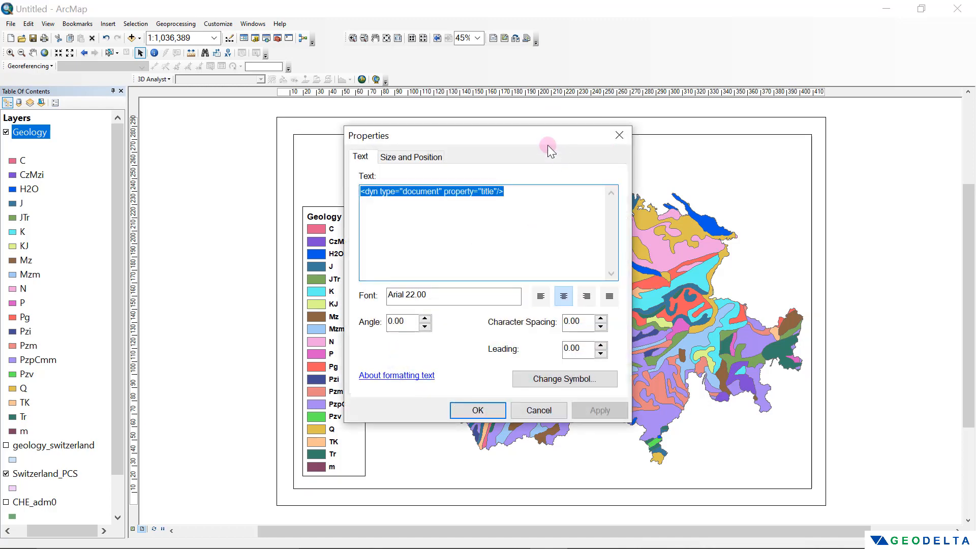
{"action": "left_click_drag", "start_coordinate": [524, 135], "coordinate": [318, 114]}
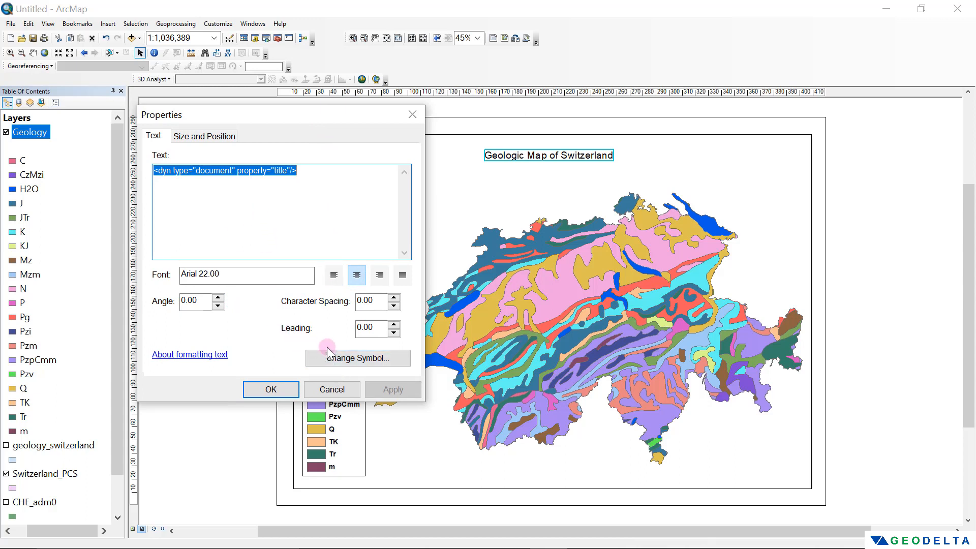
{"action": "left_click", "coordinate": [350, 358]}
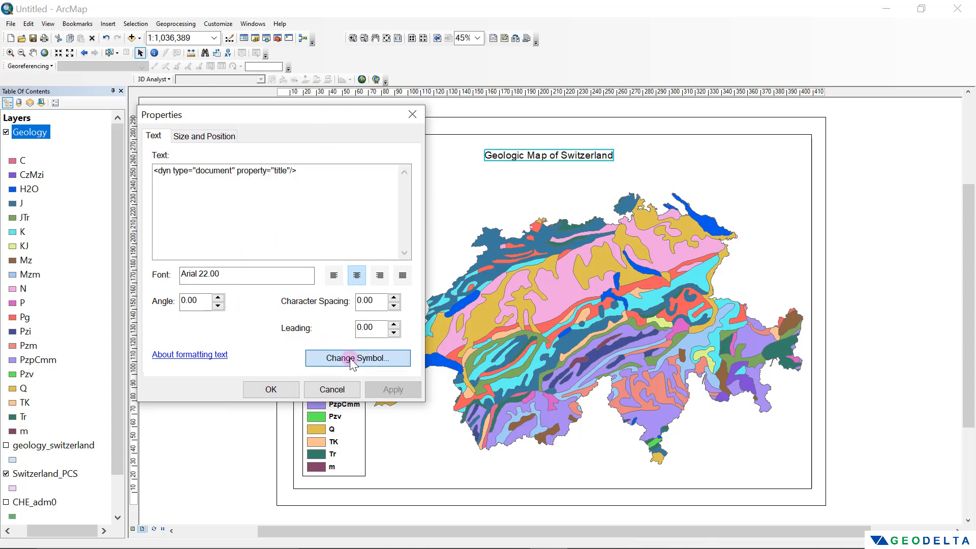
{"action": "left_click", "coordinate": [355, 358]}
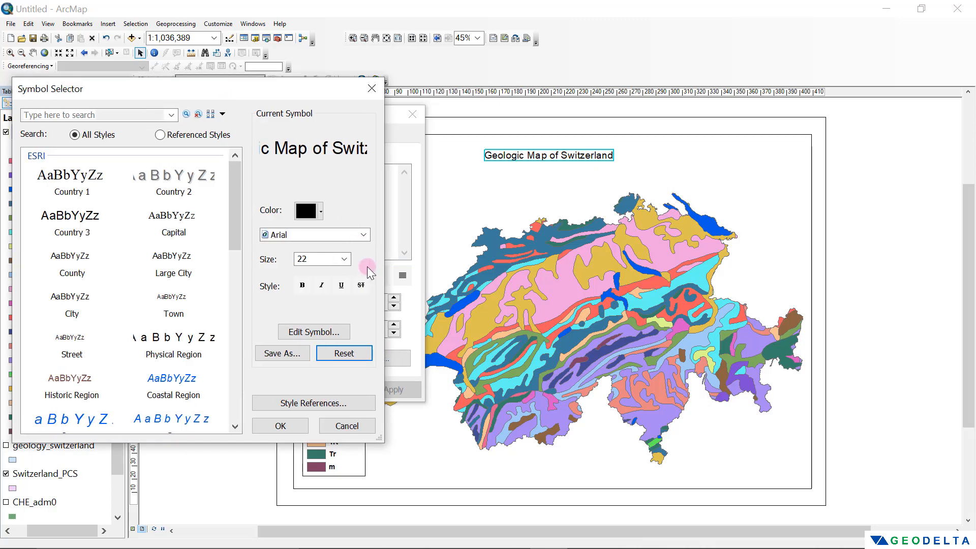
{"action": "left_click", "coordinate": [349, 258]}
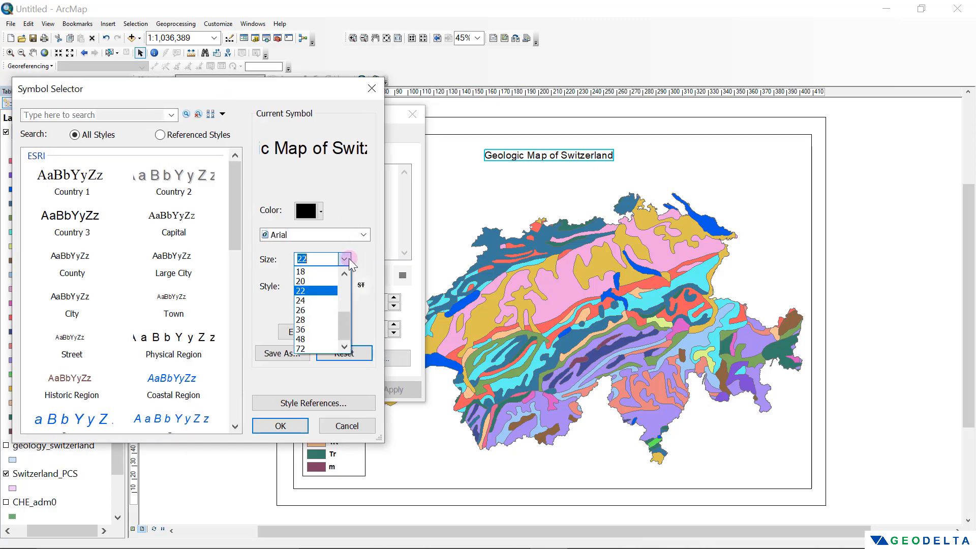
{"action": "left_click", "coordinate": [323, 329]}
{"action": "left_click", "coordinate": [322, 259]}
{"action": "key", "text": "BackSpace"}
{"action": "key", "text": "BackSpace"}
{"action": "type", "text": "41"}
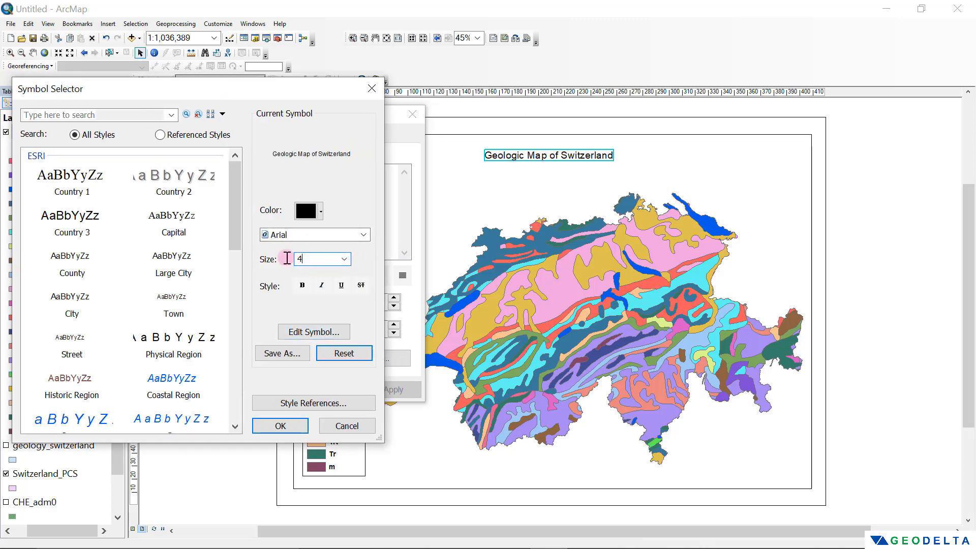
{"action": "left_click", "coordinate": [364, 234]}
{"action": "scroll", "coordinate": [358, 285], "scroll_direction": "down", "scroll_amount": 8}
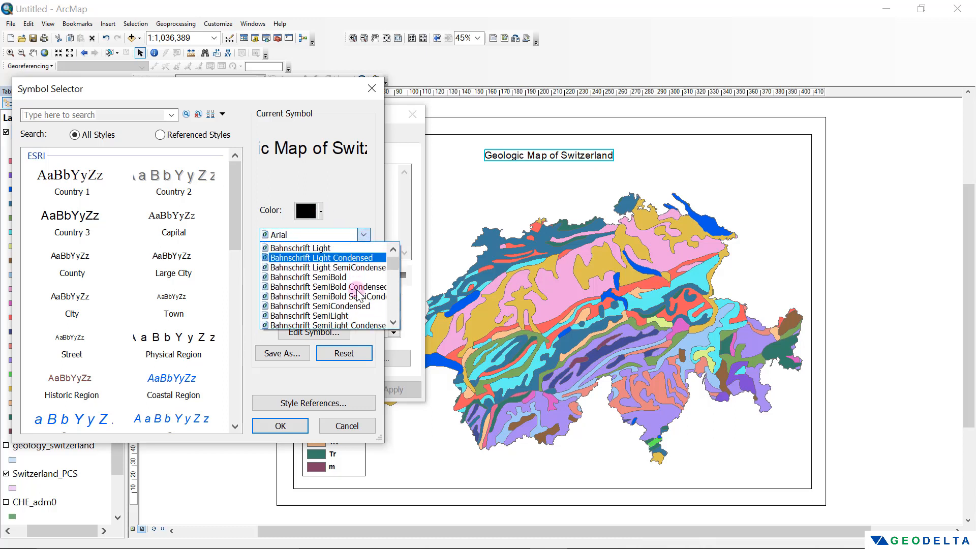
{"action": "scroll", "coordinate": [356, 287], "scroll_direction": "down", "scroll_amount": 4}
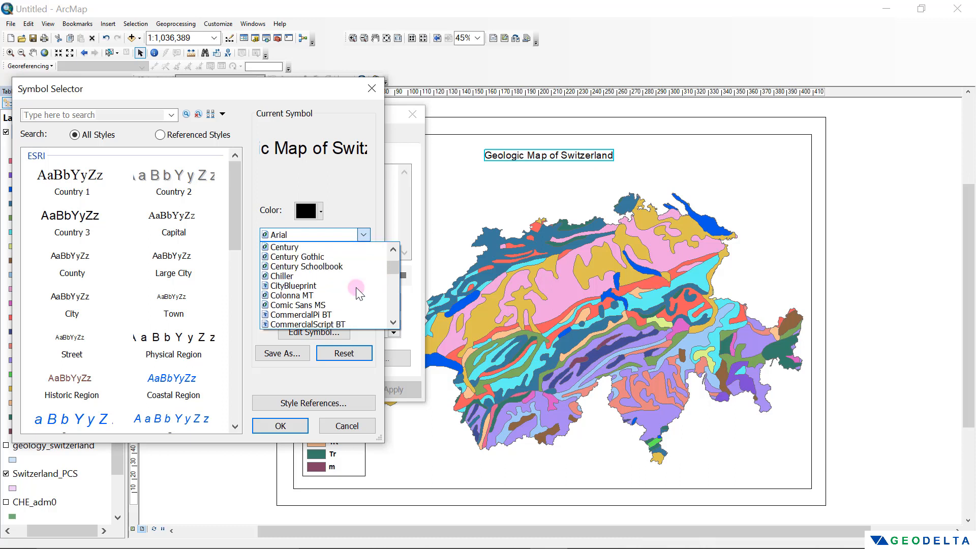
{"action": "scroll", "coordinate": [352, 289], "scroll_direction": "down", "scroll_amount": 7}
{"action": "left_click", "coordinate": [329, 185]}
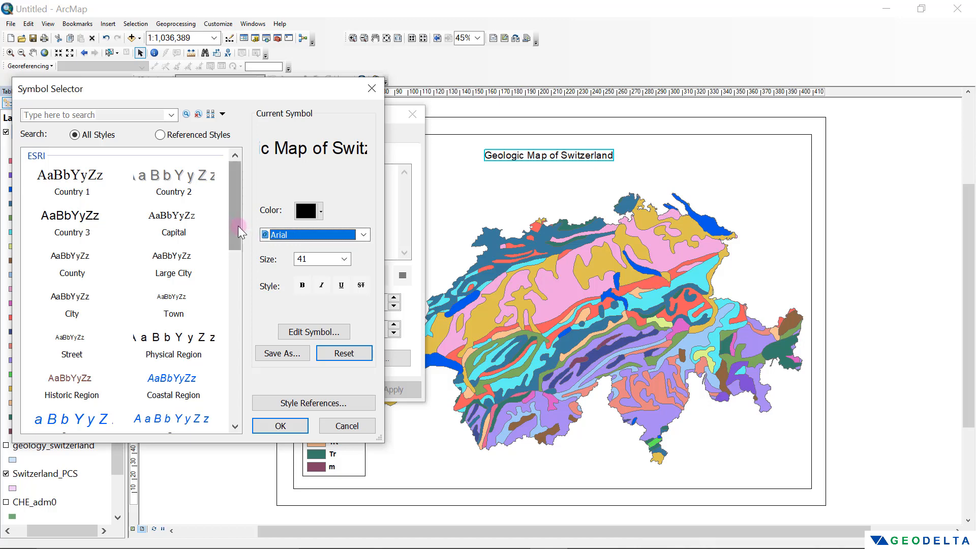
{"action": "mouse_move", "coordinate": [238, 226]}
{"action": "left_mouse_down"}
{"action": "mouse_move", "coordinate": [230, 383]}
{"action": "mouse_move", "coordinate": [242, 210]}
{"action": "left_mouse_up"}
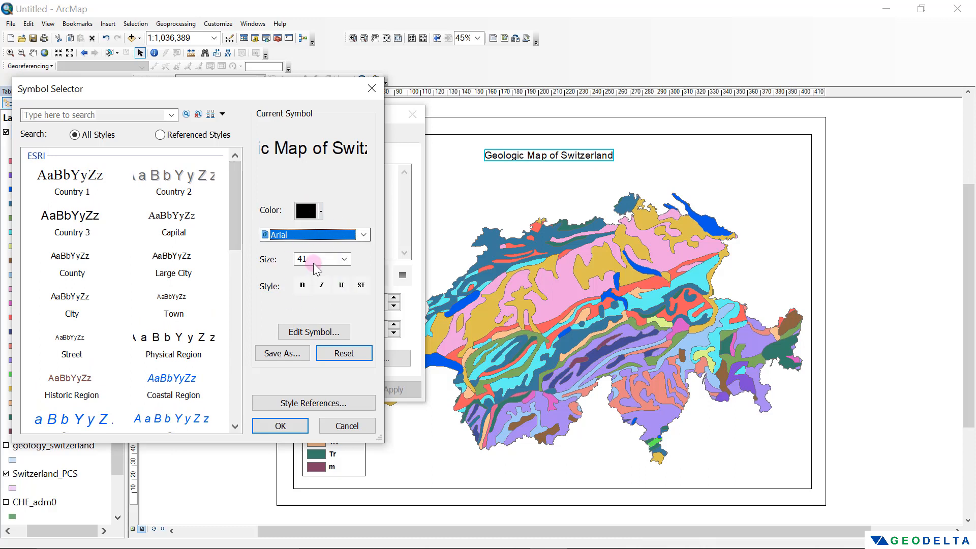
Step: Make the map title bold, confirm its symbol and properties, and reposition it centrally above the map
{"action": "left_click", "coordinate": [303, 286]}
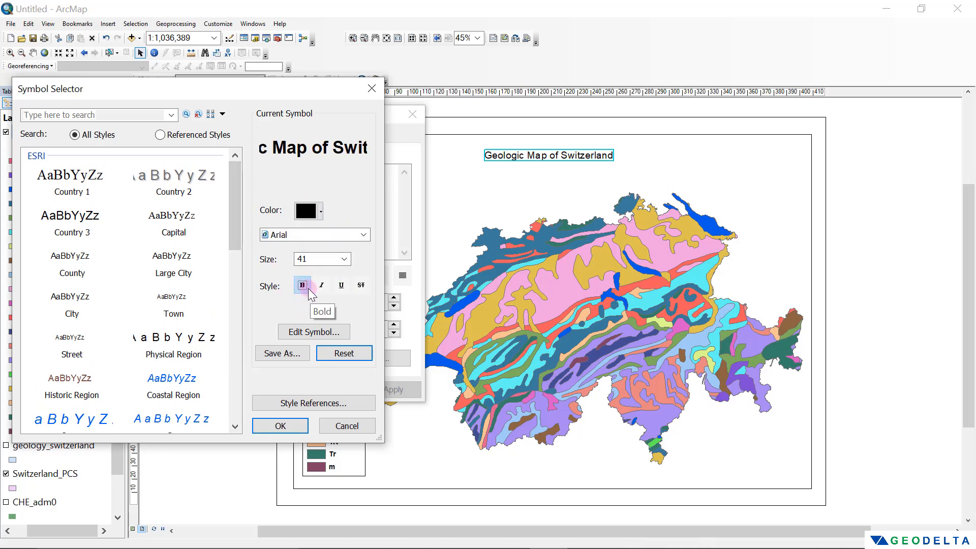
{"action": "left_click", "coordinate": [282, 423]}
{"action": "left_click", "coordinate": [383, 389]}
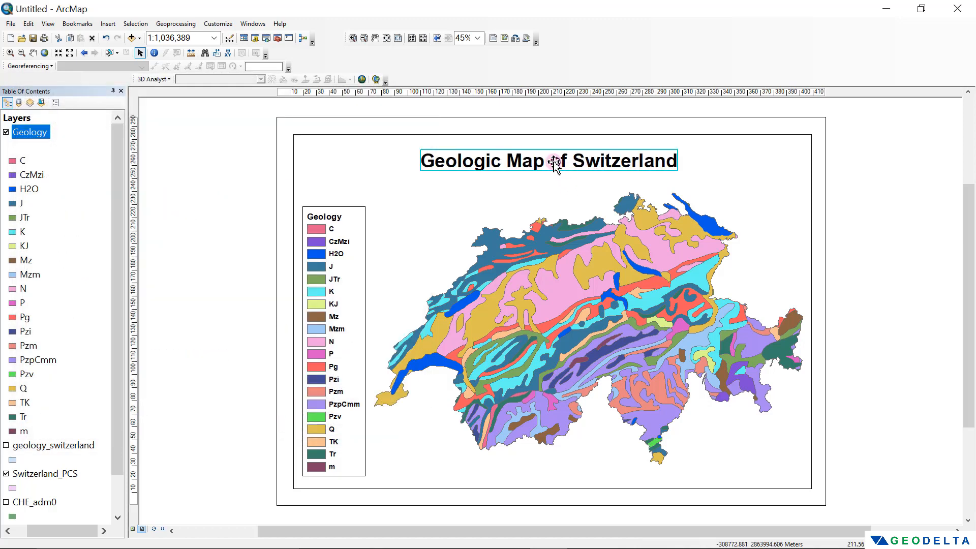
{"action": "left_click_drag", "start_coordinate": [554, 161], "coordinate": [562, 161]}
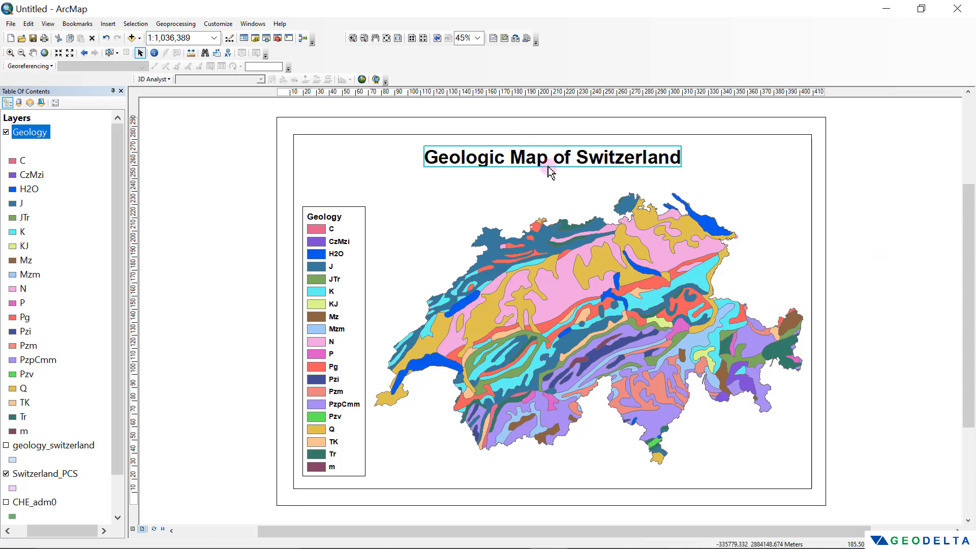
{"action": "left_click", "coordinate": [850, 231]}
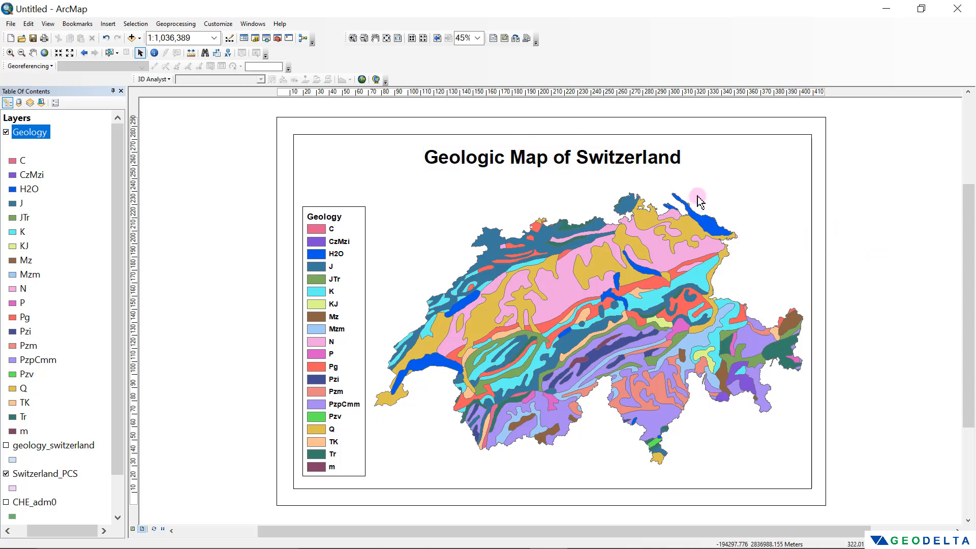
Step: Insert a north arrow using the ESRI North 3 style
{"action": "left_click", "coordinate": [108, 24]}
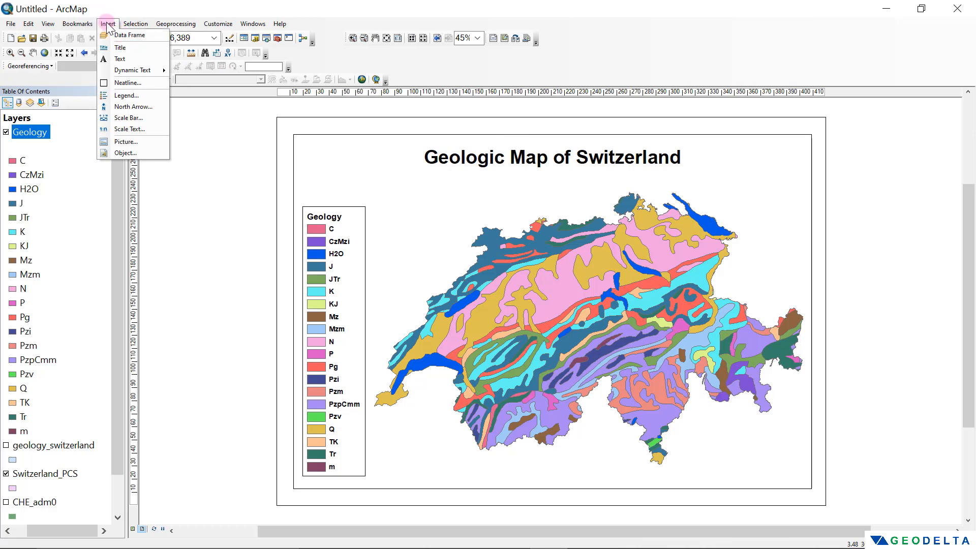
{"action": "left_click", "coordinate": [130, 107]}
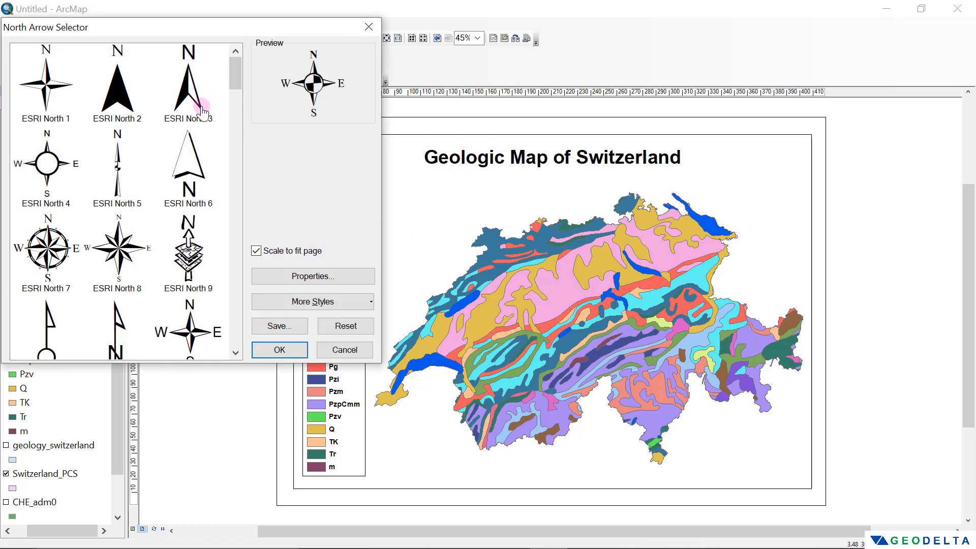
{"action": "left_click", "coordinate": [203, 99]}
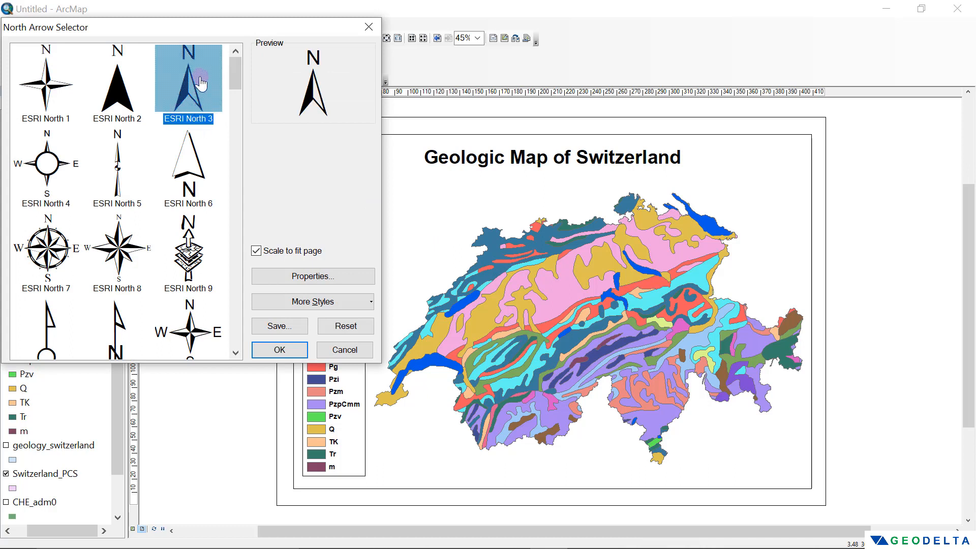
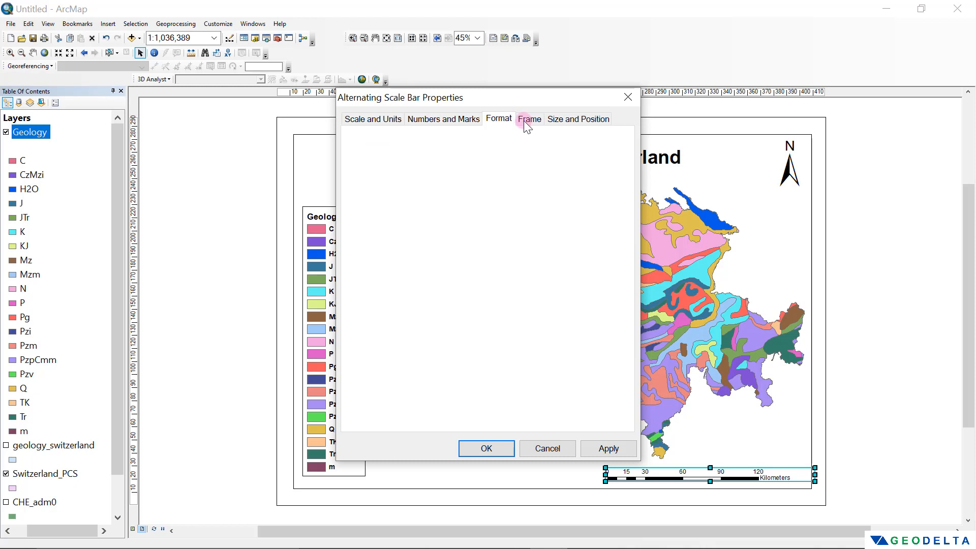
Step: Make the scale bar text bold with size 15 and confirm the scale bar properties
{"action": "left_click", "coordinate": [498, 171]}
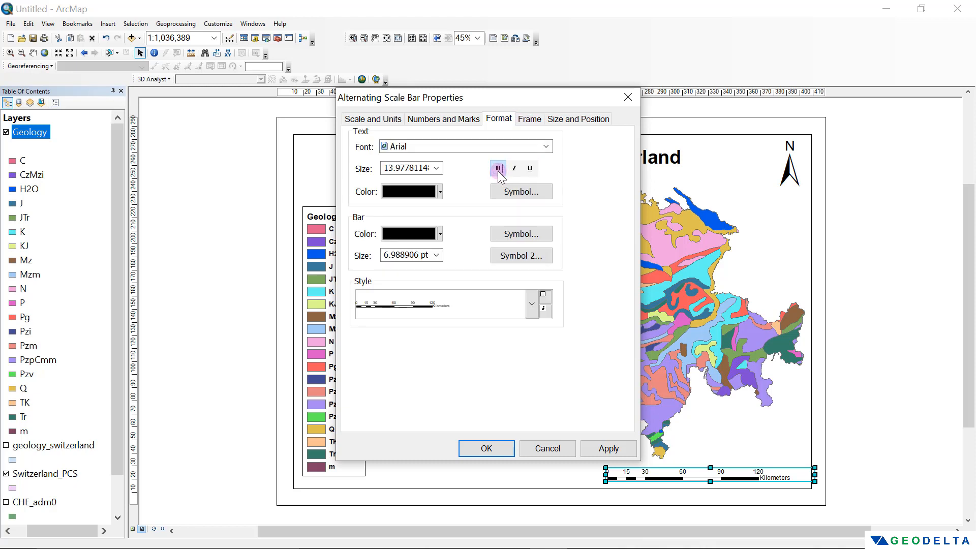
{"action": "left_click", "coordinate": [436, 169]}
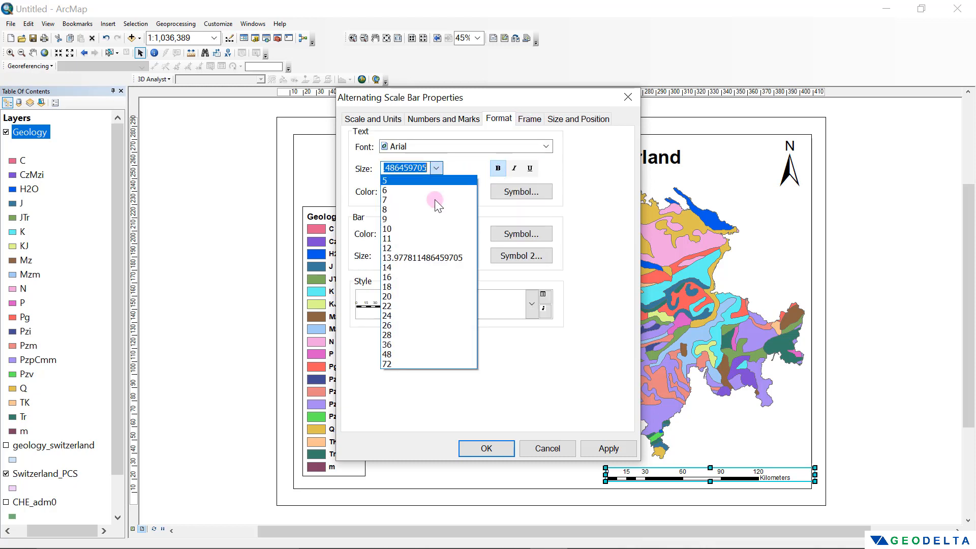
{"action": "left_click", "coordinate": [405, 169]}
{"action": "type", "text": "15"}
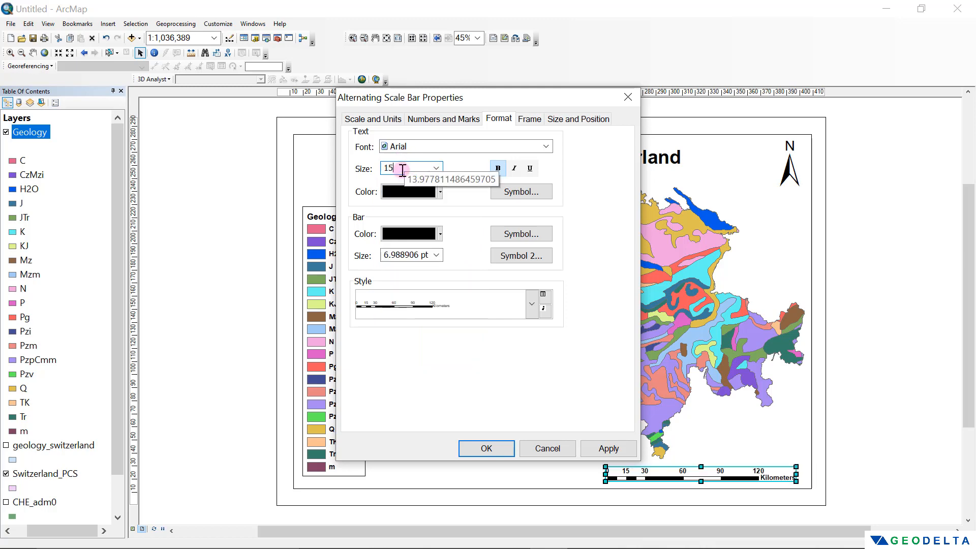
{"action": "left_click", "coordinate": [486, 449]}
{"action": "left_click", "coordinate": [937, 433]}
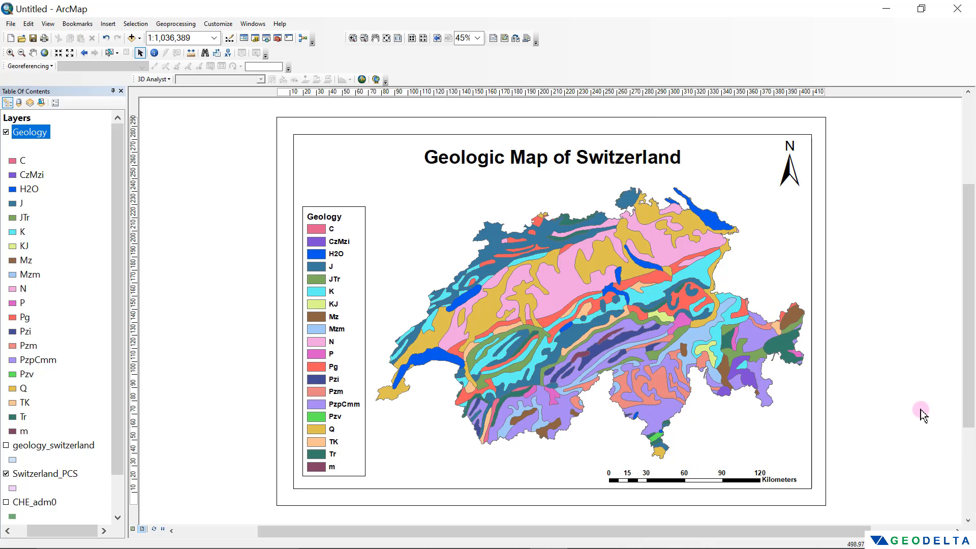
Step: Extend the data frame's left edge slightly outward on the layout and deselect the frame
{"action": "left_click", "coordinate": [426, 275]}
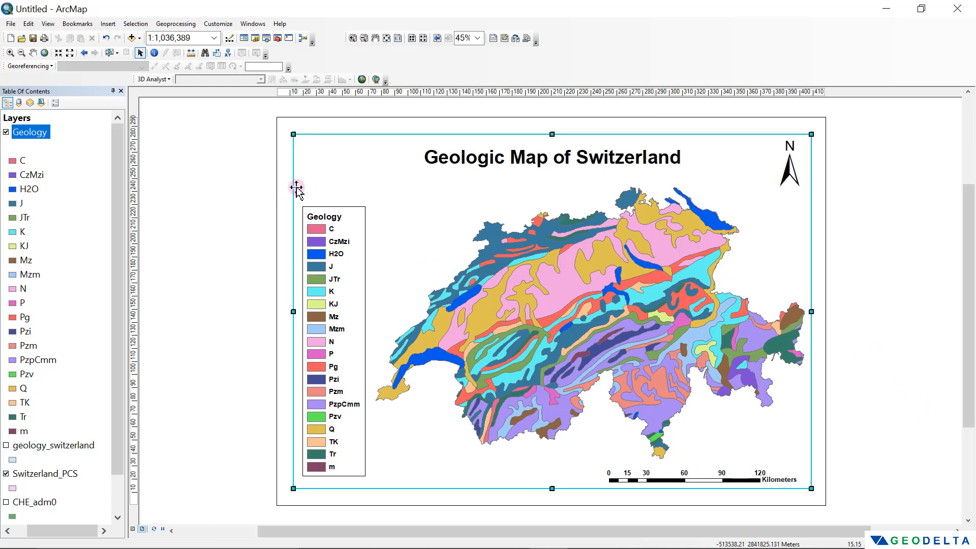
{"action": "left_click_drag", "start_coordinate": [294, 311], "coordinate": [293, 311]}
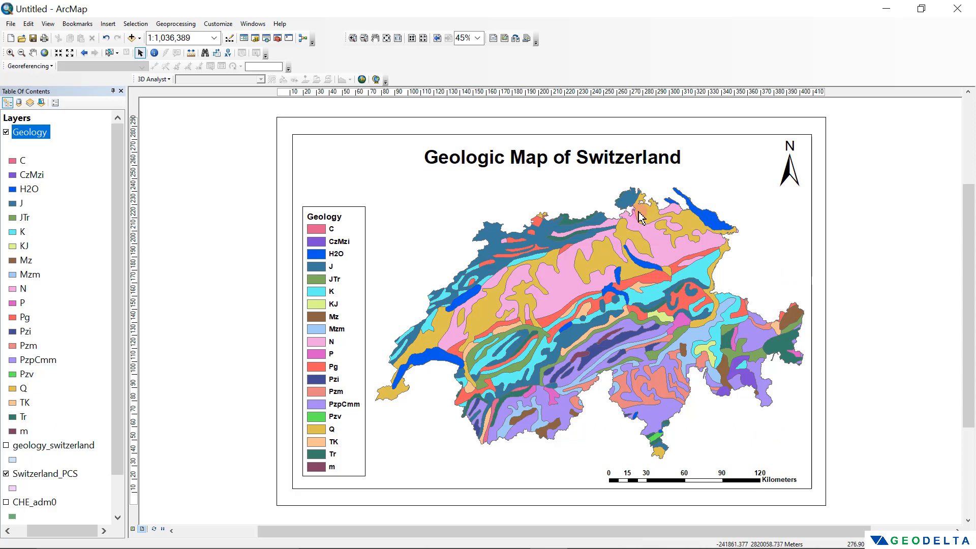
{"action": "left_click", "coordinate": [269, 305]}
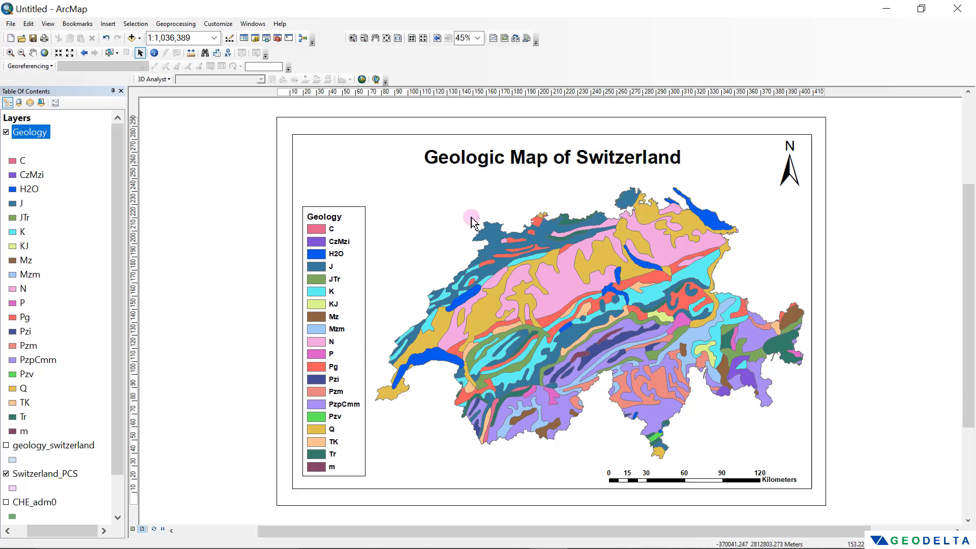
Step: Add the Topographic basemap to the map from the basemap gallery
{"action": "left_click", "coordinate": [11, 24]}
{"action": "left_click", "coordinate": [82, 109]}
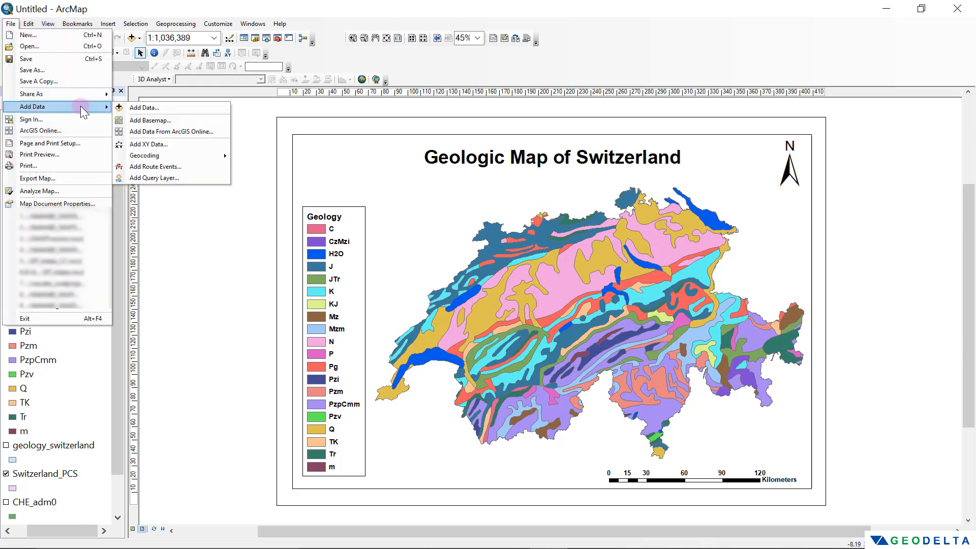
{"action": "left_click", "coordinate": [151, 122]}
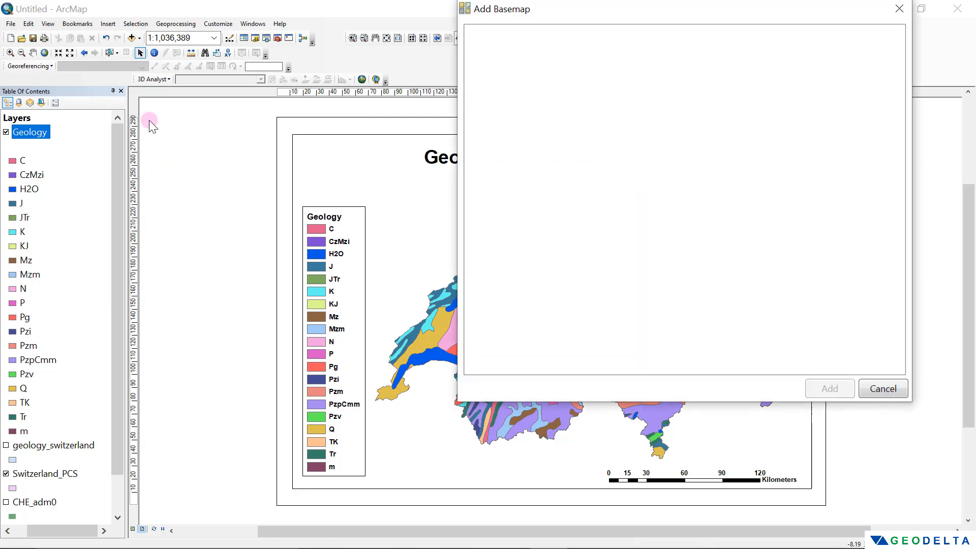
{"action": "left_click_drag", "start_coordinate": [634, 11], "coordinate": [266, 43]}
{"action": "scroll", "coordinate": [475, 181], "scroll_direction": "down", "scroll_amount": 6}
{"action": "scroll", "coordinate": [454, 176], "scroll_direction": "up", "scroll_amount": 4}
{"action": "scroll", "coordinate": [454, 179], "scroll_direction": "up", "scroll_amount": 2}
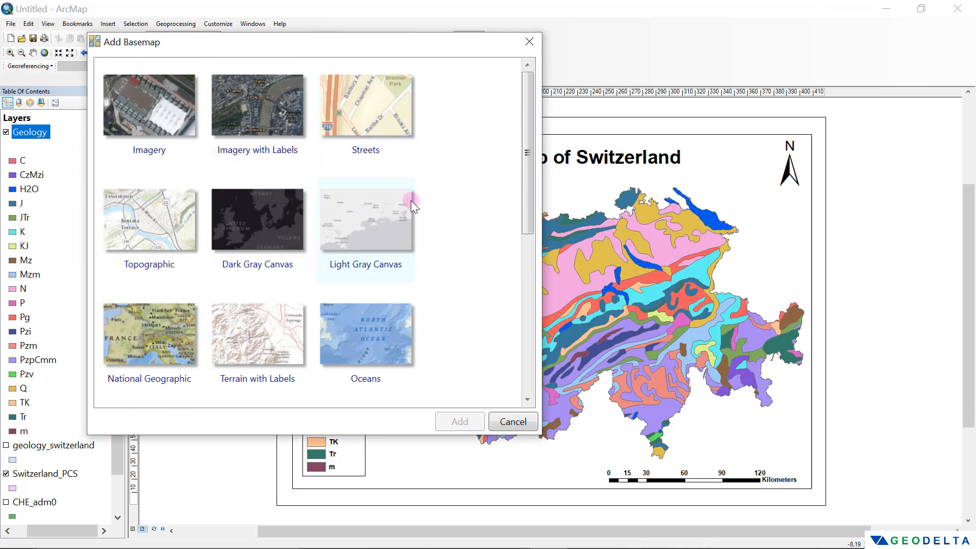
{"action": "left_click", "coordinate": [153, 118]}
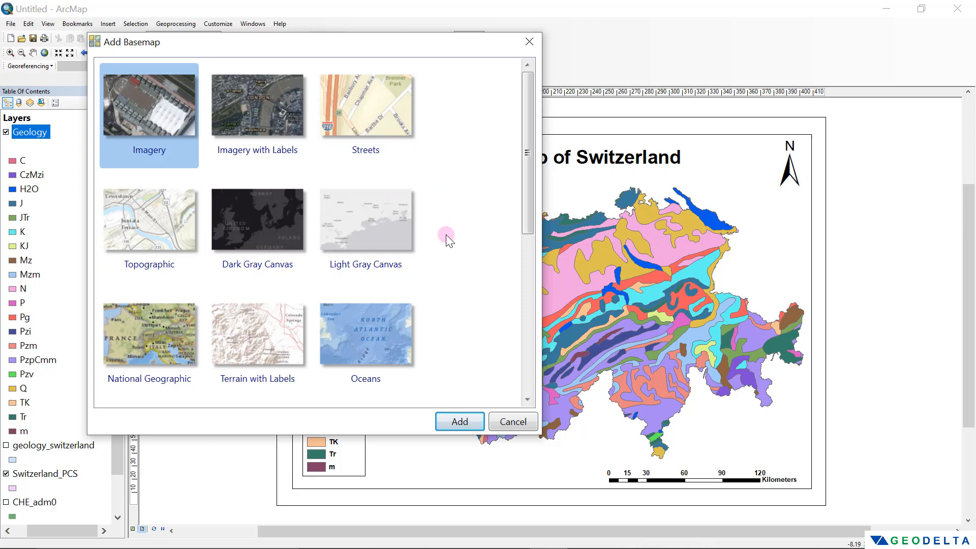
{"action": "left_click", "coordinate": [158, 242]}
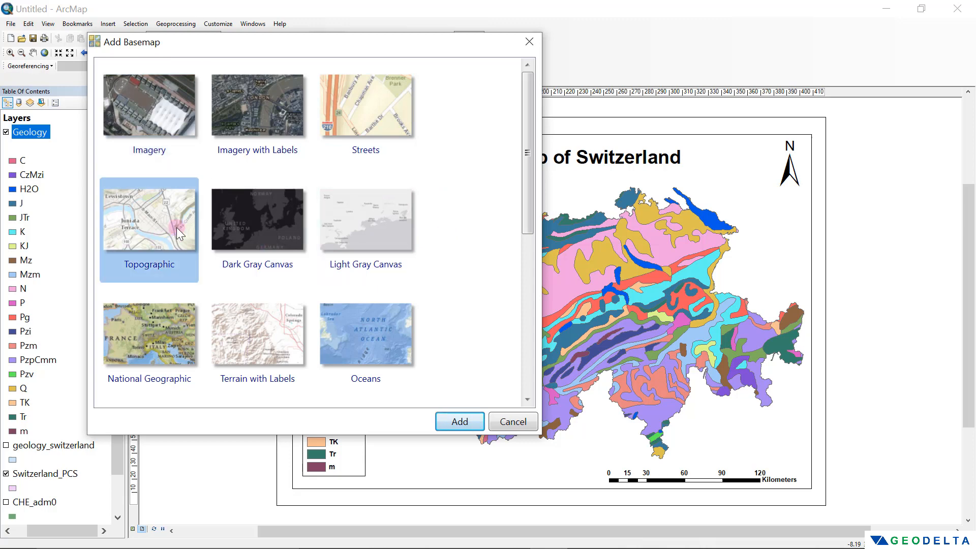
{"action": "left_click", "coordinate": [466, 421]}
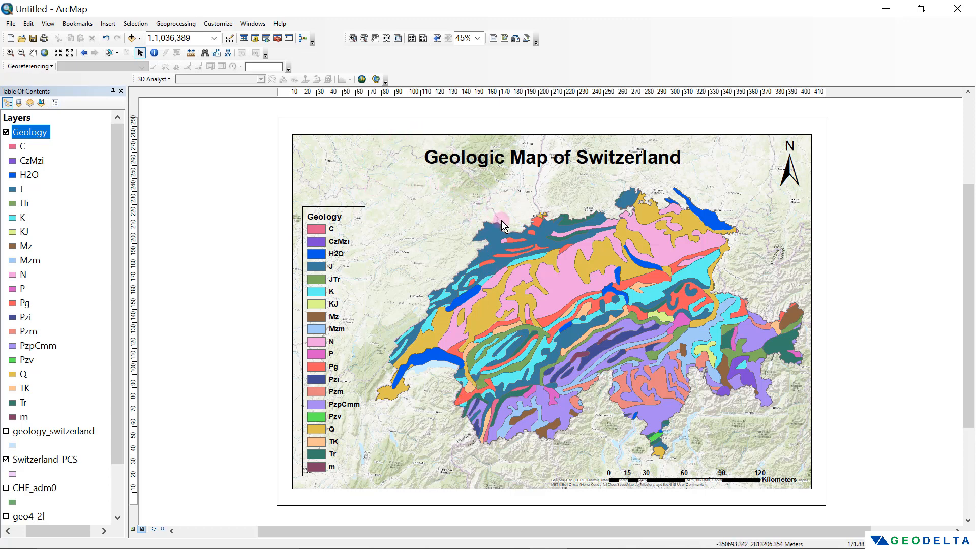
Step: Set the transparency of the Basemap group layer to 15% and confirm its properties
{"action": "left_click_drag", "start_coordinate": [117, 372], "coordinate": [119, 482]}
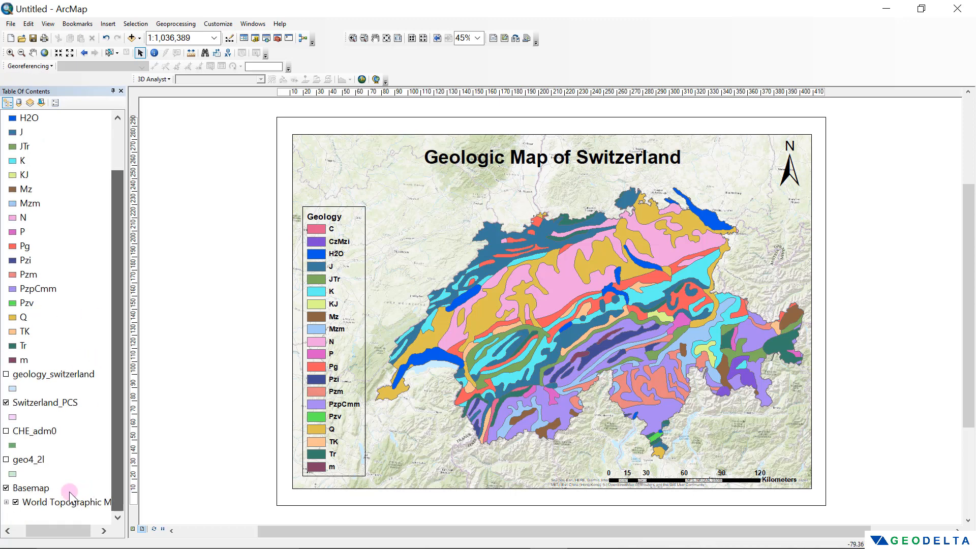
{"action": "left_click", "coordinate": [32, 489]}
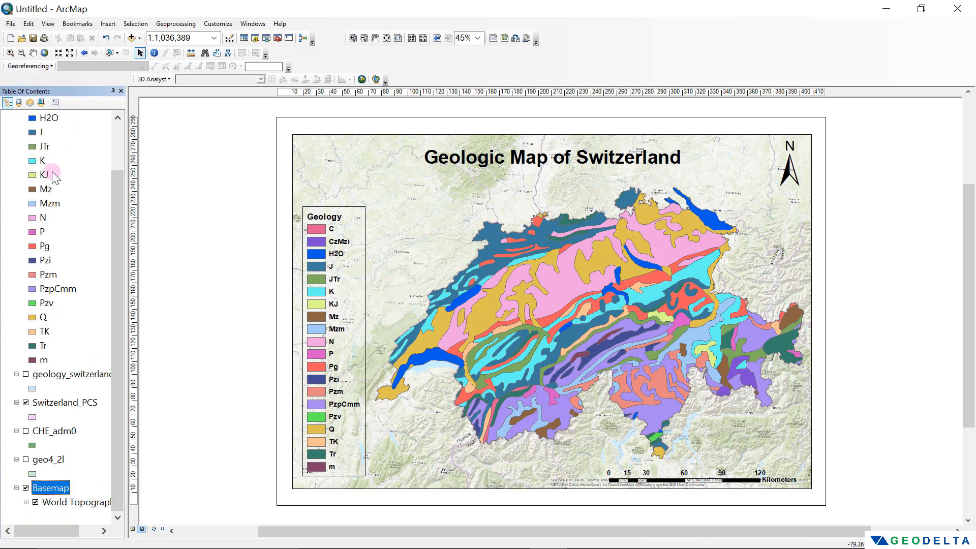
{"action": "right_click", "coordinate": [50, 489]}
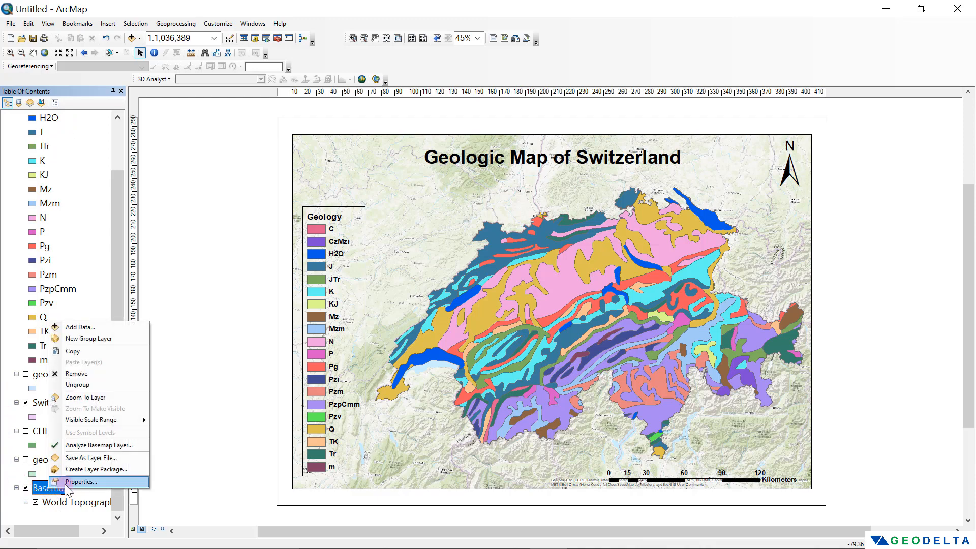
{"action": "left_click", "coordinate": [66, 482]}
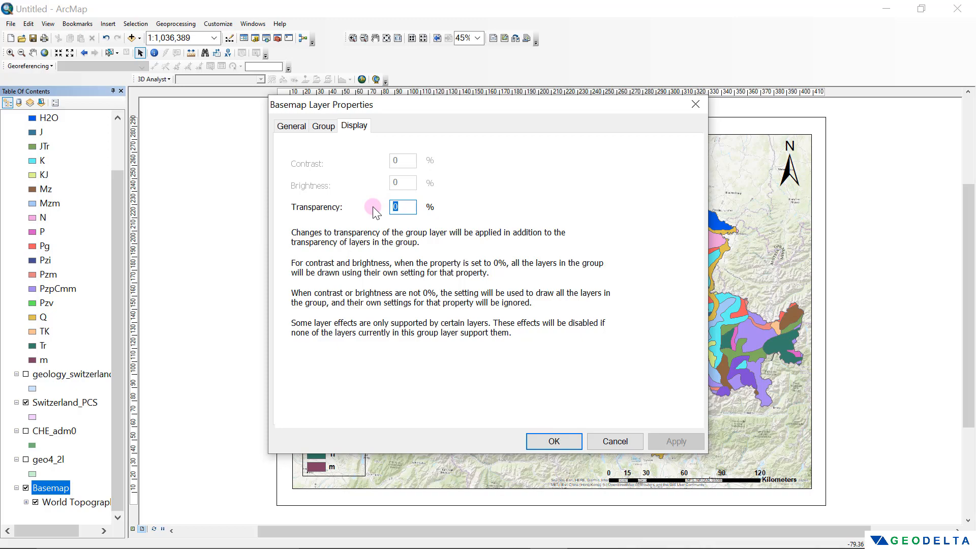
{"action": "type", "text": "15"}
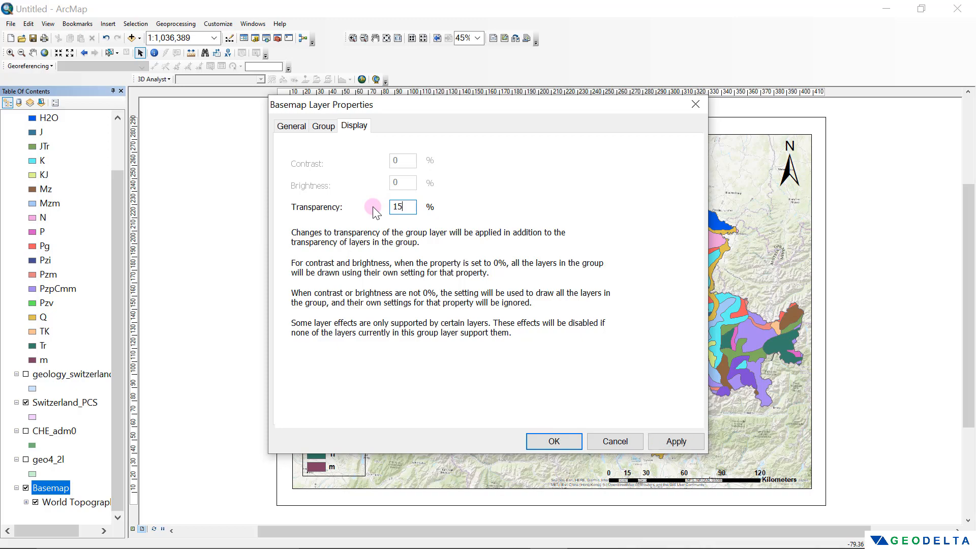
{"action": "left_click", "coordinate": [676, 441]}
{"action": "left_click", "coordinate": [563, 439]}
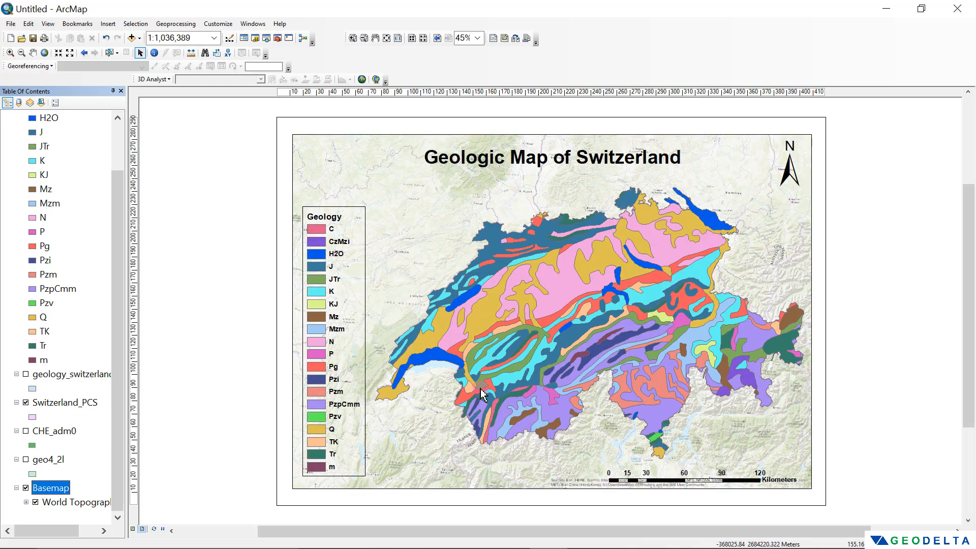
Step: Shift the map content slightly up and to the left inside the data frame, then return to element selection
{"action": "key", "text": "c"}
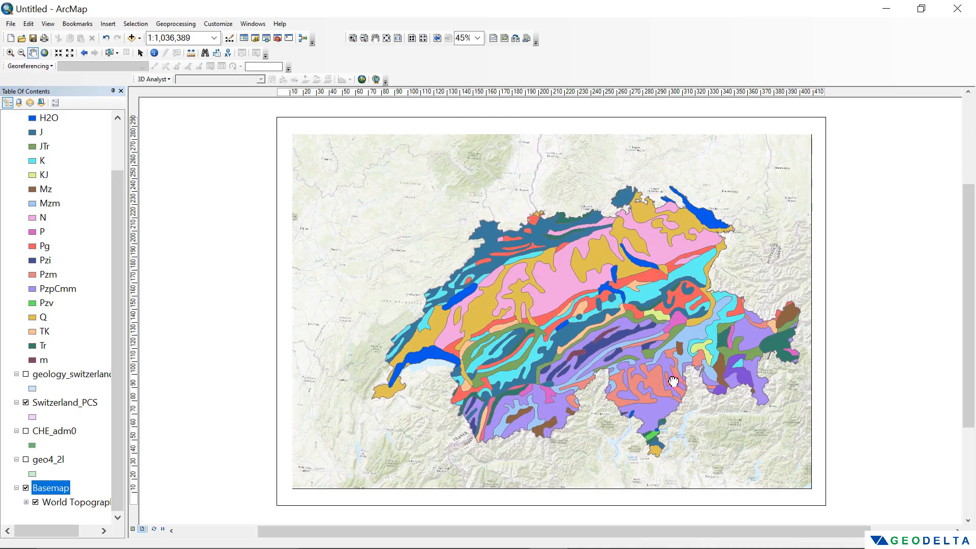
{"action": "left_click_drag", "start_coordinate": [674, 385], "coordinate": [672, 377]}
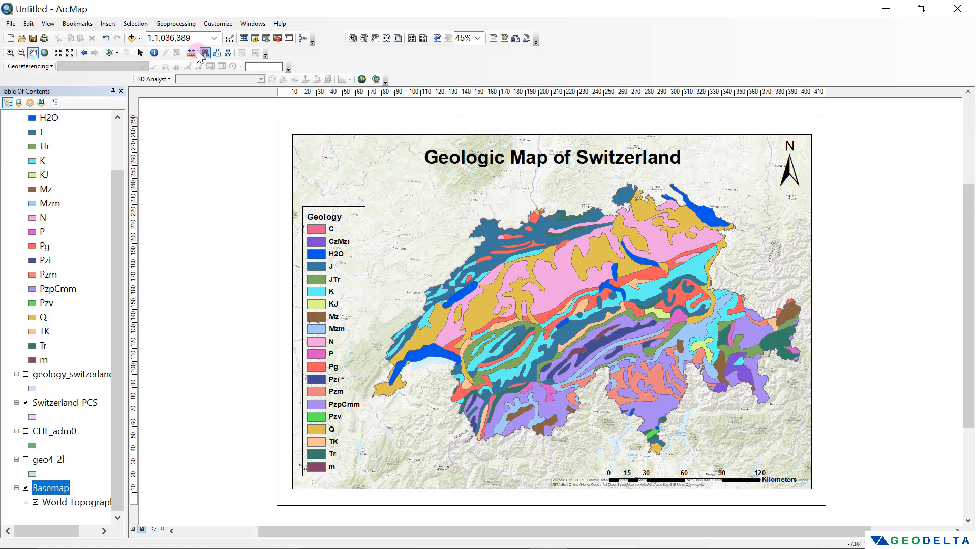
{"action": "left_click", "coordinate": [139, 53]}
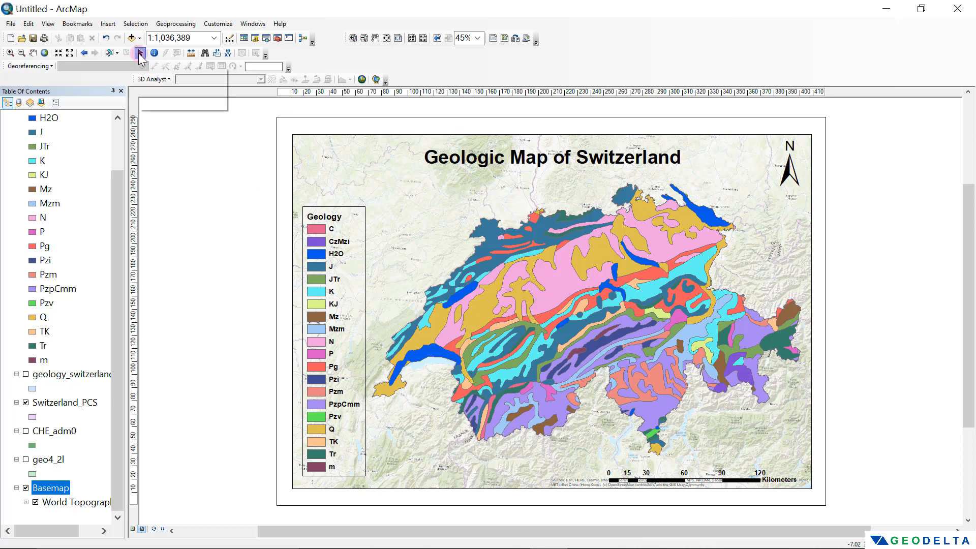
Step: Create a Measured Grid for the data frame with grid and labels, using intervals of 80000 m on X and 50000 m on Y
{"action": "left_click", "coordinate": [351, 164]}
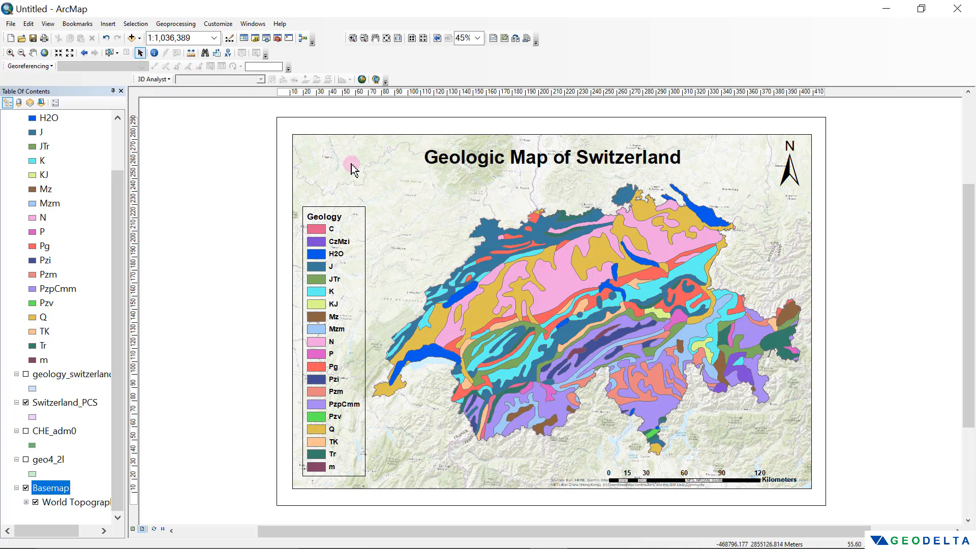
{"action": "right_click", "coordinate": [351, 163]}
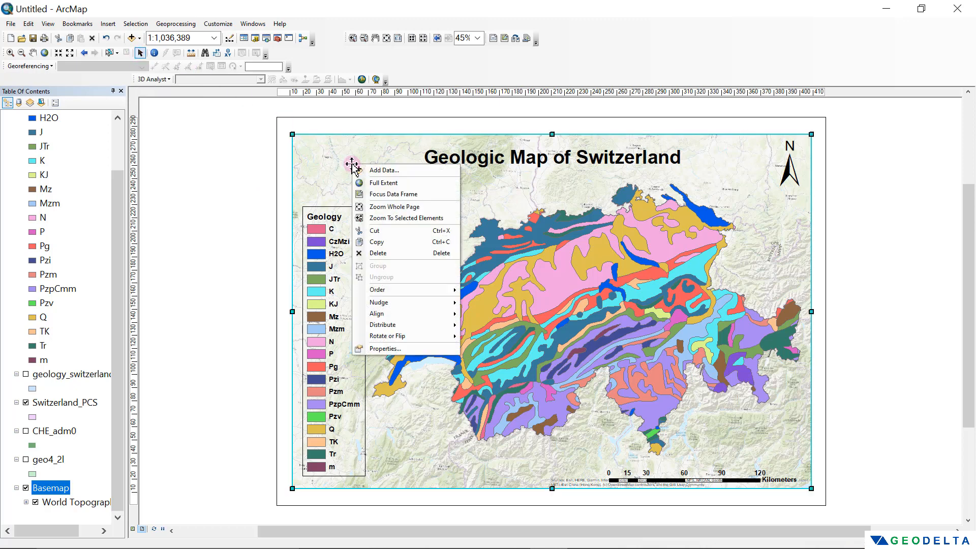
{"action": "left_click", "coordinate": [415, 348]}
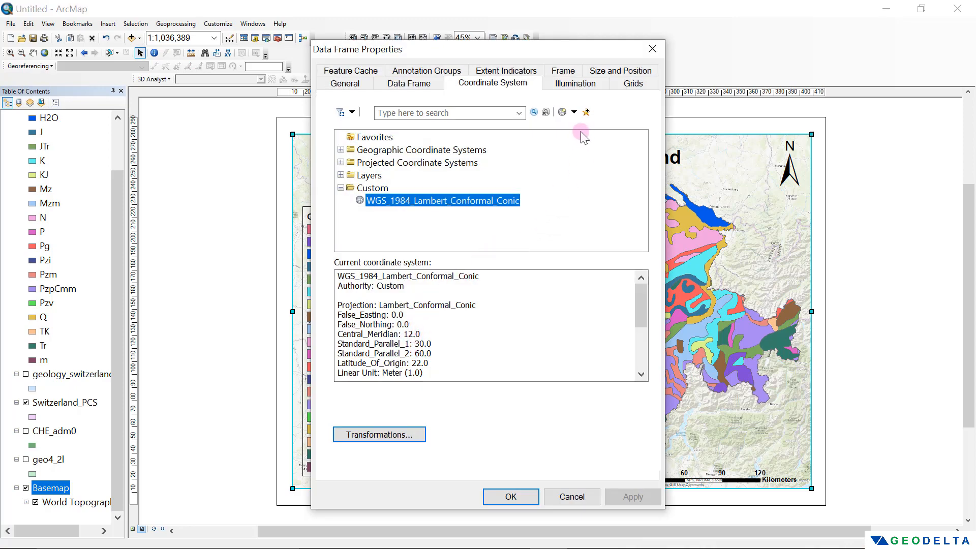
{"action": "left_click", "coordinate": [633, 84]}
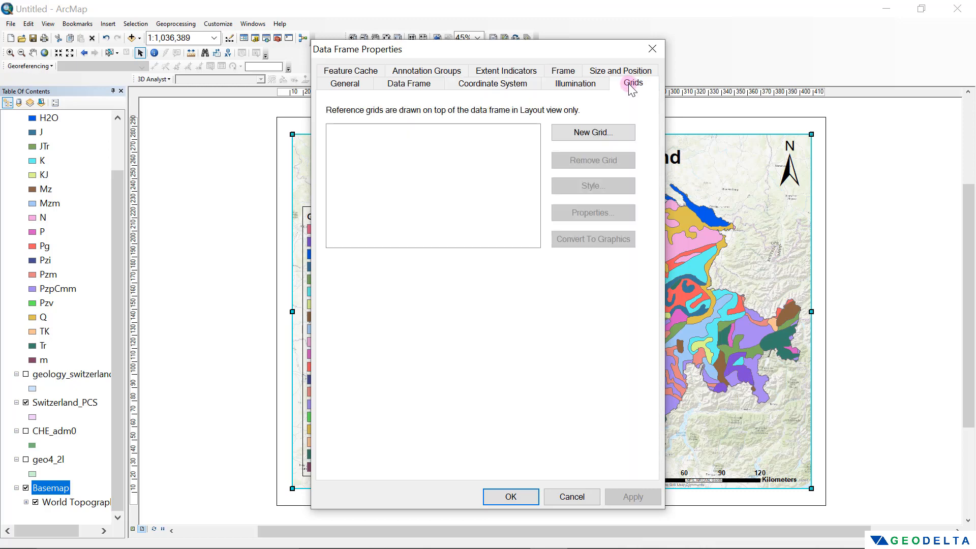
{"action": "left_click", "coordinate": [584, 135]}
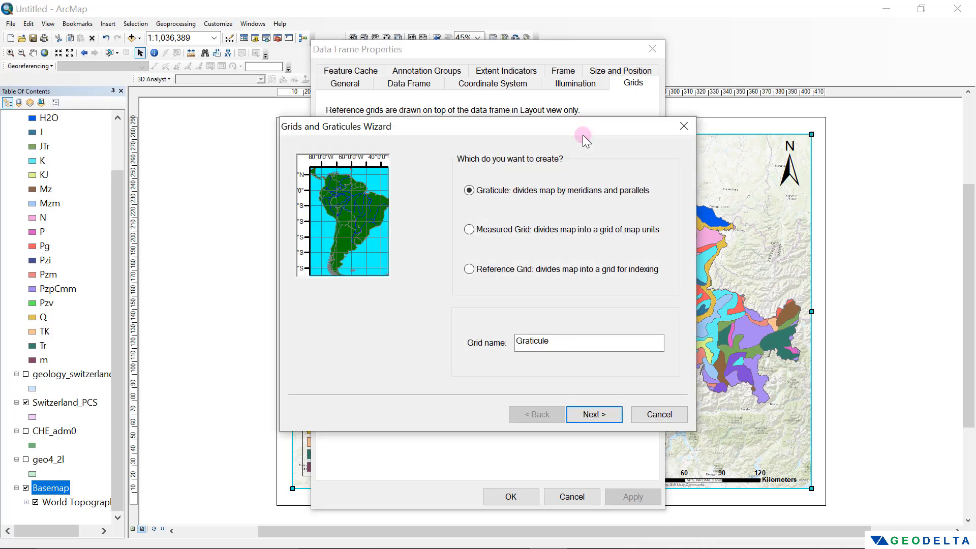
{"action": "left_click_drag", "start_coordinate": [560, 128], "coordinate": [417, 146]}
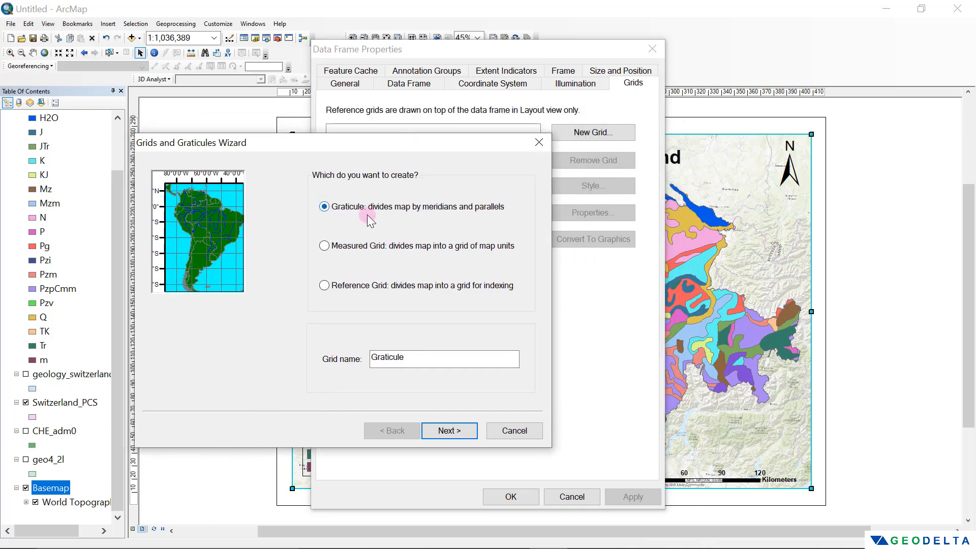
{"action": "left_click", "coordinate": [333, 248]}
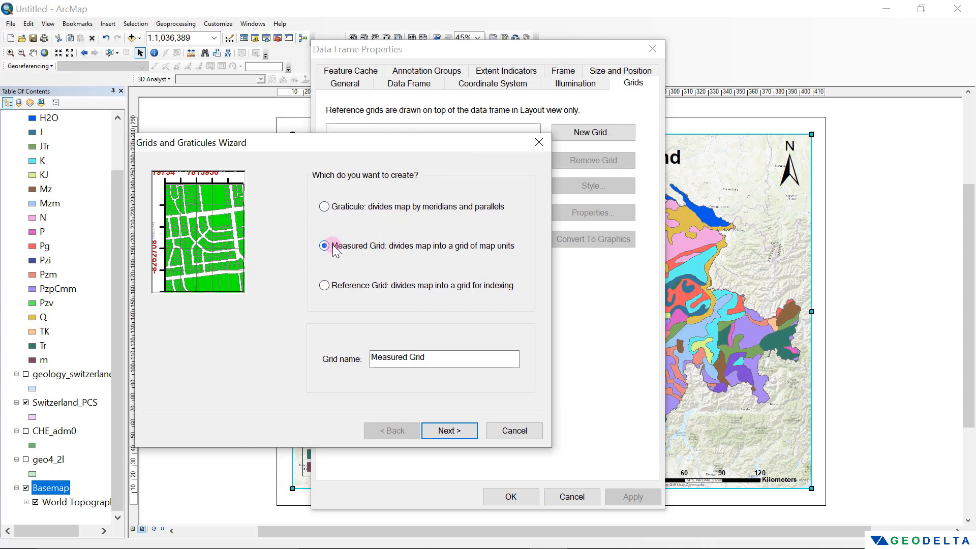
{"action": "left_click", "coordinate": [450, 432]}
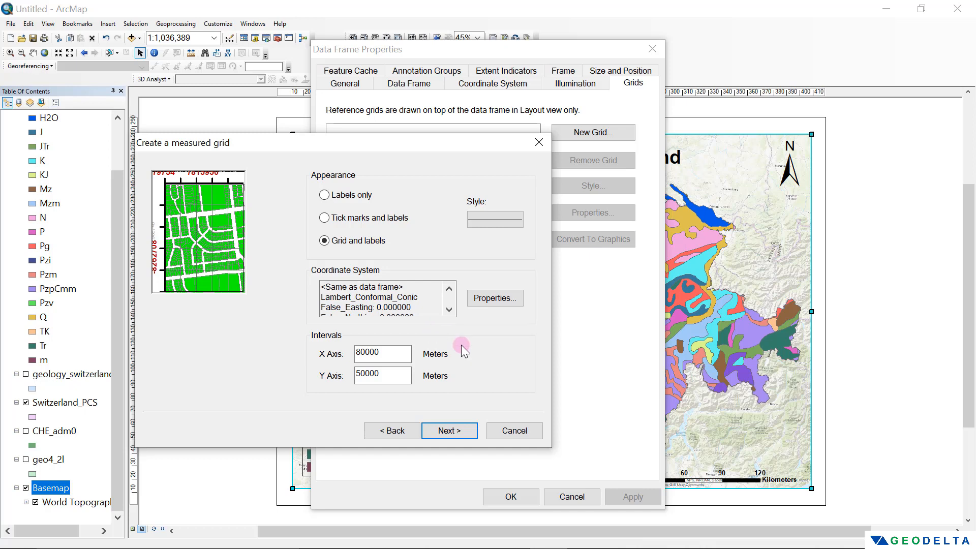
{"action": "left_click", "coordinate": [441, 437]}
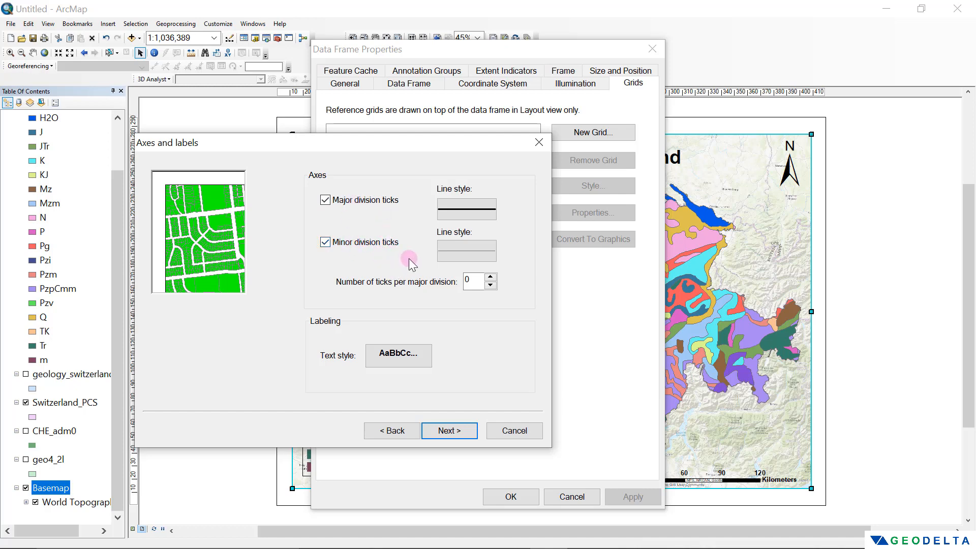
{"action": "left_click", "coordinate": [450, 432]}
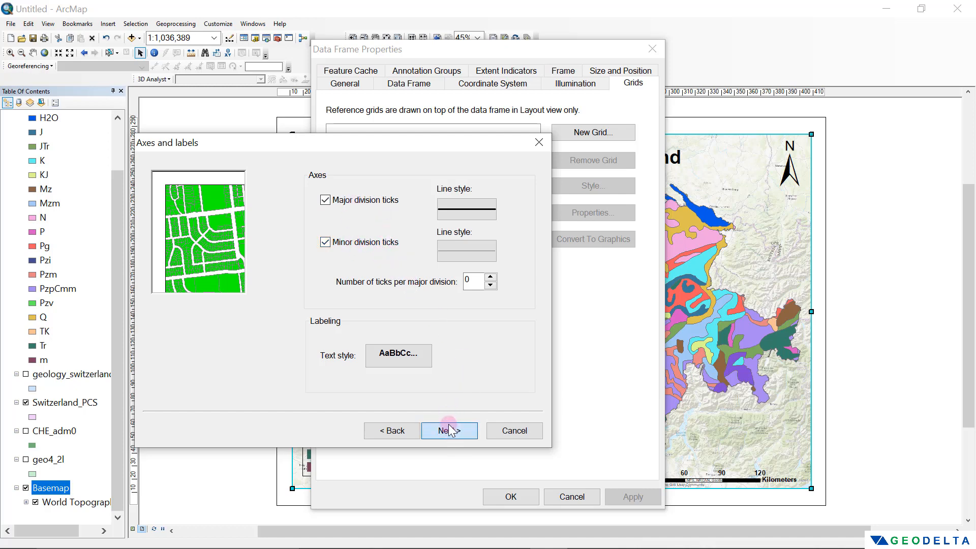
{"action": "left_click", "coordinate": [449, 431]}
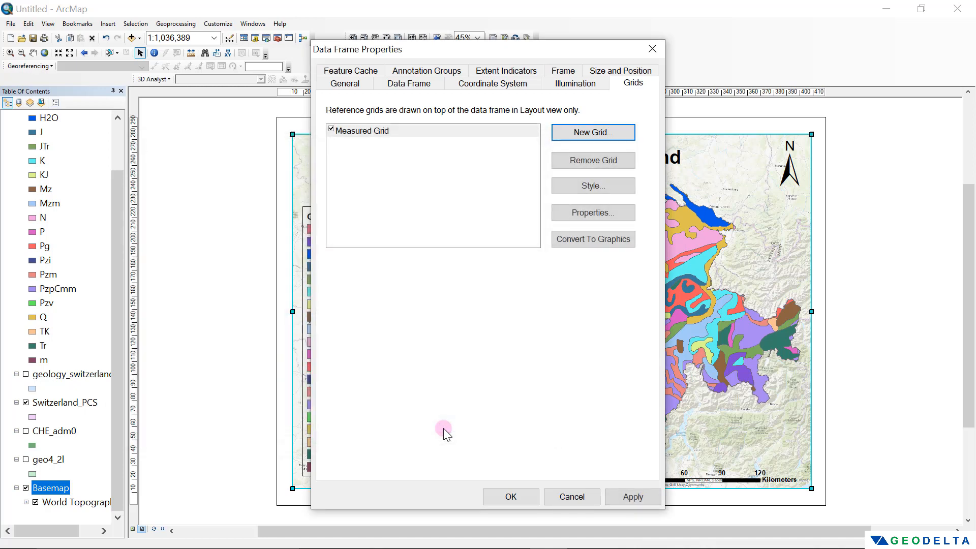
Step: Apply the measured grid to the data frame and move the properties dialog aside to check the grid on the layout
{"action": "left_click", "coordinate": [387, 130]}
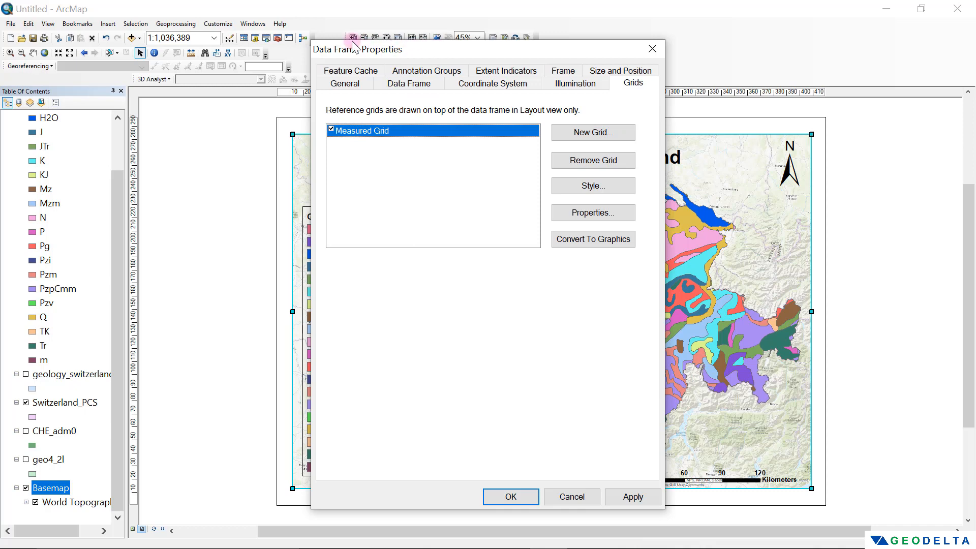
{"action": "left_click_drag", "start_coordinate": [359, 48], "coordinate": [157, 29]}
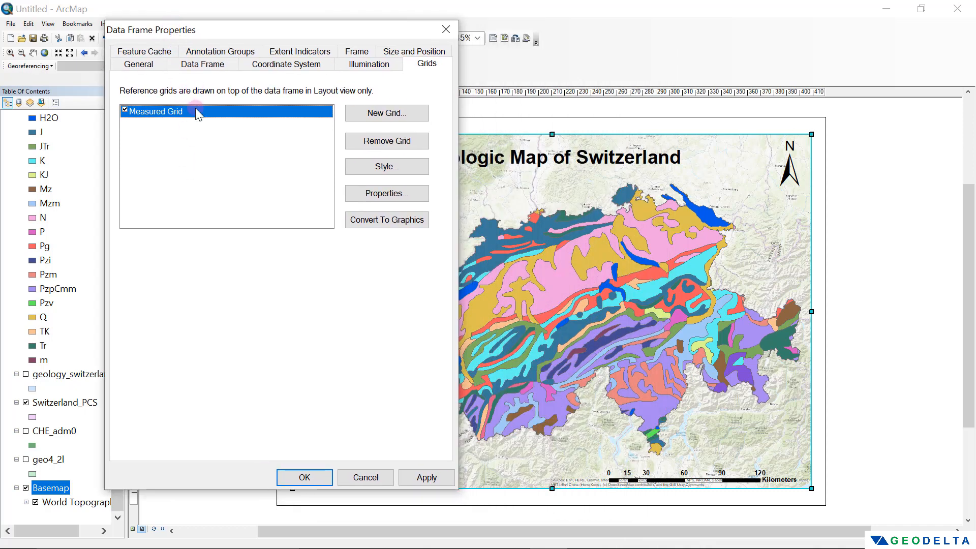
{"action": "left_click", "coordinate": [428, 477]}
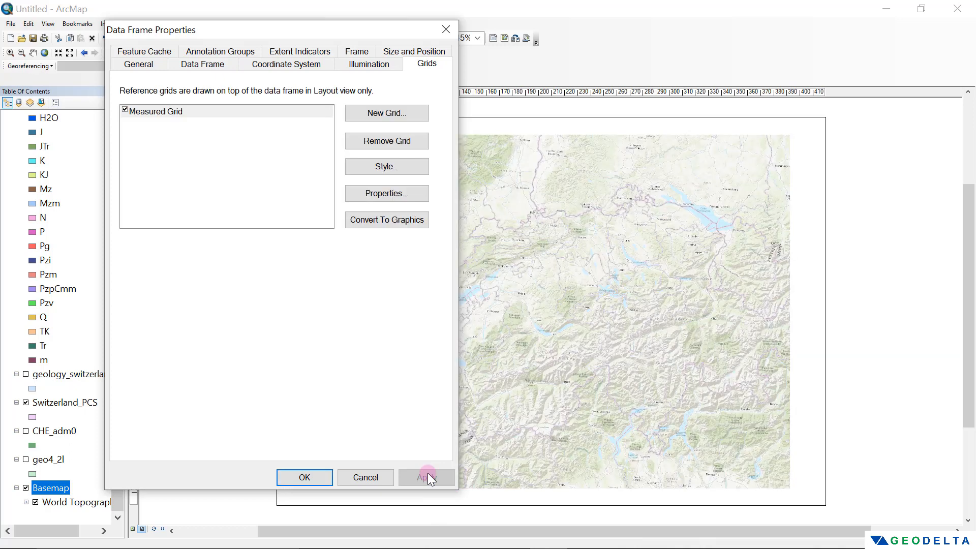
{"action": "left_click_drag", "start_coordinate": [336, 30], "coordinate": [121, 127]}
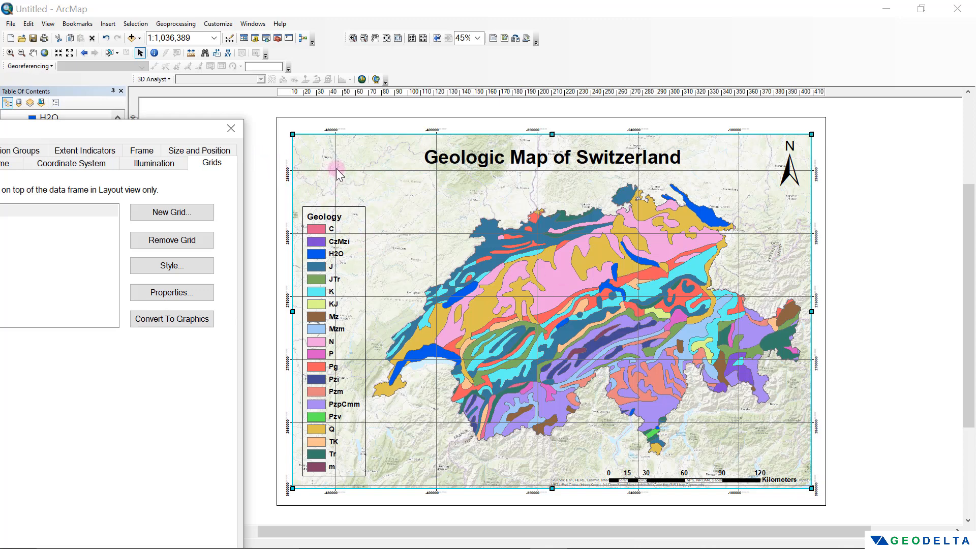
{"action": "left_click_drag", "start_coordinate": [169, 125], "coordinate": [345, 71]}
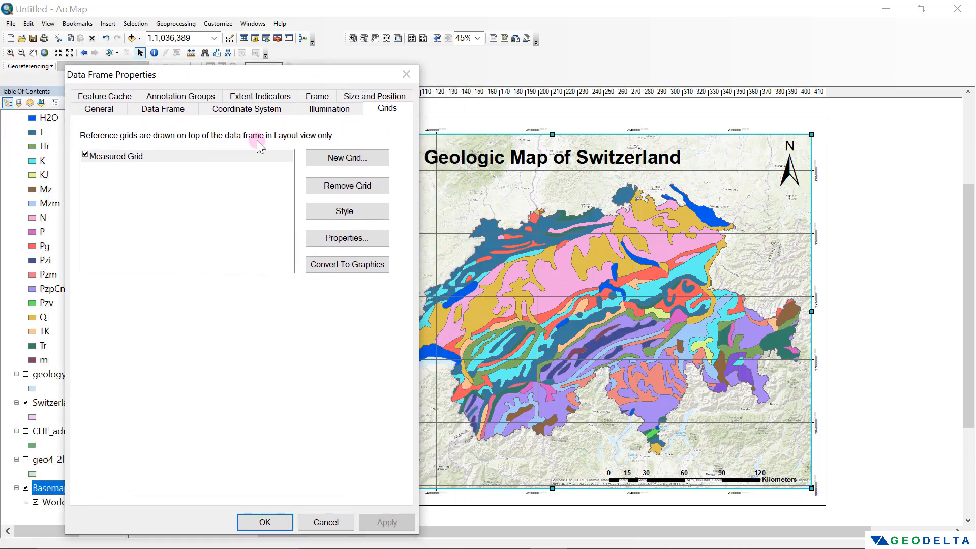
Step: Set the label font size of the Measured Grid to 12 and apply it
{"action": "left_click", "coordinate": [182, 151]}
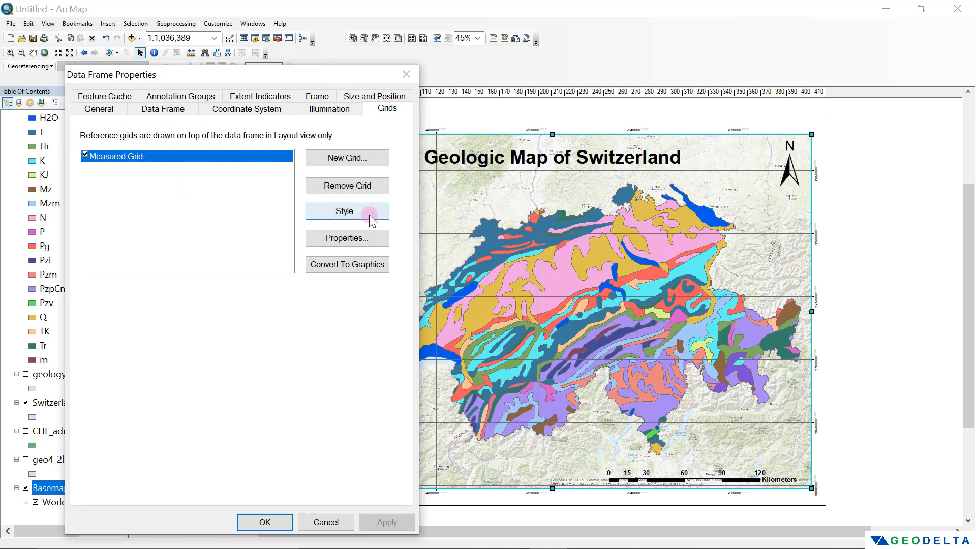
{"action": "left_click", "coordinate": [358, 236]}
{"action": "left_click", "coordinate": [152, 143]}
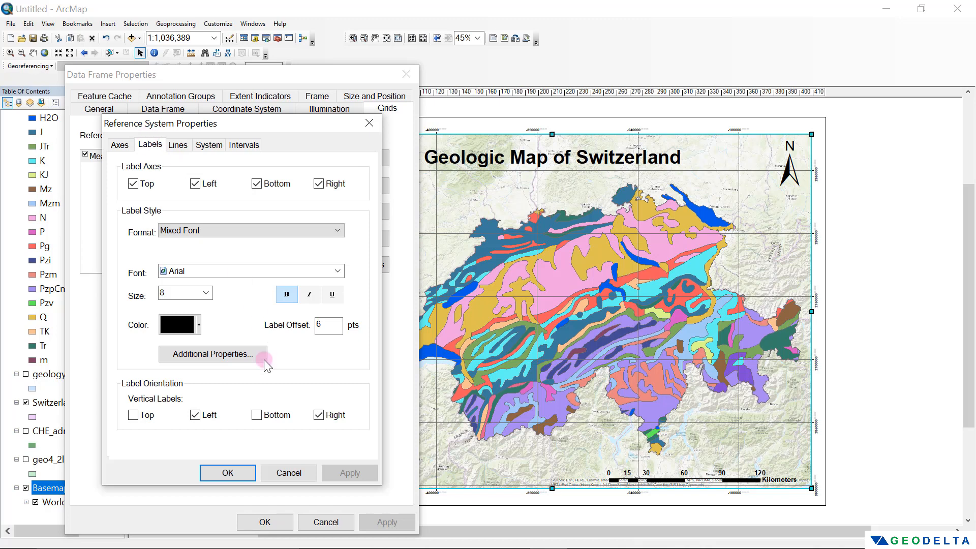
{"action": "left_click", "coordinate": [206, 293]}
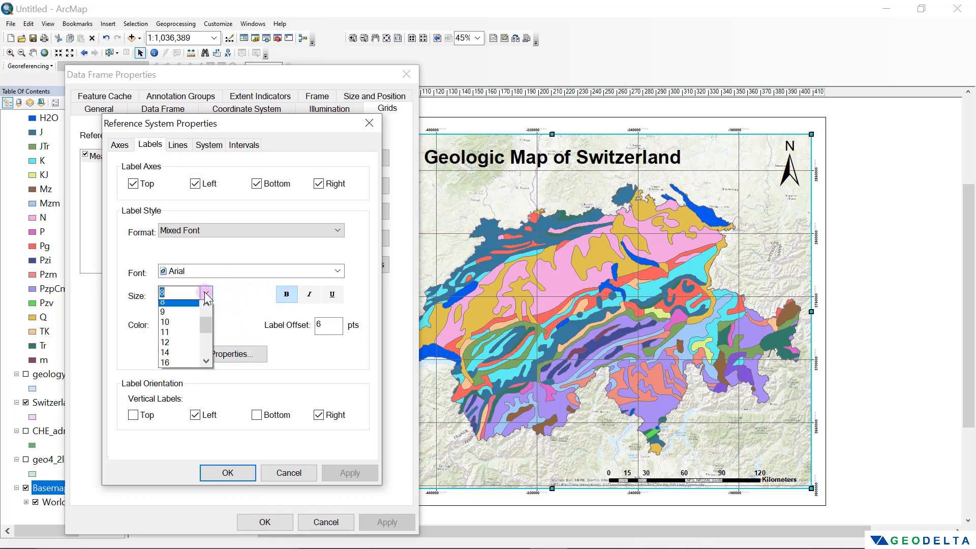
{"action": "left_click", "coordinate": [187, 347]}
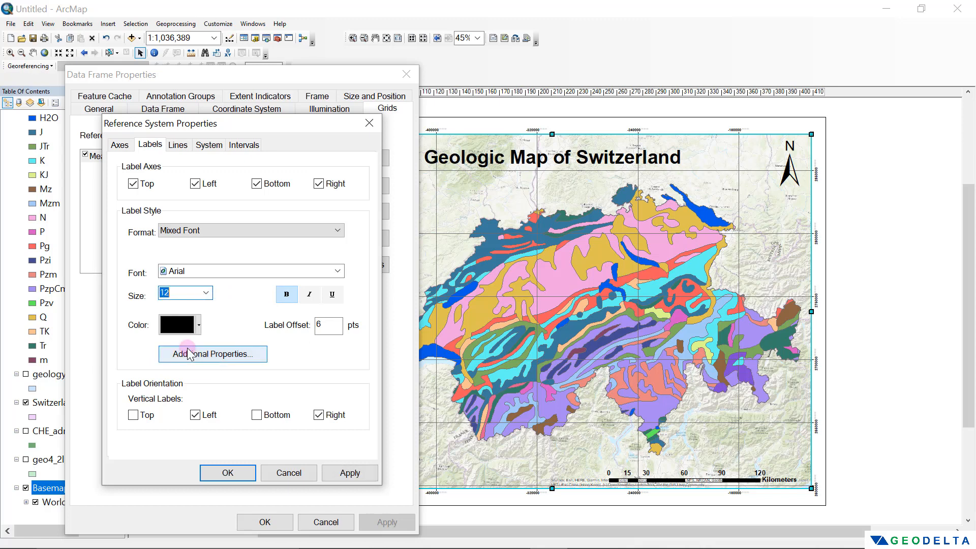
{"action": "left_click", "coordinate": [350, 472]}
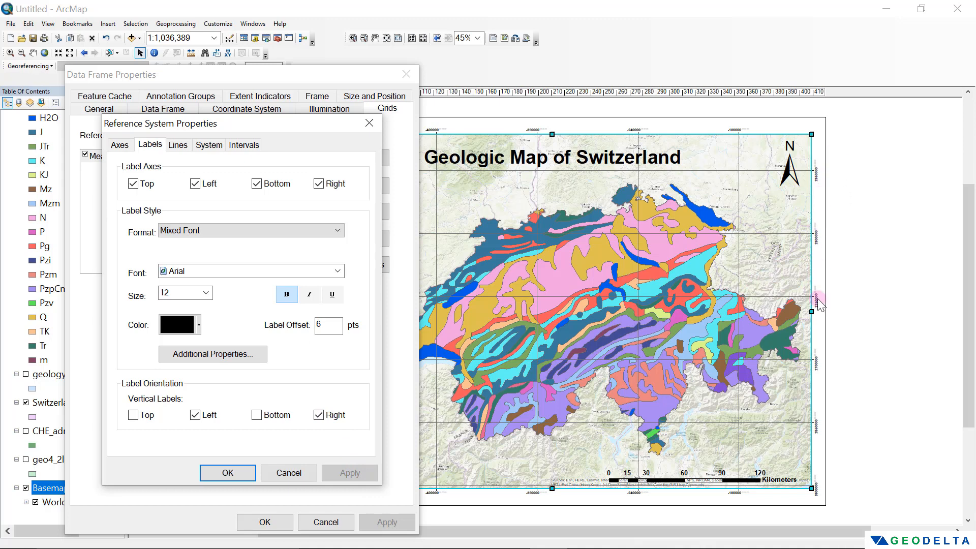
Step: Set the Measured Grid to show no lines or ticks, then apply and confirm the data frame properties
{"action": "left_click", "coordinate": [179, 147]}
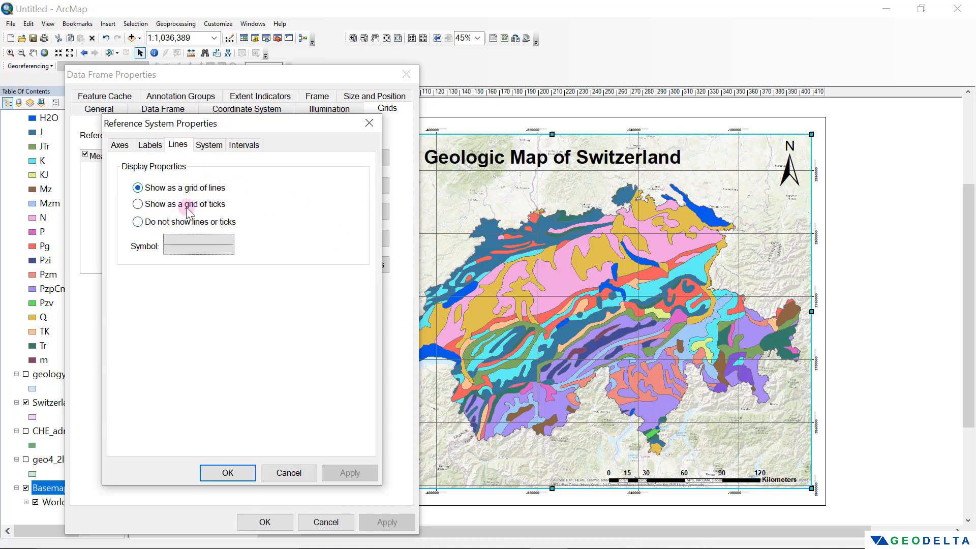
{"action": "left_click", "coordinate": [169, 244]}
{"action": "left_click", "coordinate": [185, 222]}
{"action": "left_click", "coordinate": [346, 468]}
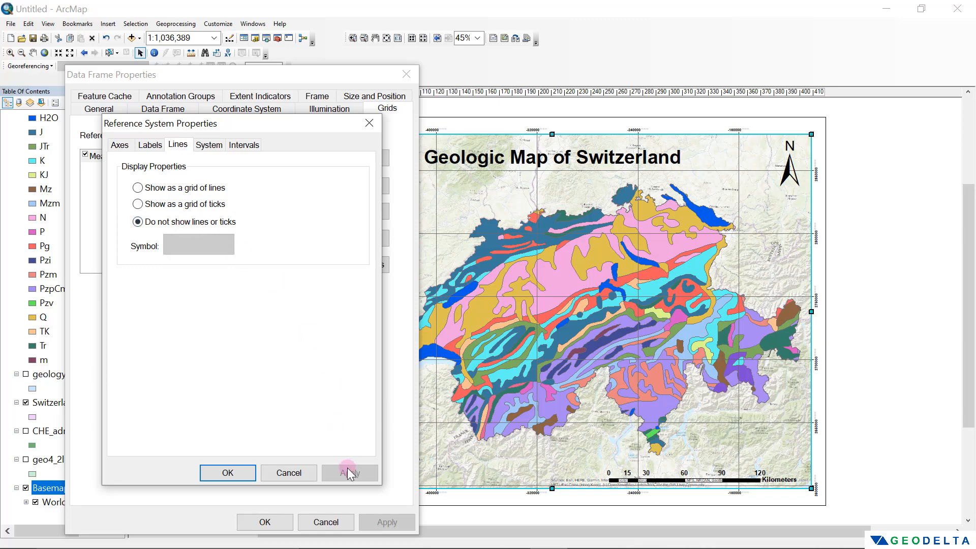
{"action": "left_click", "coordinate": [210, 471]}
{"action": "left_click", "coordinate": [386, 522]}
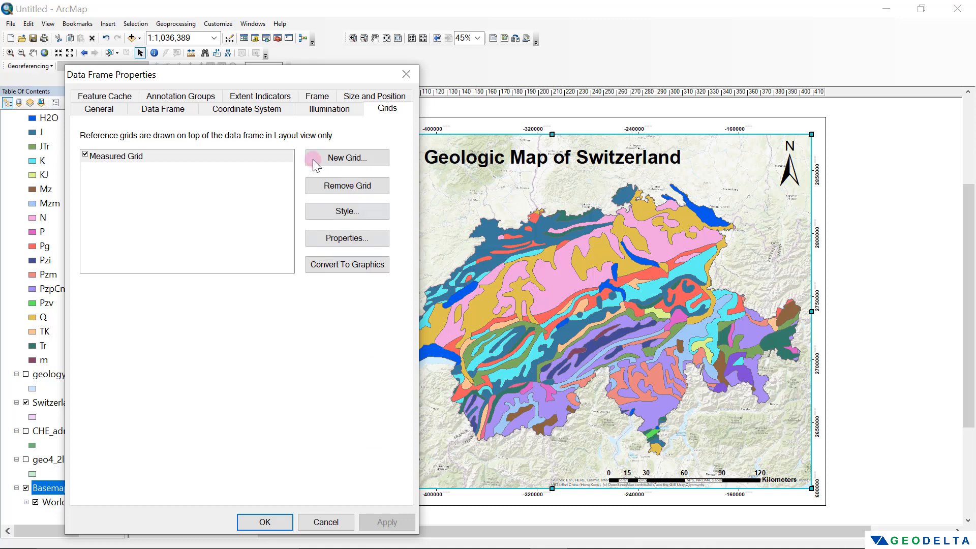
{"action": "key", "text": "Return"}
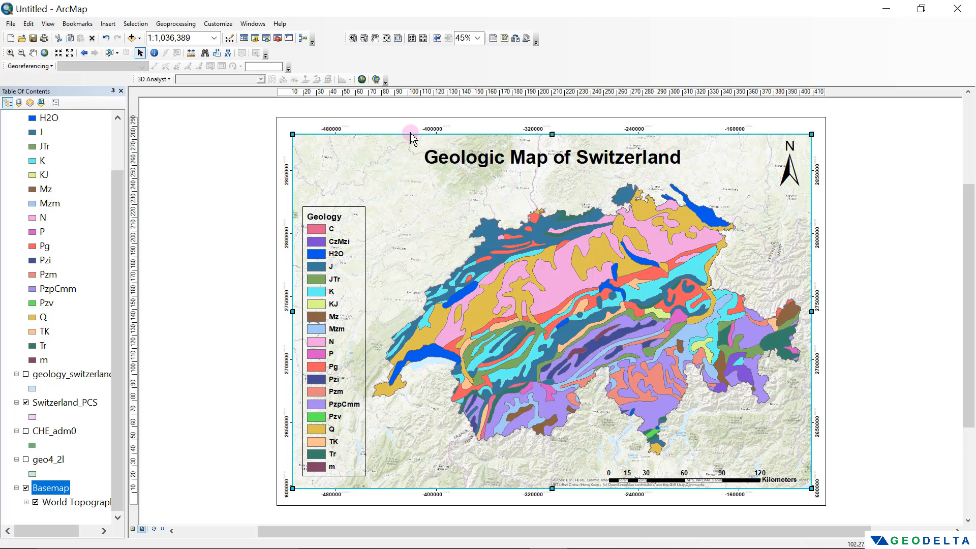
Step: Insert a text element on the layout and format its symbol as italic Arial, size 12
{"action": "left_click", "coordinate": [108, 25]}
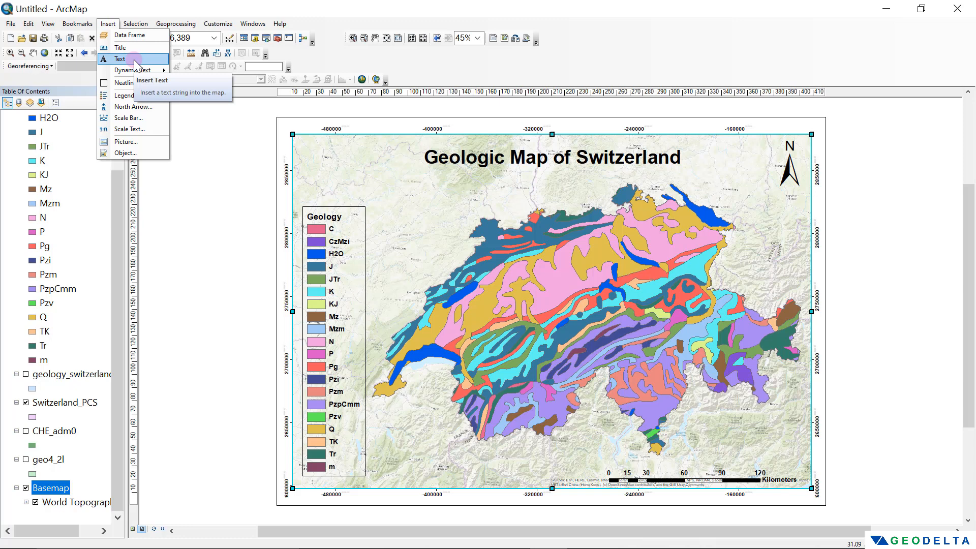
{"action": "left_click", "coordinate": [135, 60]}
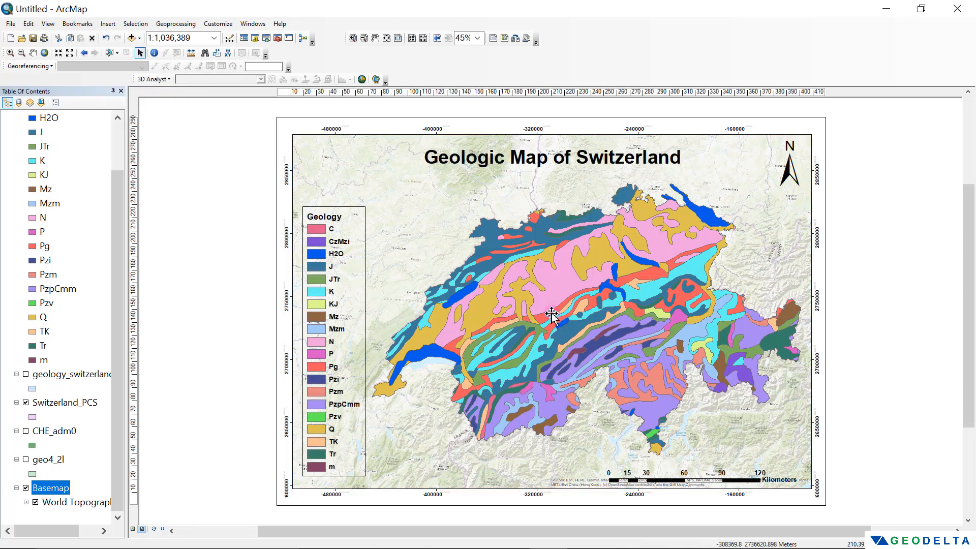
{"action": "double_click", "coordinate": [551, 315]}
{"action": "left_click", "coordinate": [452, 295]}
{"action": "left_click", "coordinate": [566, 379]}
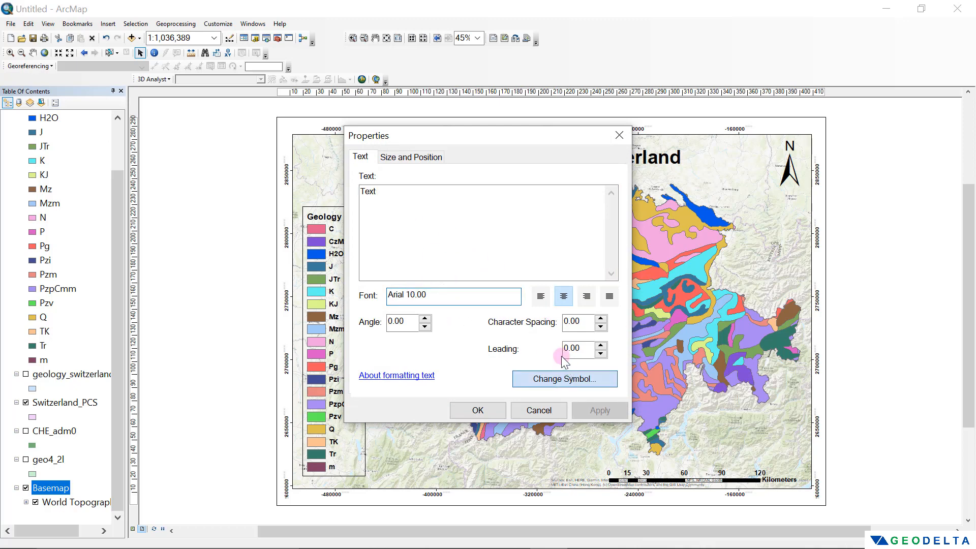
{"action": "left_click", "coordinate": [344, 259]}
{"action": "left_click", "coordinate": [331, 283]}
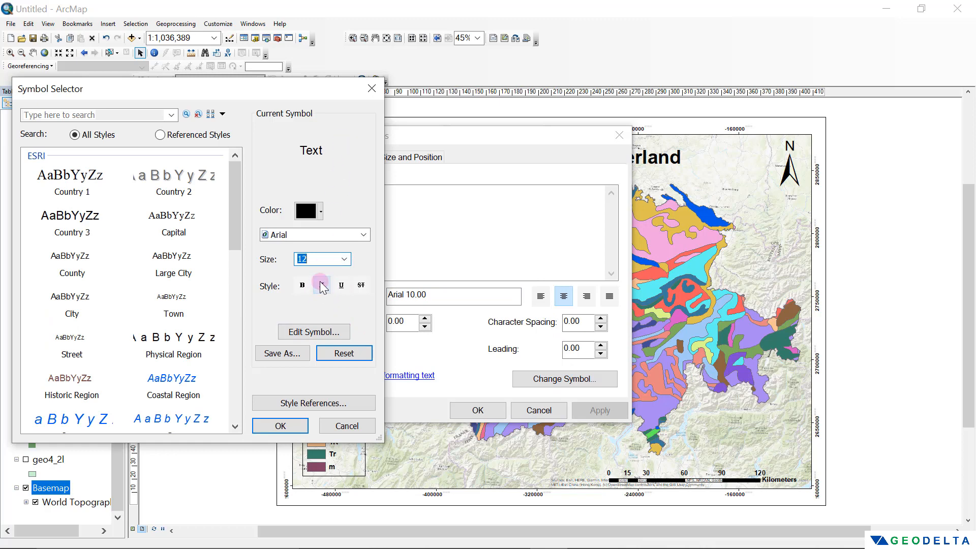
{"action": "left_click", "coordinate": [322, 285]}
{"action": "left_click", "coordinate": [321, 286]}
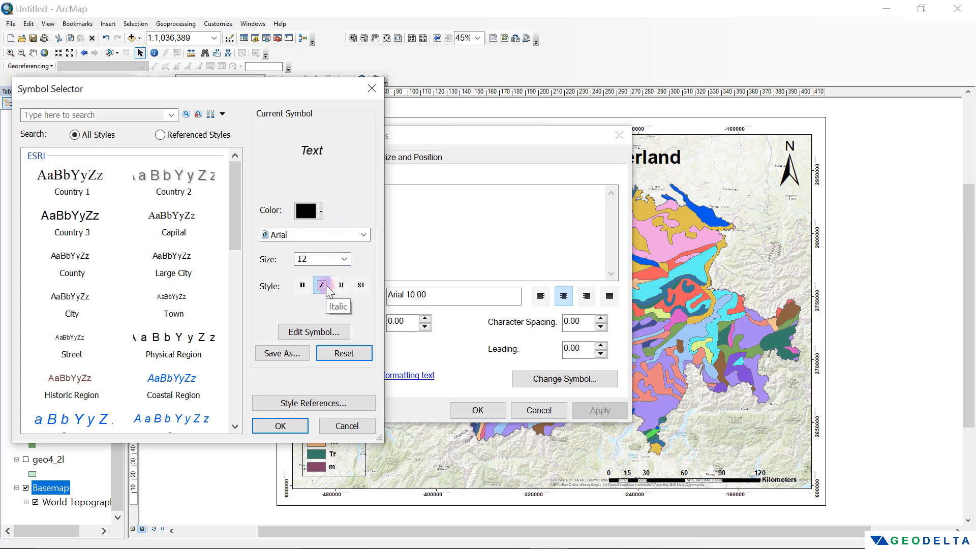
{"action": "left_click", "coordinate": [279, 426]}
Step: Enter "Coordinate Reference System:" as the new element's text and place it just below the Geology legend
{"action": "left_click_drag", "start_coordinate": [427, 138], "coordinate": [583, 167]}
{"action": "left_click", "coordinate": [556, 223]}
{"action": "double_click", "coordinate": [556, 223]}
{"action": "type", "text": "Coordinate"}
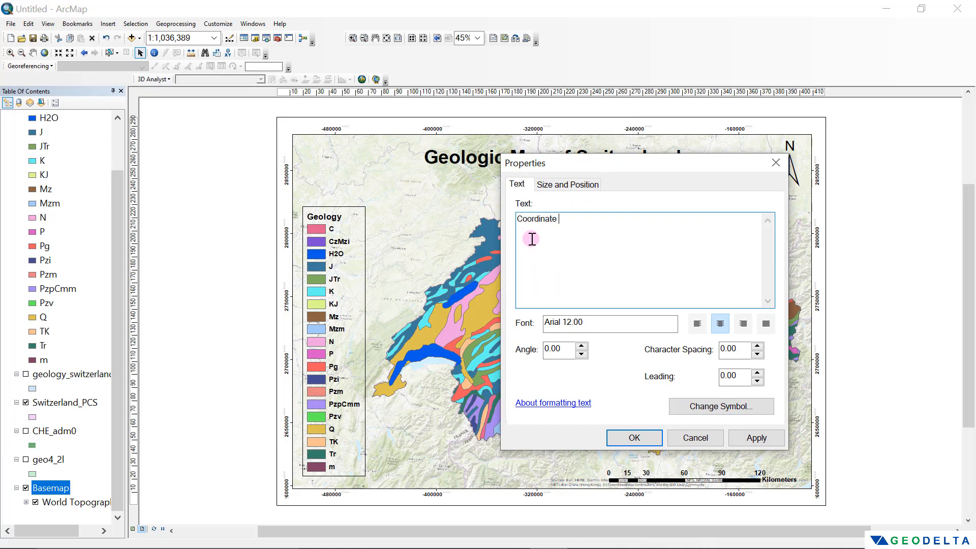
{"action": "type", "text": " Reference System:"}
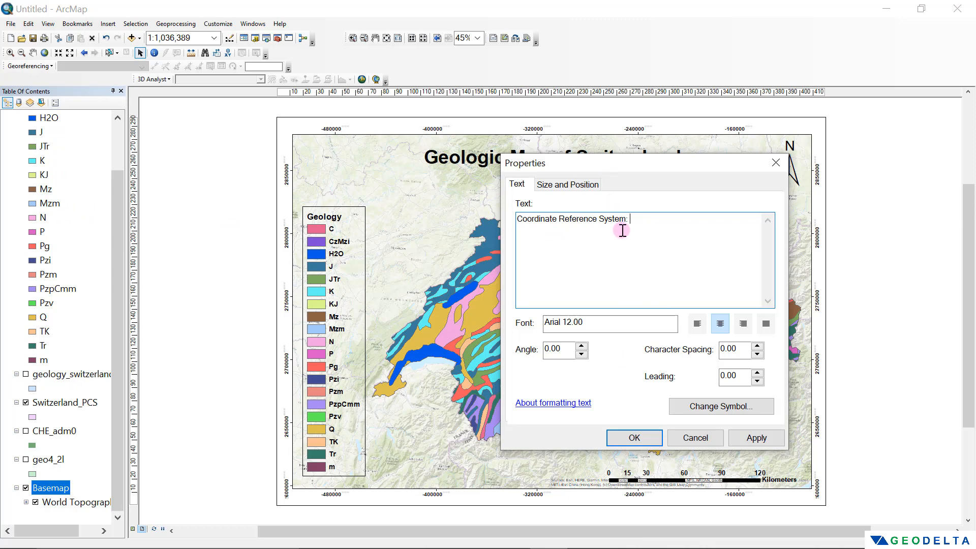
{"action": "left_click", "coordinate": [749, 438]}
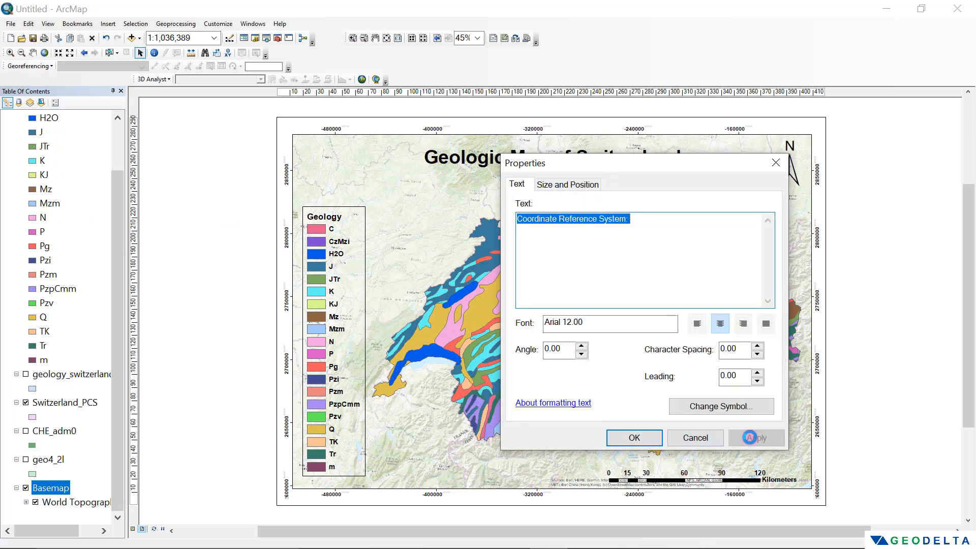
{"action": "left_click", "coordinate": [635, 438]}
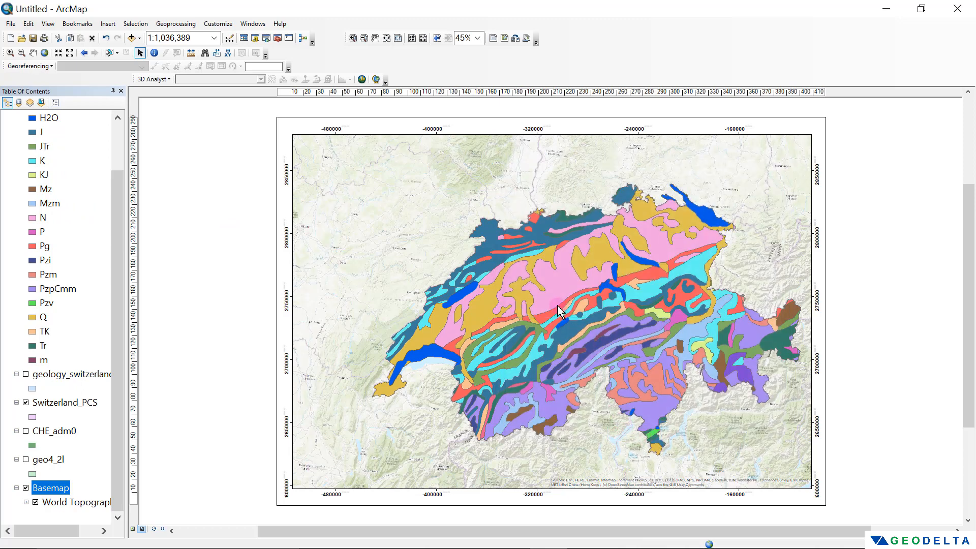
{"action": "left_click_drag", "start_coordinate": [558, 314], "coordinate": [349, 487]}
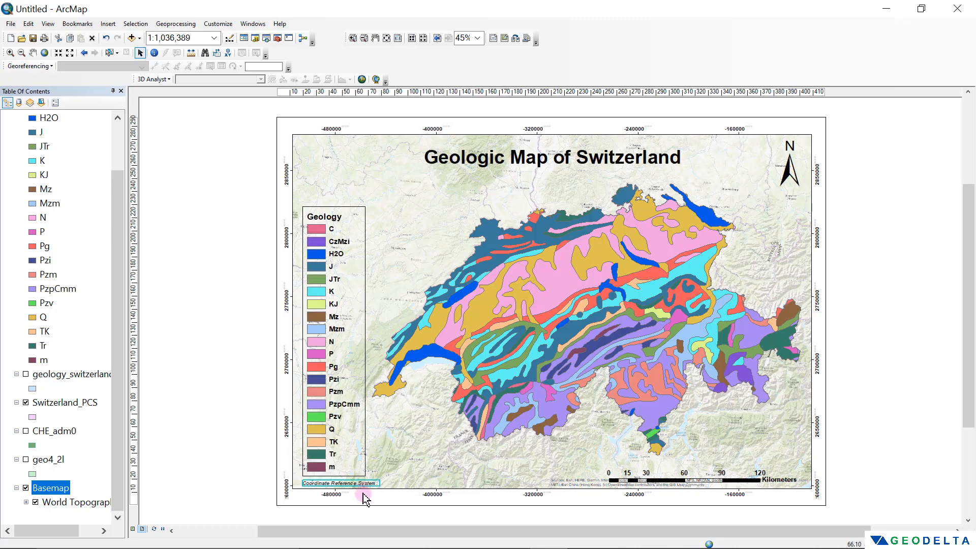
{"action": "left_click_drag", "start_coordinate": [364, 486], "coordinate": [367, 484]}
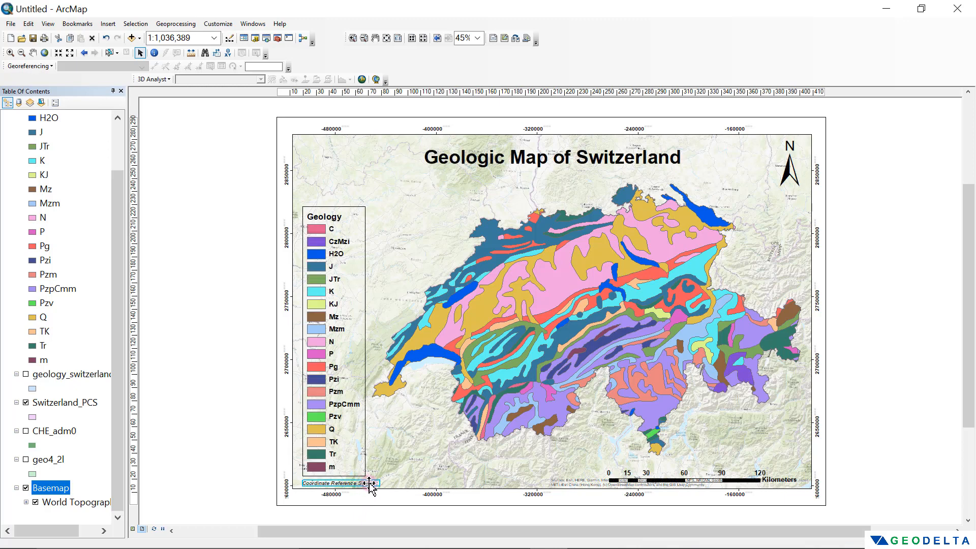
Step: Copy the projected coordinate system name from the Geology layer's source properties, then leave them without changes
{"action": "scroll", "coordinate": [101, 356], "scroll_direction": "up", "scroll_amount": 2}
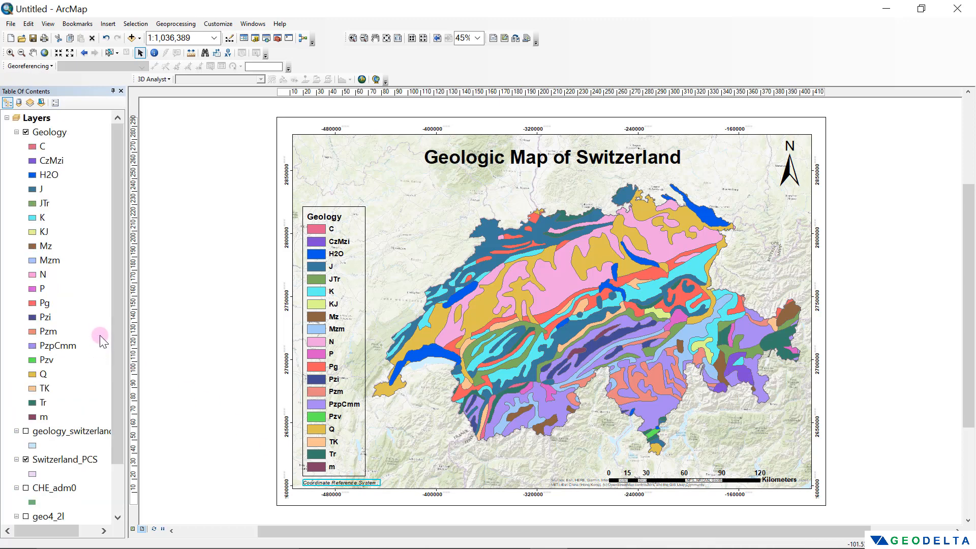
{"action": "right_click", "coordinate": [44, 132]}
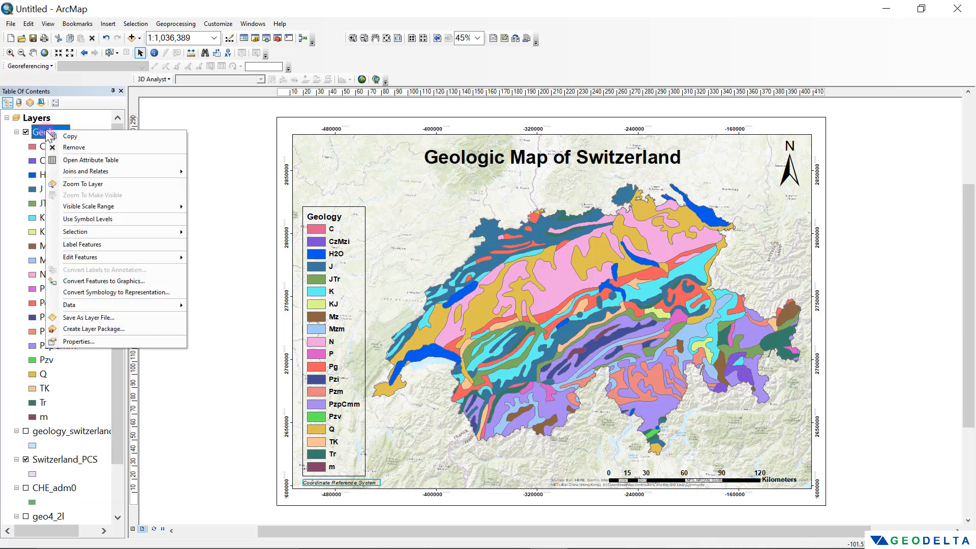
{"action": "left_click", "coordinate": [100, 338]}
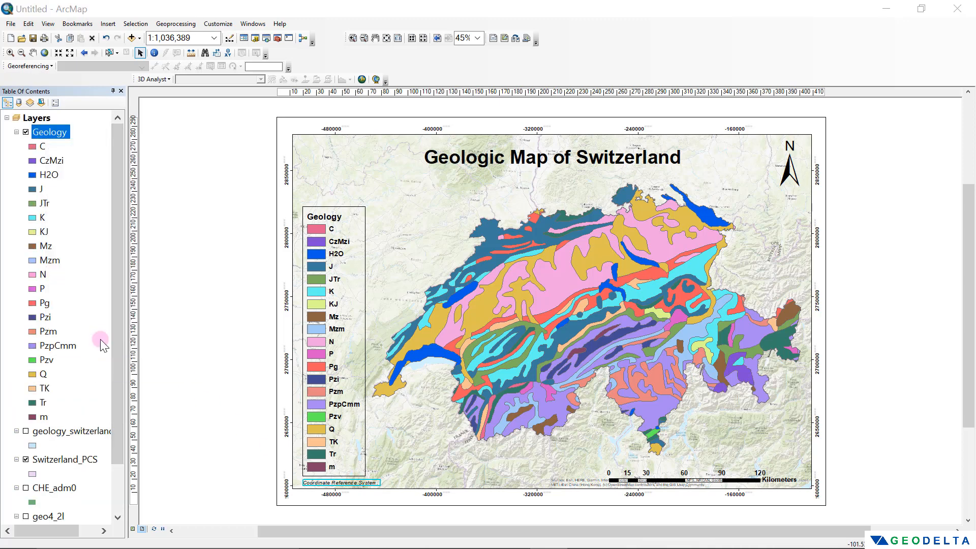
{"action": "left_click", "coordinate": [293, 117]}
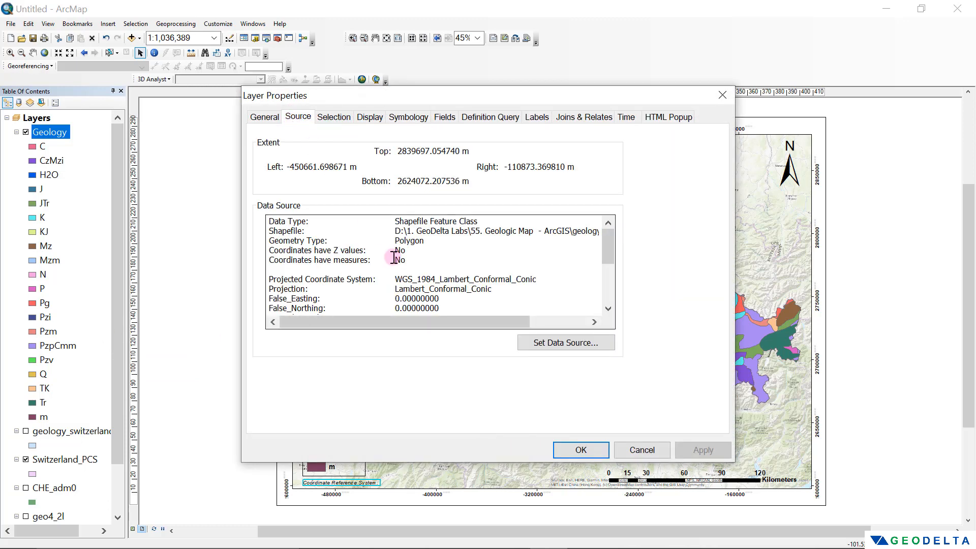
{"action": "left_click_drag", "start_coordinate": [399, 281], "coordinate": [536, 279]}
{"action": "key", "text": "ctrl+c"}
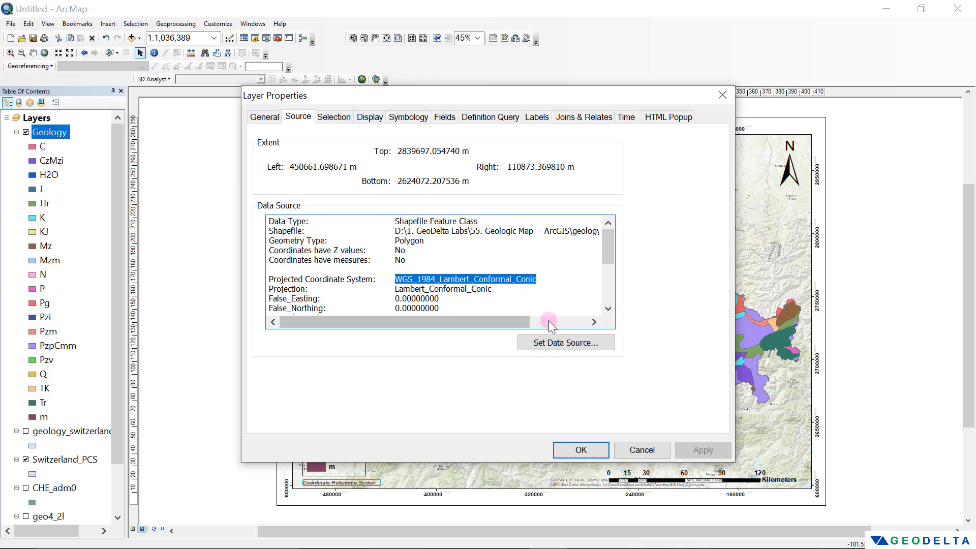
{"action": "left_click", "coordinate": [642, 452]}
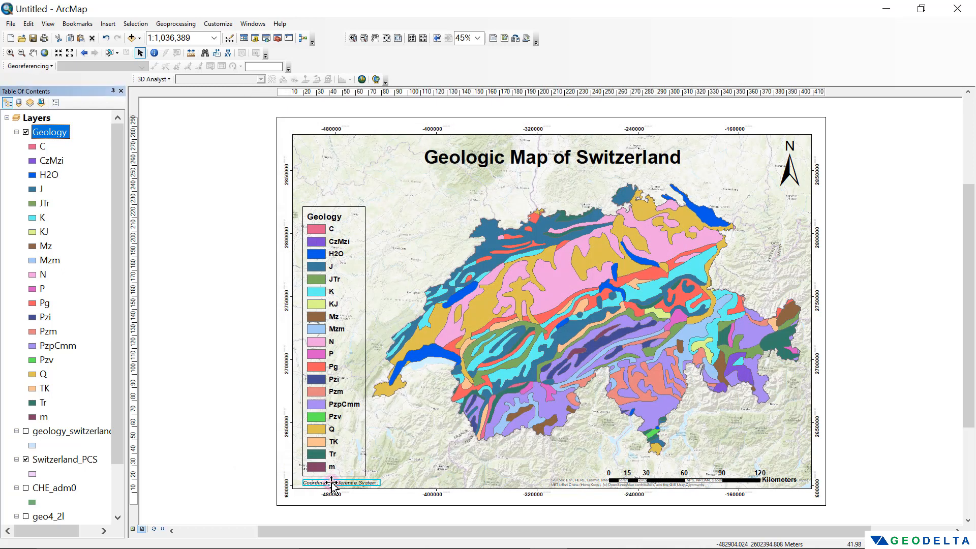
Step: Append "WGS_1984_Lambert_Conformal_Conic (PCS)" to the coordinate reference text and shift it inside the map frame below the legend
{"action": "double_click", "coordinate": [332, 484]}
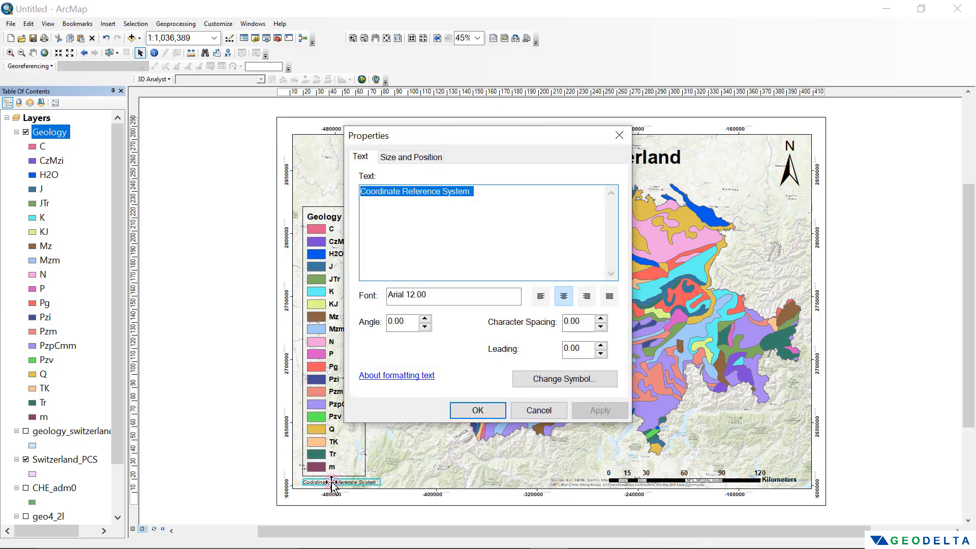
{"action": "left_click", "coordinate": [488, 191]}
{"action": "key", "text": "ctrl+v"}
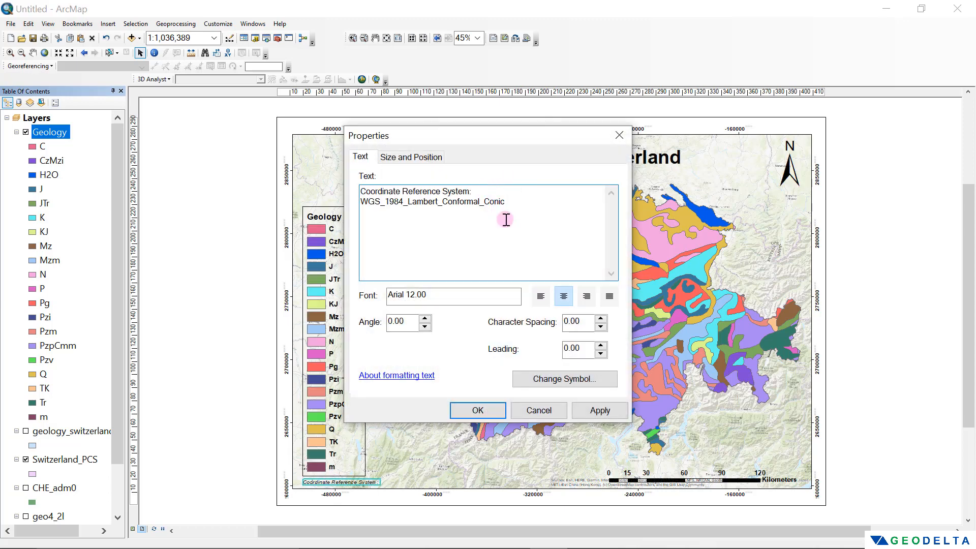
{"action": "left_click", "coordinate": [364, 202]}
{"action": "key", "text": "BackSpace"}
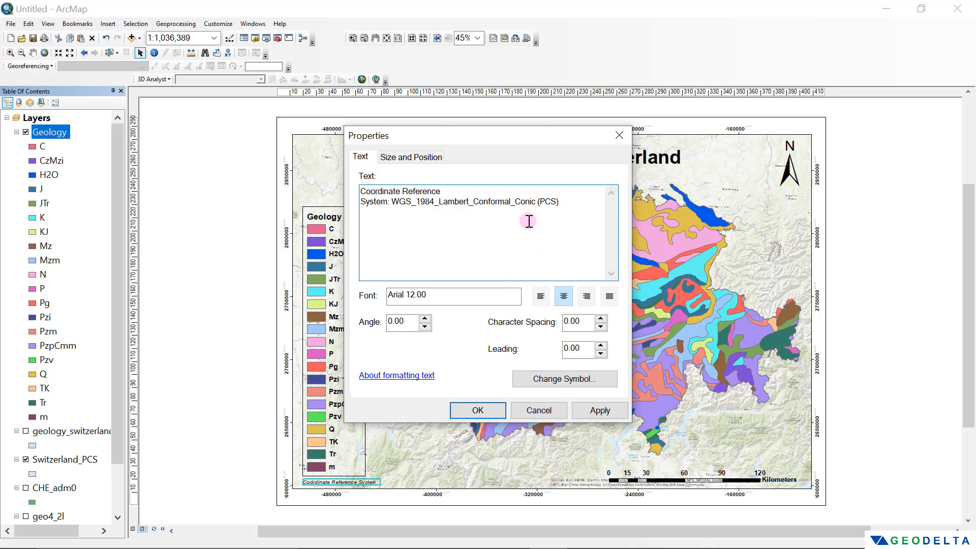
{"action": "left_click", "coordinate": [602, 412]}
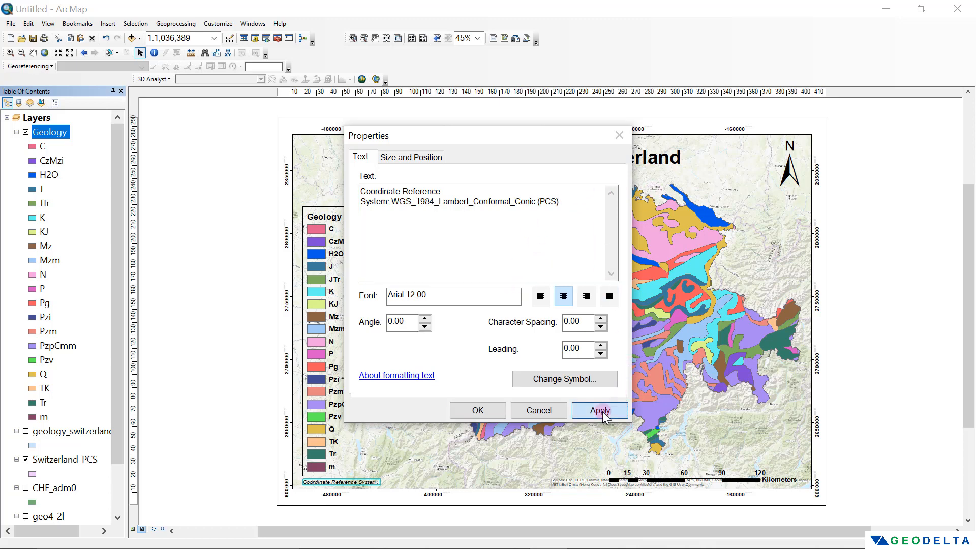
{"action": "left_click", "coordinate": [476, 409]}
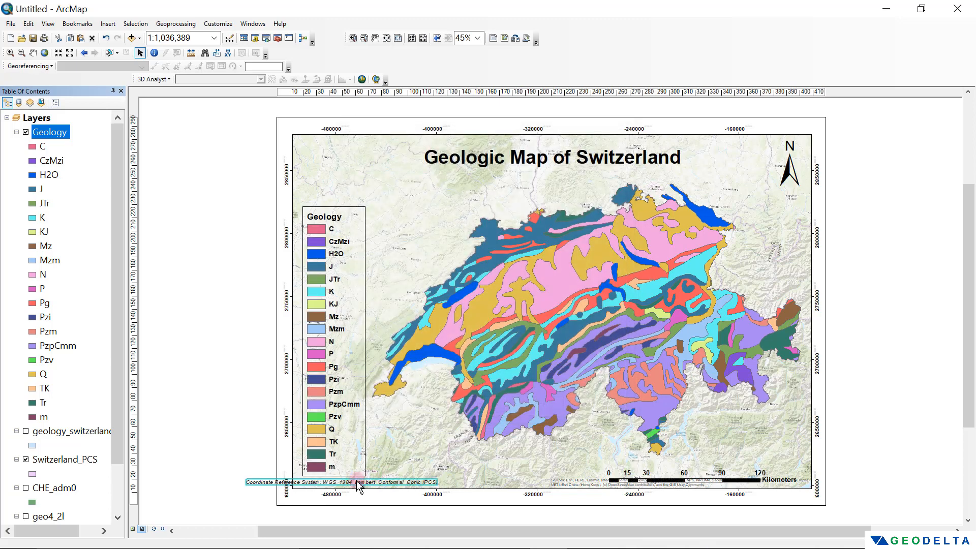
{"action": "left_click_drag", "start_coordinate": [321, 484], "coordinate": [378, 484]}
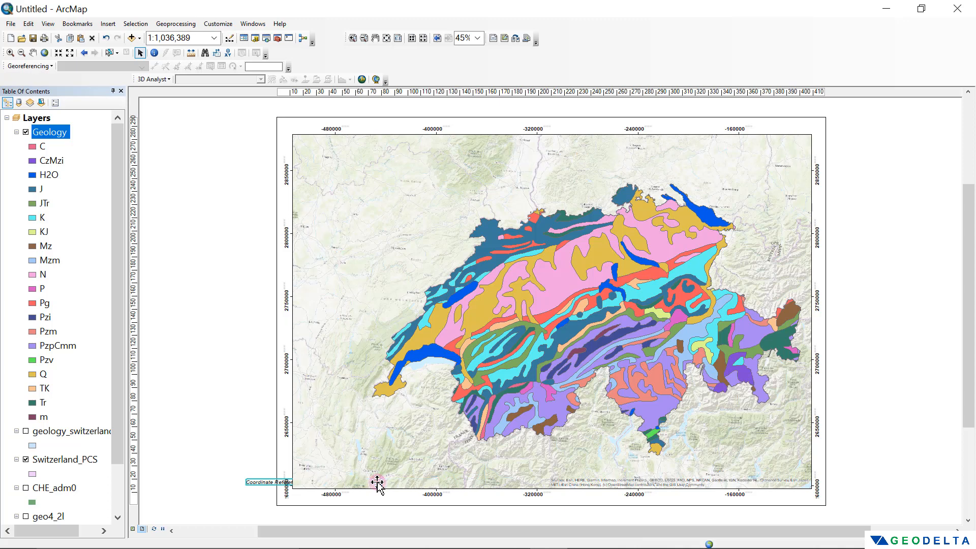
{"action": "left_click", "coordinate": [190, 407]}
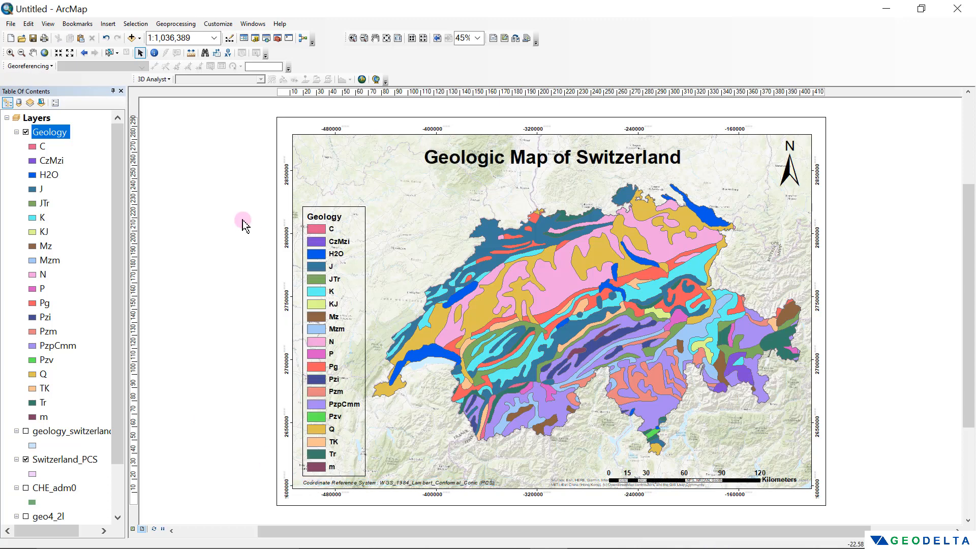
Step: Export the map layout as a JPEG named "Geologic Map of Switzerland" at 150 dpi into the "55. Geologic Map - ArcGIS" folder
{"action": "left_click", "coordinate": [11, 24]}
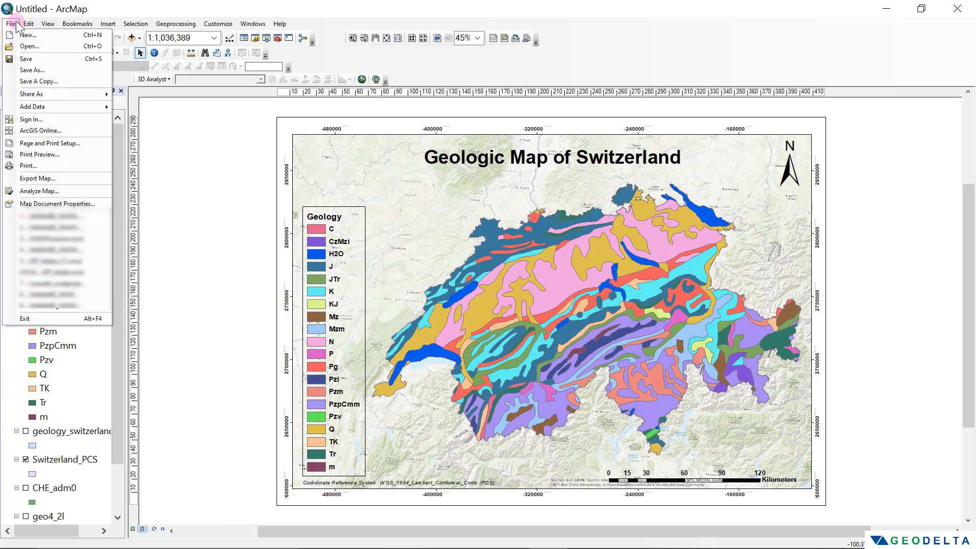
{"action": "left_click", "coordinate": [94, 181]}
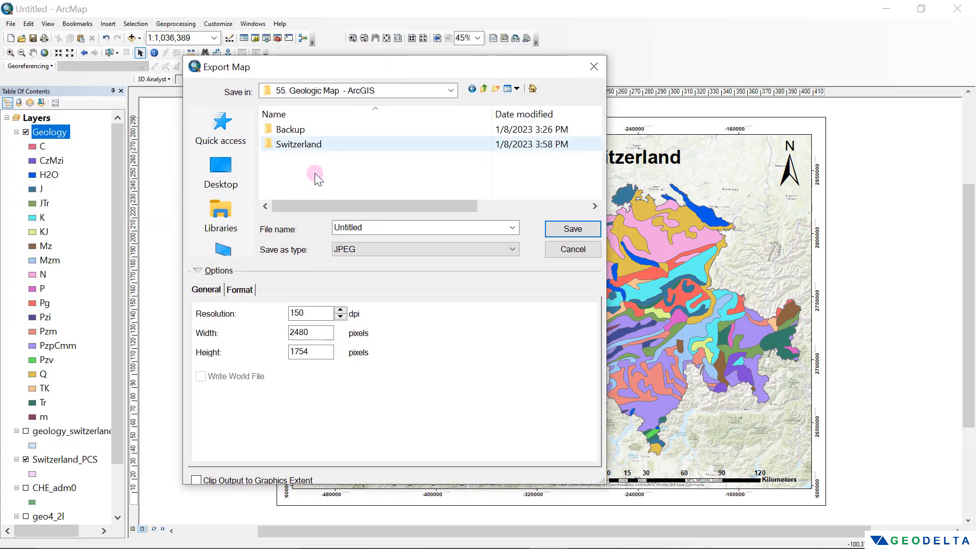
{"action": "double_click", "coordinate": [385, 227]}
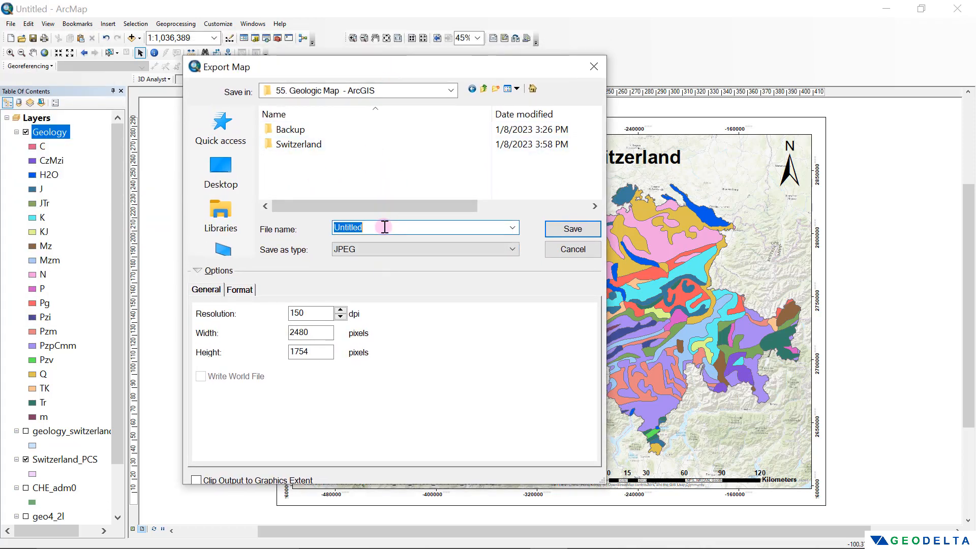
{"action": "type", "text": "Geologic"}
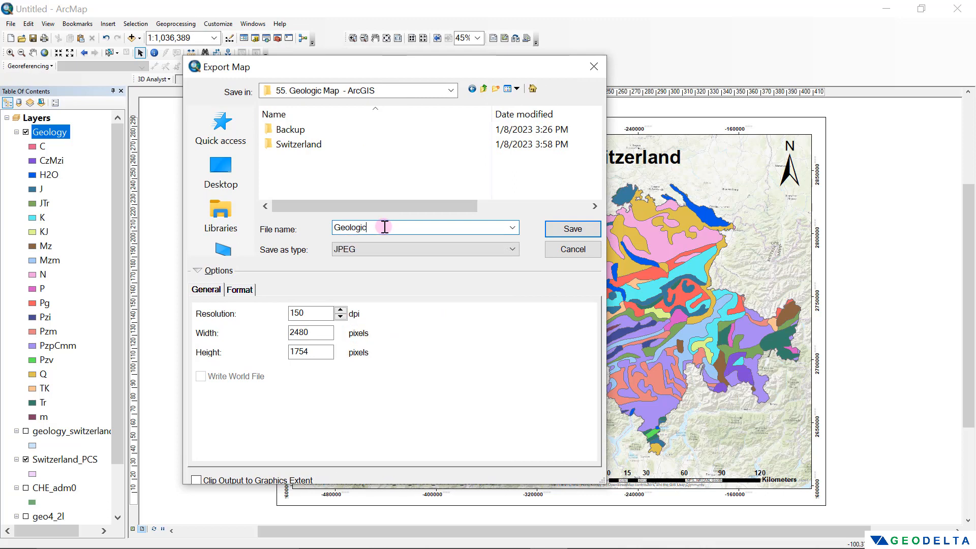
{"action": "type", "text": " Map of Switzerland"}
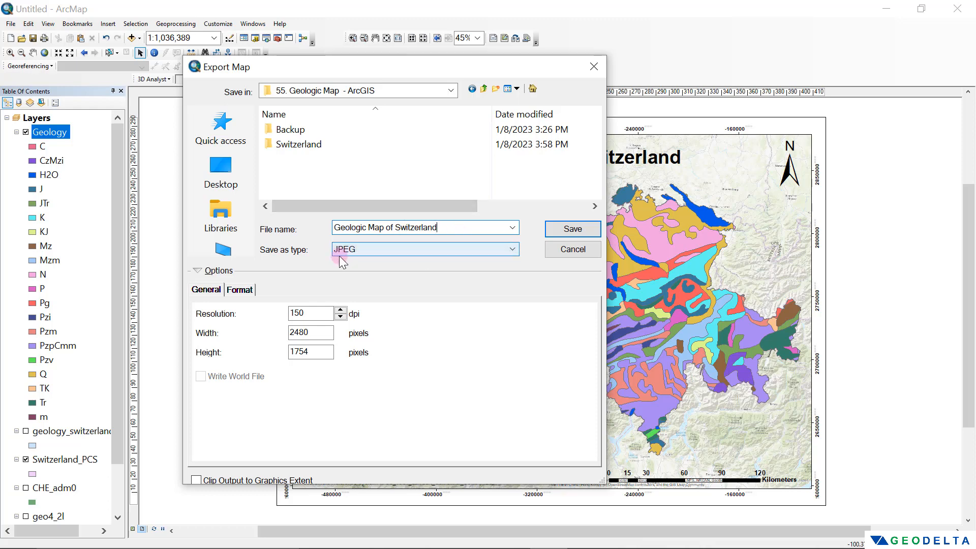
{"action": "left_click", "coordinate": [358, 248]}
{"action": "left_click", "coordinate": [368, 321]}
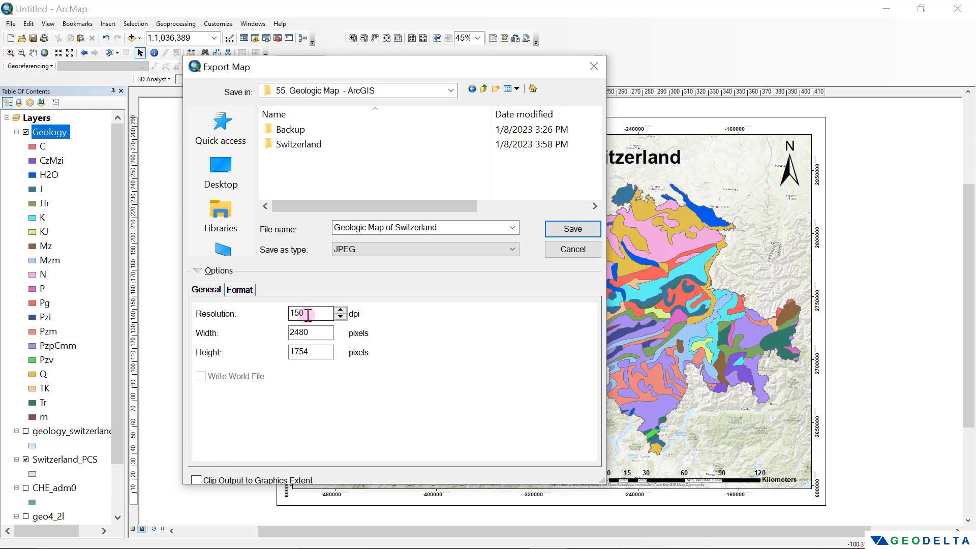
{"action": "left_click", "coordinate": [583, 230]}
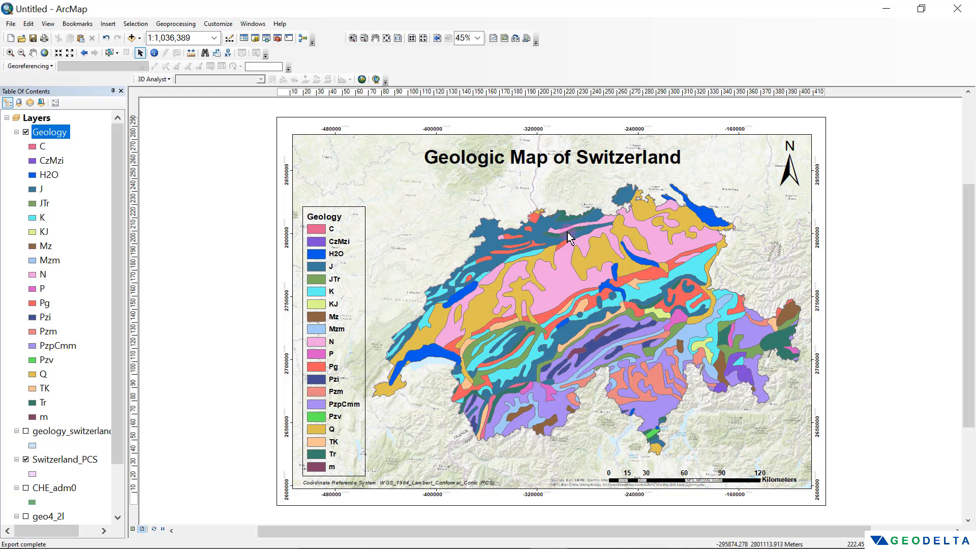
Step: Switch to File Explorer, open "Geologic Map of Switzerland" from the "55. Geologic Map - ArcGIS" folder and view the image fullscreen
{"action": "key", "text": "alt+Tab"}
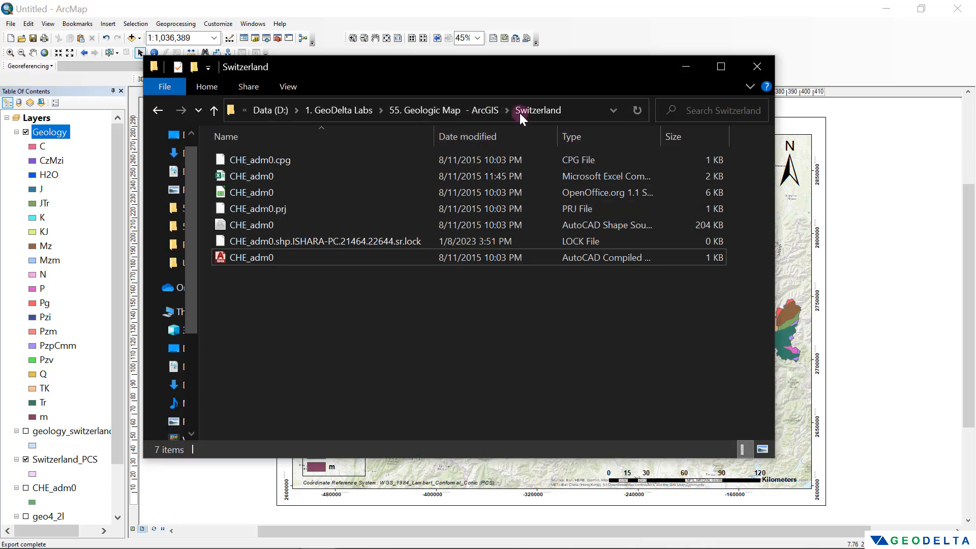
{"action": "left_click", "coordinate": [463, 109]}
{"action": "scroll", "coordinate": [381, 178], "scroll_direction": "down", "scroll_amount": 5}
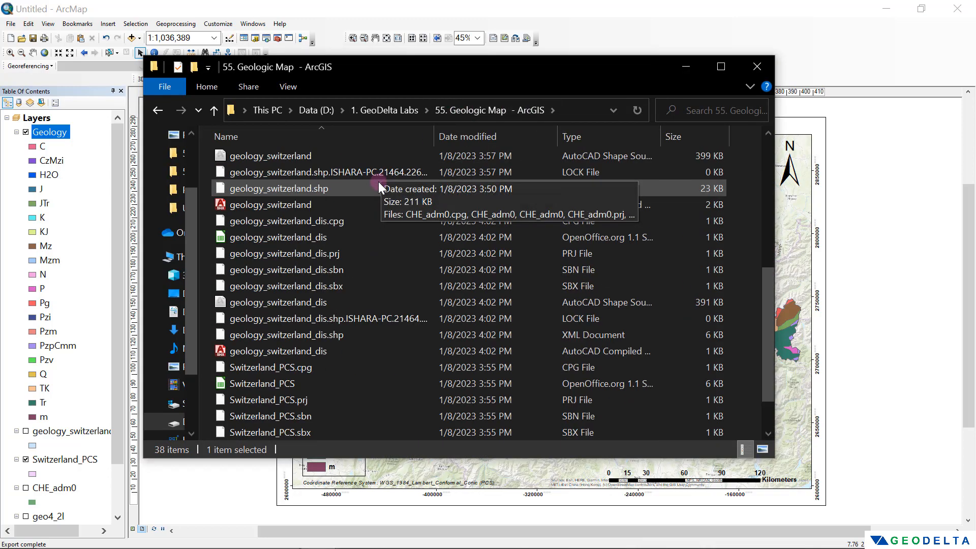
{"action": "scroll", "coordinate": [404, 298], "scroll_direction": "up", "scroll_amount": 5}
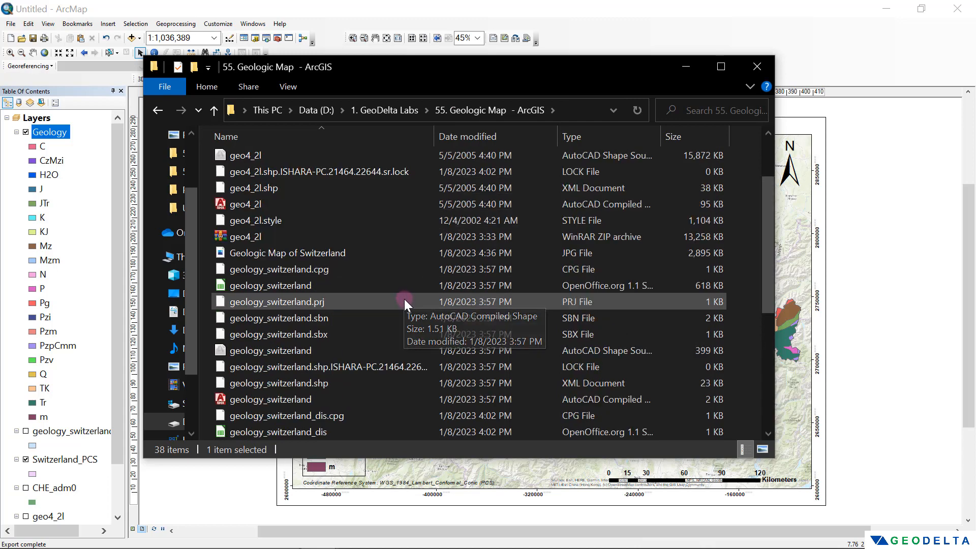
{"action": "left_click", "coordinate": [341, 255]}
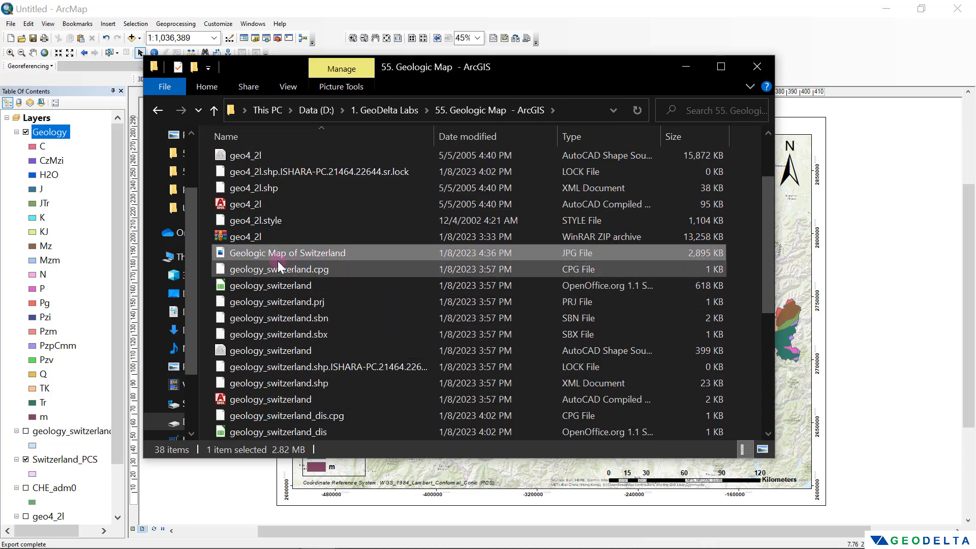
{"action": "double_click", "coordinate": [324, 259]}
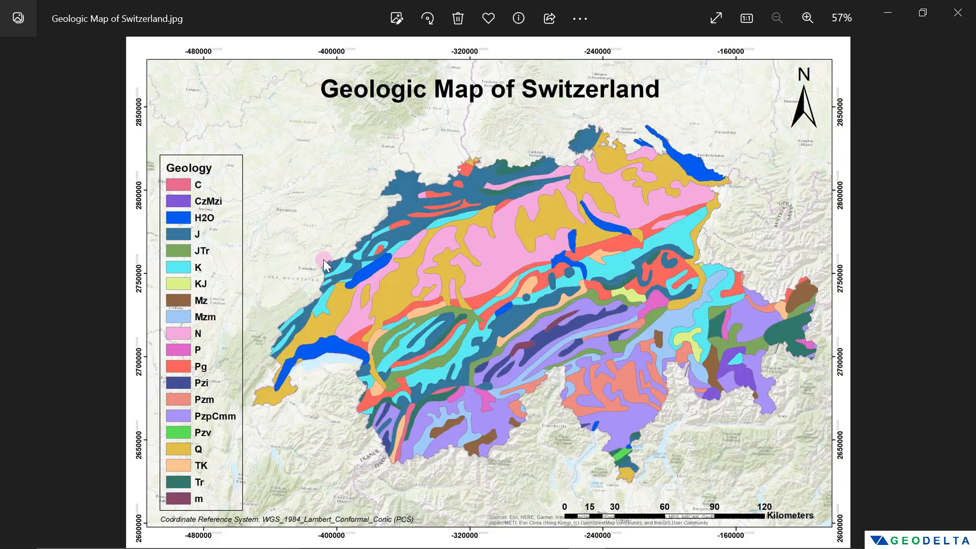
{"action": "right_click", "coordinate": [595, 307]}
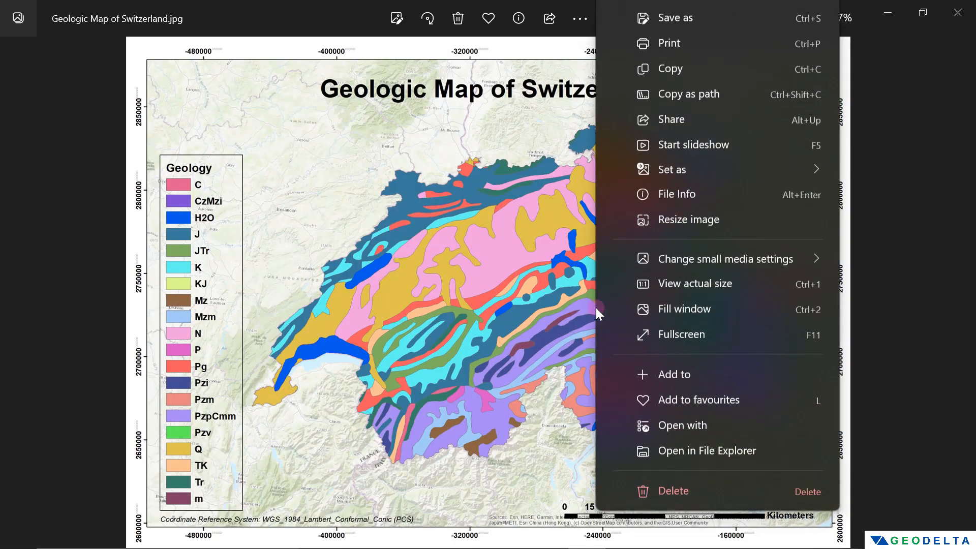
{"action": "left_click", "coordinate": [694, 339]}
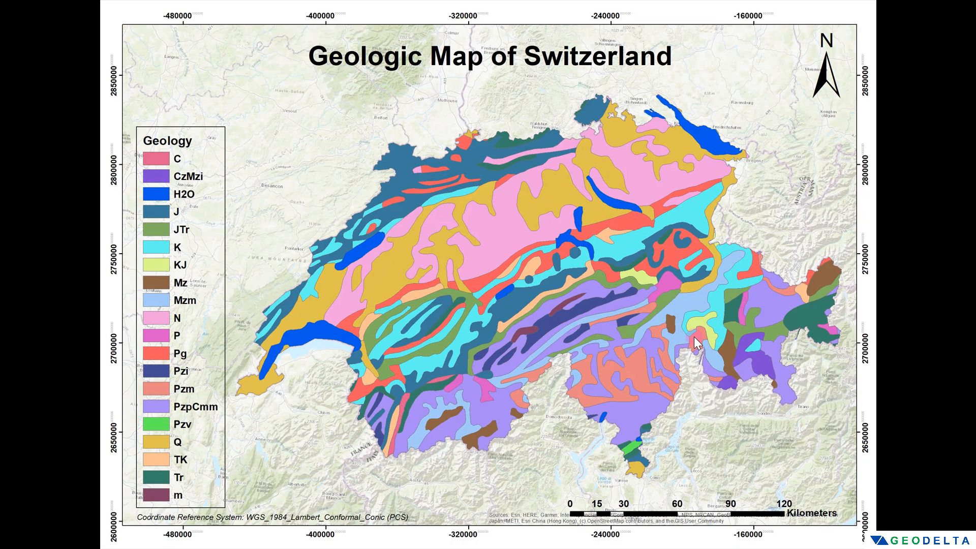